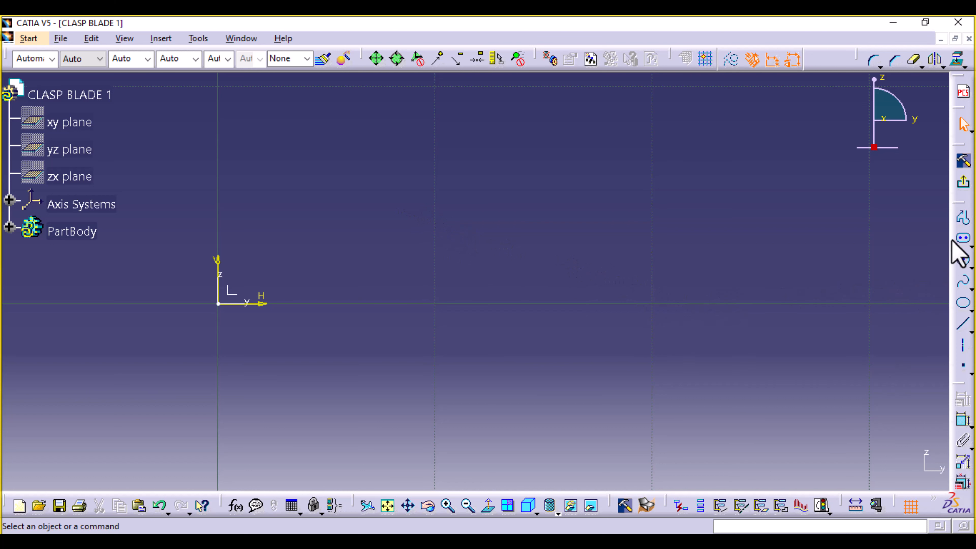
# Sketch a horizontal elongated hole with its centers on the H axis, about 2.1 mm apart, and a radius of about 1 mm.
pyautogui.click(963, 239)
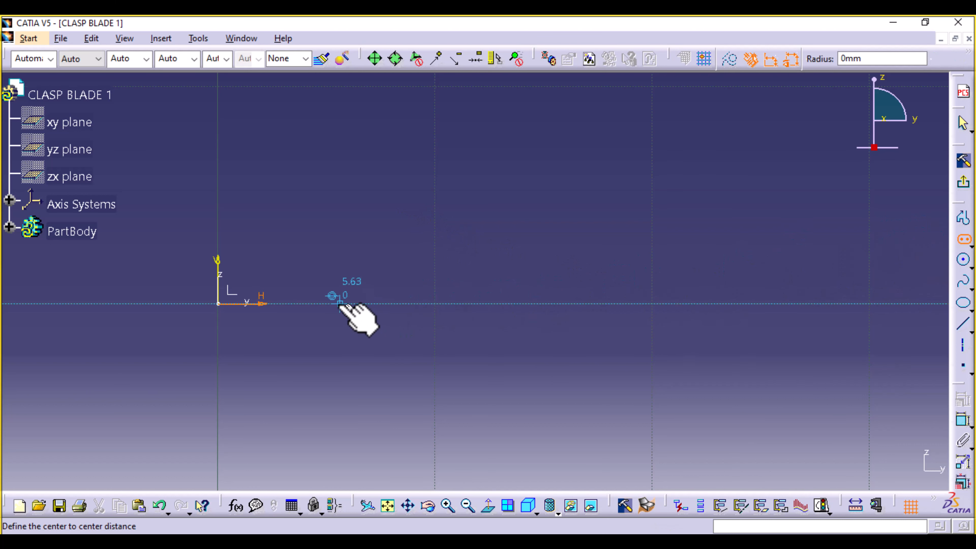
pyautogui.click(341, 304)
pyautogui.click(386, 303)
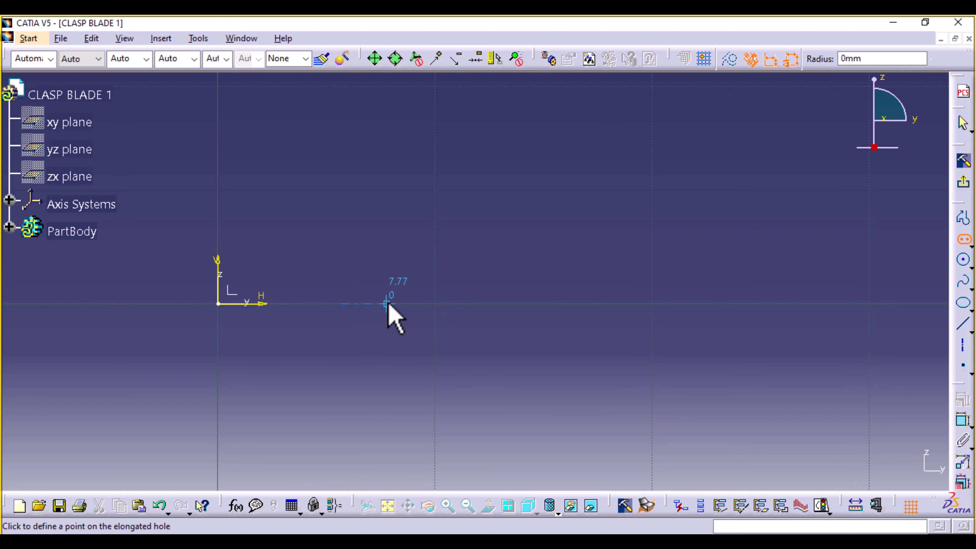
pyautogui.click(387, 283)
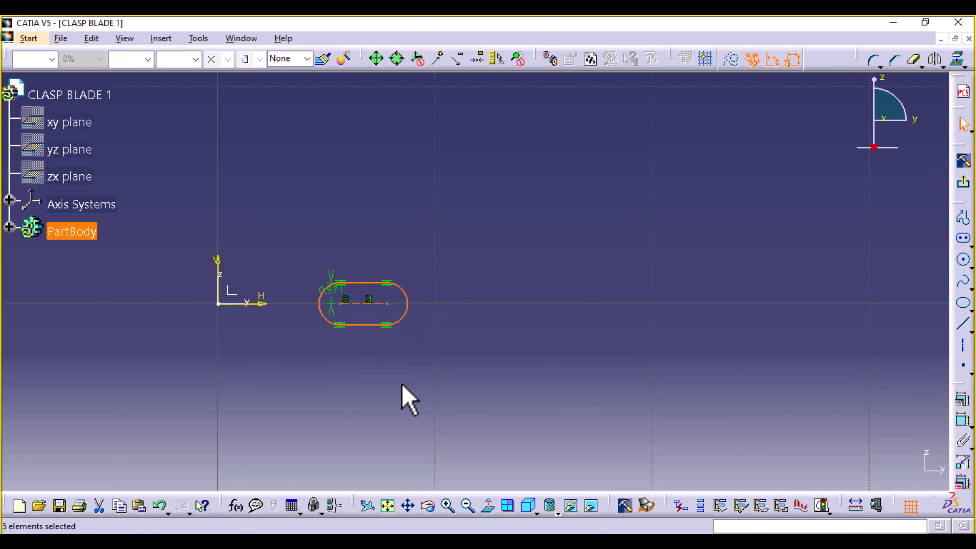
# Set the elongated hole's offset between its centerline and straight edge to 1.5 mm.
pyautogui.doubleClick(331, 290)
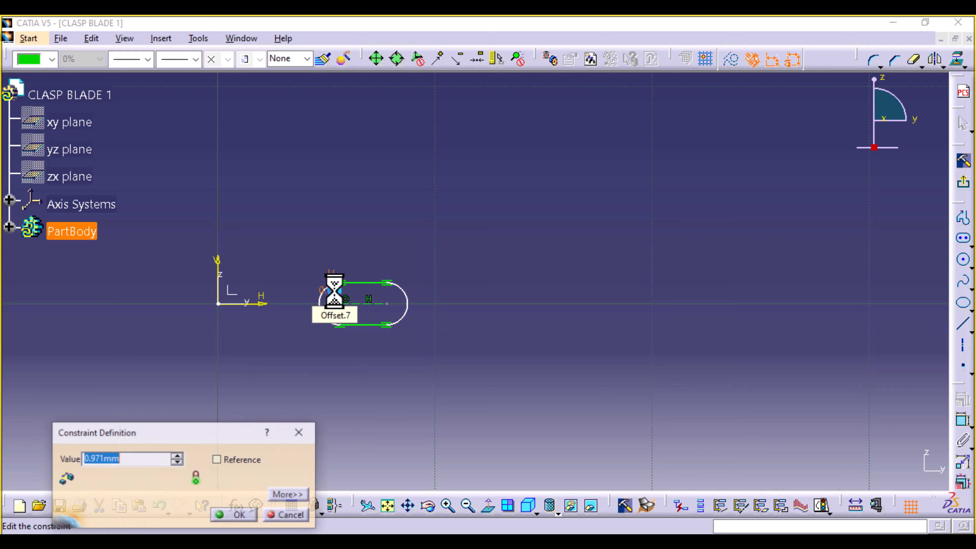
pyautogui.write('1.5')
pyautogui.press('Return')
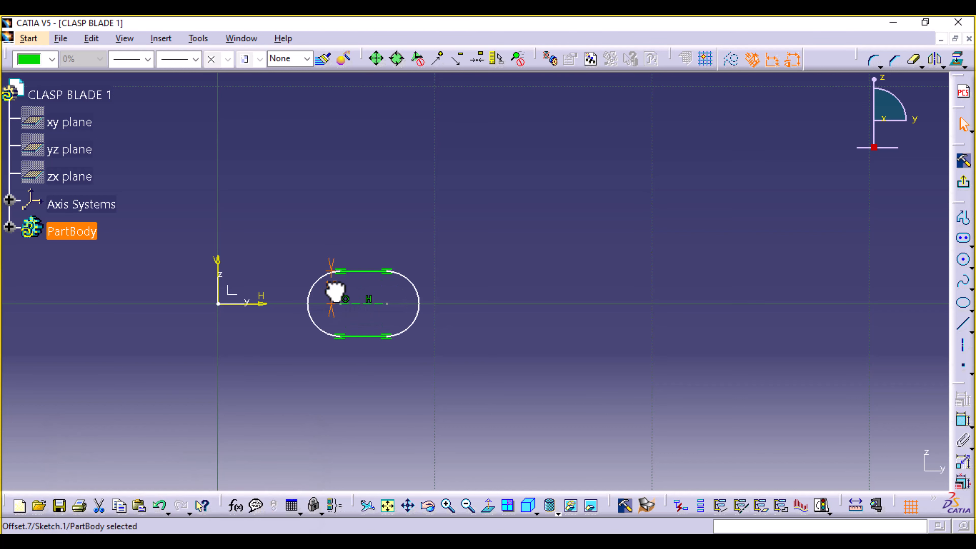
pyautogui.press('Escape')
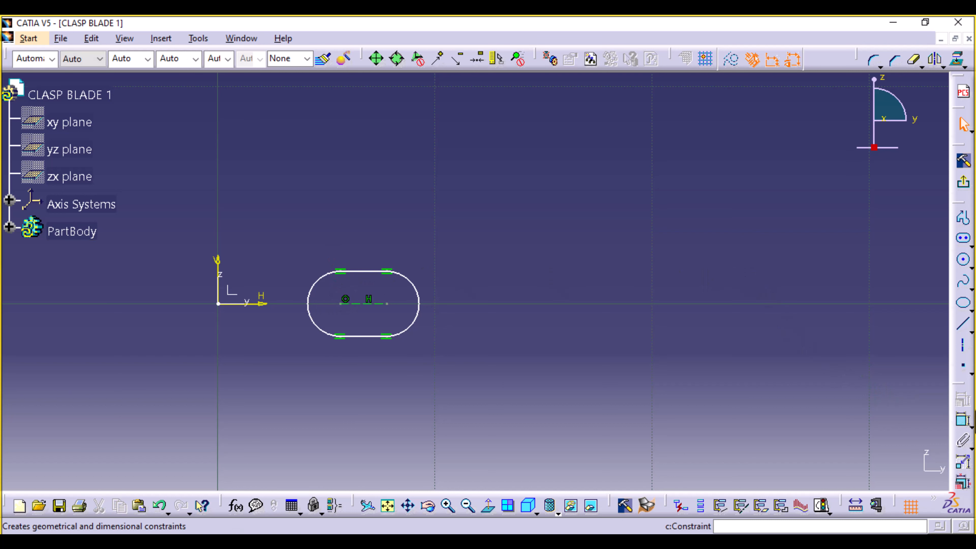
# Add radius dimensions to both end arcs of the elongated hole.
pyautogui.click(962, 421)
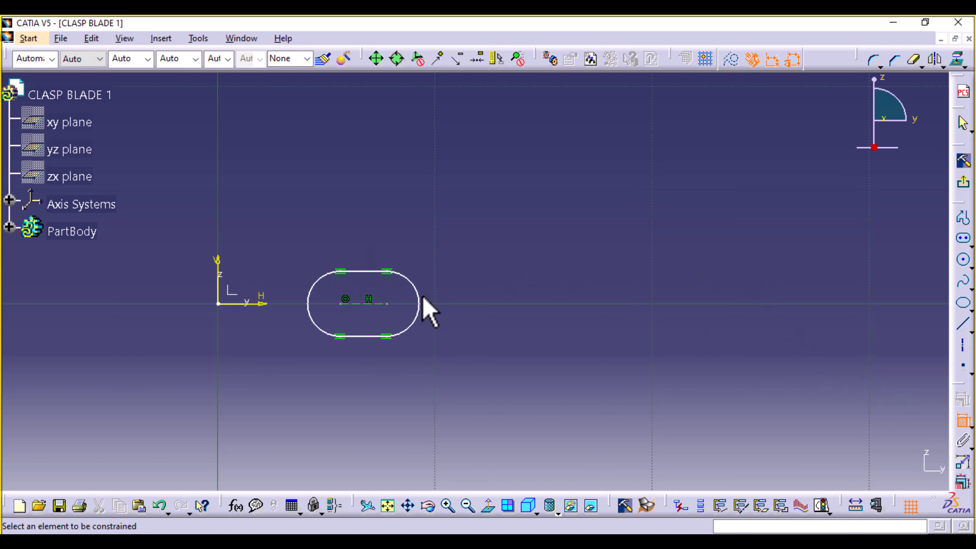
pyautogui.click(419, 304)
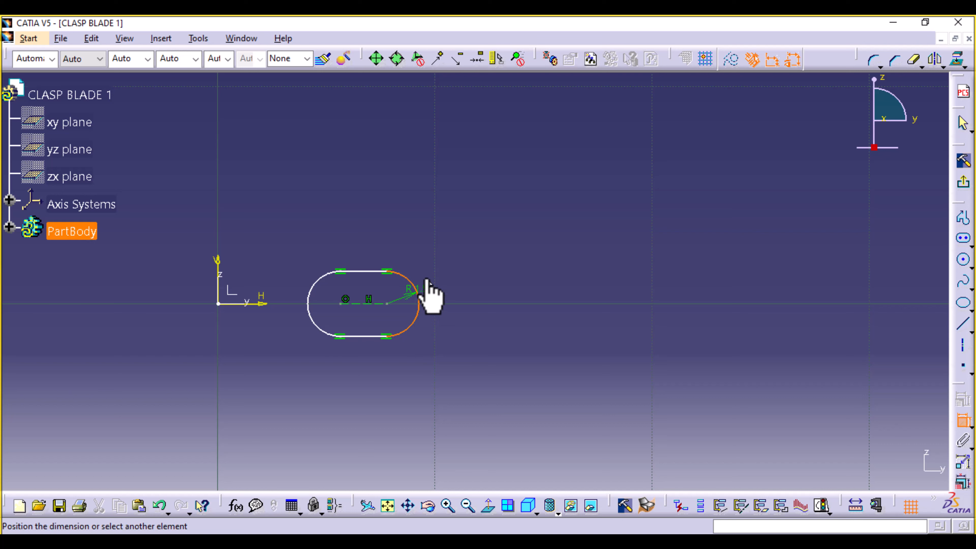
pyautogui.click(435, 256)
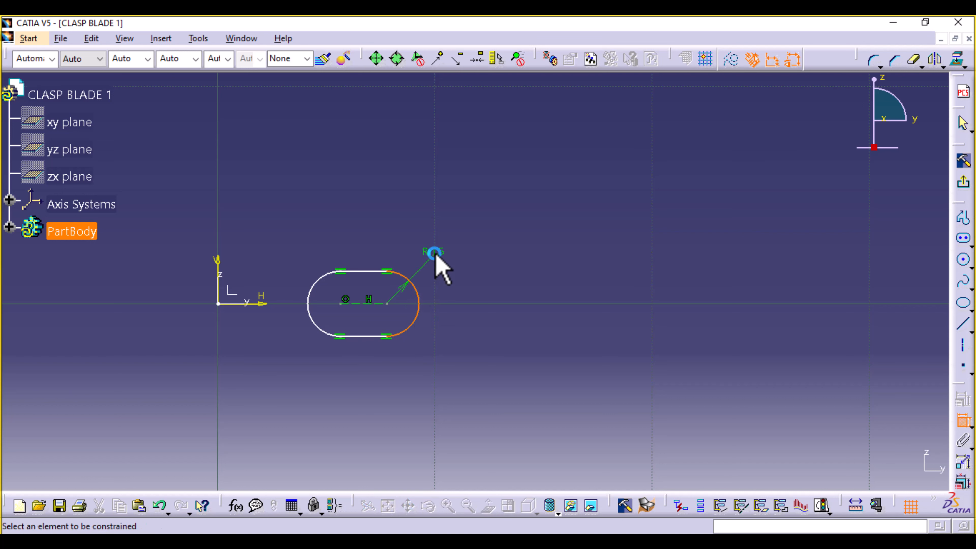
pyautogui.click(312, 295)
pyautogui.click(292, 250)
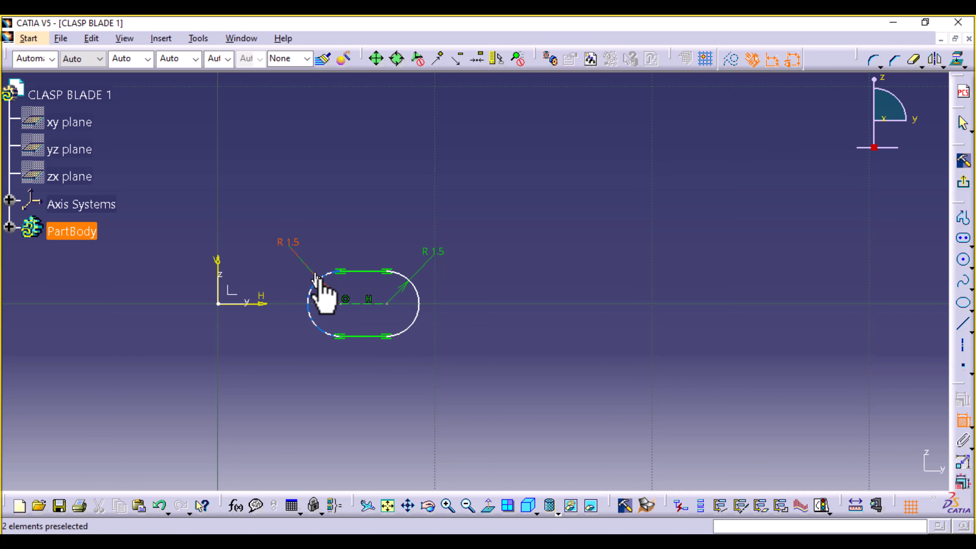
# Dimension the elongated hole's center-to-center distance and set it to 3 mm.
pyautogui.click(362, 304)
pyautogui.click(367, 223)
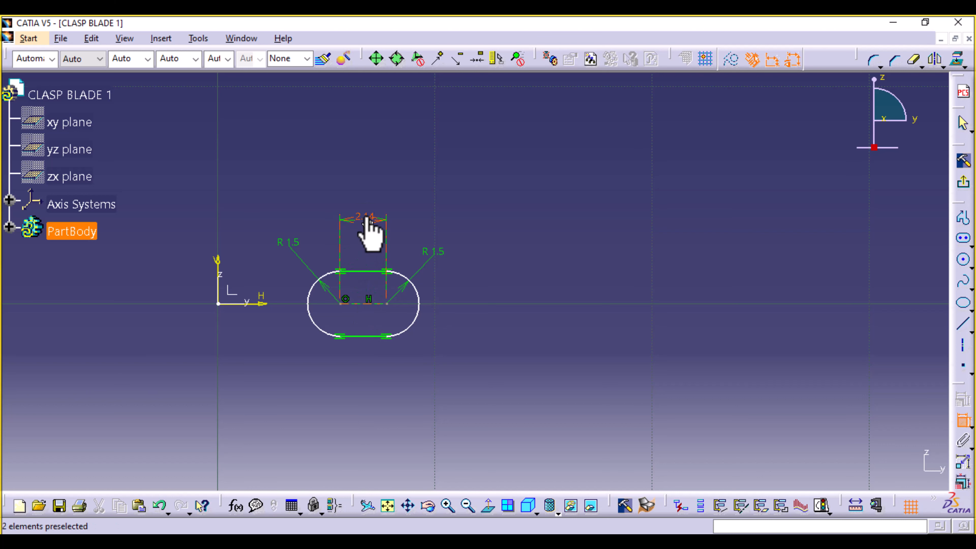
pyautogui.doubleClick(366, 226)
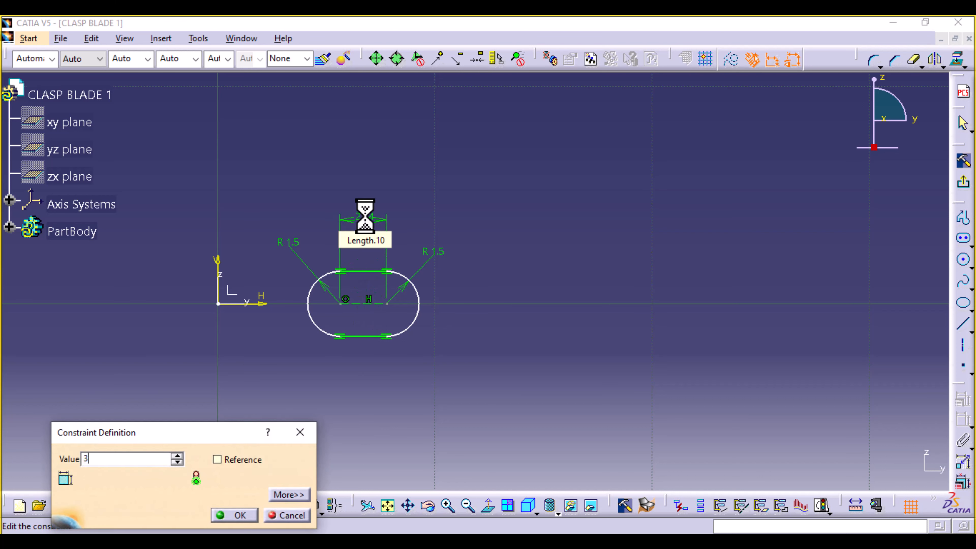
pyautogui.press('Return')
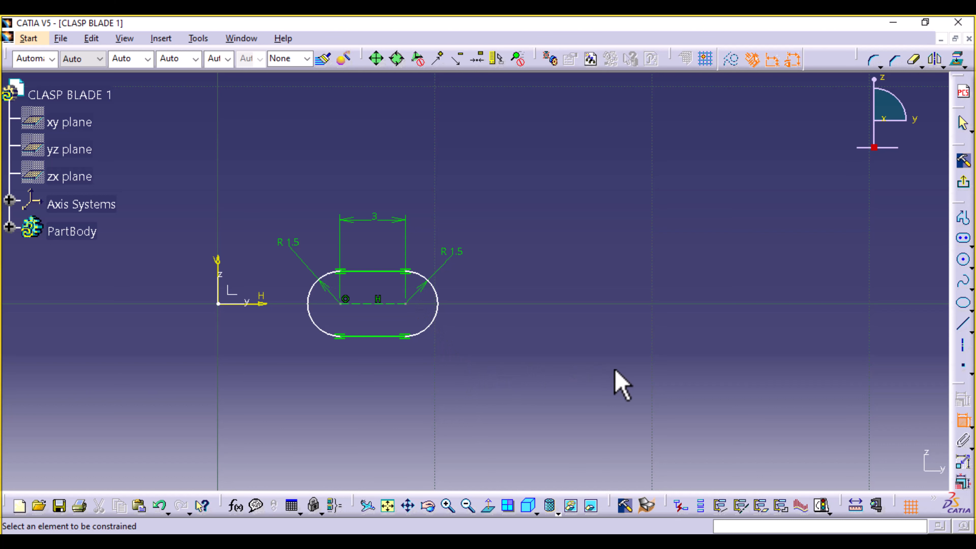
pyautogui.click(963, 423)
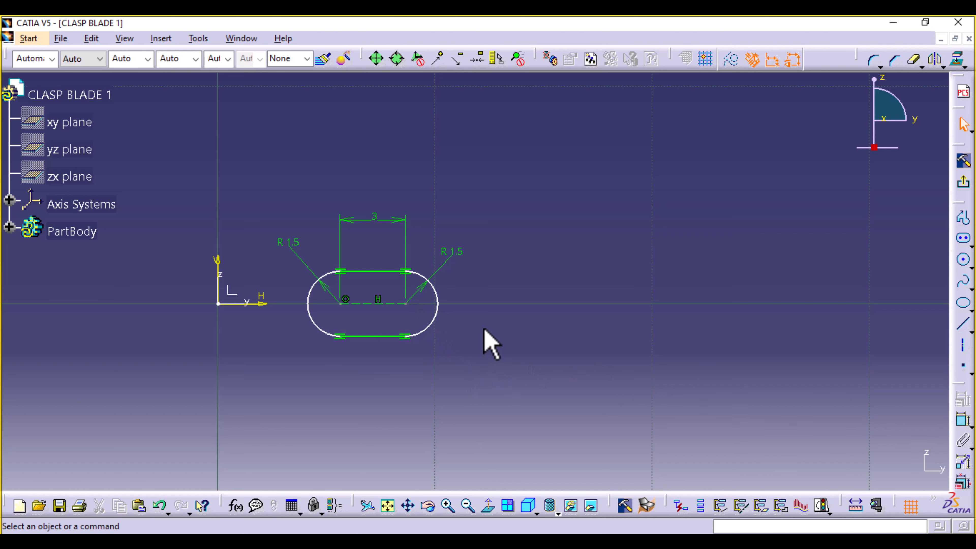
# Sketch two circles of about 0.9 mm radius inside the elongated hole, one at each end arc's center.
pyautogui.moveTo(519, 317)
pyautogui.mouseDown(button='middle')
pyautogui.moveTo(514, 283)
pyautogui.moveTo(493, 316)
pyautogui.moveTo(567, 315)
pyautogui.mouseUp(button='middle')
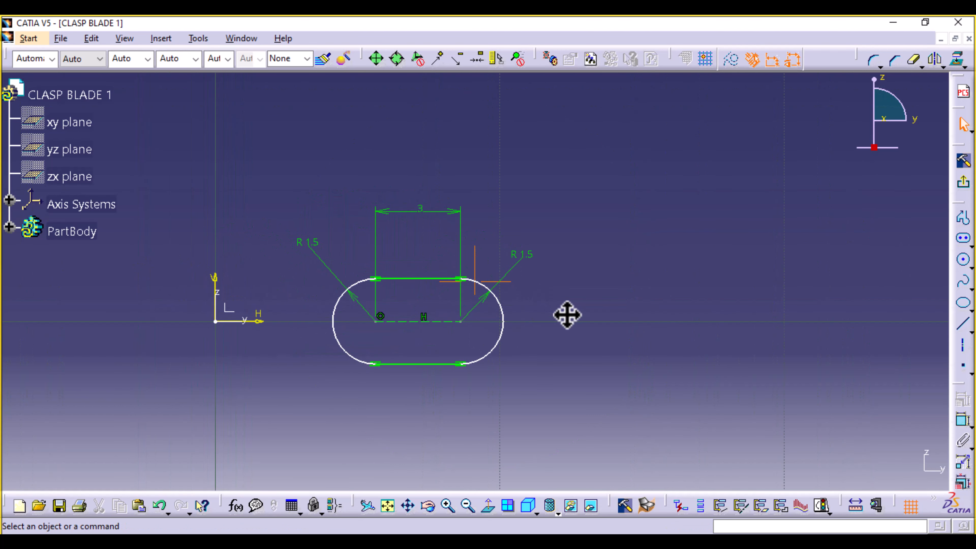
pyautogui.click(964, 263)
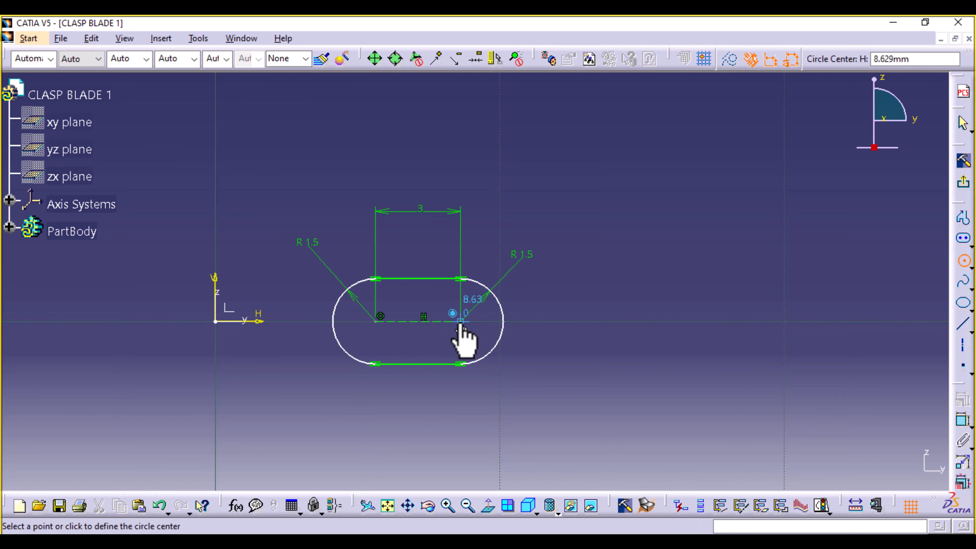
pyautogui.click(462, 324)
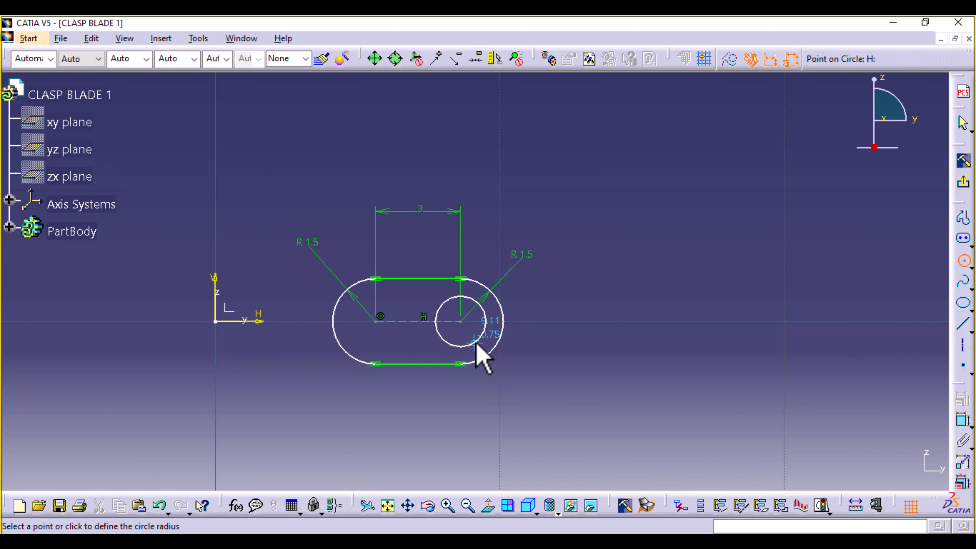
pyautogui.click(474, 342)
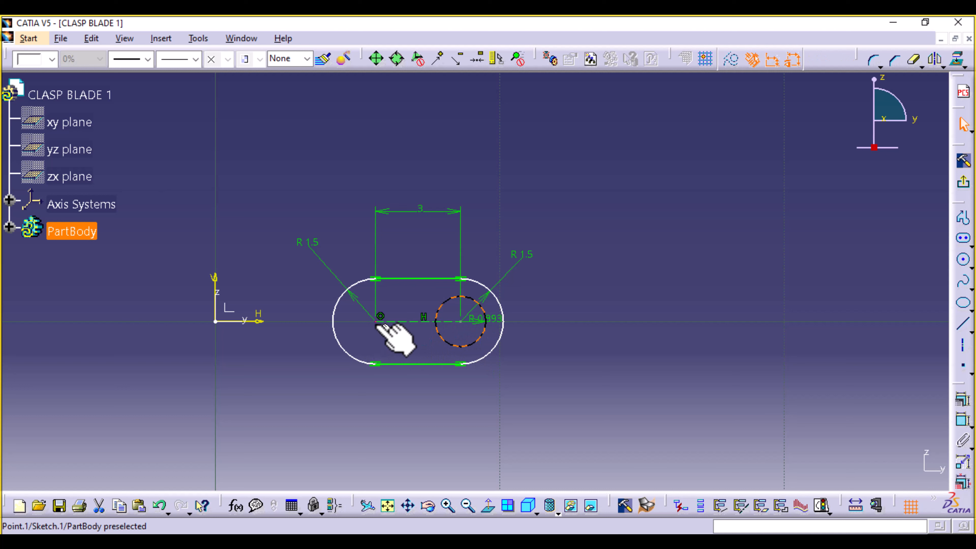
pyautogui.click(962, 262)
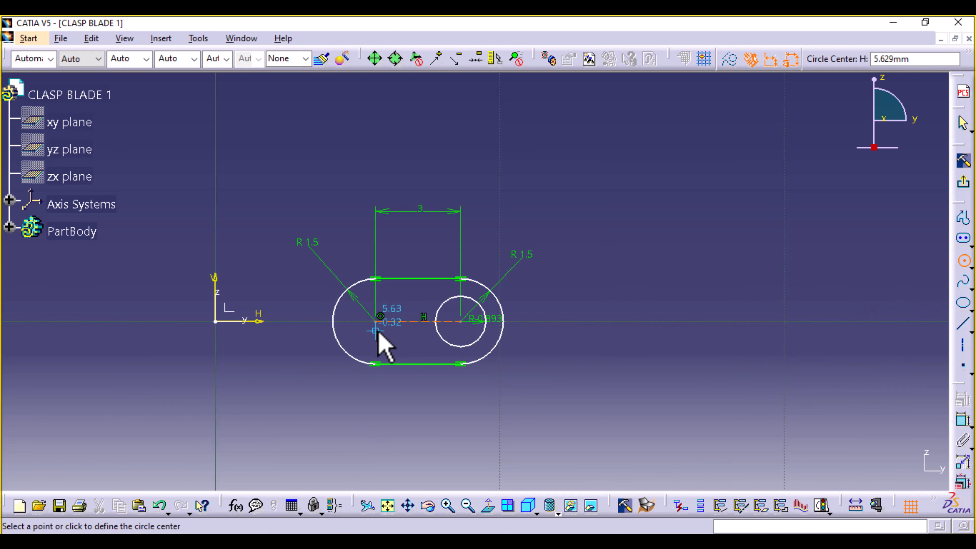
pyautogui.click(376, 319)
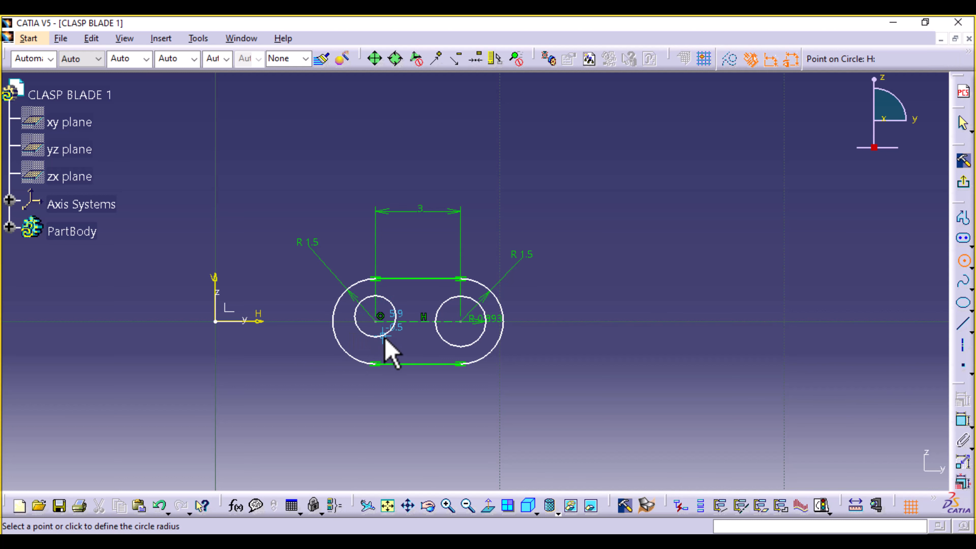
pyautogui.click(385, 342)
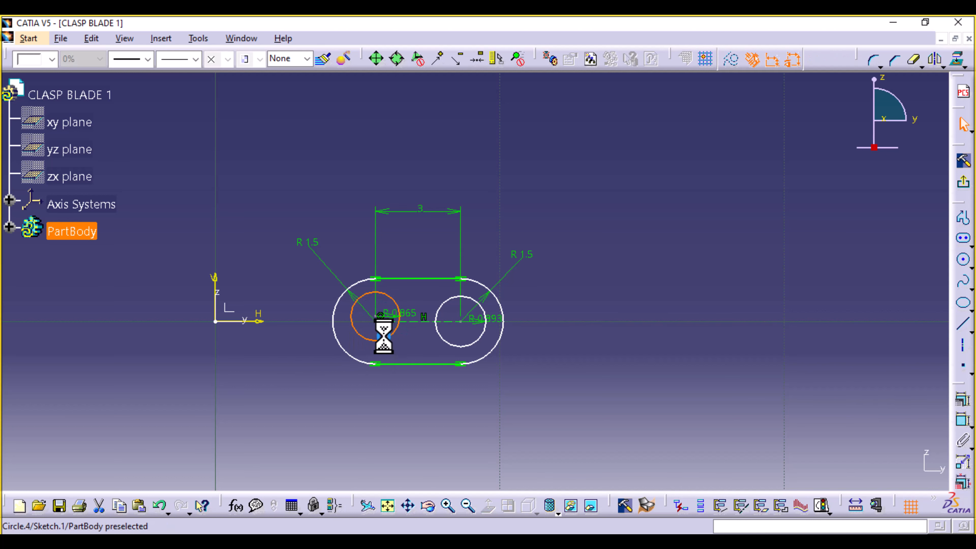
# Set the radius of both small circles inside the elongated hole to 0.5 mm.
pyautogui.doubleClick(406, 313)
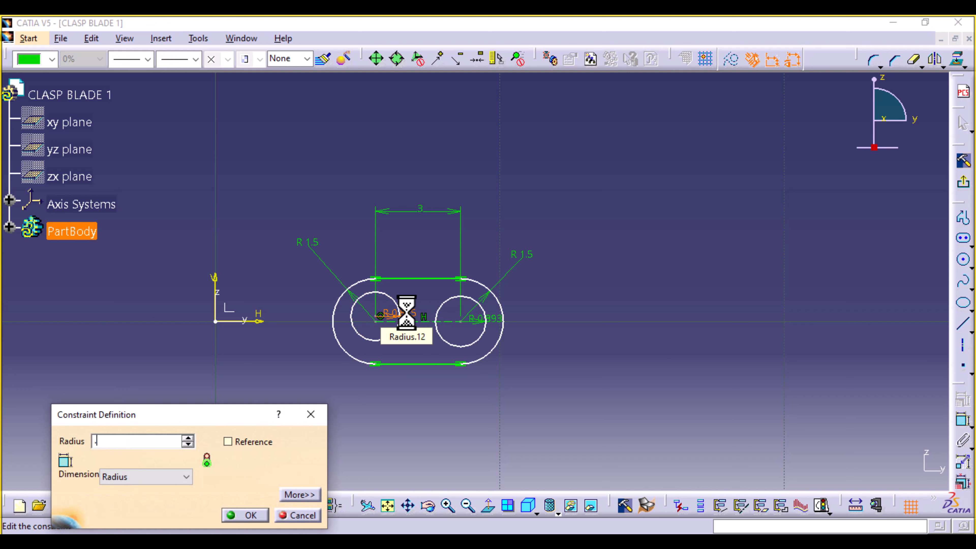
pyautogui.press('Return')
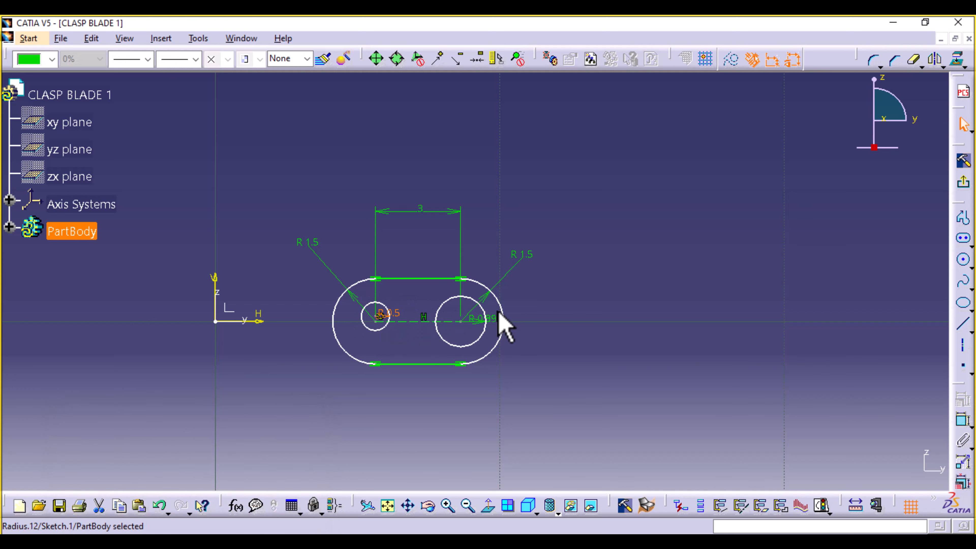
pyautogui.doubleClick(494, 319)
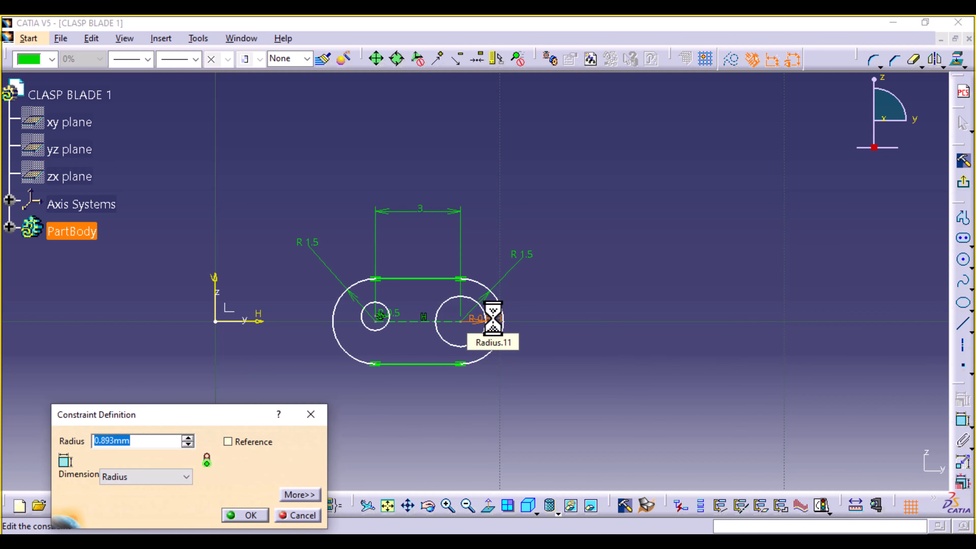
pyautogui.press('Return')
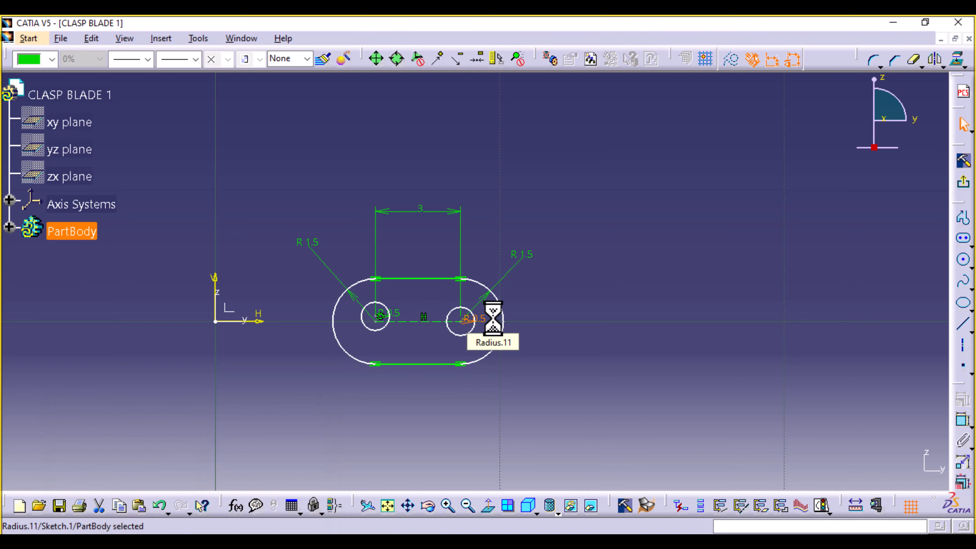
# Sketch a large circle of about 31 mm radius below the elongated hole, with its center offset toward positive H.
pyautogui.click(591, 310)
pyautogui.moveTo(591, 310)
pyautogui.mouseDown(button='middle')
pyautogui.moveTo(582, 306)
pyautogui.moveTo(602, 443)
pyautogui.moveTo(557, 242)
pyautogui.mouseUp(button='middle')
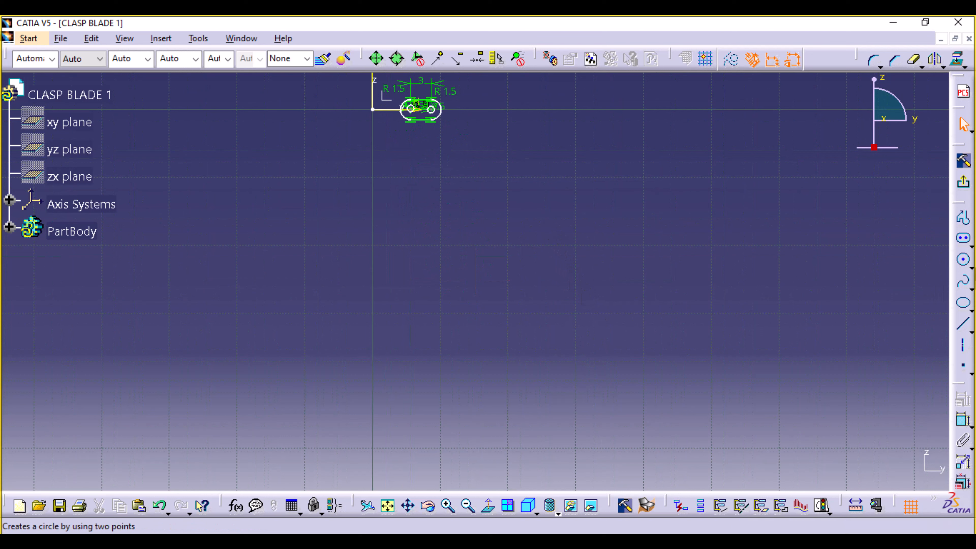
pyautogui.click(970, 266)
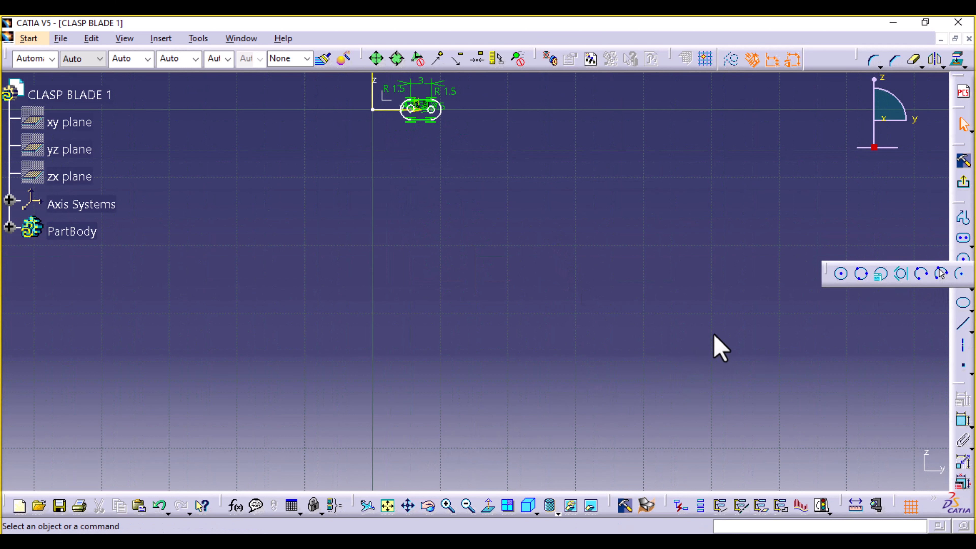
pyautogui.click(841, 274)
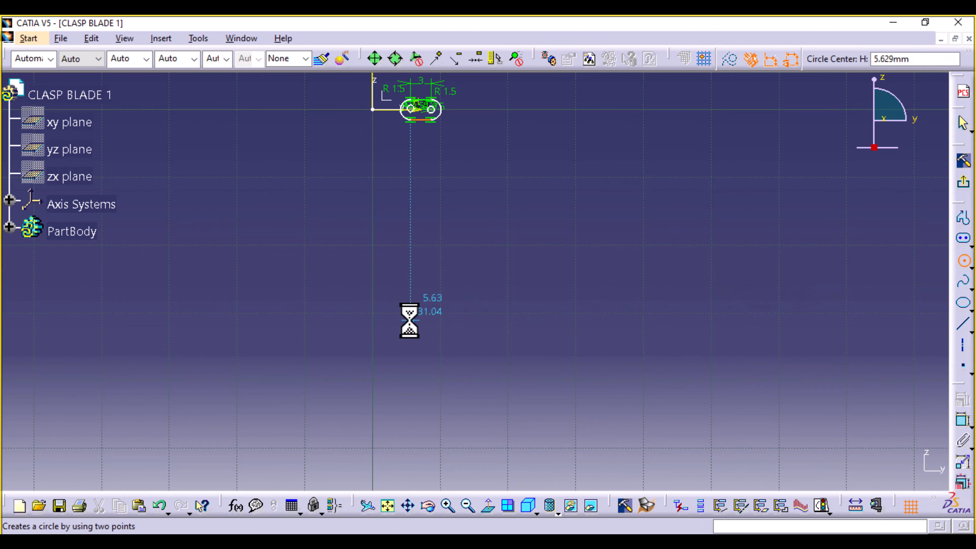
pyautogui.click(512, 390)
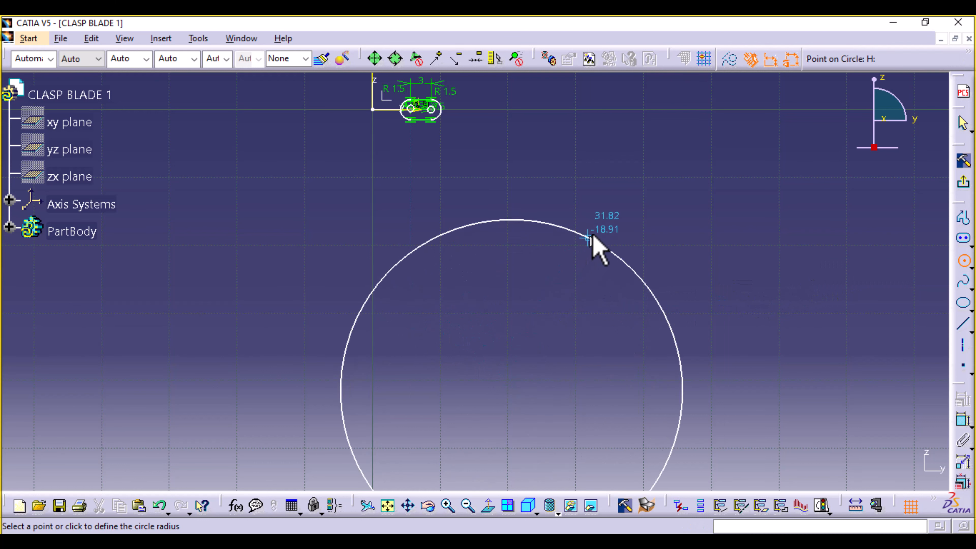
pyautogui.click(621, 214)
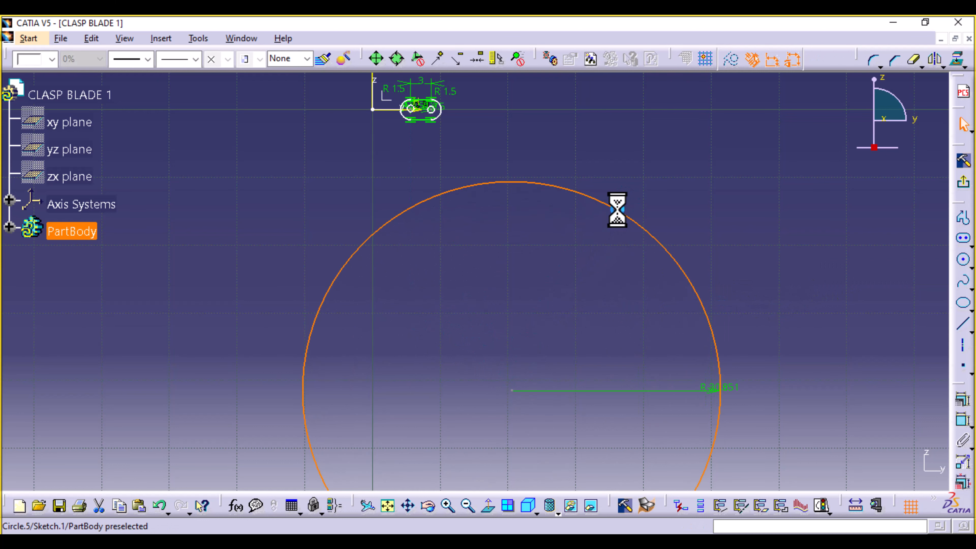
# Set the large circle's radius to 100 mm and move the circle down until it lies entirely below the elongated hole.
pyautogui.doubleClick(713, 388)
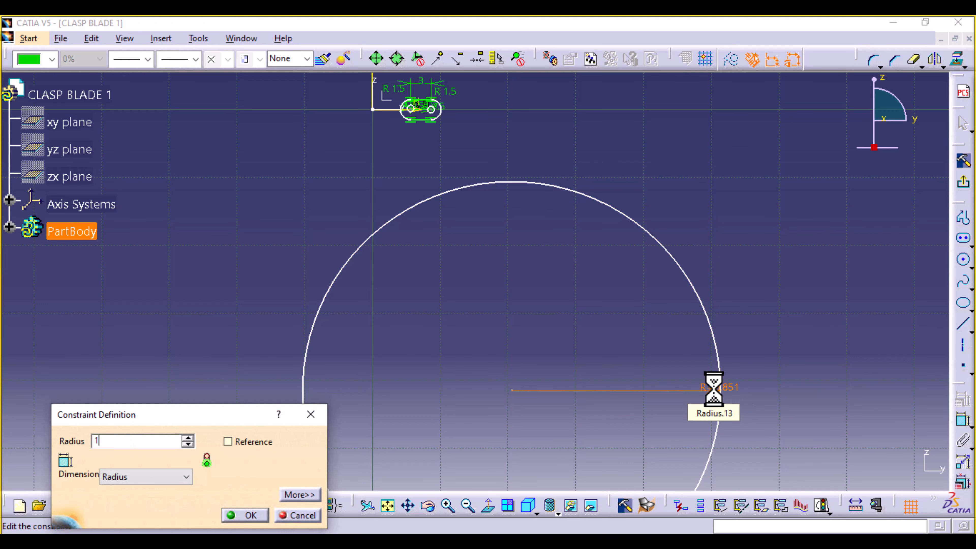
pyautogui.press('Return')
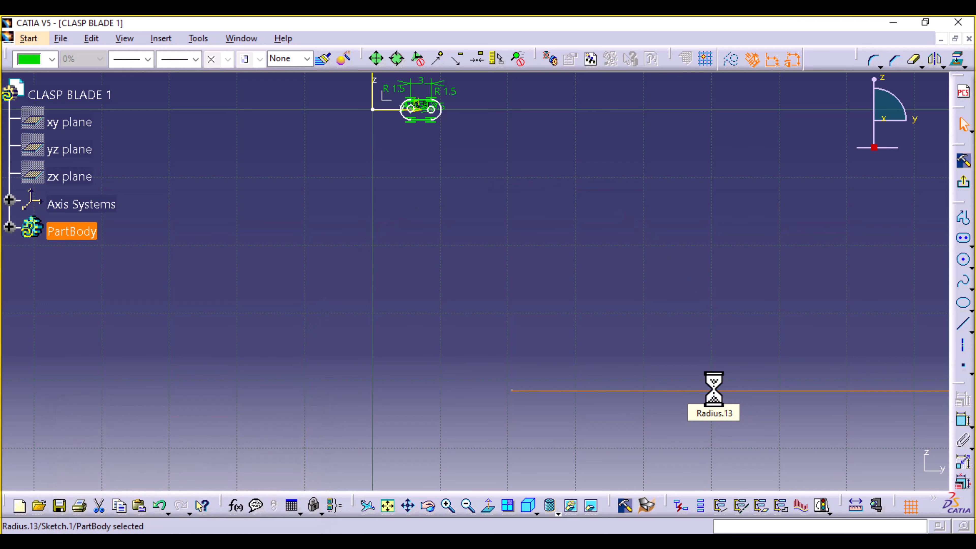
pyautogui.moveTo(571, 196)
pyautogui.mouseDown(button='middle')
pyautogui.moveTo(566, 342)
pyautogui.moveTo(542, 196)
pyautogui.mouseUp(button='middle')
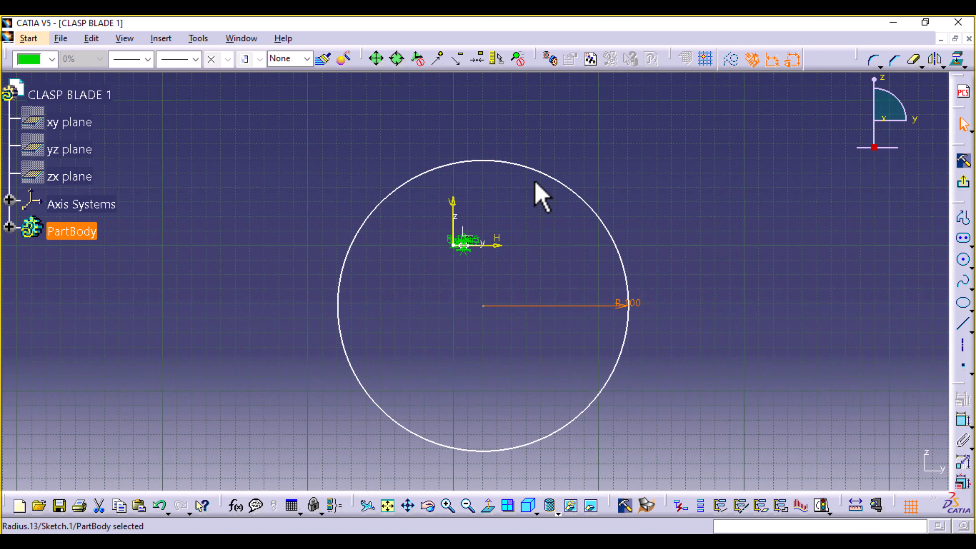
pyautogui.moveTo(562, 185); pyautogui.dragTo(550, 269)
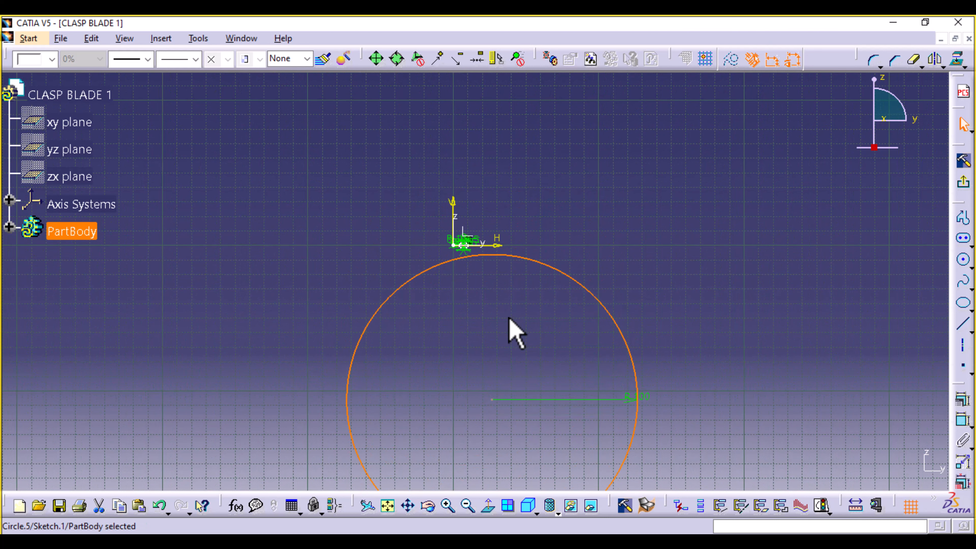
pyautogui.click(514, 334)
pyautogui.moveTo(514, 333); pyautogui.dragTo(534, 149, button='middle')
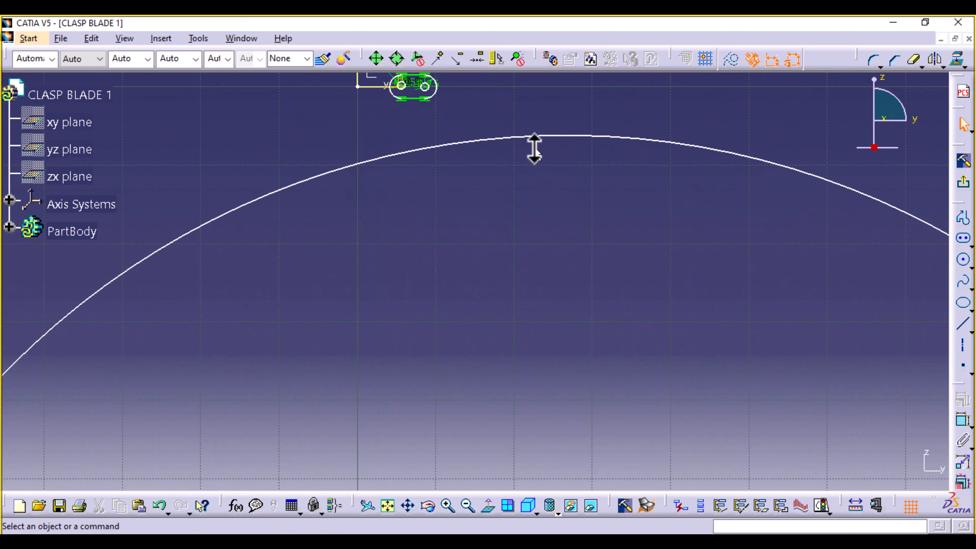
# Constrain the large circle to be coincident with the endpoint of the elongated hole's lower line on the positive H side.
pyautogui.moveTo(503, 207)
pyautogui.mouseDown(button='middle')
pyautogui.moveTo(506, 336)
pyautogui.moveTo(495, 345)
pyautogui.moveTo(504, 240)
pyautogui.moveTo(579, 296)
pyautogui.mouseUp(button='middle')
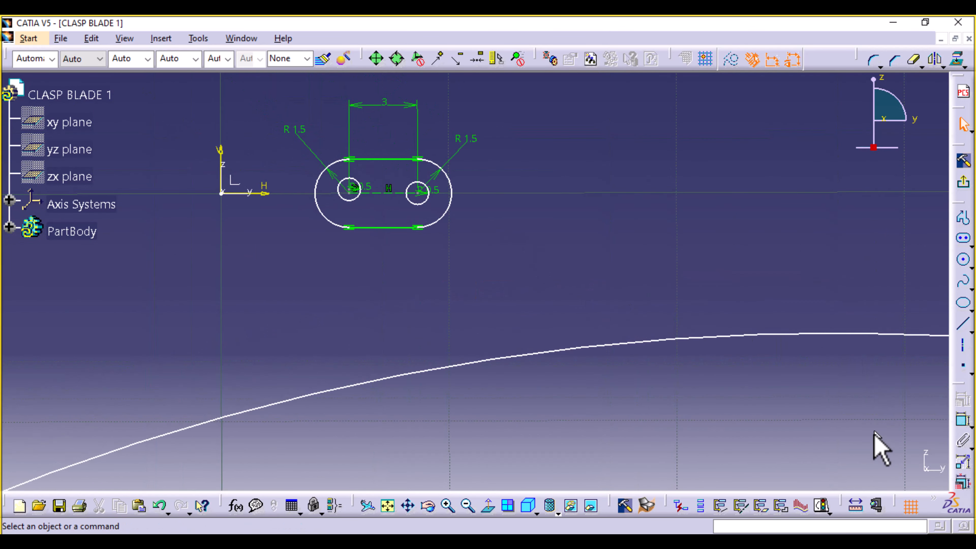
pyautogui.click(962, 424)
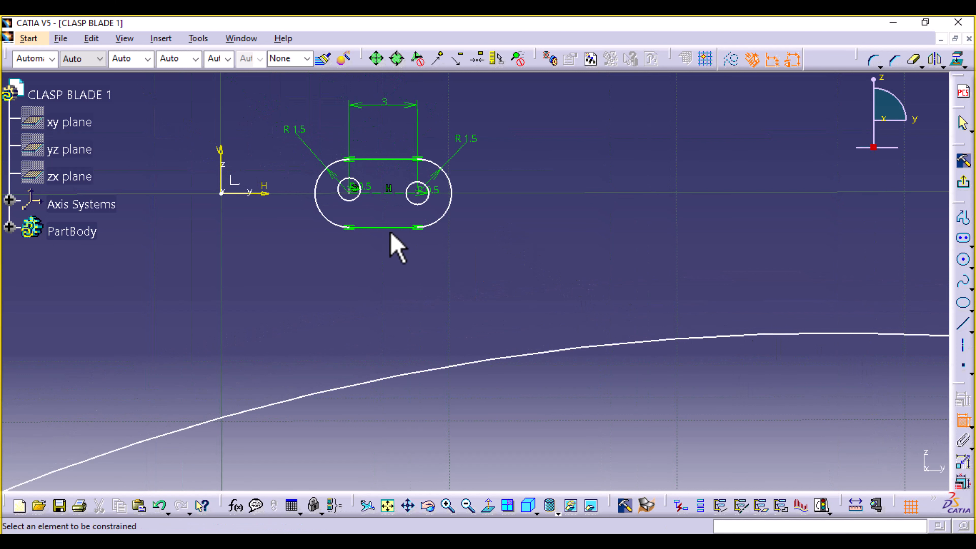
pyautogui.click(422, 231)
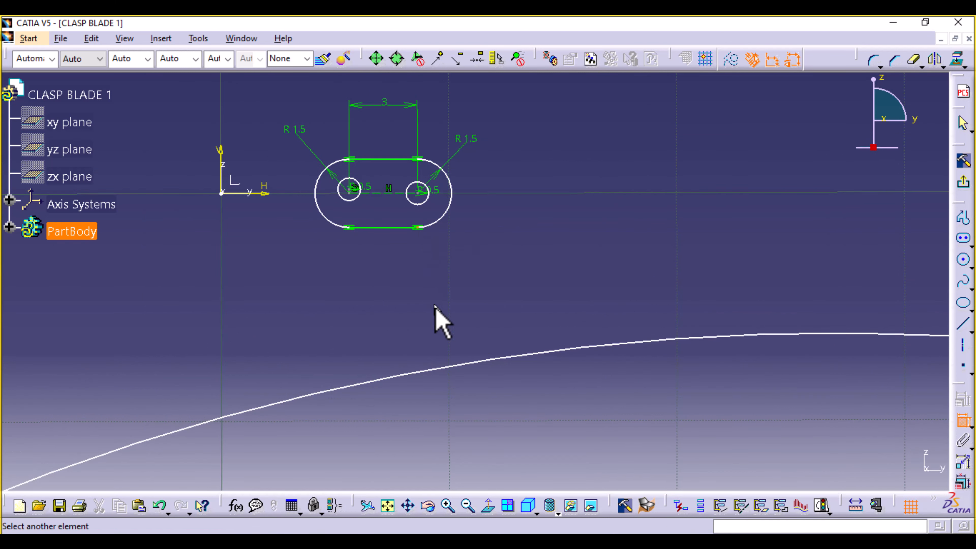
pyautogui.click(445, 365)
pyautogui.rightClick(451, 286)
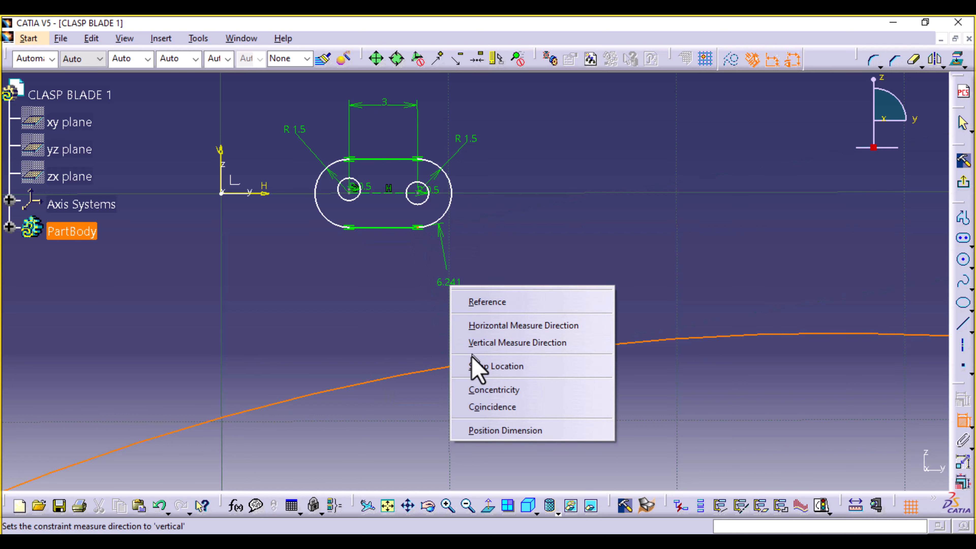
pyautogui.click(492, 407)
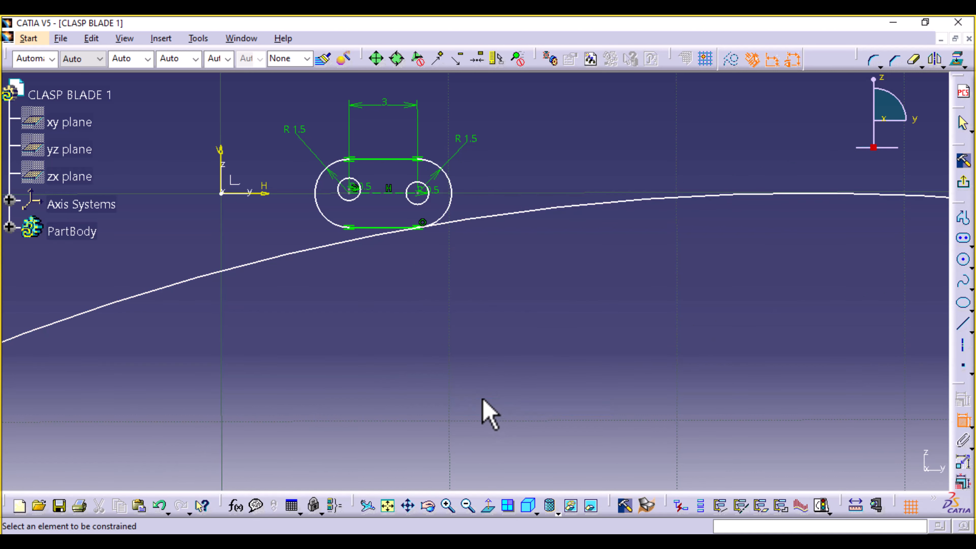
# Add a tangency constraint between the large circle and the elongated hole's lower straight edge.
pyautogui.click(365, 228)
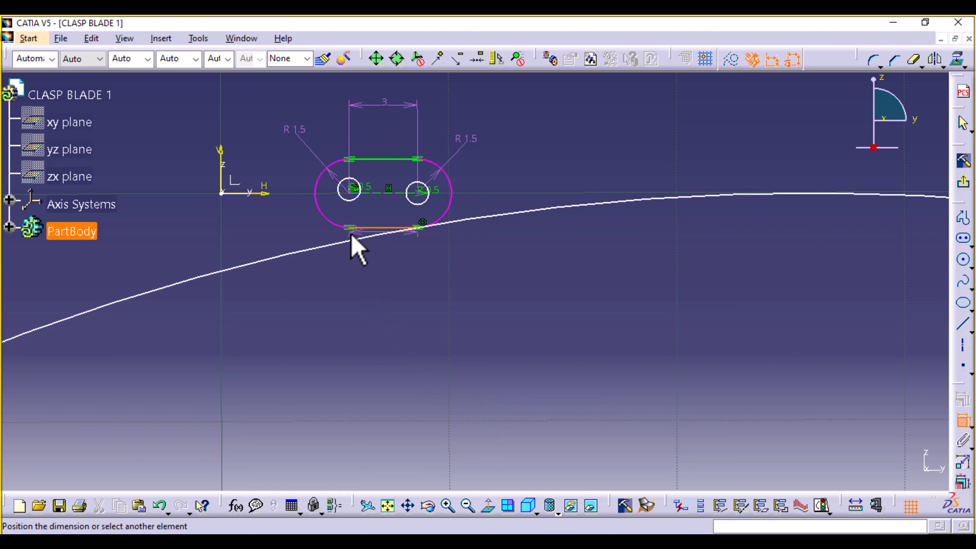
pyautogui.click(333, 246)
pyautogui.rightClick(382, 274)
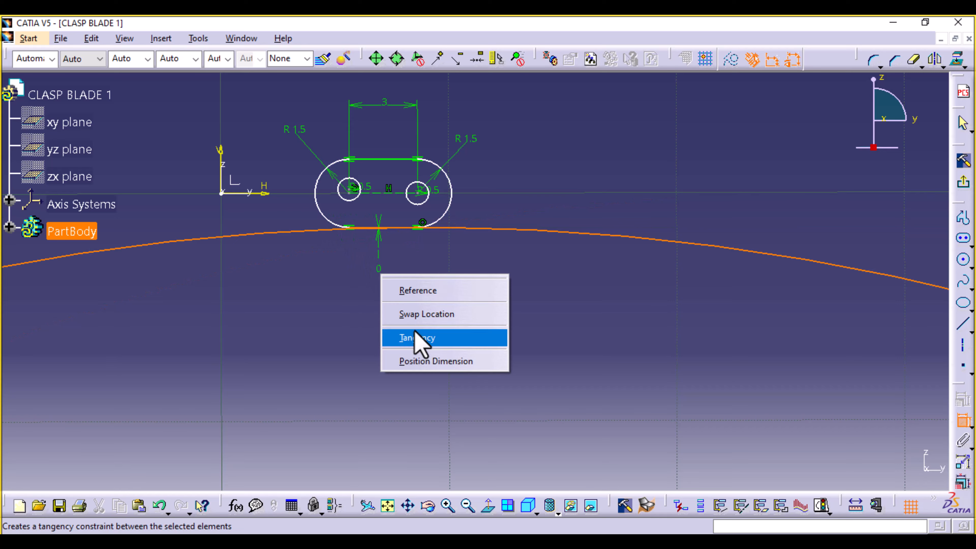
pyautogui.click(415, 338)
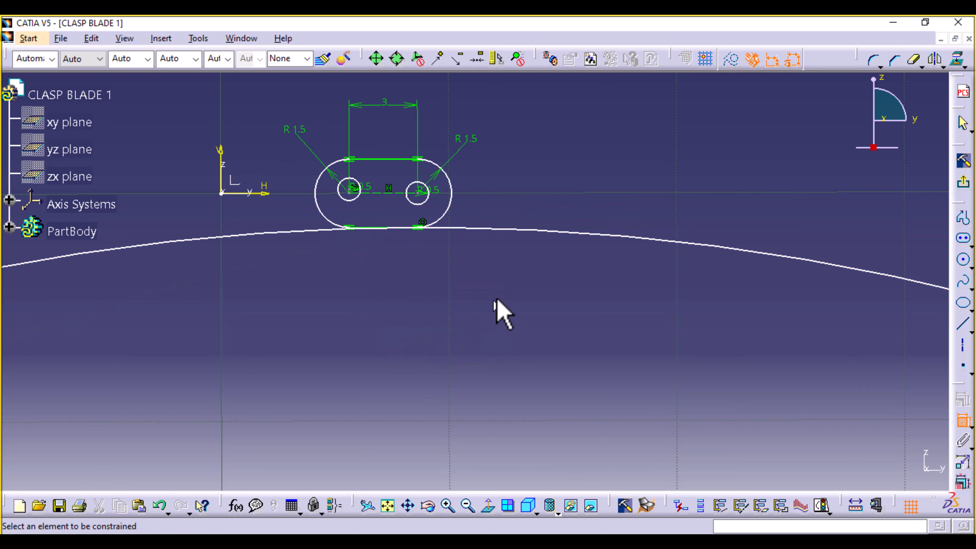
# Sketch a vertical axis about 29 mm long crossing the large circle on the positive H side, at H about 47 mm.
pyautogui.moveTo(527, 263)
pyautogui.mouseDown(button='middle')
pyautogui.moveTo(516, 257)
pyautogui.moveTo(498, 338)
pyautogui.moveTo(495, 447)
pyautogui.moveTo(492, 377)
pyautogui.moveTo(475, 349)
pyautogui.moveTo(492, 340)
pyautogui.mouseUp(button='middle')
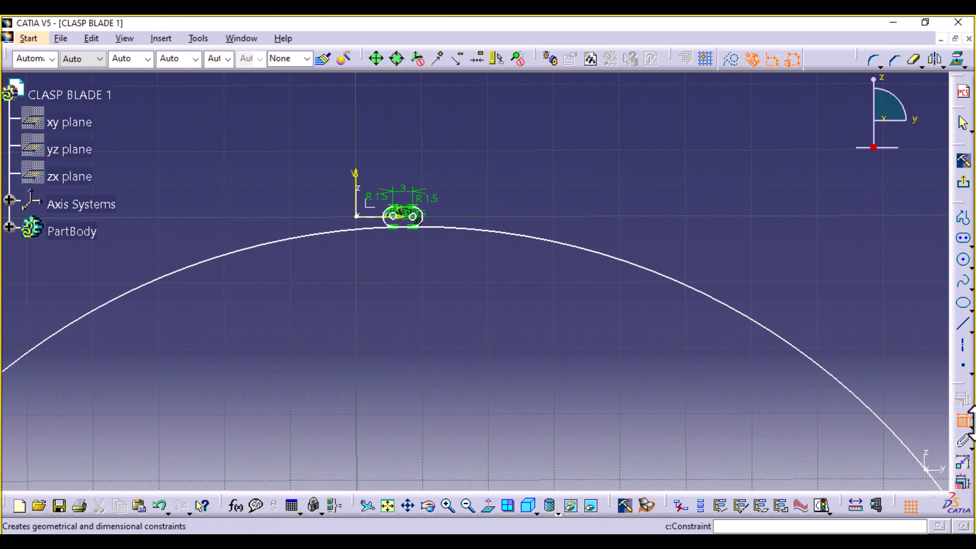
pyautogui.click(963, 344)
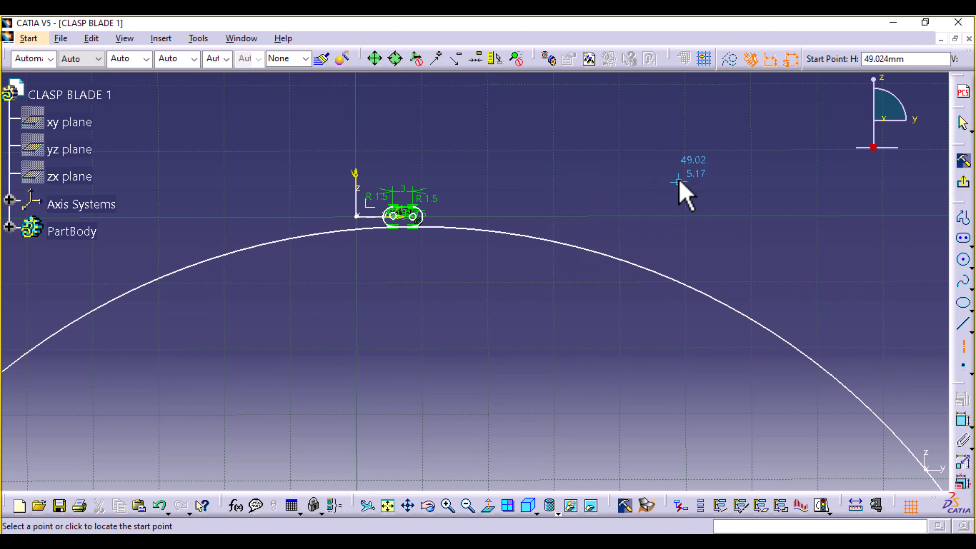
pyautogui.click(664, 179)
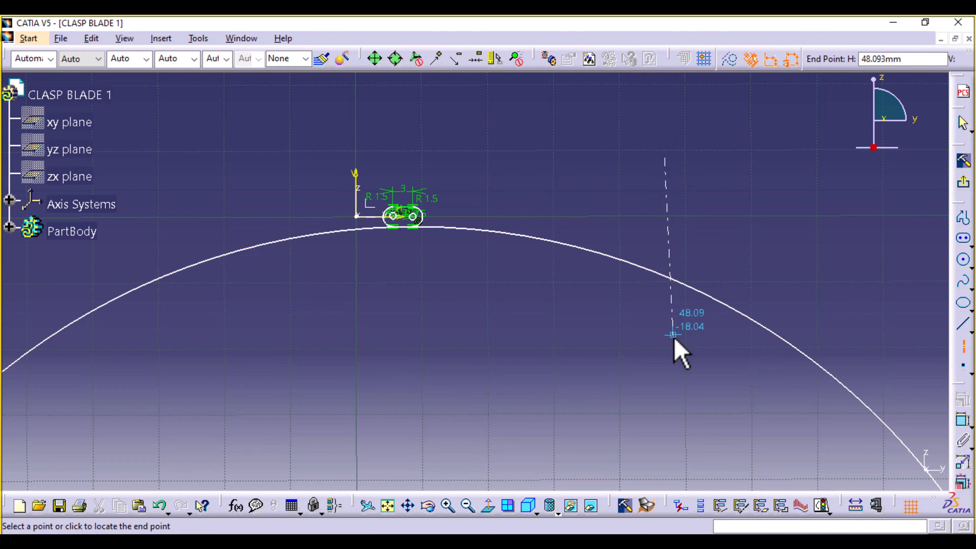
pyautogui.click(665, 348)
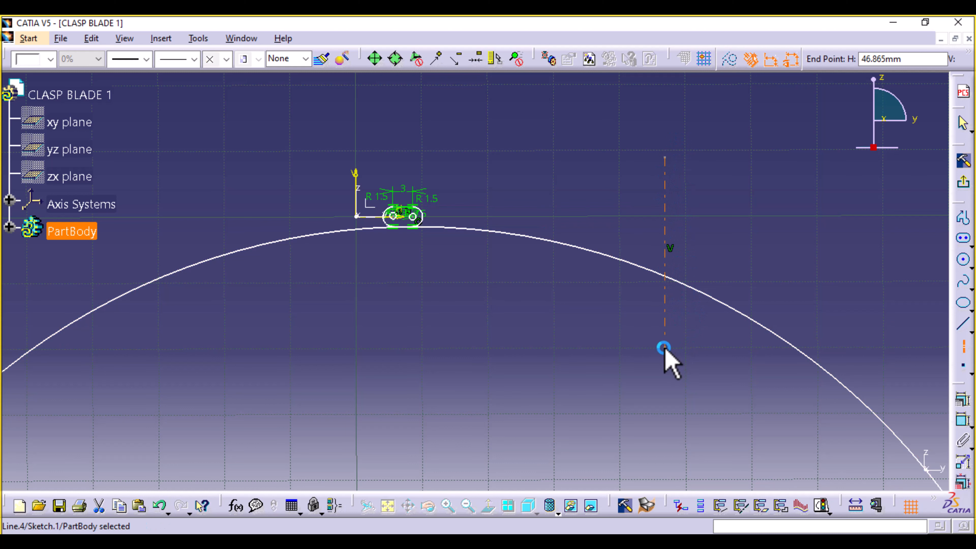
pyautogui.click(677, 250)
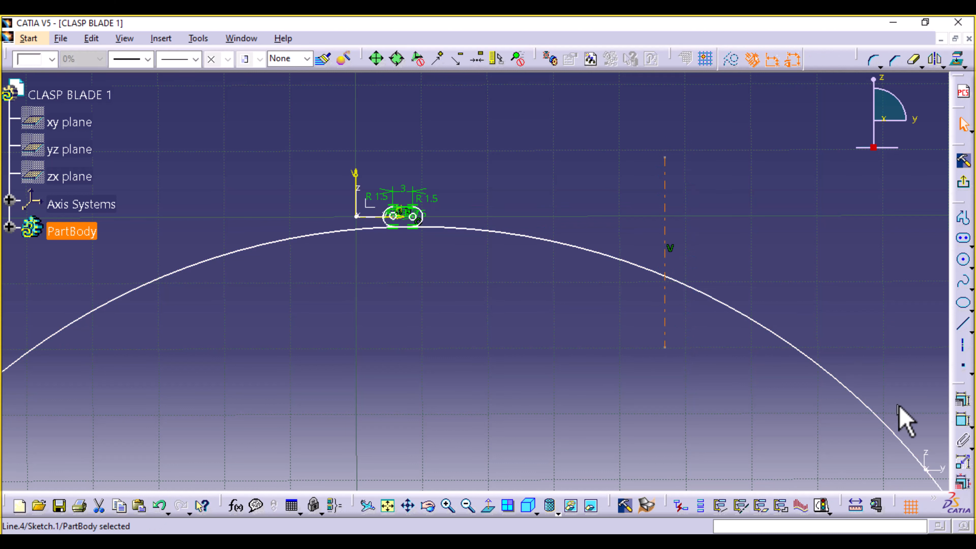
# Dimension the horizontal distance from the center of the small circle nearer the axis to the vertical axis and set it to 45 mm.
pyautogui.click(963, 421)
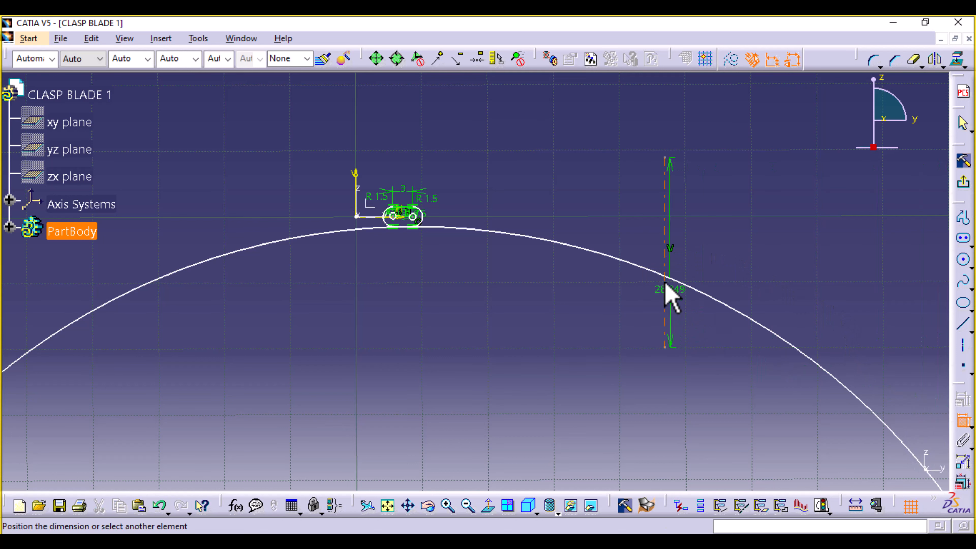
pyautogui.moveTo(424, 386)
pyautogui.mouseDown(button='middle')
pyautogui.moveTo(418, 221)
pyautogui.moveTo(584, 484)
pyautogui.mouseUp(button='middle')
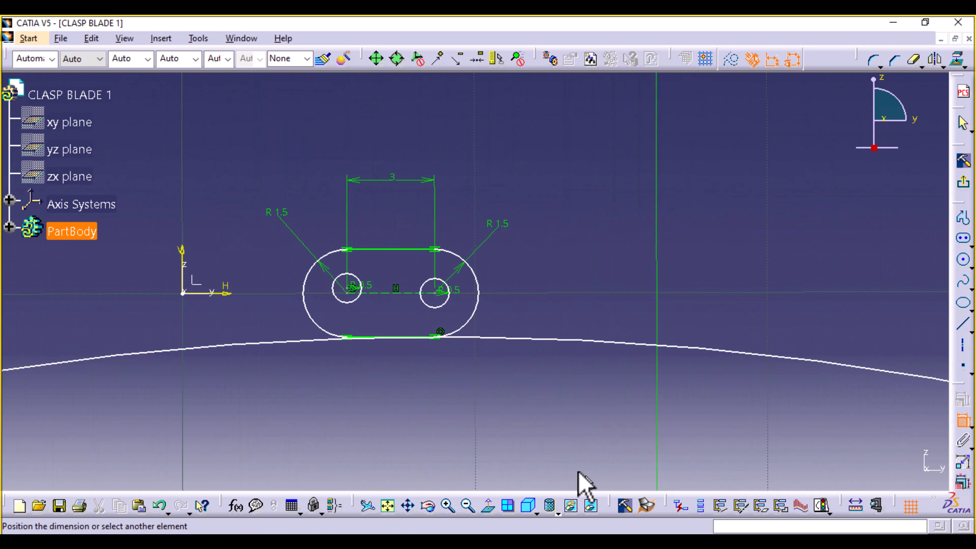
pyautogui.click(437, 293)
pyautogui.click(681, 148)
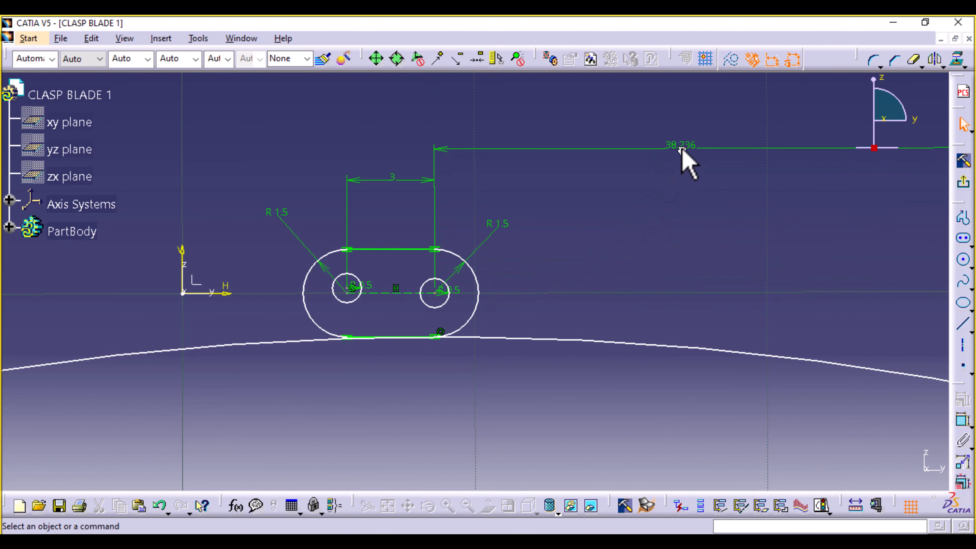
pyautogui.doubleClick(681, 146)
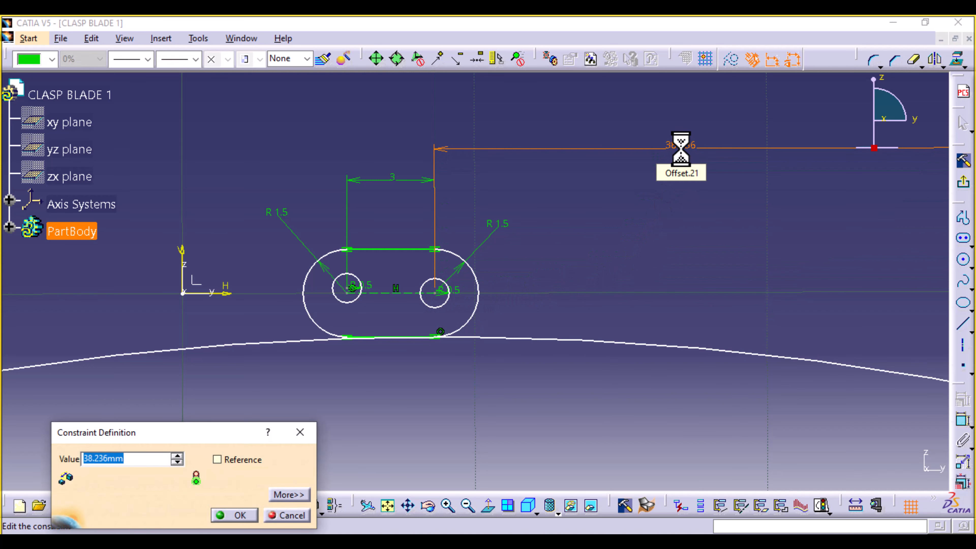
pyautogui.write('45')
pyautogui.press('Return')
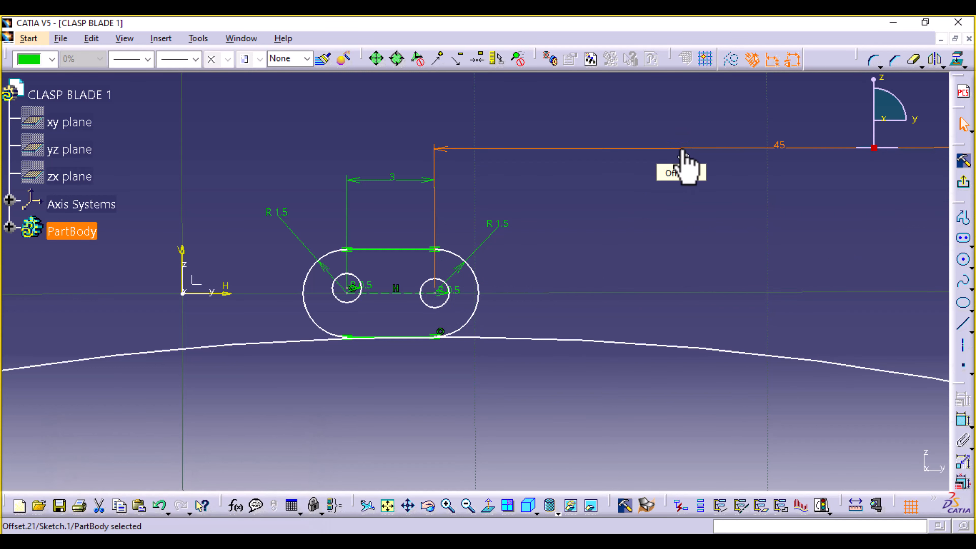
# Trim the large circle with Quick Trim, keeping only the arc between the elongated hole and the vertical axis.
pyautogui.moveTo(645, 249)
pyautogui.mouseDown(button='middle')
pyautogui.moveTo(608, 451)
pyautogui.moveTo(602, 425)
pyautogui.moveTo(612, 410)
pyautogui.moveTo(511, 362)
pyautogui.mouseUp(button='middle')
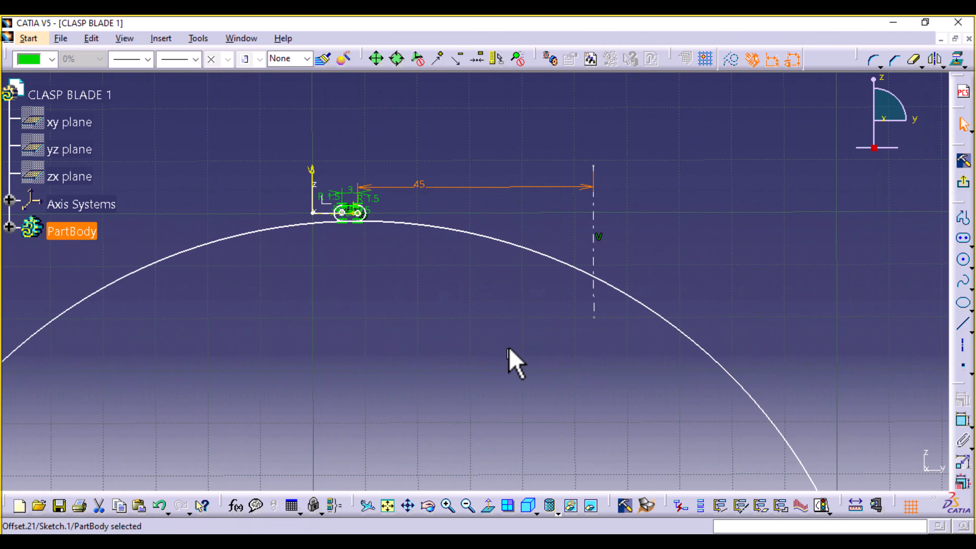
pyautogui.click(914, 63)
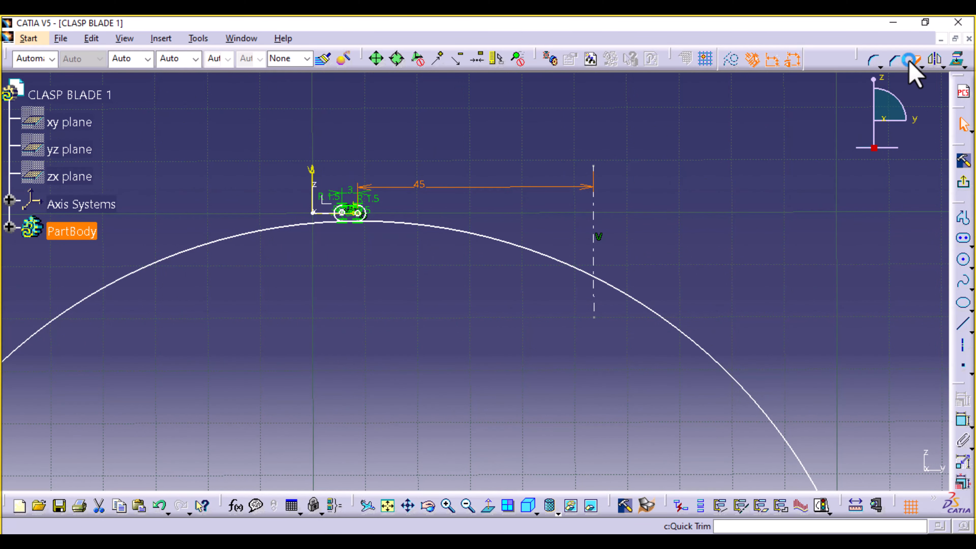
pyautogui.click(692, 338)
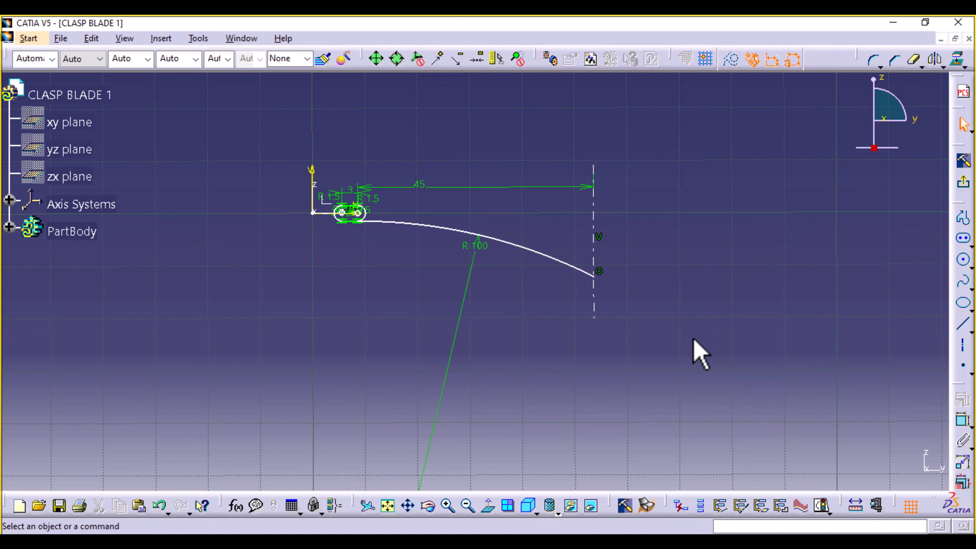
# Sketch a circle of about 87 mm radius at the center of the R 100 arc and delete its radius dimension.
pyautogui.moveTo(524, 408)
pyautogui.keyDown('ctrl'); pyautogui.mouseDown(button='middle')
pyautogui.moveTo(523, 418)
pyautogui.moveTo(566, 284)
pyautogui.moveTo(589, 354)
pyautogui.mouseUp(button='middle'); pyautogui.keyUp('ctrl')
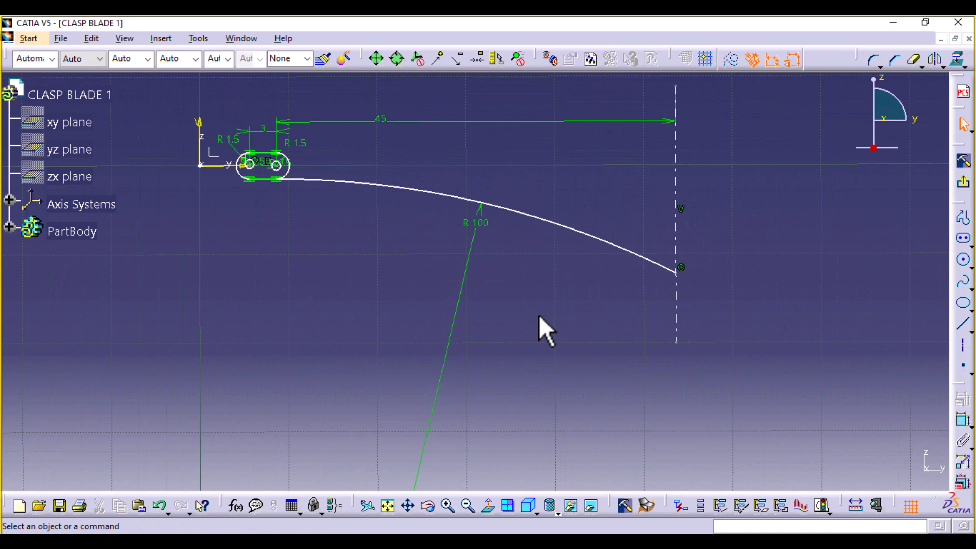
pyautogui.moveTo(549, 337)
pyautogui.keyDown('ctrl'); pyautogui.mouseDown(button='middle')
pyautogui.moveTo(555, 312)
pyautogui.moveTo(578, 415)
pyautogui.moveTo(632, 277)
pyautogui.moveTo(697, 196)
pyautogui.moveTo(622, 273)
pyautogui.moveTo(623, 243)
pyautogui.mouseUp(button='middle'); pyautogui.keyUp('ctrl')
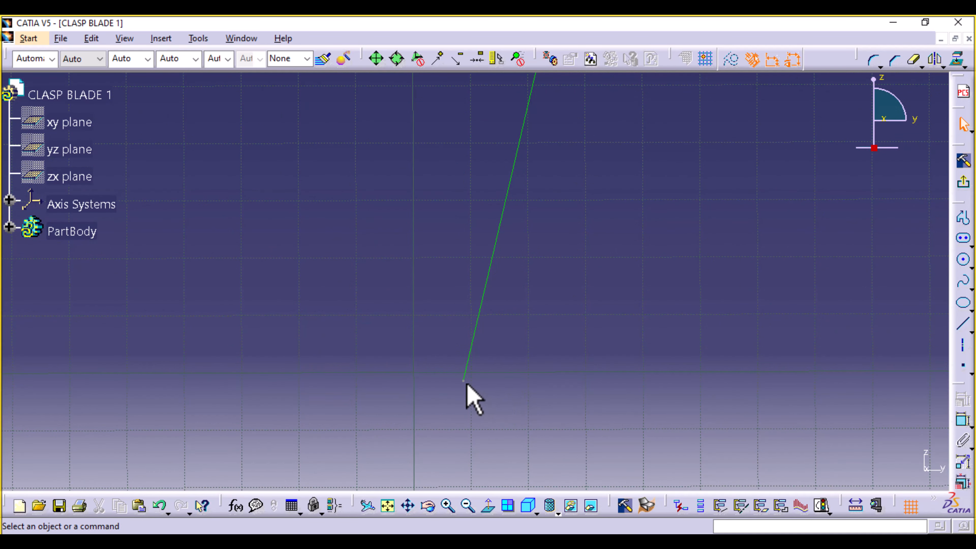
pyautogui.click(965, 261)
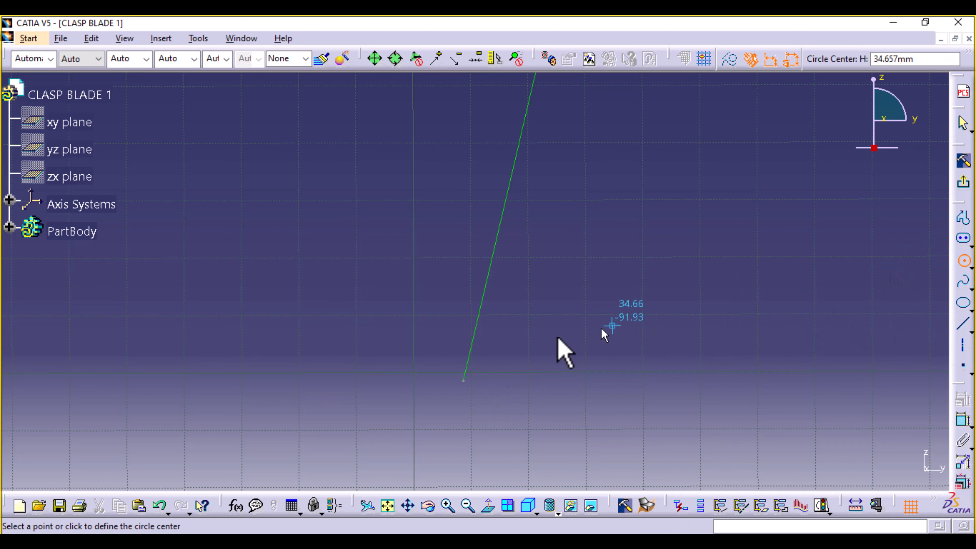
pyautogui.click(464, 380)
pyautogui.moveTo(589, 257)
pyautogui.mouseDown(button='middle')
pyautogui.moveTo(572, 323)
pyautogui.moveTo(577, 407)
pyautogui.mouseUp(button='middle')
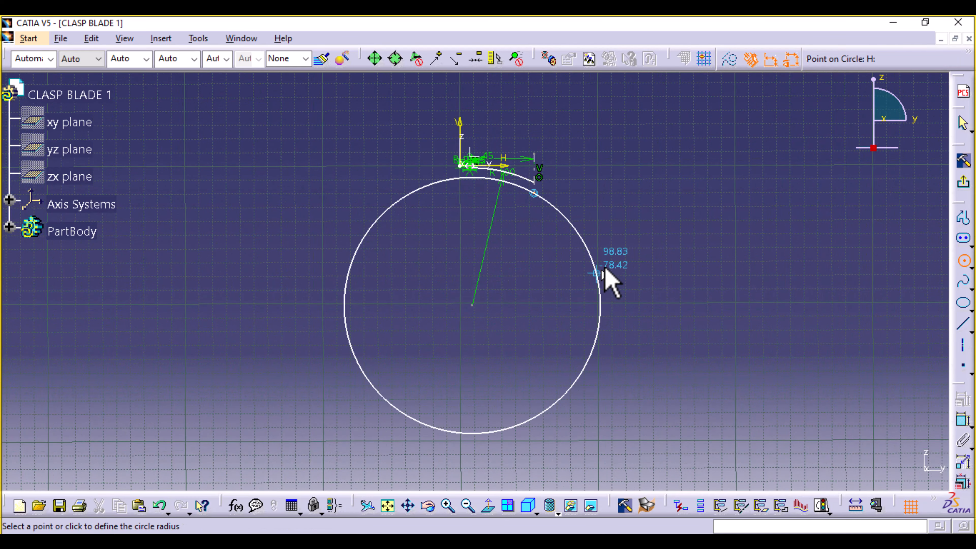
pyautogui.click(592, 287)
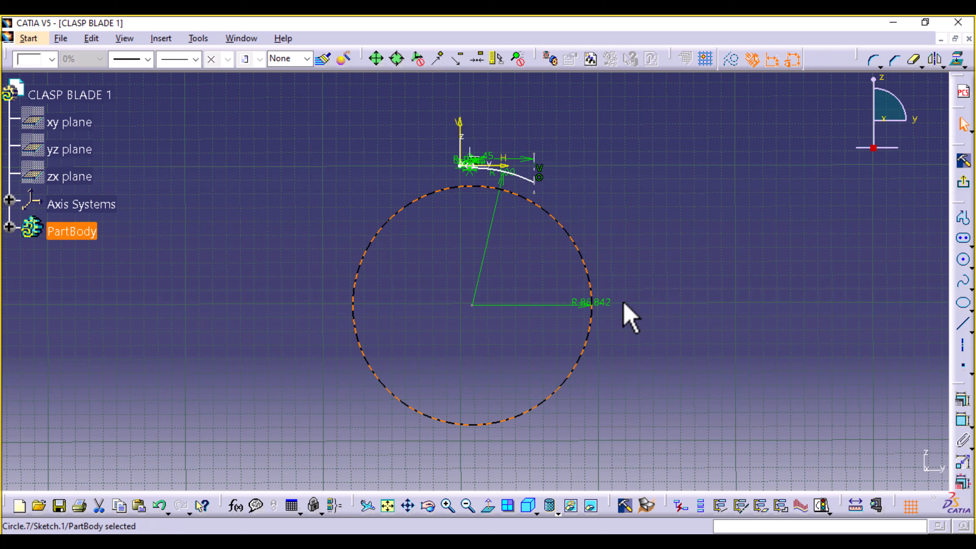
pyautogui.click(607, 307)
pyautogui.press('Delete')
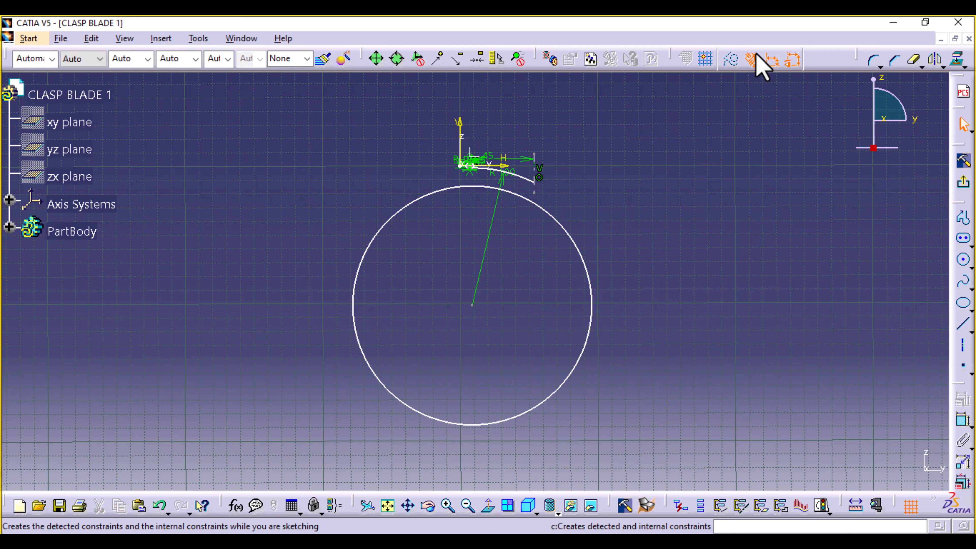
# Dimension the offset between the R 100 arc and the concentric circle and reduce it to a narrow gap.
pyautogui.moveTo(662, 365)
pyautogui.mouseDown(button='middle')
pyautogui.moveTo(663, 285)
pyautogui.moveTo(648, 264)
pyautogui.moveTo(609, 508)
pyautogui.mouseUp(button='middle')
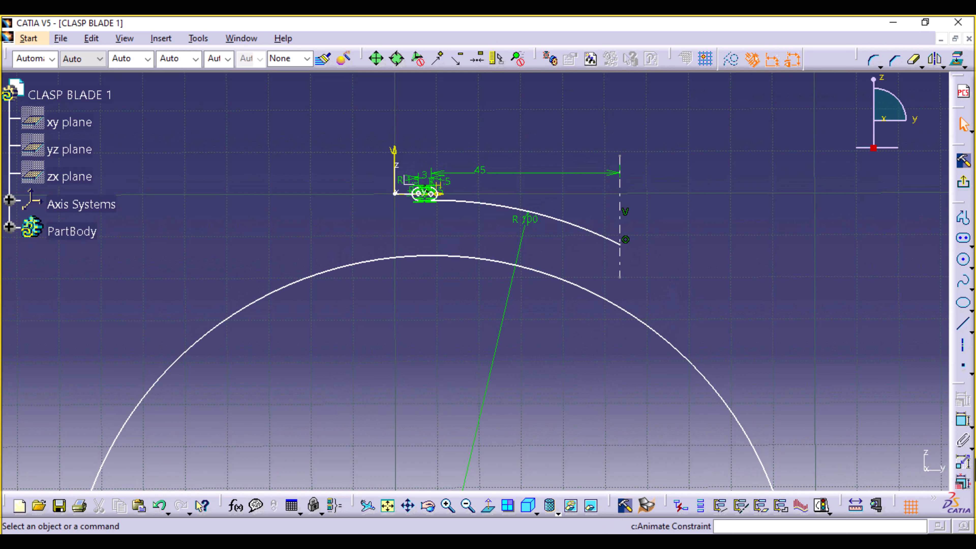
pyautogui.click(963, 420)
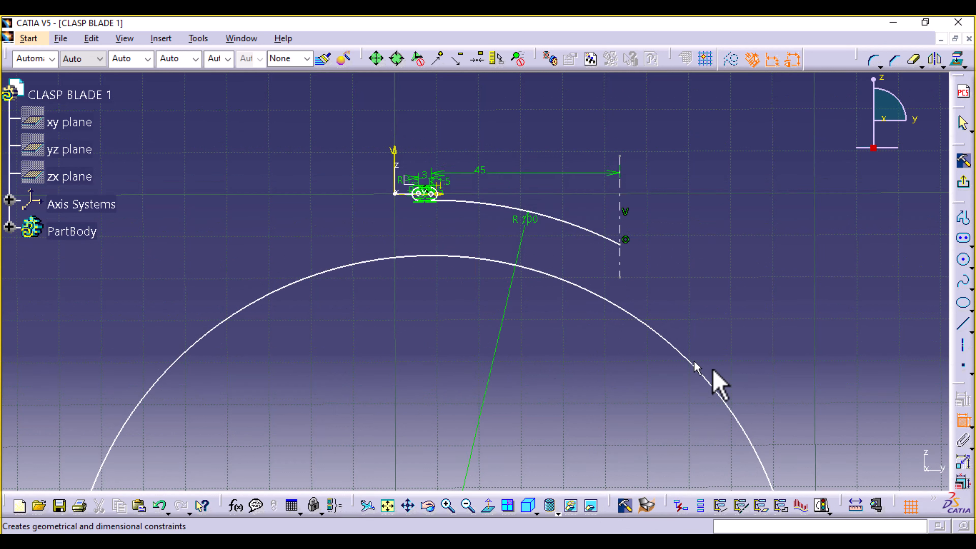
pyautogui.click(605, 240)
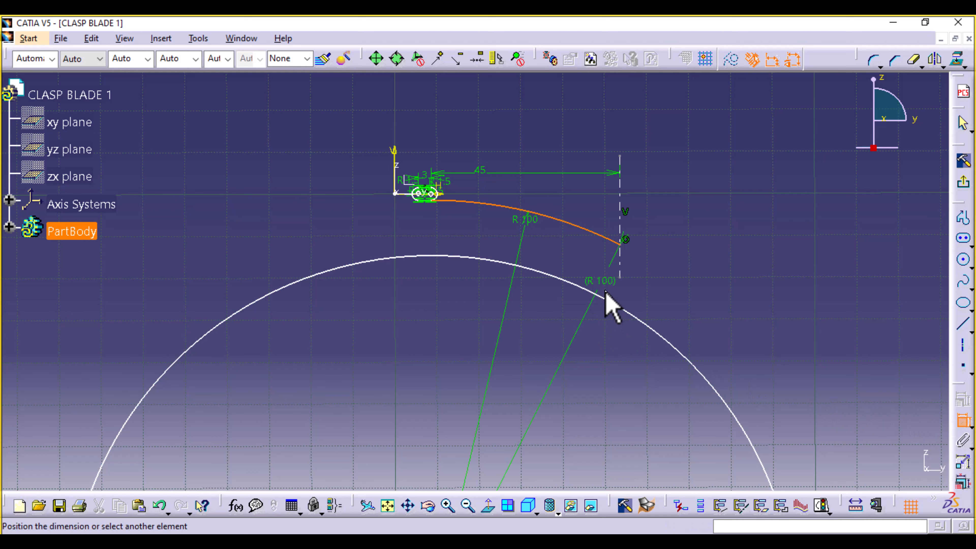
pyautogui.click(610, 304)
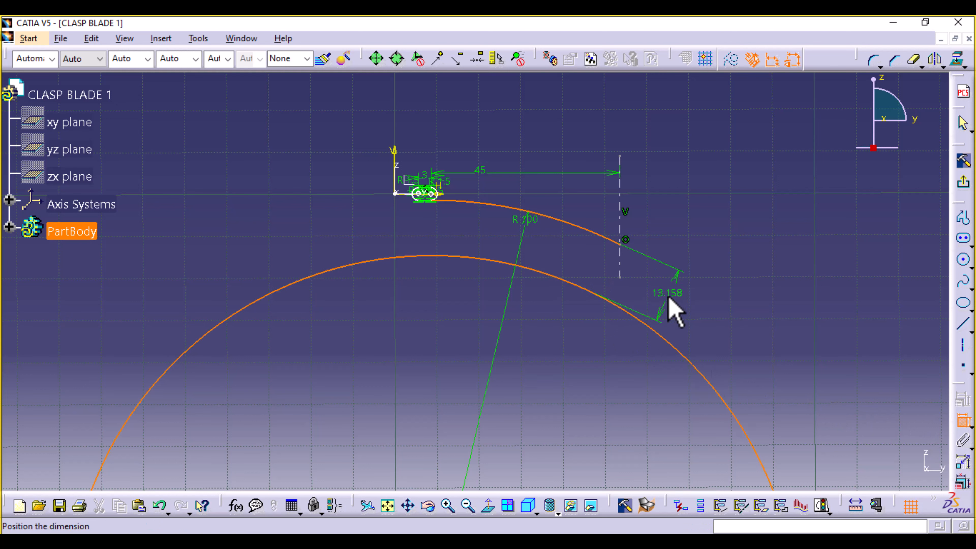
pyautogui.doubleClick(676, 296)
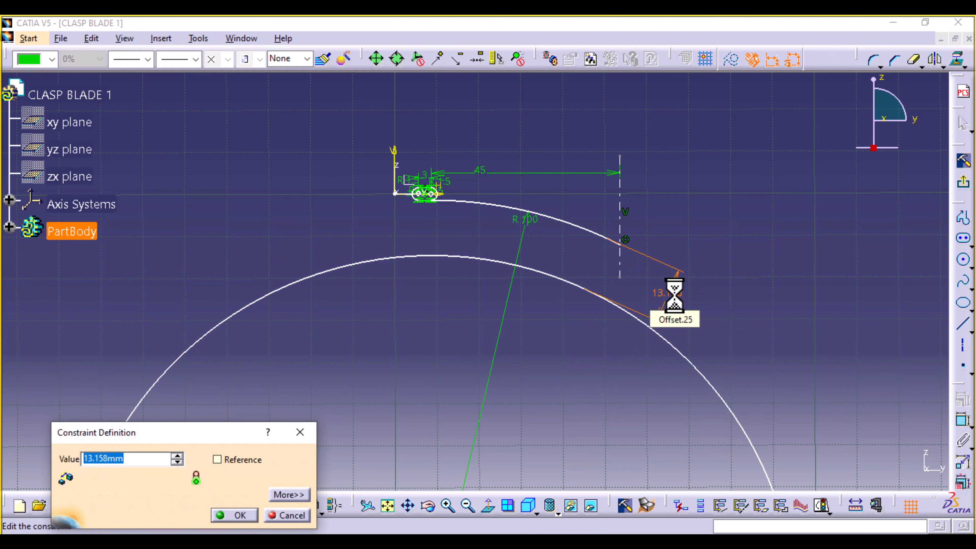
pyautogui.press('Return')
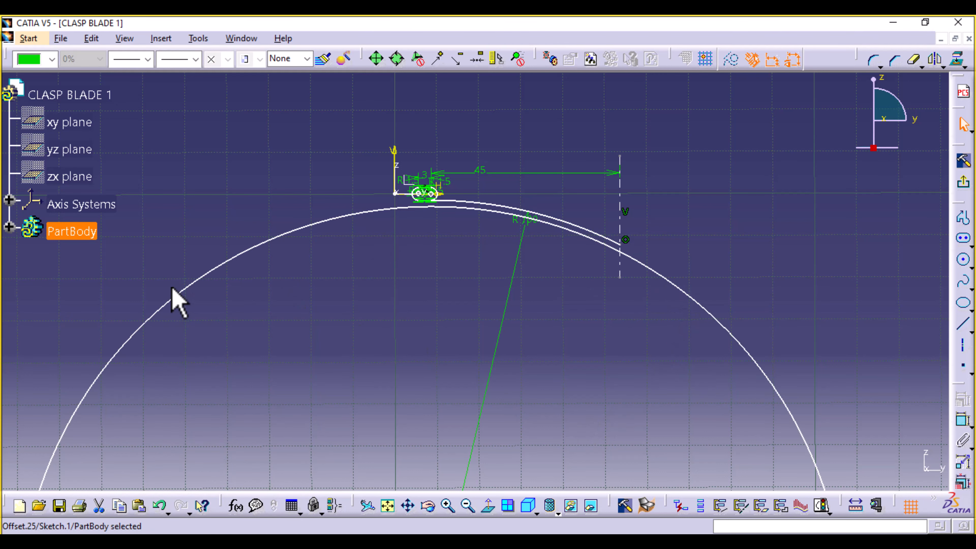
# Trim away the part of the inner concentric circle beyond the vertical axis line at the blade's far end using Quick Trim.
pyautogui.moveTo(615, 376); pyautogui.dragTo(638, 309, button='middle')
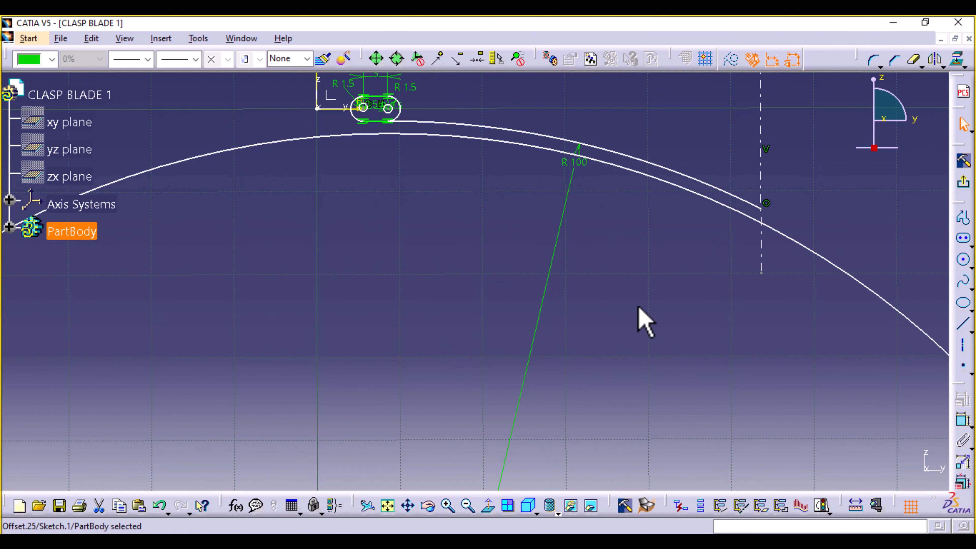
pyautogui.click(917, 63)
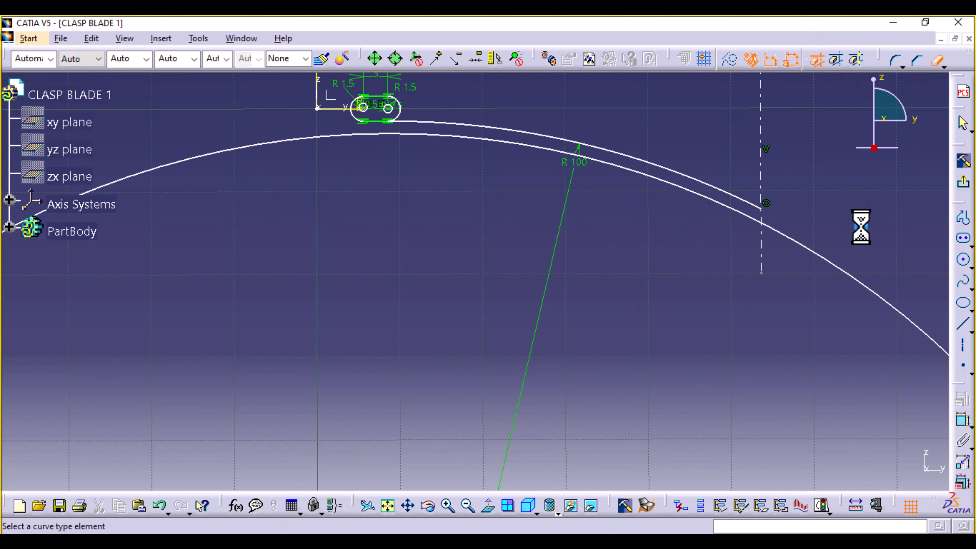
pyautogui.click(877, 295)
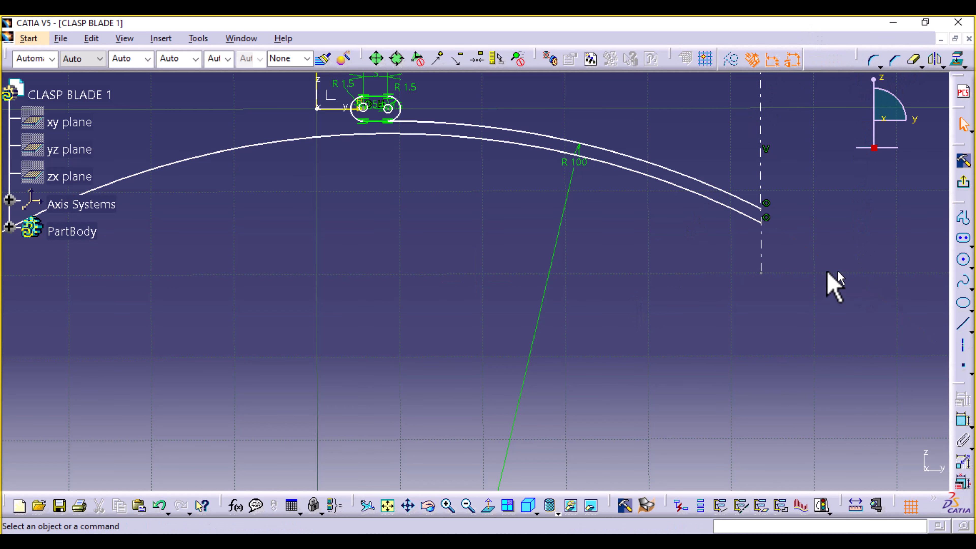
# Sketch a three-line profile from the elongated hole's lower edge: about 2.6 mm straight down, across, and sloping up to the lower concentric arc.
pyautogui.moveTo(399, 257)
pyautogui.mouseDown(button='middle')
pyautogui.moveTo(401, 384)
pyautogui.moveTo(425, 271)
pyautogui.mouseUp(button='middle')
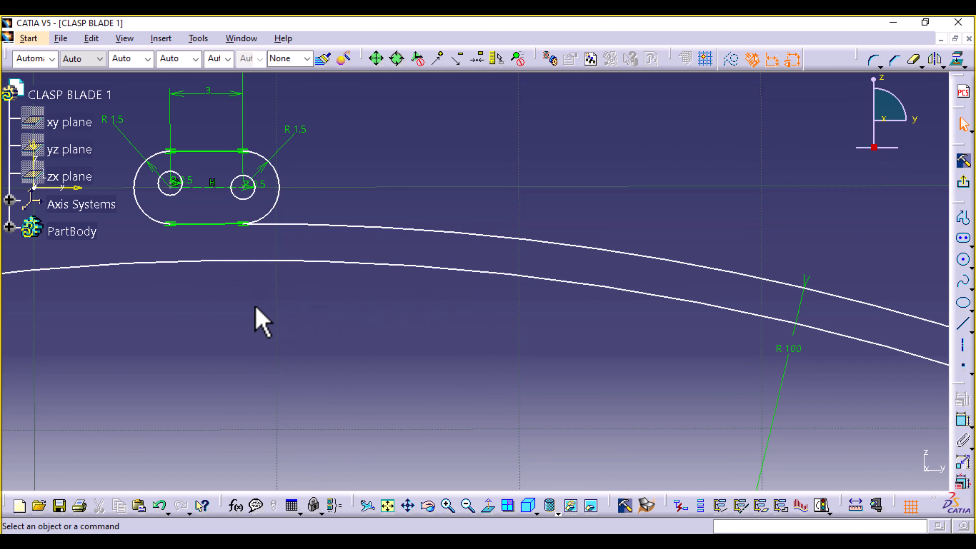
pyautogui.moveTo(257, 319)
pyautogui.mouseDown(button='middle')
pyautogui.moveTo(399, 360)
pyautogui.moveTo(383, 383)
pyautogui.moveTo(398, 266)
pyautogui.mouseUp(button='middle')
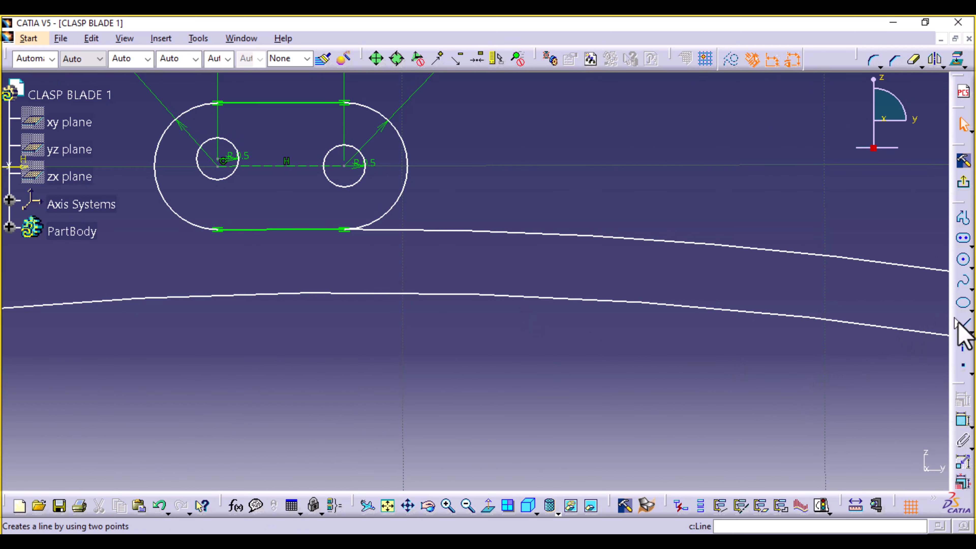
pyautogui.click(964, 219)
pyautogui.moveTo(349, 375)
pyautogui.mouseDown(button='middle')
pyautogui.moveTo(442, 410)
pyautogui.moveTo(424, 394)
pyautogui.mouseUp(button='middle')
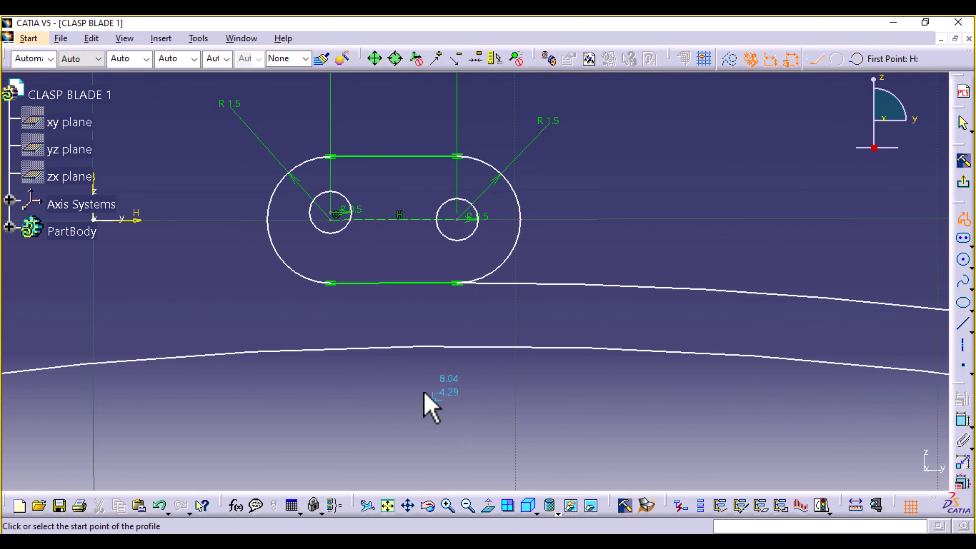
pyautogui.click(368, 283)
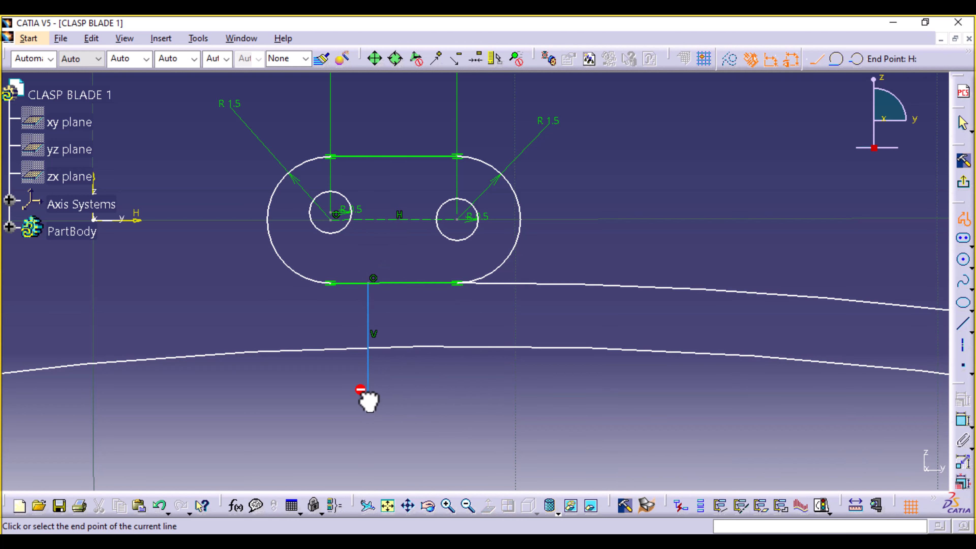
pyautogui.click(368, 395)
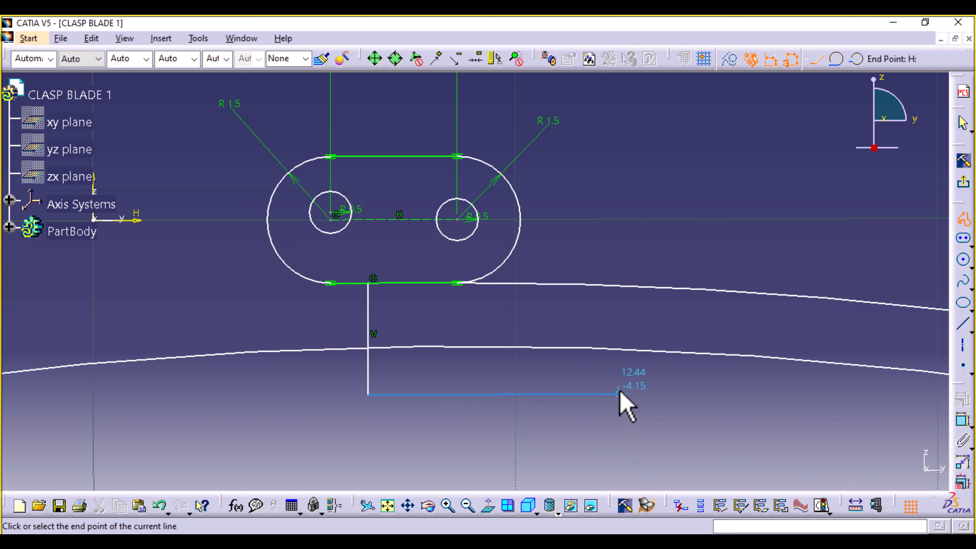
pyautogui.click(651, 412)
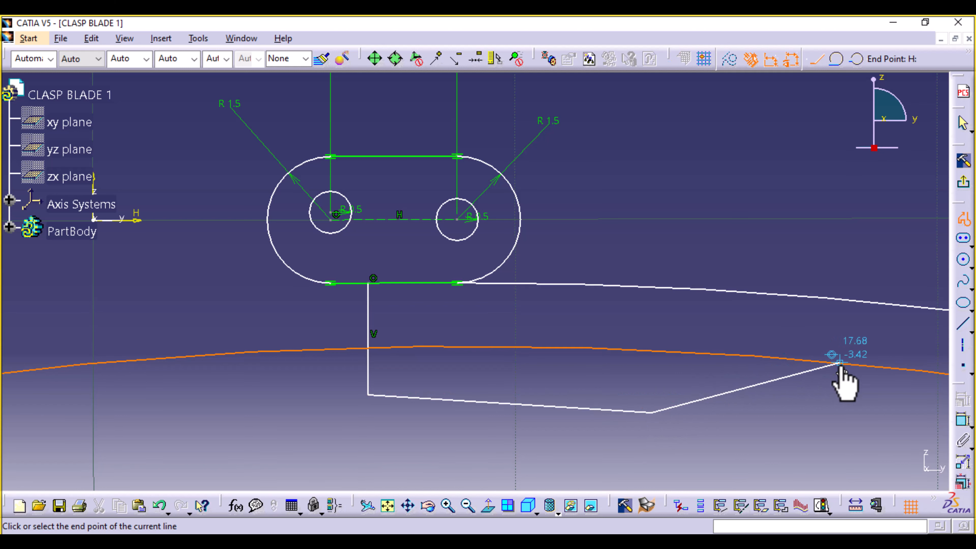
pyautogui.click(838, 362)
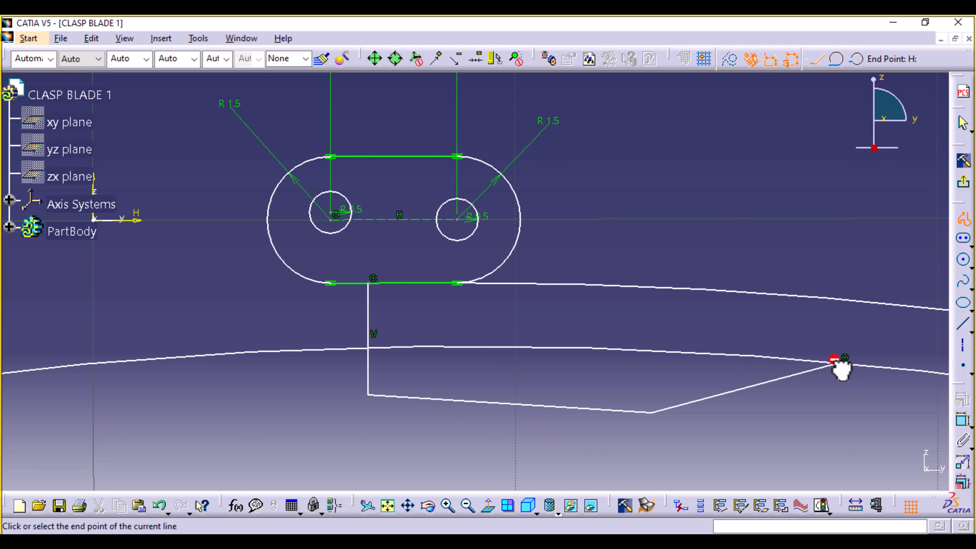
pyautogui.press('Escape')
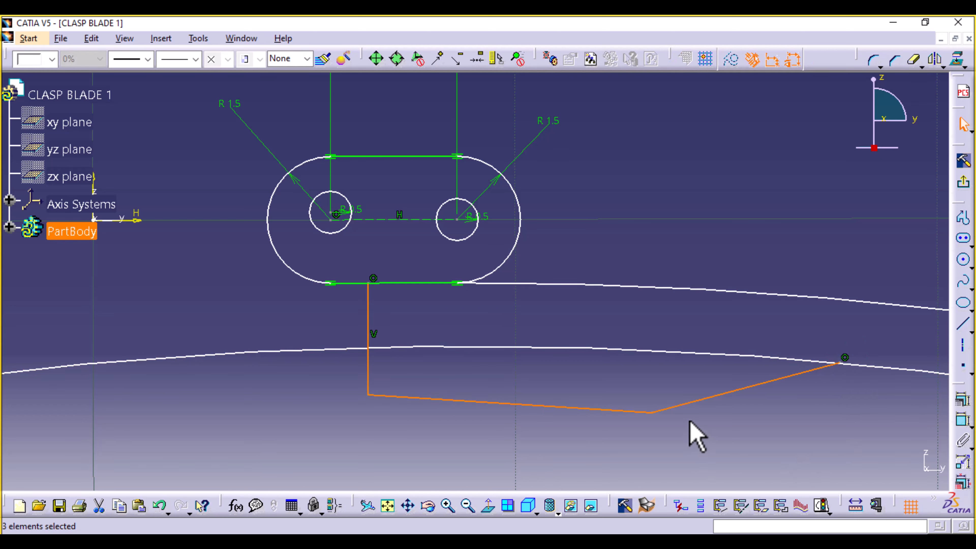
pyautogui.click(689, 430)
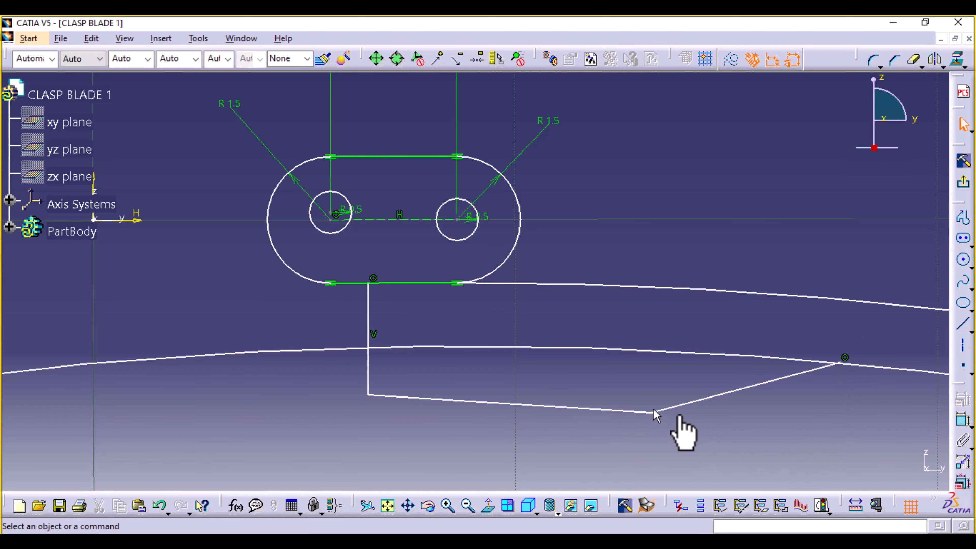
# Dimension the horizontal distance from the elongated hole's rounded end nearer the origin to the profile's vertical line and set it to 3 mm.
pyautogui.click(963, 423)
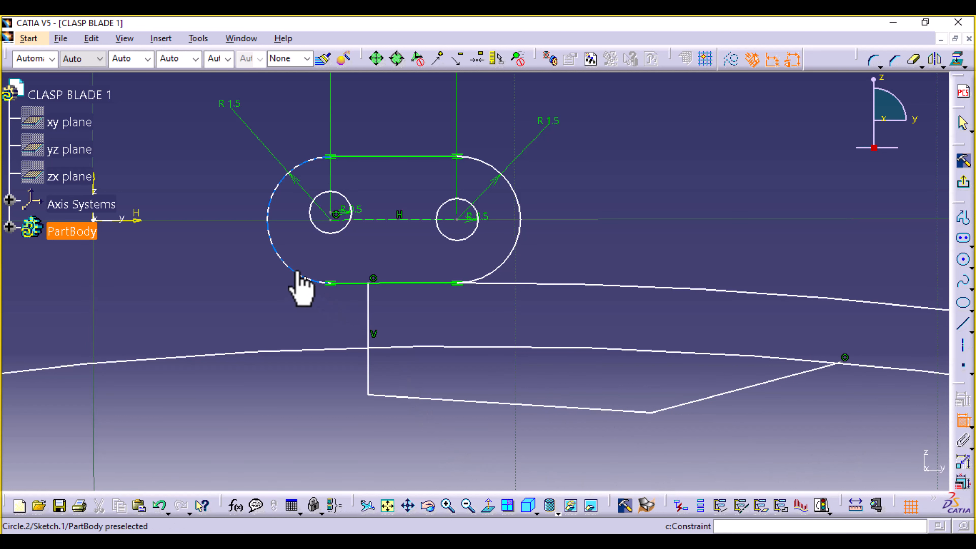
pyautogui.click(369, 304)
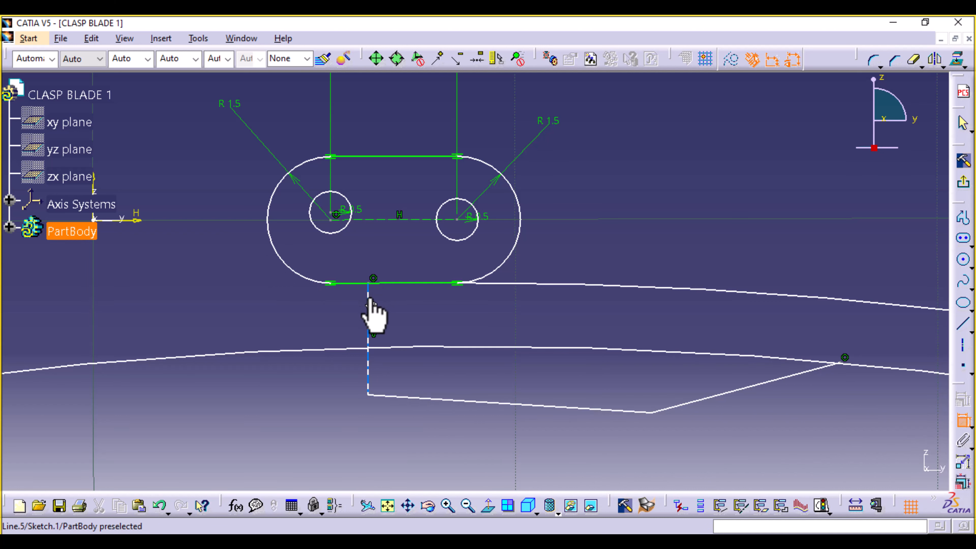
pyautogui.click(369, 306)
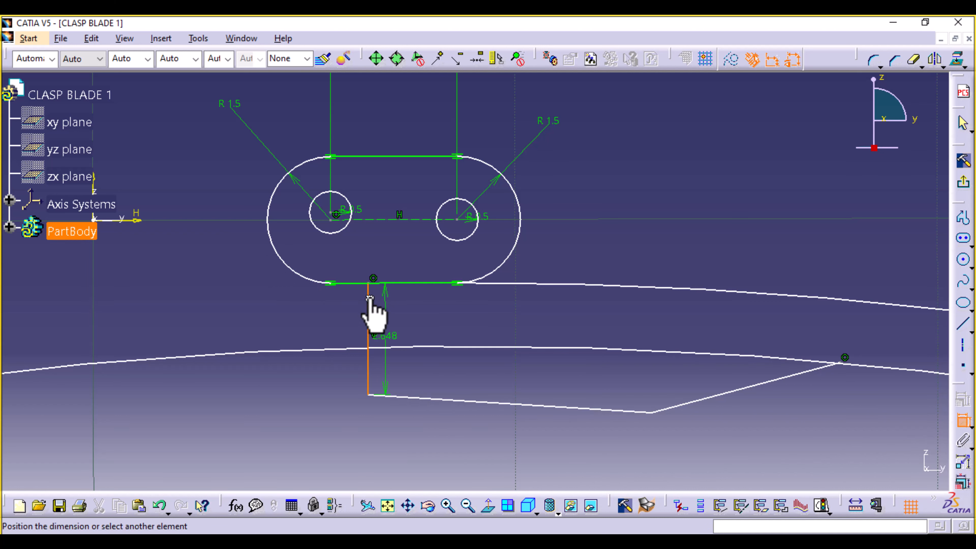
pyautogui.click(269, 224)
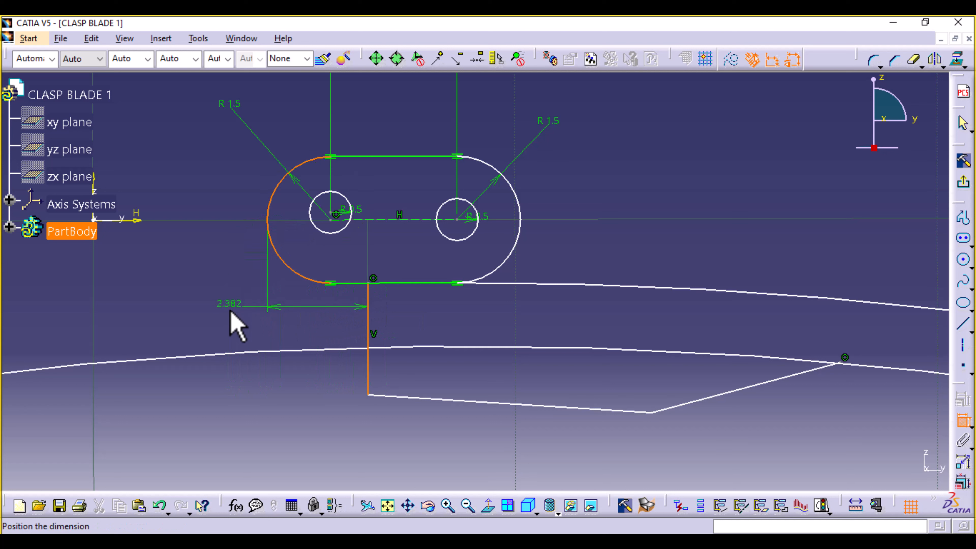
pyautogui.click(313, 321)
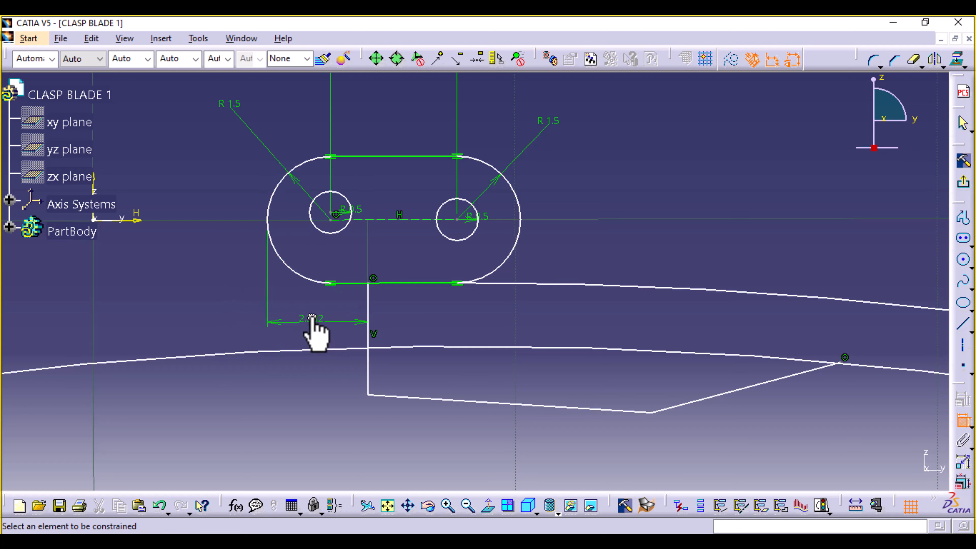
pyautogui.doubleClick(312, 319)
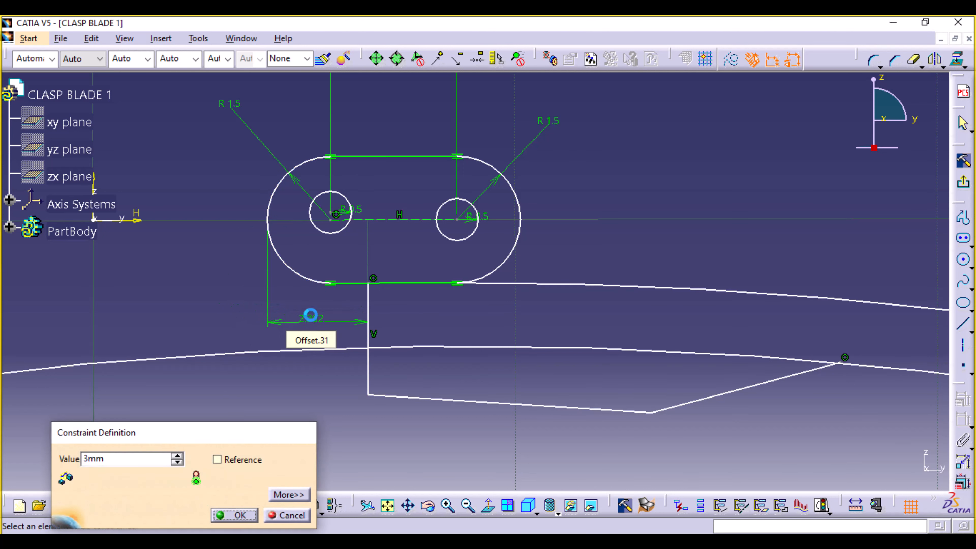
pyautogui.press('Return')
# Dimension the vertical distance from the elongated hole's lower edge to the bottom end of the vertical profile line and set it to 2 mm.
pyautogui.moveTo(467, 461)
pyautogui.mouseDown(button='middle')
pyautogui.moveTo(429, 405)
pyautogui.moveTo(438, 421)
pyautogui.mouseUp(button='middle')
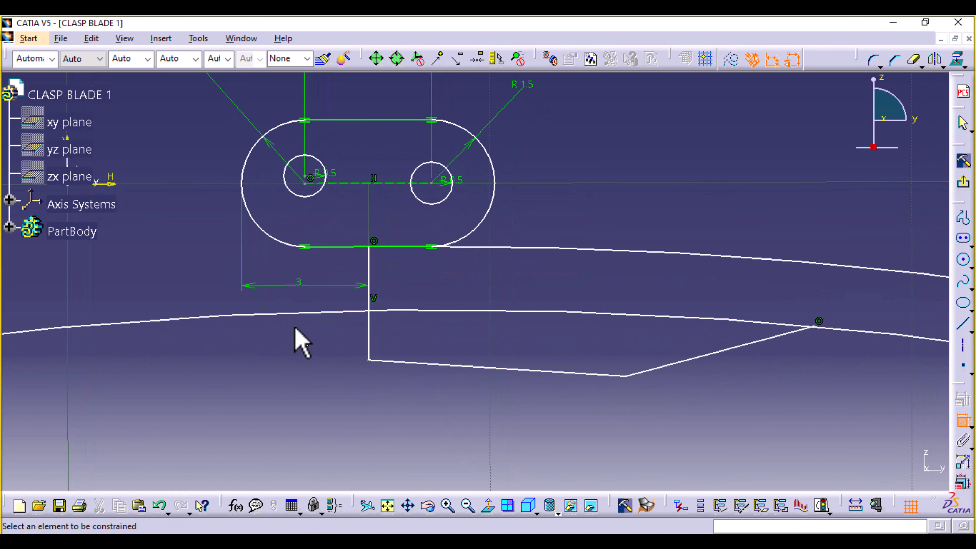
pyautogui.click(306, 251)
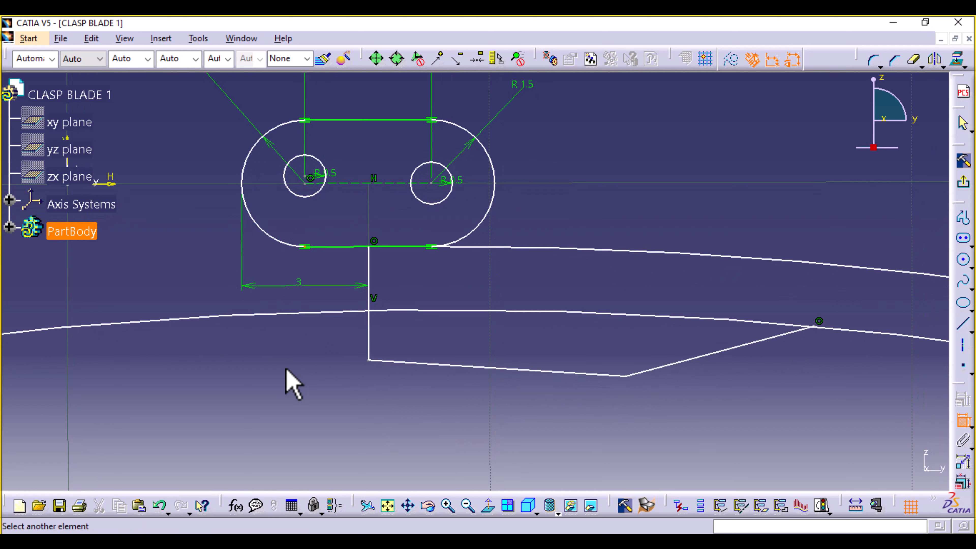
pyautogui.click(369, 360)
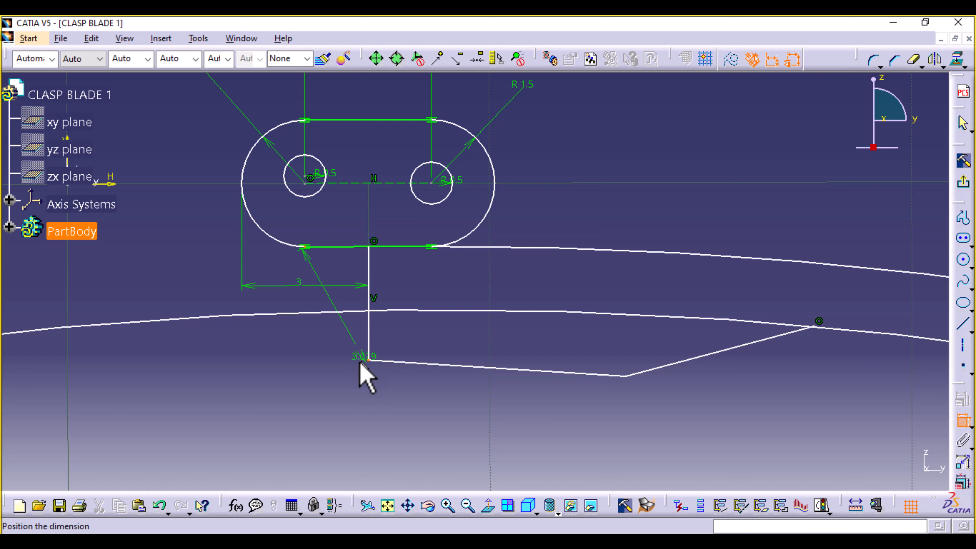
pyautogui.rightClick(287, 366)
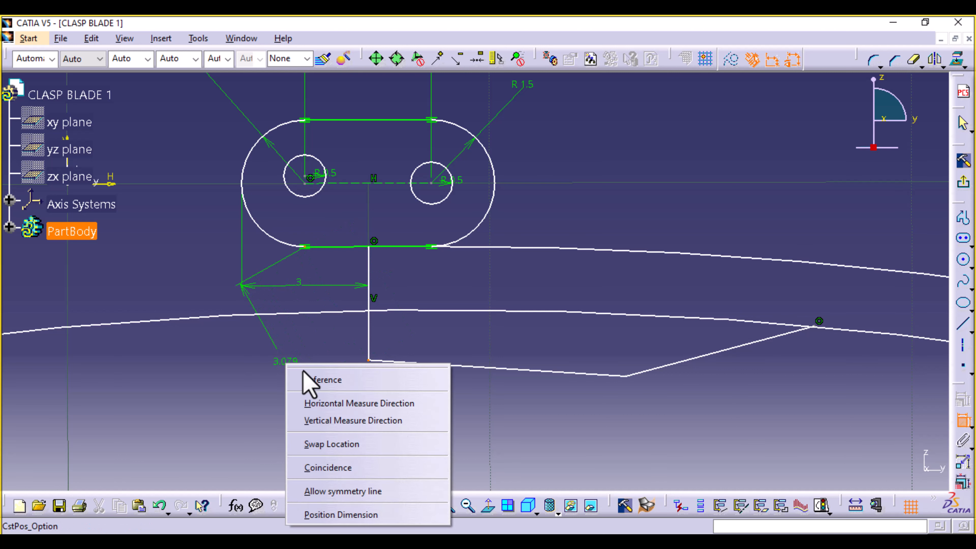
pyautogui.click(338, 421)
pyautogui.click(193, 289)
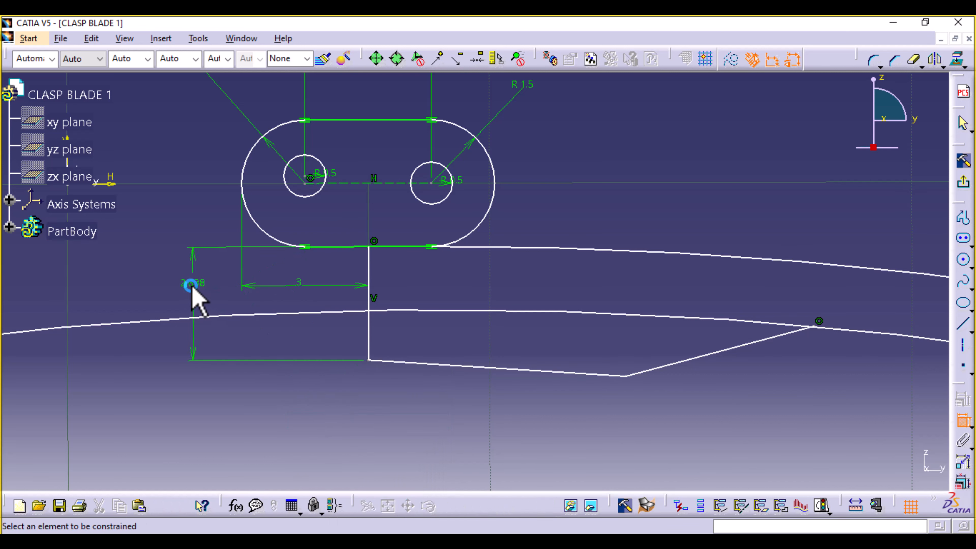
pyautogui.doubleClick(191, 284)
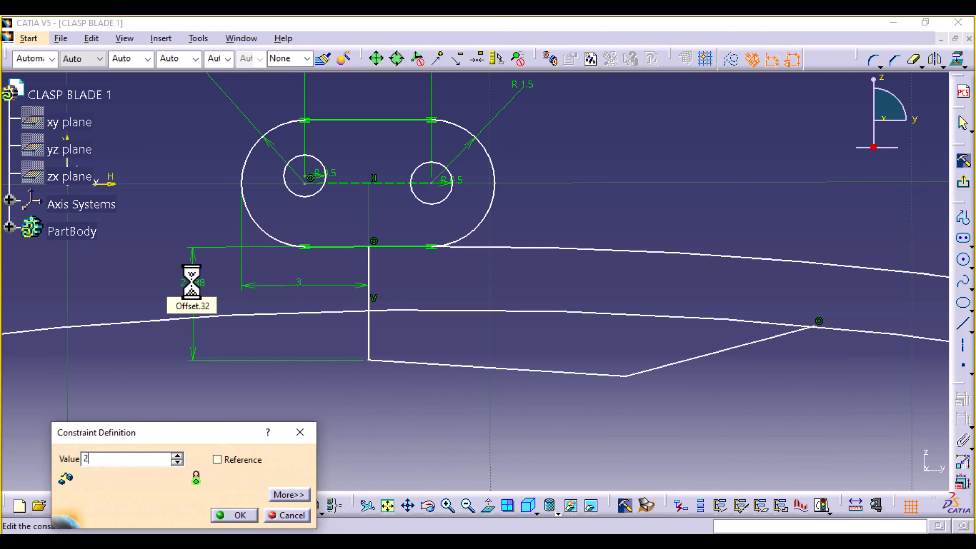
pyautogui.write('2')
pyautogui.press('Return')
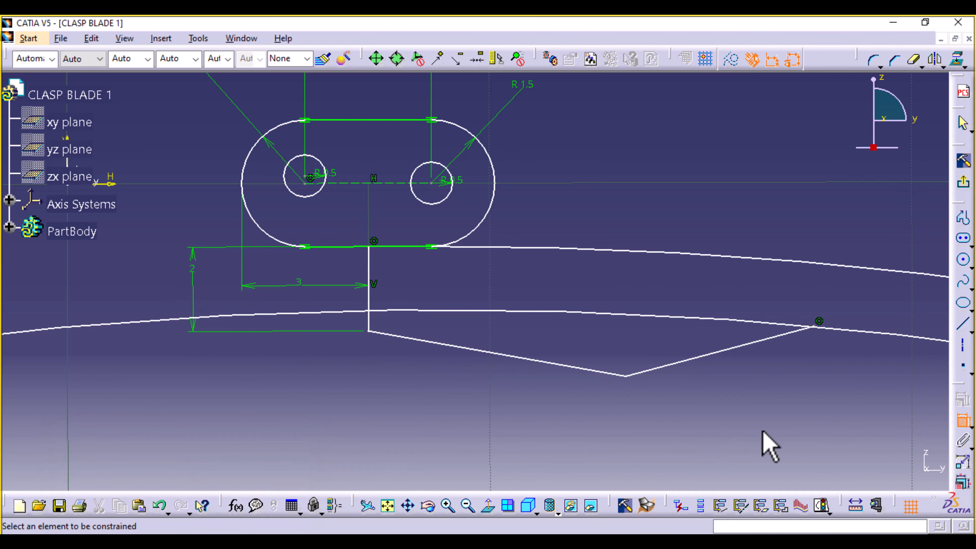
# Dimension the distance from the corner between the two lower profile lines to the R 100 arc and set it to 2 mm.
pyautogui.click(627, 377)
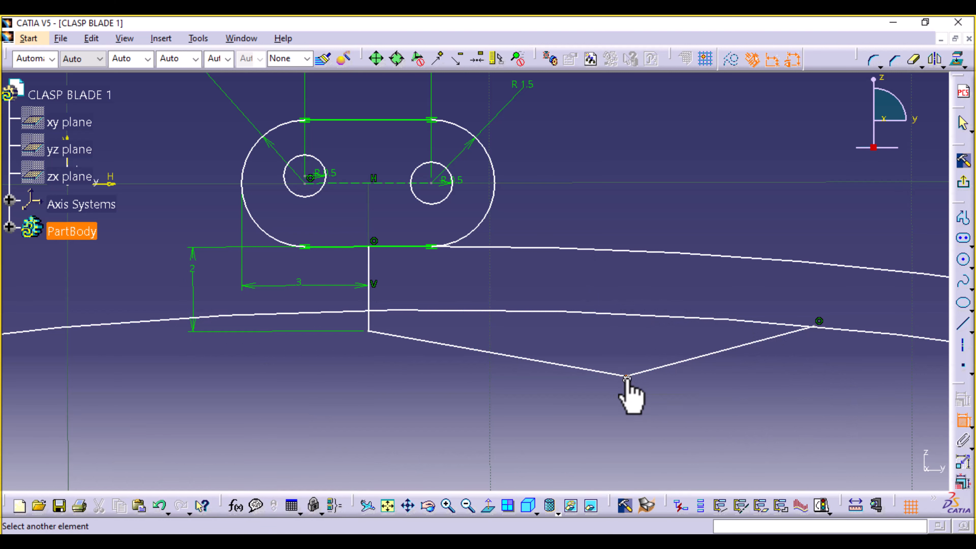
pyautogui.click(635, 252)
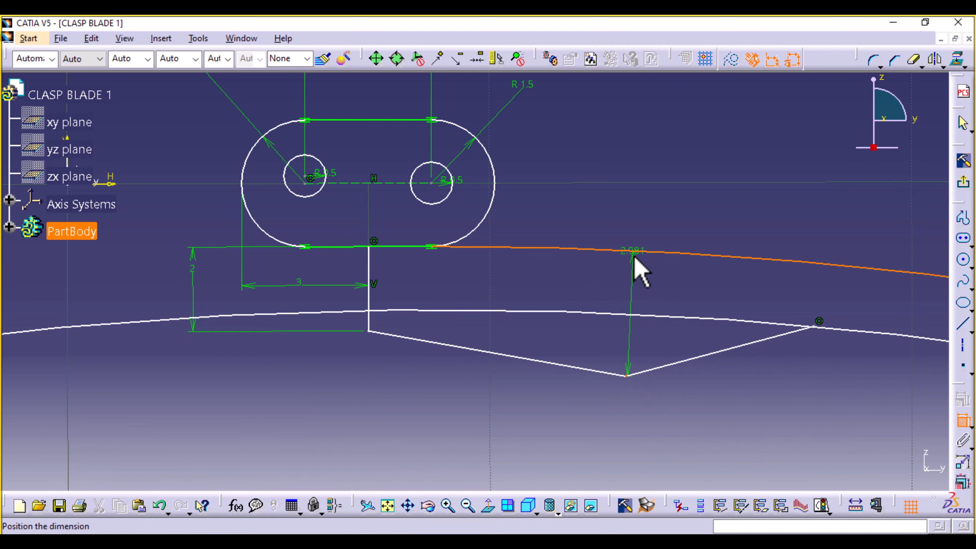
pyautogui.click(639, 287)
pyautogui.doubleClick(638, 280)
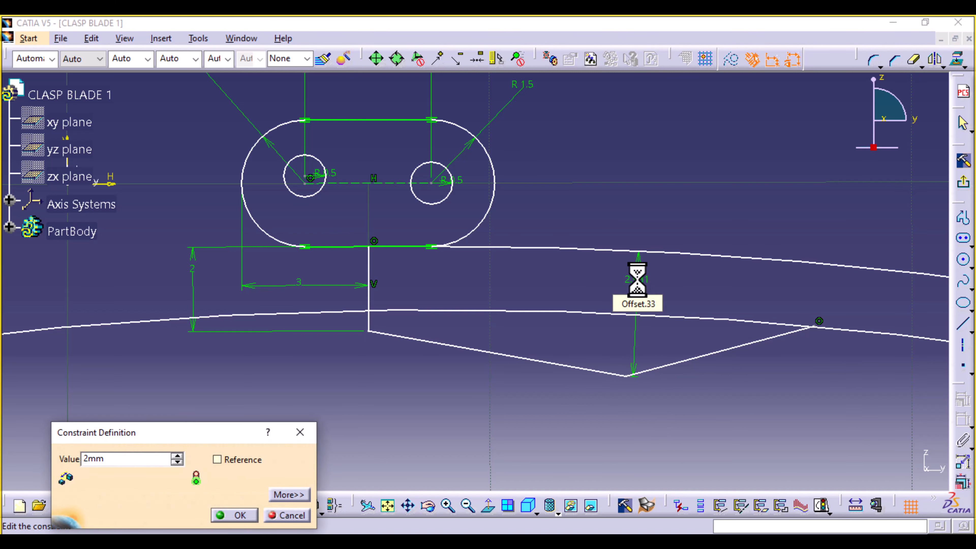
pyautogui.press('Return')
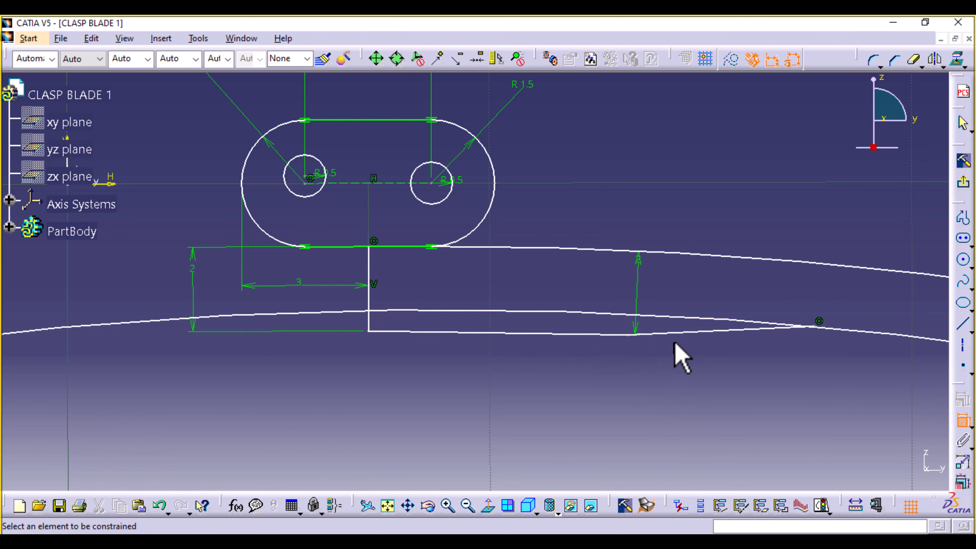
# Dimension the acute angle between the two lower profile lines and increase it to make the end line steeper.
pyautogui.click(589, 335)
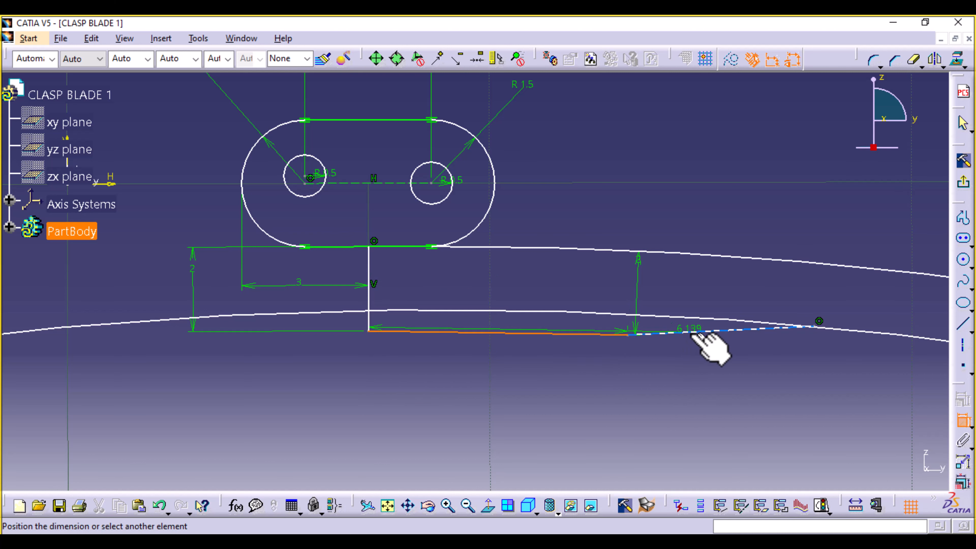
pyautogui.click(691, 333)
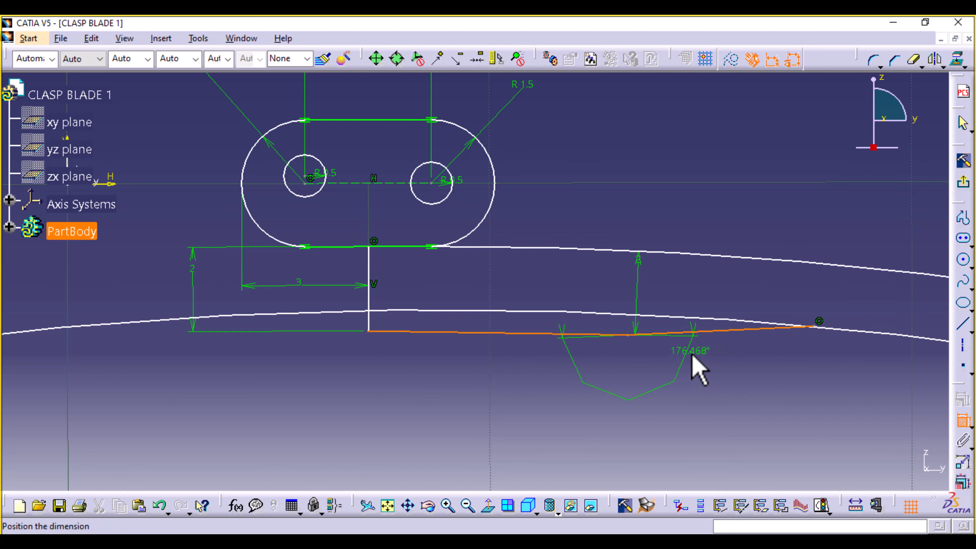
pyautogui.click(721, 333)
pyautogui.moveTo(722, 334); pyautogui.dragTo(735, 375)
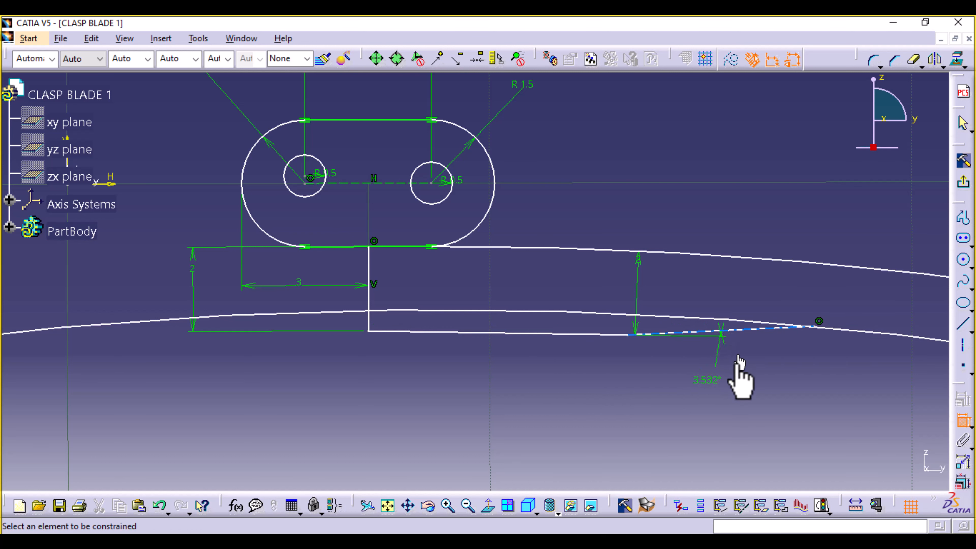
pyautogui.doubleClick(706, 383)
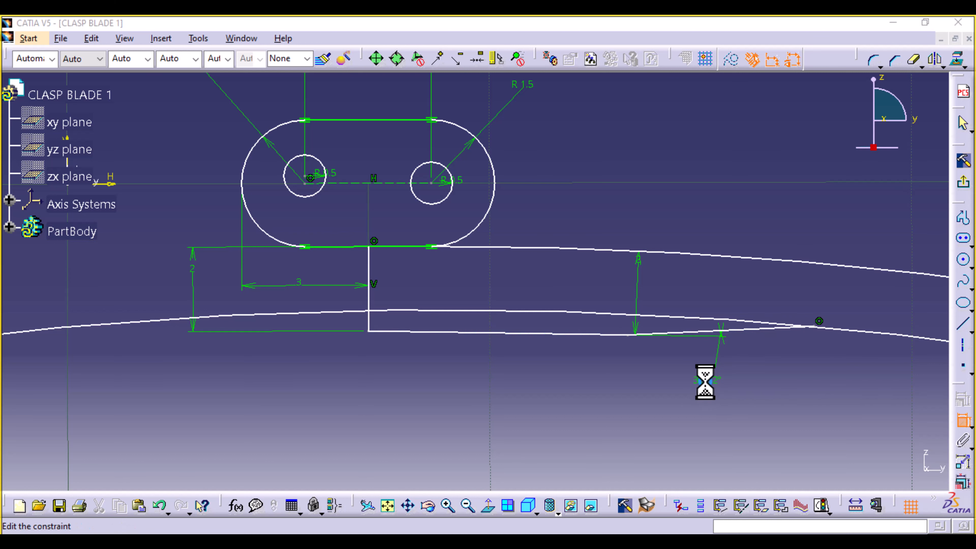
pyautogui.press('Return')
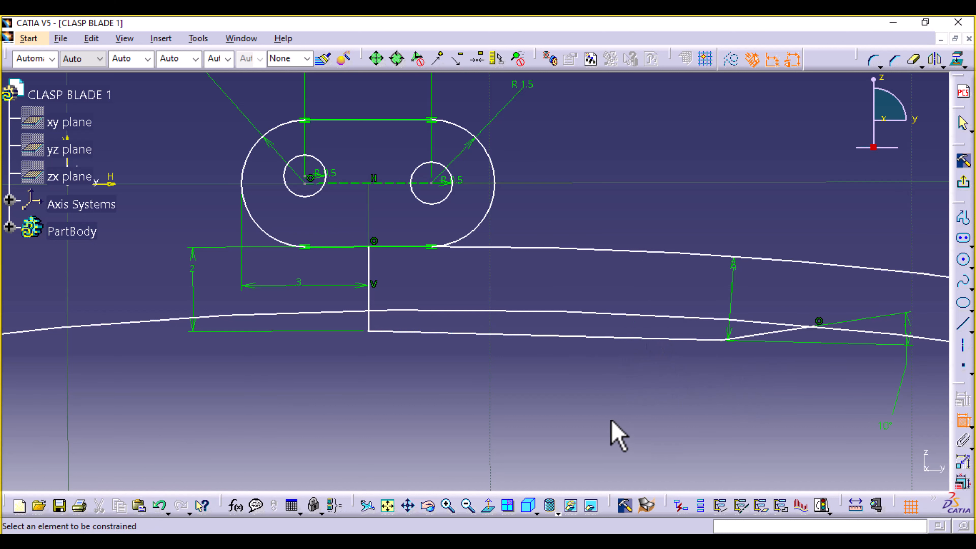
# Dimension the horizontal distance from the elongated hole's rounded end nearer the origin to the corner between the two lower profile lines and set it to 10 mm.
pyautogui.click(722, 341)
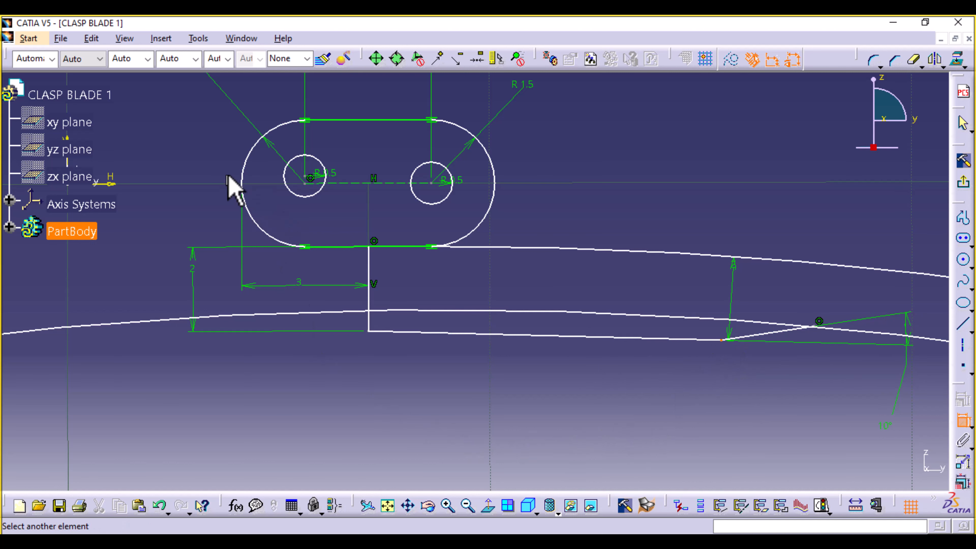
pyautogui.click(243, 184)
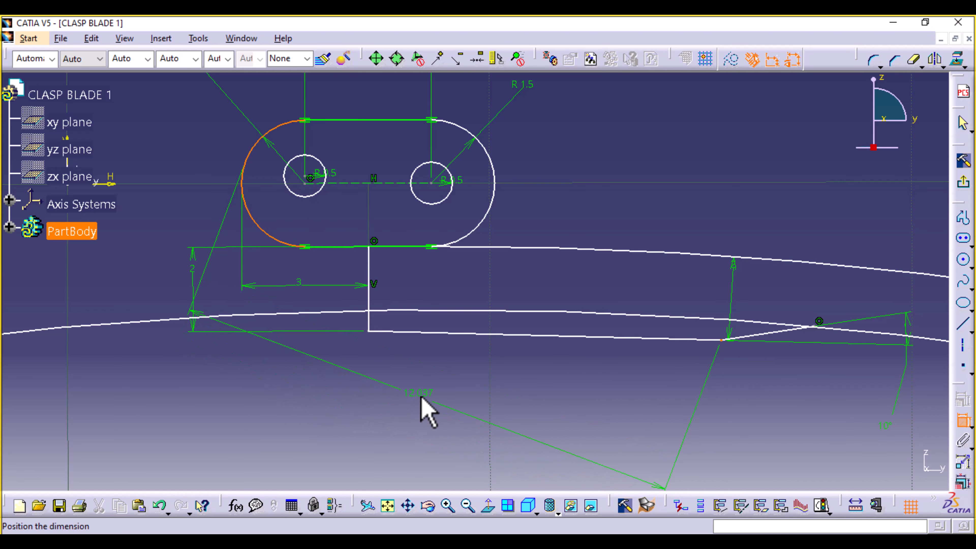
pyautogui.rightClick(421, 398)
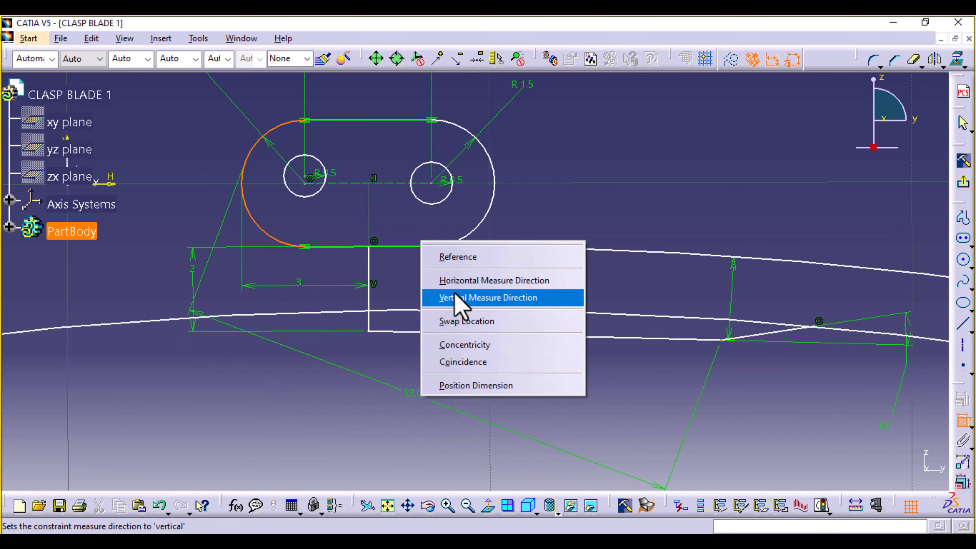
pyautogui.click(460, 283)
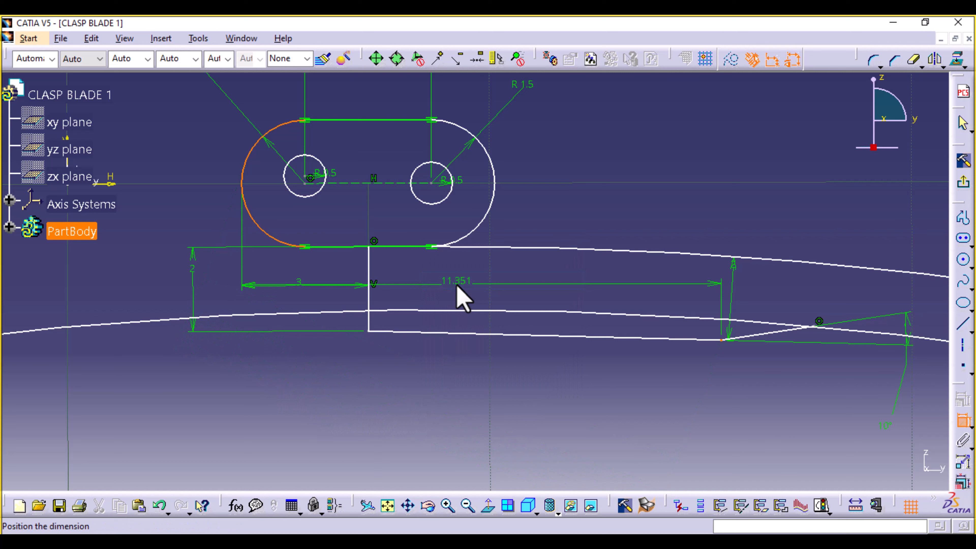
pyautogui.click(494, 390)
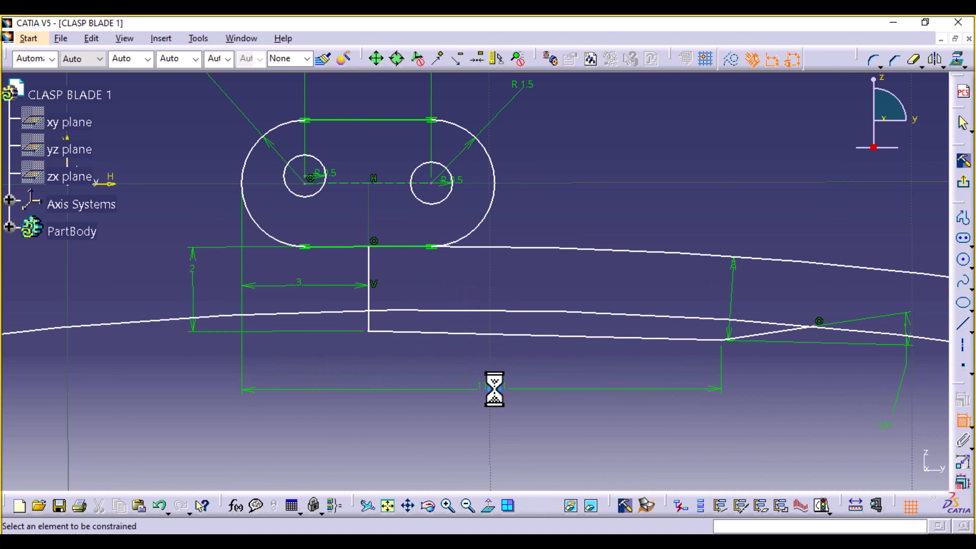
pyautogui.doubleClick(493, 387)
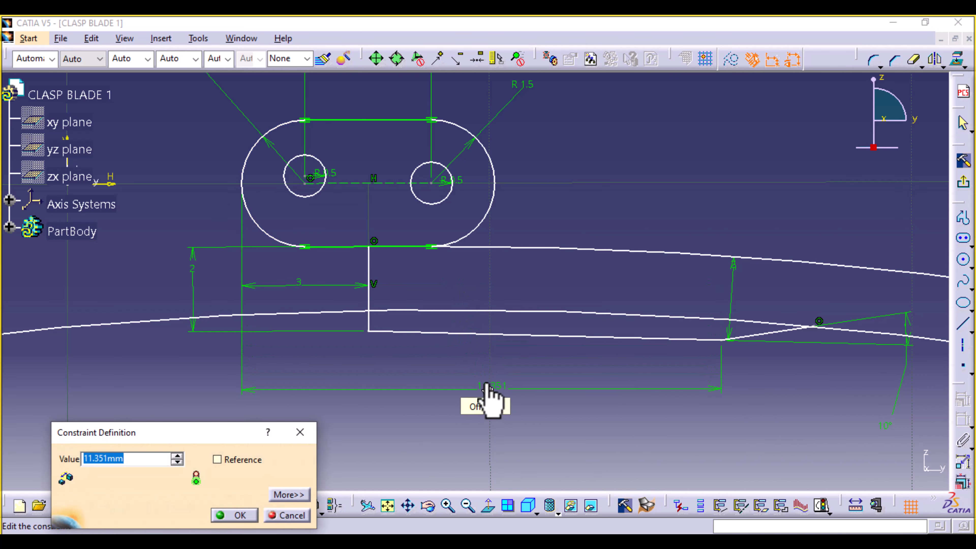
pyautogui.press('Return')
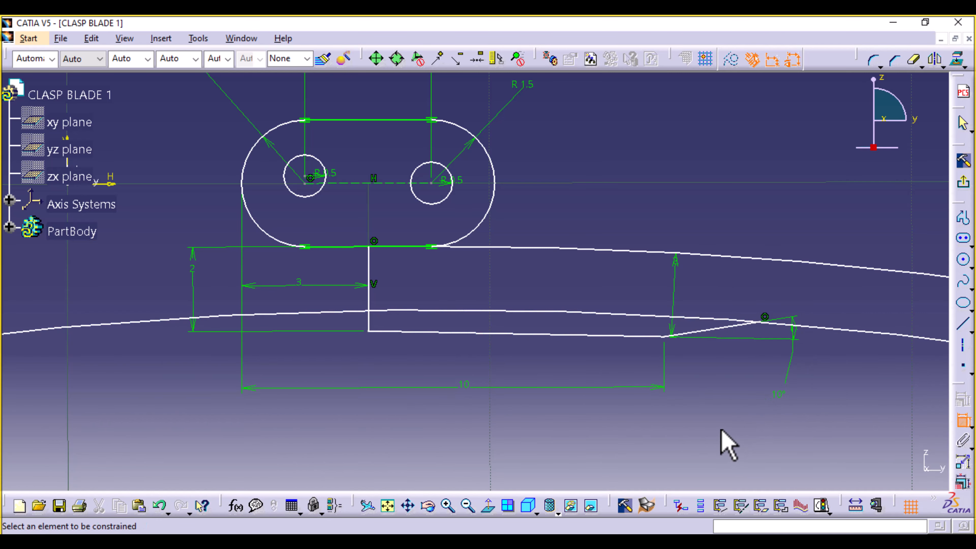
# Round the corner between the vertical profile line and the long lower line, and set its radius to 1.5 mm.
pyautogui.moveTo(545, 268)
pyautogui.mouseDown(button='middle')
pyautogui.moveTo(525, 362)
pyautogui.moveTo(518, 208)
pyautogui.mouseUp(button='middle')
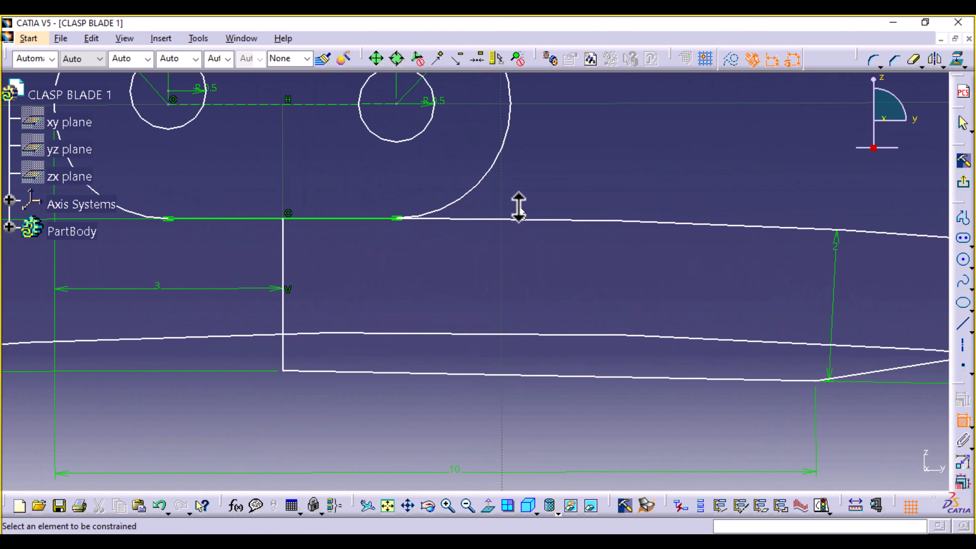
pyautogui.click(872, 60)
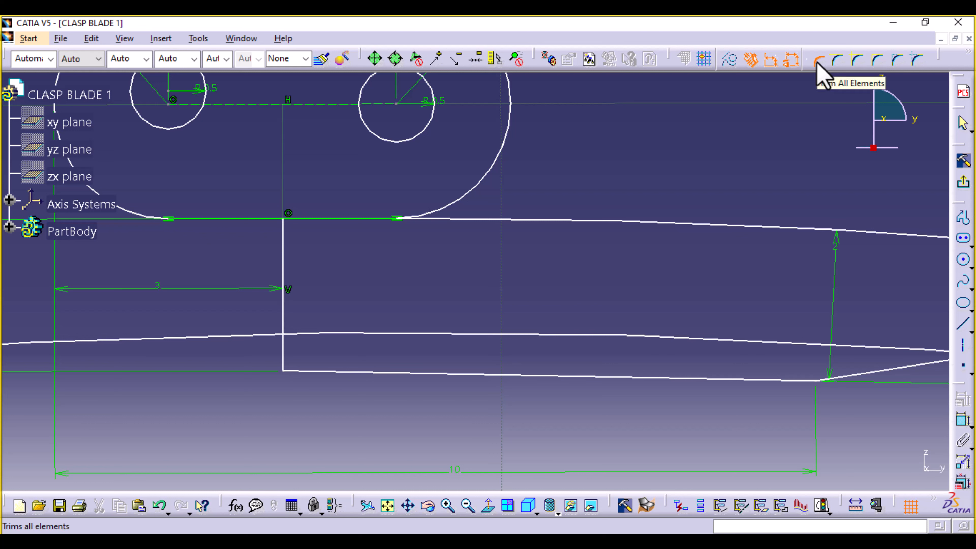
pyautogui.click(285, 319)
pyautogui.click(321, 371)
pyautogui.click(306, 330)
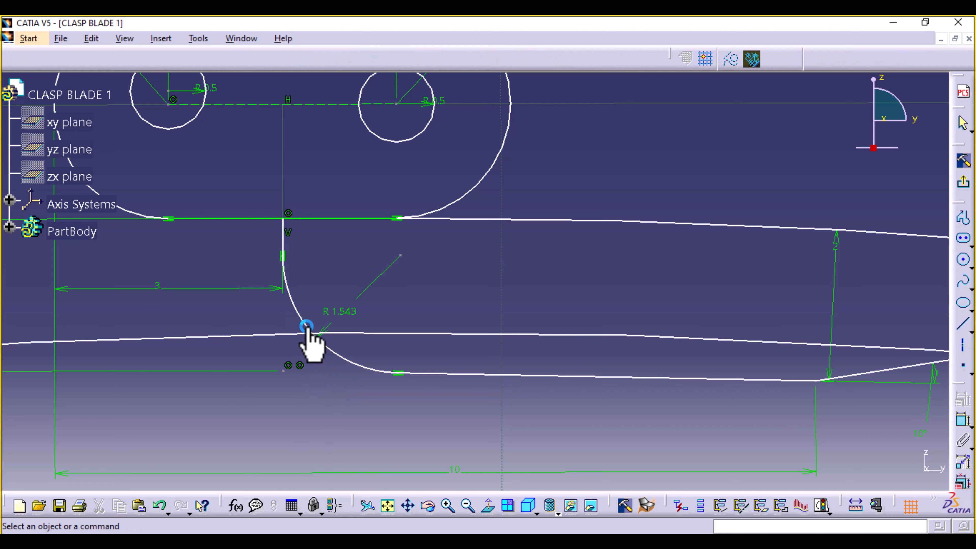
pyautogui.doubleClick(348, 312)
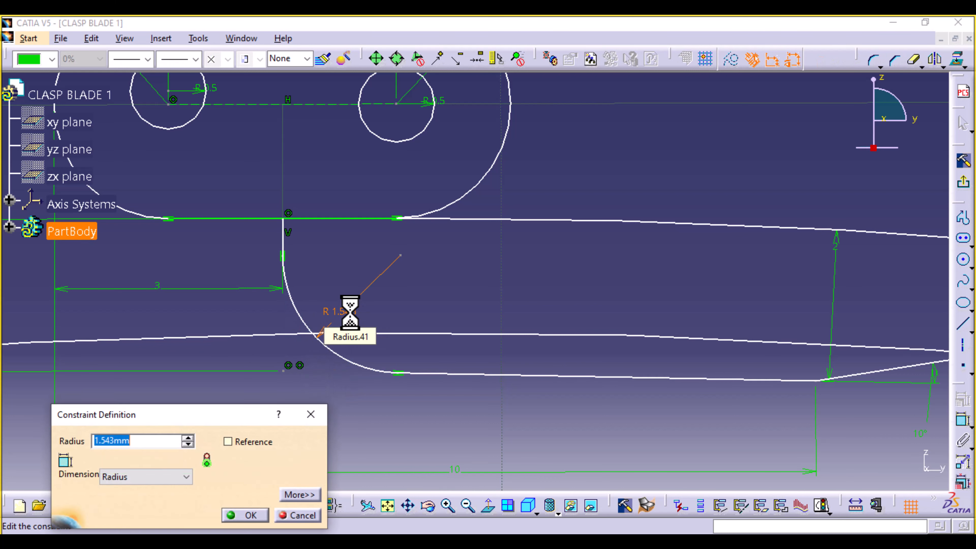
pyautogui.write('1.5')
pyautogui.press('Return')
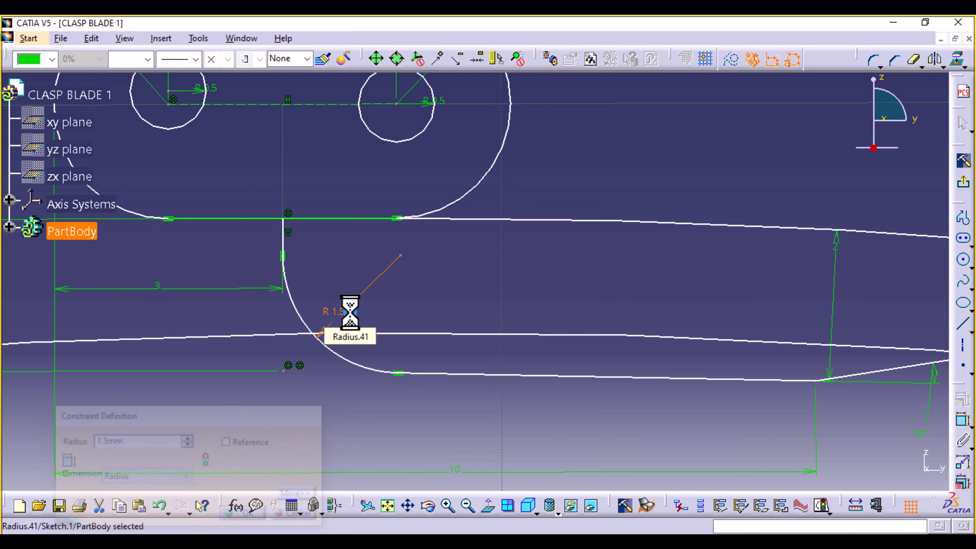
# Round the corner between the long lower line and the 10° sloped end line, and set its radius to 5 mm.
pyautogui.moveTo(741, 284)
pyautogui.mouseDown(button='middle')
pyautogui.moveTo(430, 247)
pyautogui.moveTo(464, 367)
pyautogui.moveTo(484, 301)
pyautogui.moveTo(506, 291)
pyautogui.mouseUp(button='middle')
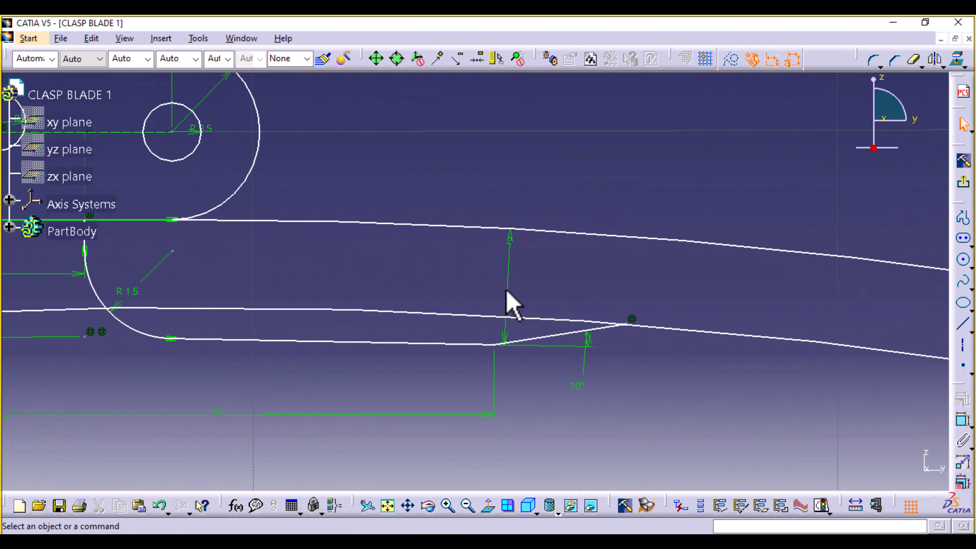
pyautogui.click(870, 63)
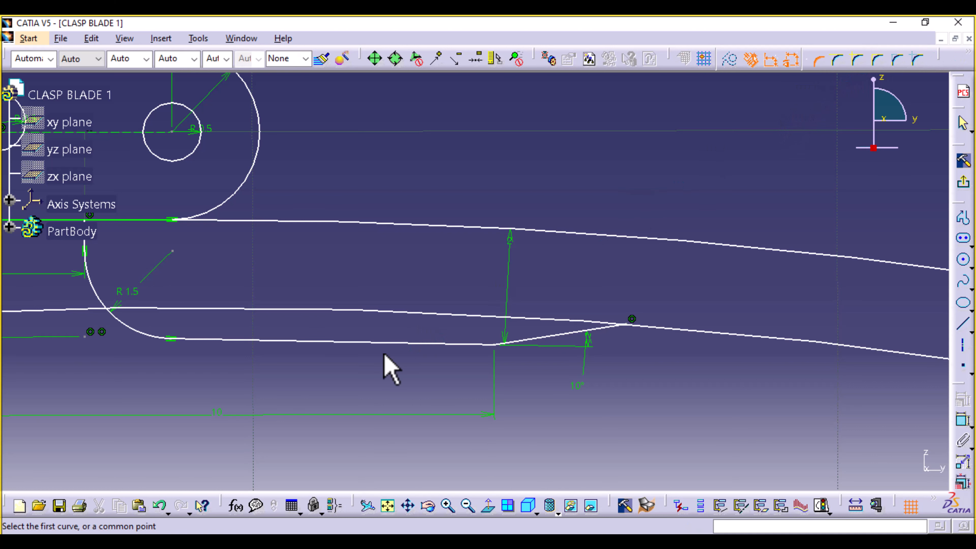
pyautogui.click(427, 342)
pyautogui.click(534, 337)
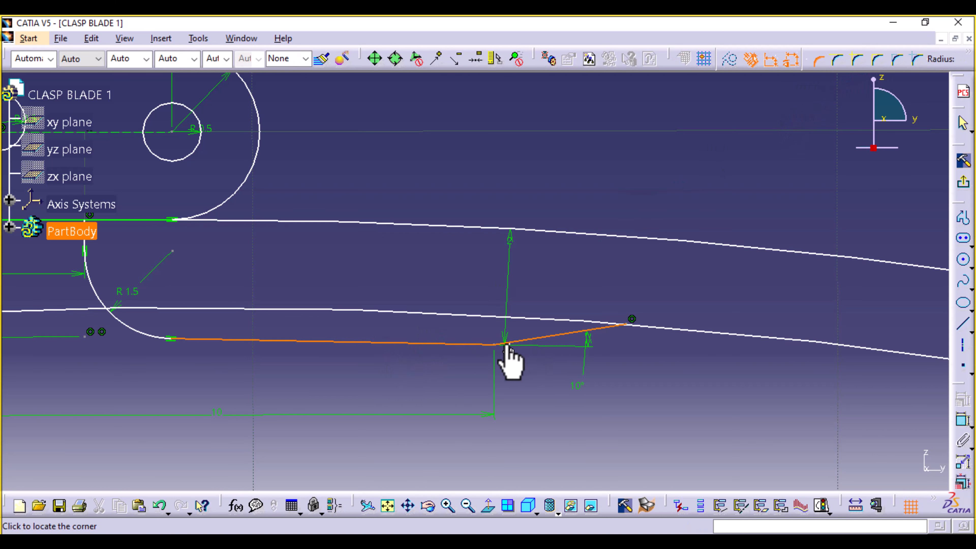
pyautogui.click(497, 355)
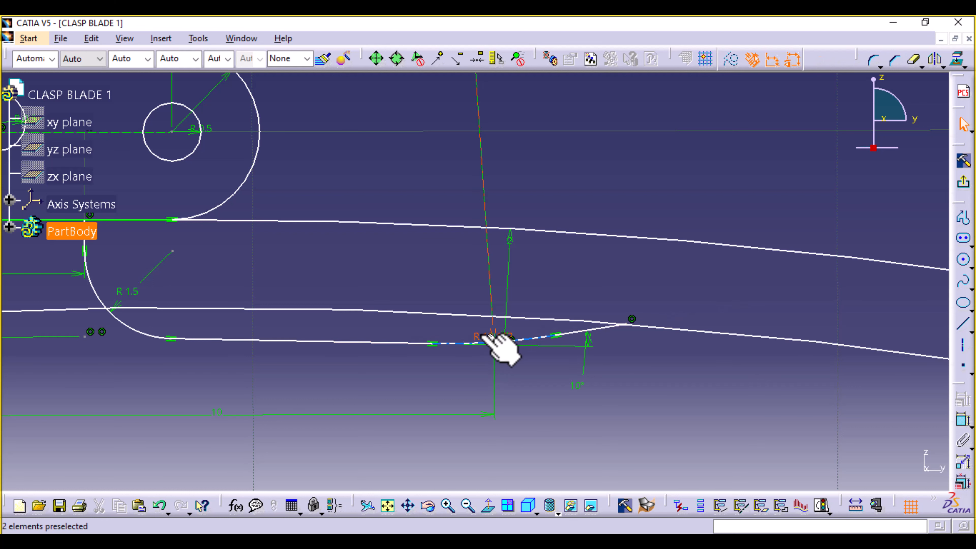
pyautogui.moveTo(501, 344); pyautogui.dragTo(515, 399)
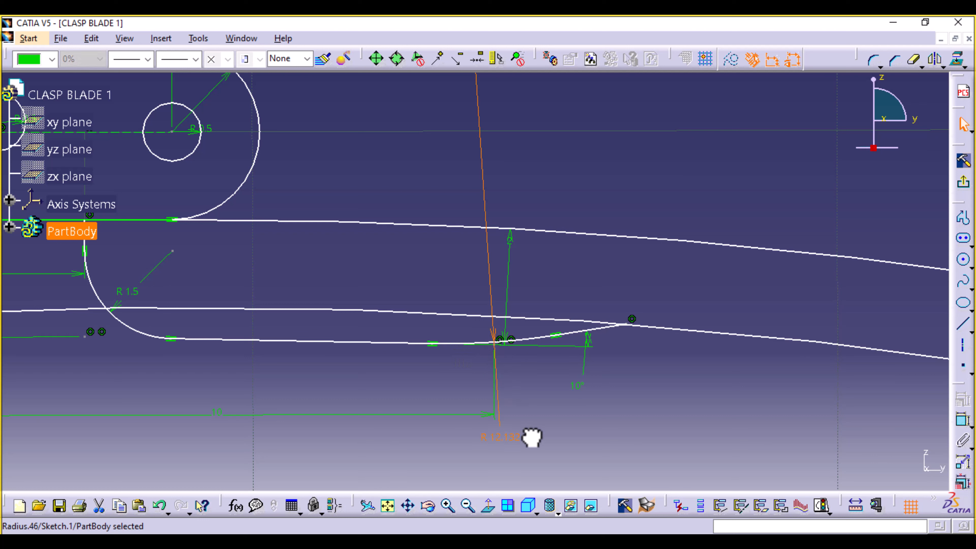
pyautogui.doubleClick(498, 436)
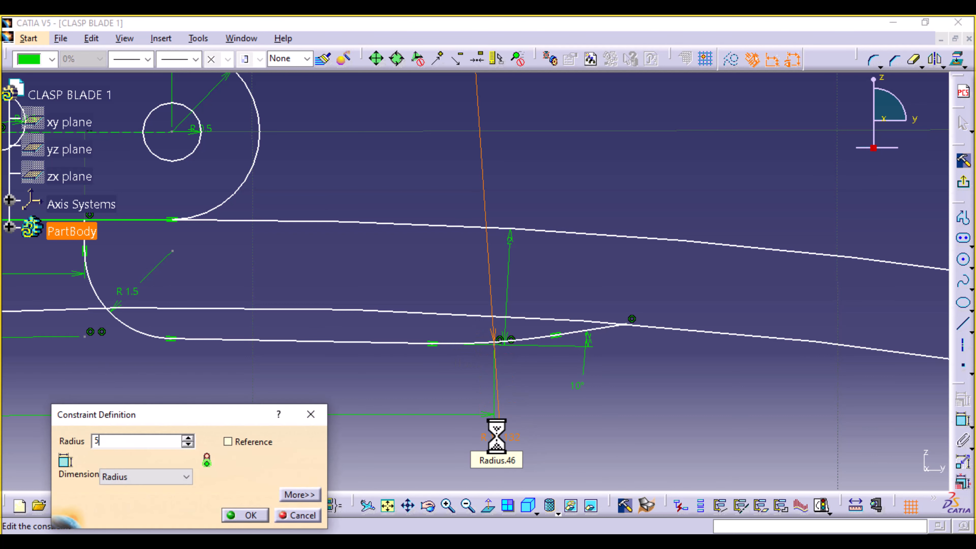
pyautogui.press('Return')
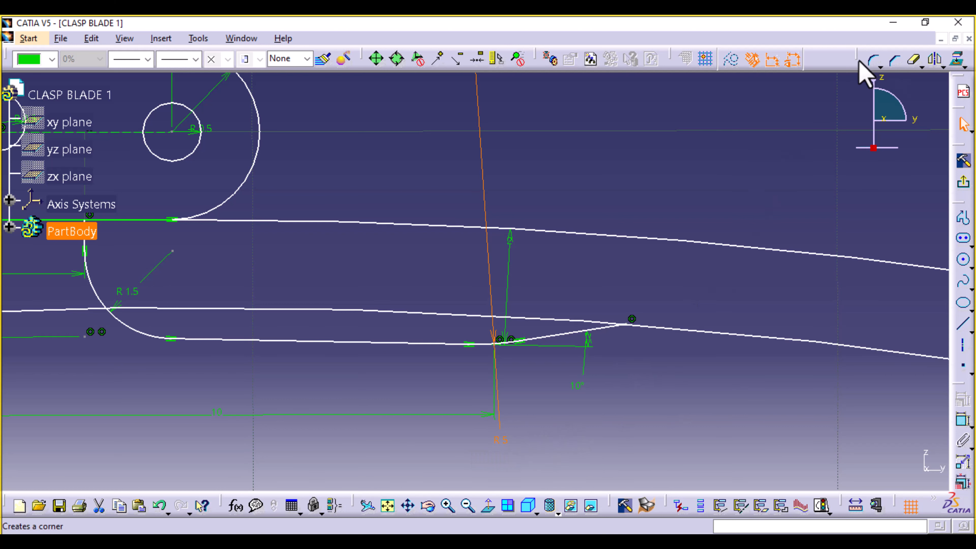
# Round the corner between the sloped end line and the lower blade arc, trimming the arc's excess, and set its radius to 5 mm.
pyautogui.click(875, 60)
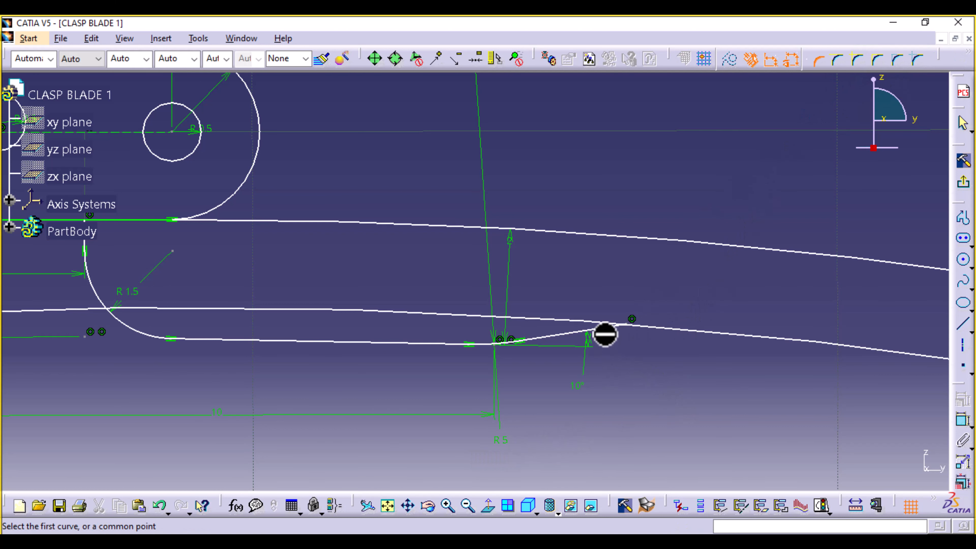
pyautogui.click(621, 335)
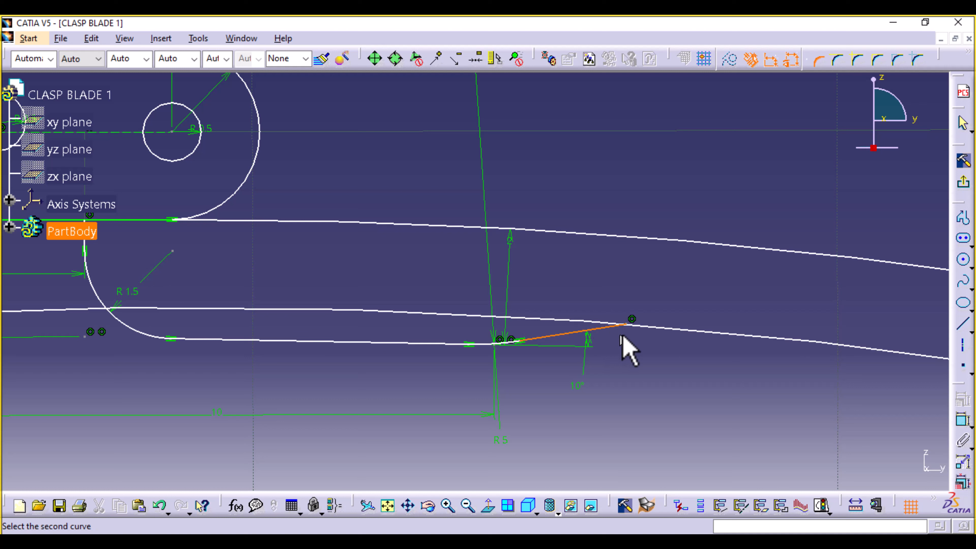
pyautogui.click(667, 329)
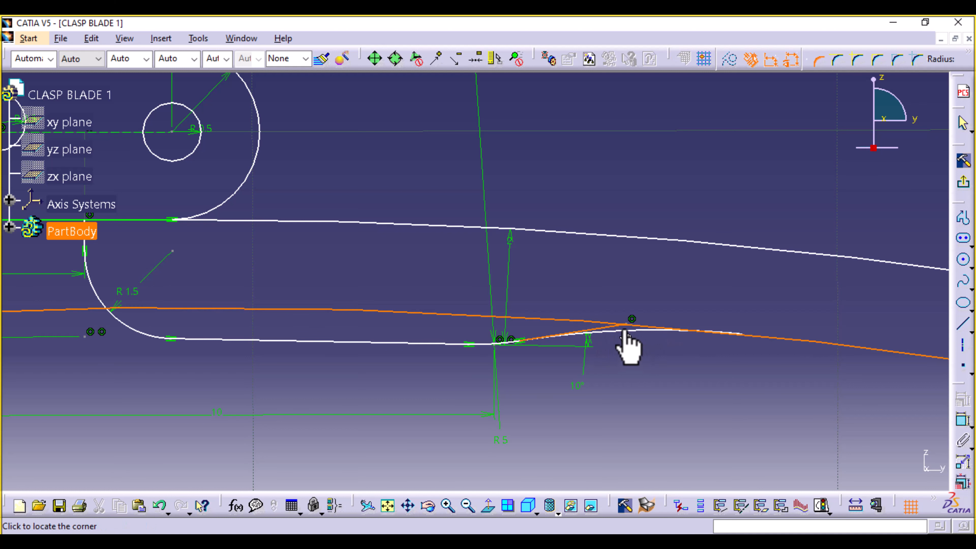
pyautogui.click(623, 330)
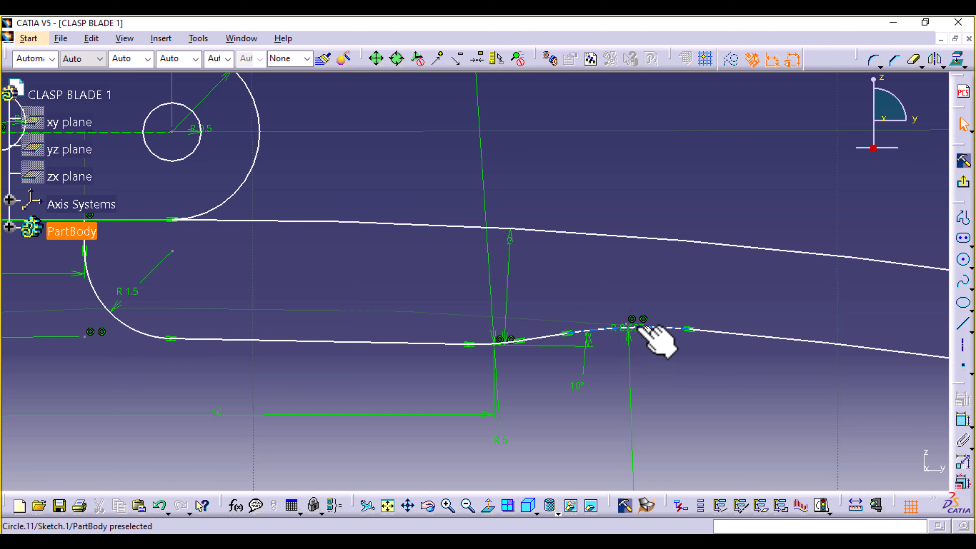
pyautogui.moveTo(633, 328)
pyautogui.mouseDown()
pyautogui.moveTo(624, 230)
pyautogui.moveTo(615, 281)
pyautogui.mouseUp()
pyautogui.doubleClick(612, 268)
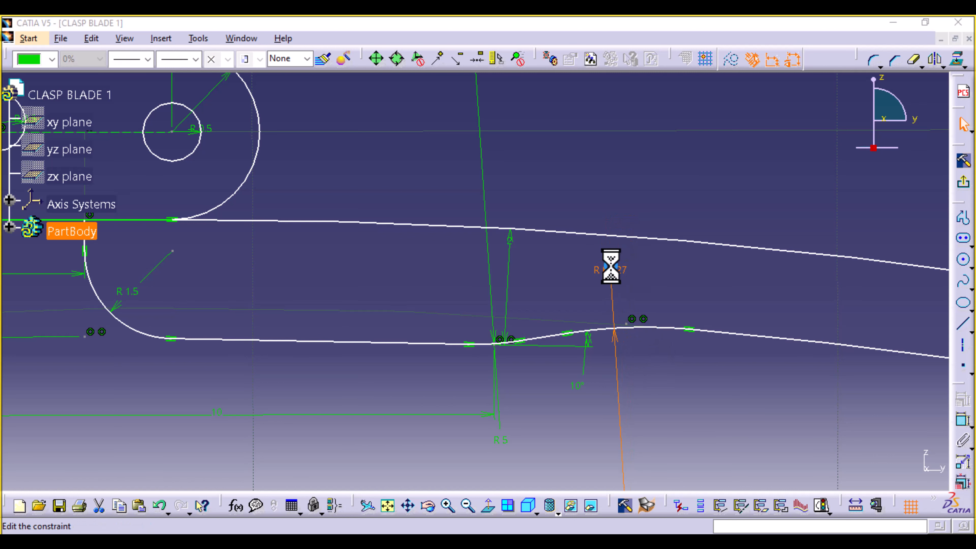
pyautogui.write('5')
pyautogui.press('Return')
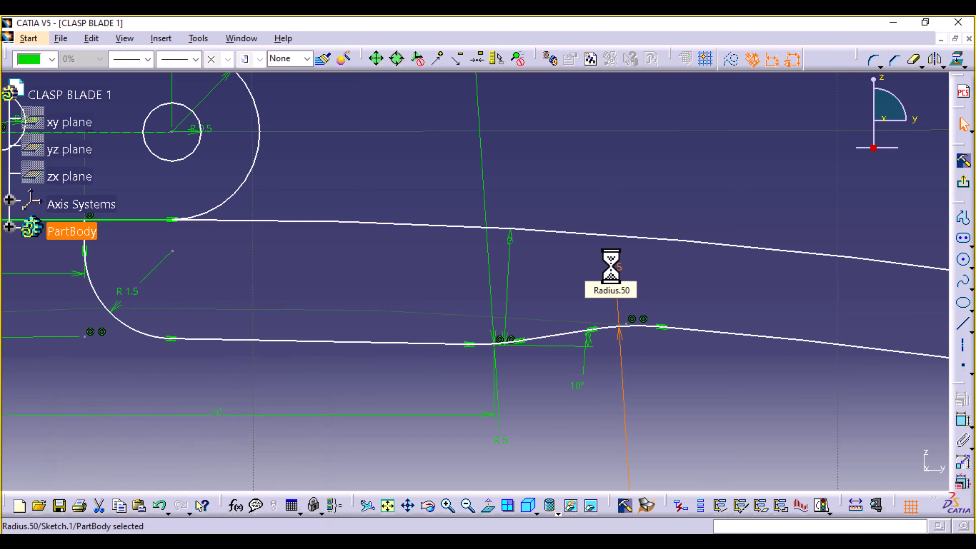
pyautogui.click(705, 402)
# Quick Trim the elongated hole's lower edge between the vertical profile line and the start of the upper blade arc.
pyautogui.moveTo(285, 300)
pyautogui.mouseDown(button='middle')
pyautogui.moveTo(316, 490)
pyautogui.moveTo(314, 420)
pyautogui.moveTo(338, 420)
pyautogui.moveTo(336, 340)
pyautogui.moveTo(316, 296)
pyautogui.mouseUp(button='middle')
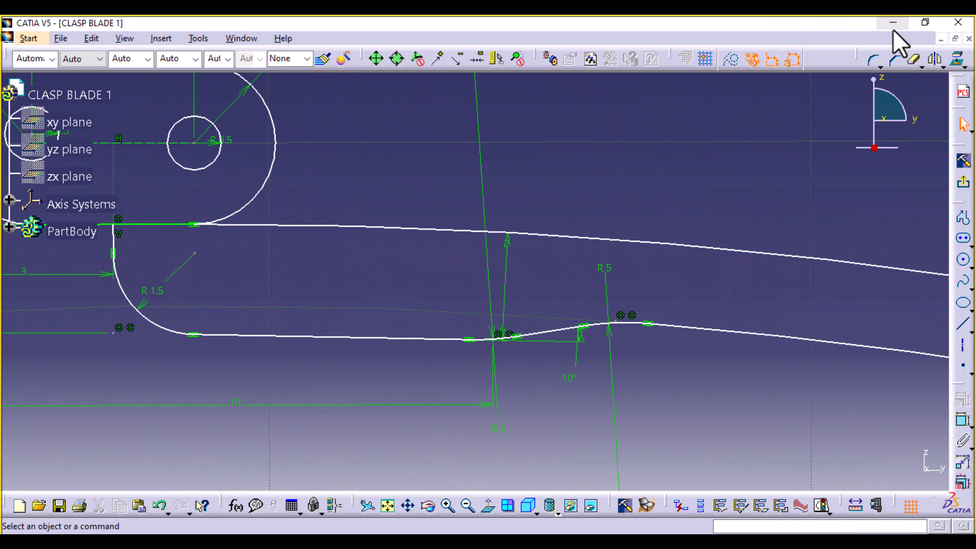
pyautogui.click(916, 60)
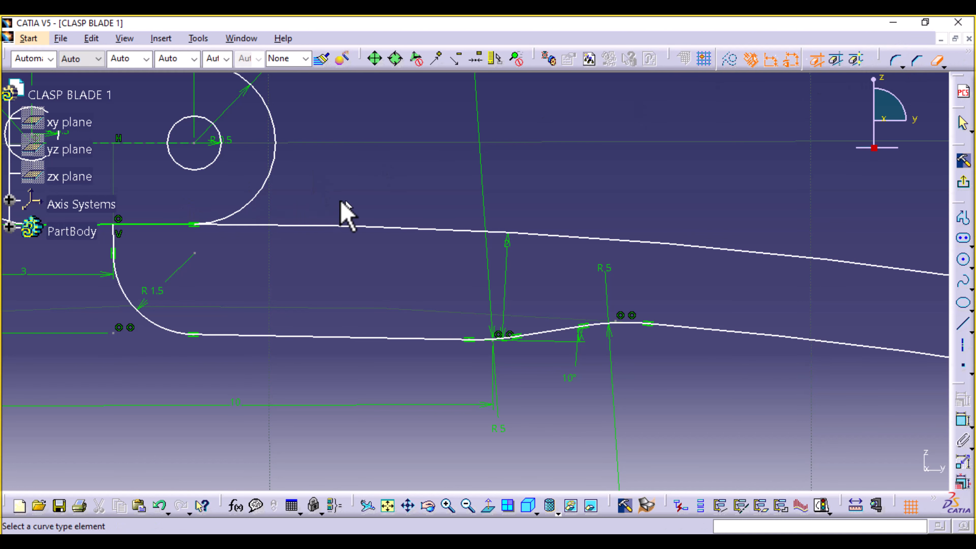
pyautogui.click(161, 227)
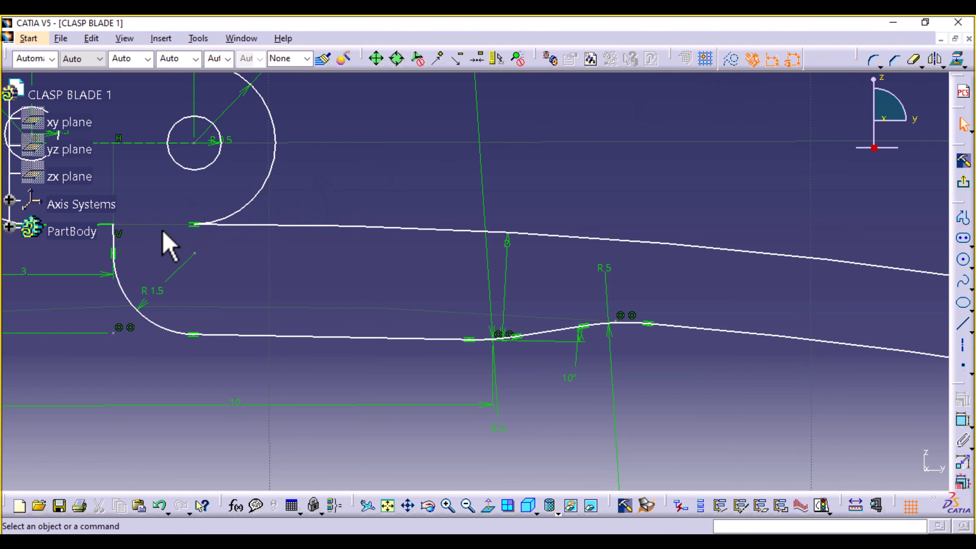
# Sketch a circle of about 0.53 mm radius between the two blade arcs, just short of the vertical axis at the blade tip.
pyautogui.moveTo(275, 327)
pyautogui.mouseDown(button='middle')
pyautogui.moveTo(316, 279)
pyautogui.moveTo(312, 364)
pyautogui.moveTo(331, 436)
pyautogui.mouseUp(button='middle')
pyautogui.moveTo(809, 430)
pyautogui.mouseDown(button='middle')
pyautogui.moveTo(780, 405)
pyautogui.moveTo(547, 331)
pyautogui.moveTo(543, 345)
pyautogui.mouseUp(button='middle')
pyautogui.moveTo(675, 406)
pyautogui.mouseDown(button='middle')
pyautogui.moveTo(695, 412)
pyautogui.moveTo(691, 377)
pyautogui.moveTo(706, 367)
pyautogui.moveTo(620, 331)
pyautogui.moveTo(488, 384)
pyautogui.moveTo(469, 381)
pyautogui.mouseUp(button='middle')
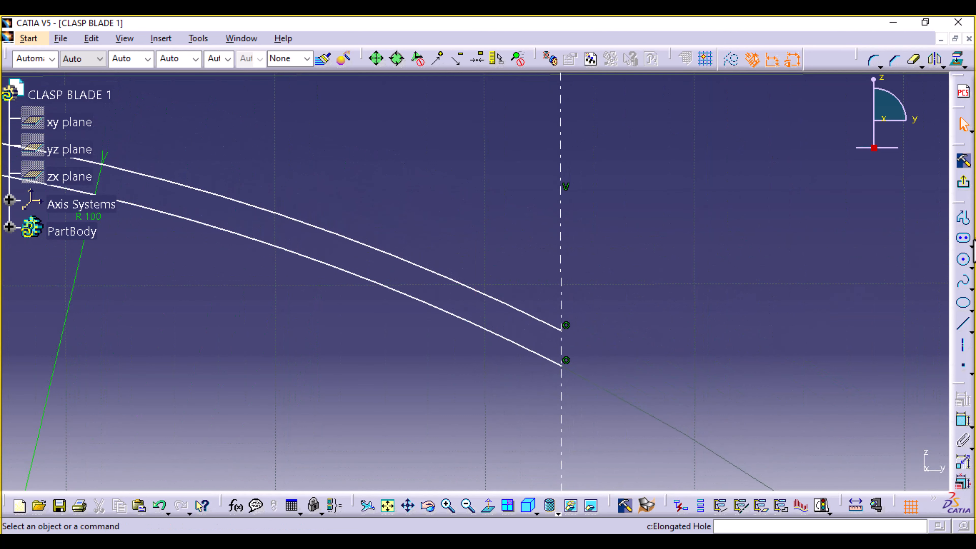
pyautogui.click(965, 261)
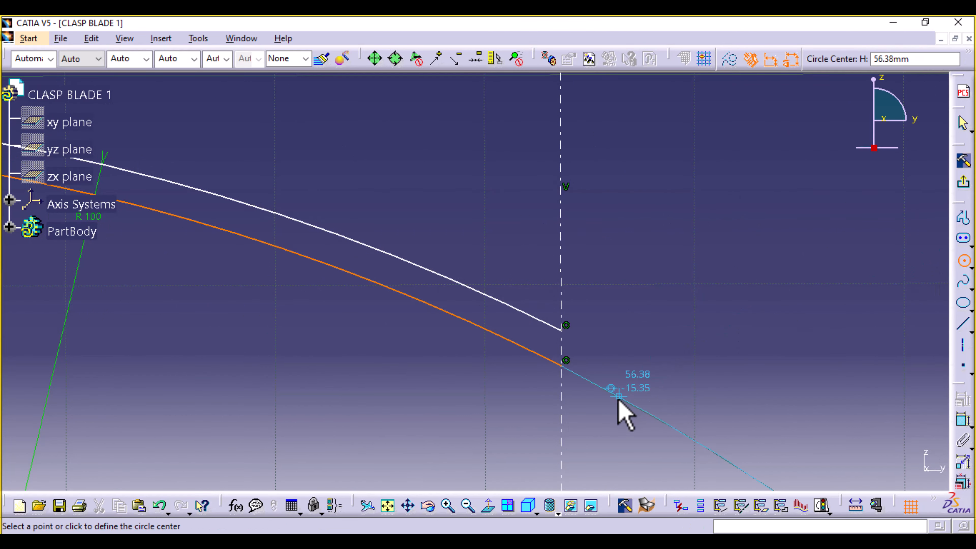
pyautogui.moveTo(625, 410)
pyautogui.mouseDown(button='middle')
pyautogui.moveTo(617, 399)
pyautogui.moveTo(633, 293)
pyautogui.moveTo(732, 261)
pyautogui.moveTo(573, 196)
pyautogui.moveTo(451, 17)
pyautogui.mouseUp(button='middle')
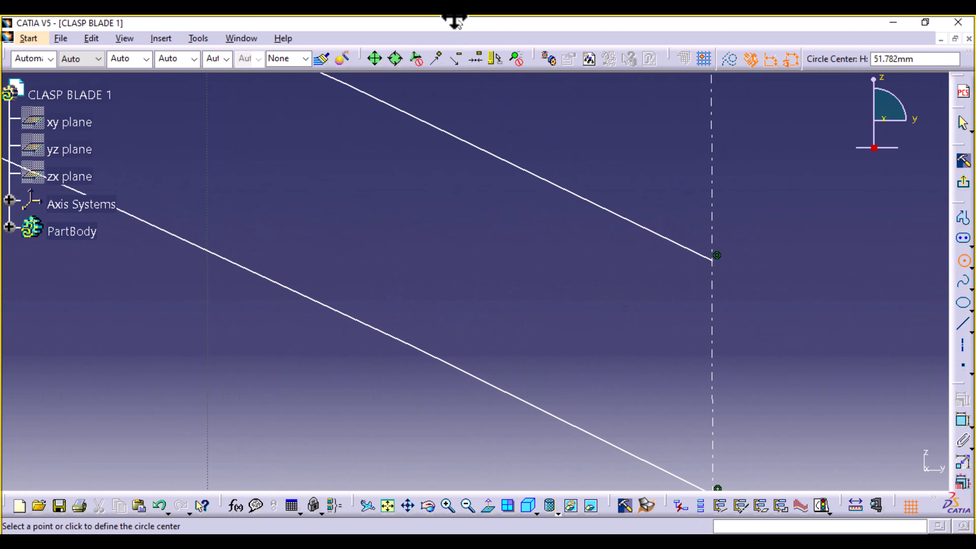
pyautogui.click(581, 310)
pyautogui.click(632, 351)
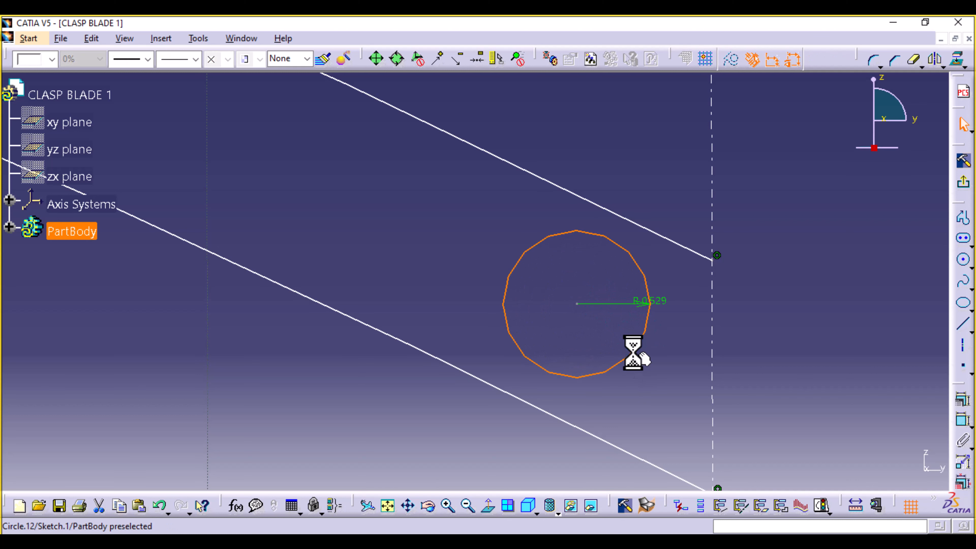
# Try a radius of 2 mm for the blade-tip circle, and undo that change.
pyautogui.doubleClick(661, 302)
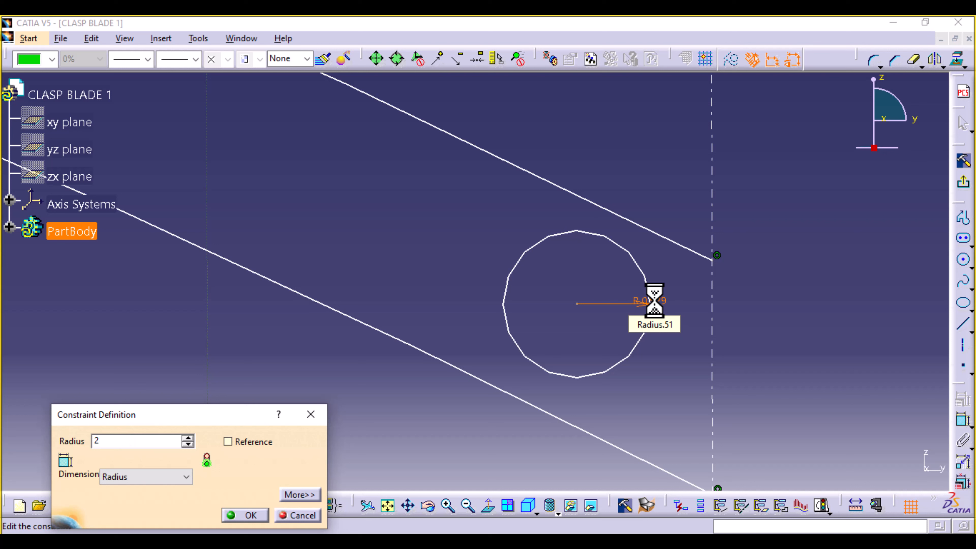
pyautogui.write('2')
pyautogui.press('Return')
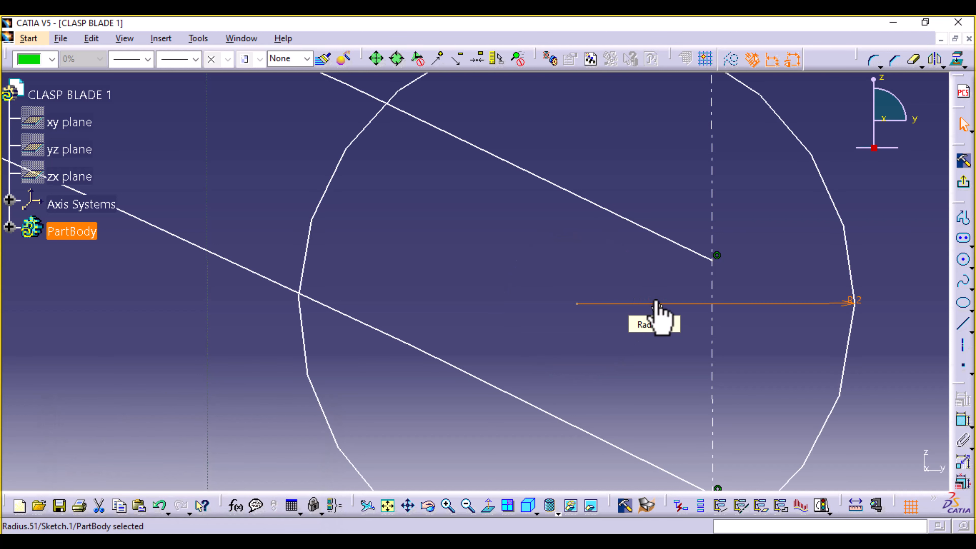
pyautogui.doubleClick(850, 302)
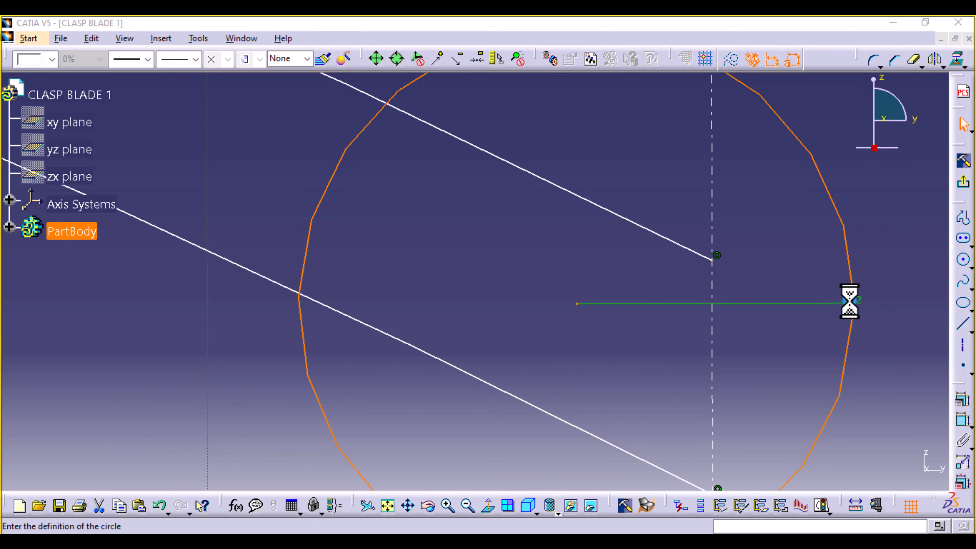
pyautogui.click(920, 314)
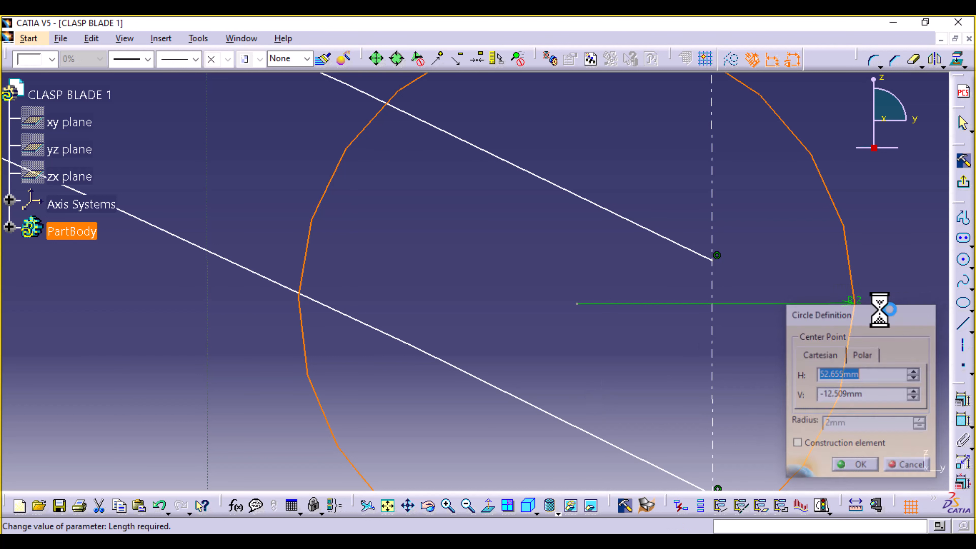
pyautogui.click(159, 506)
# Set the blade-tip circle's radius to 1 mm and move the circle slightly downward, away from the upper blade arc.
pyautogui.doubleClick(655, 302)
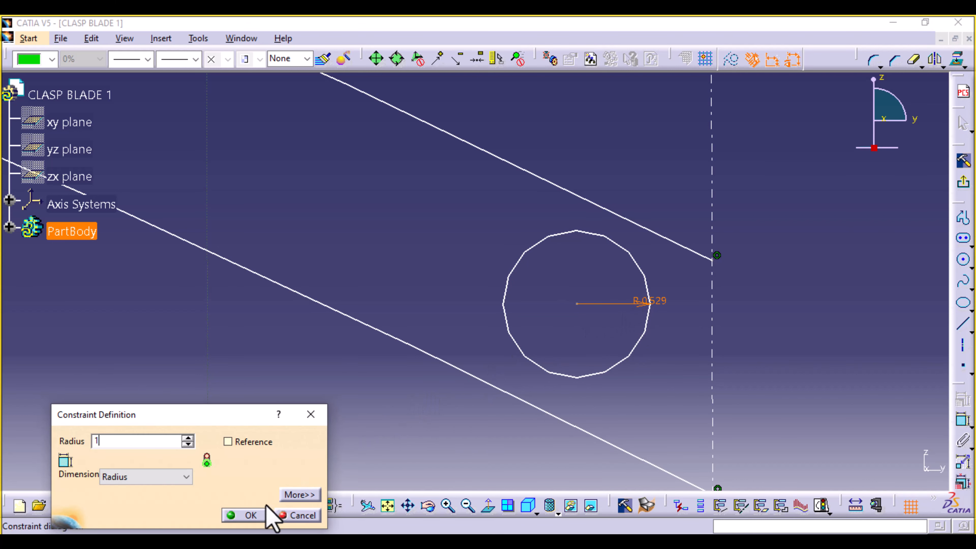
pyautogui.click(251, 516)
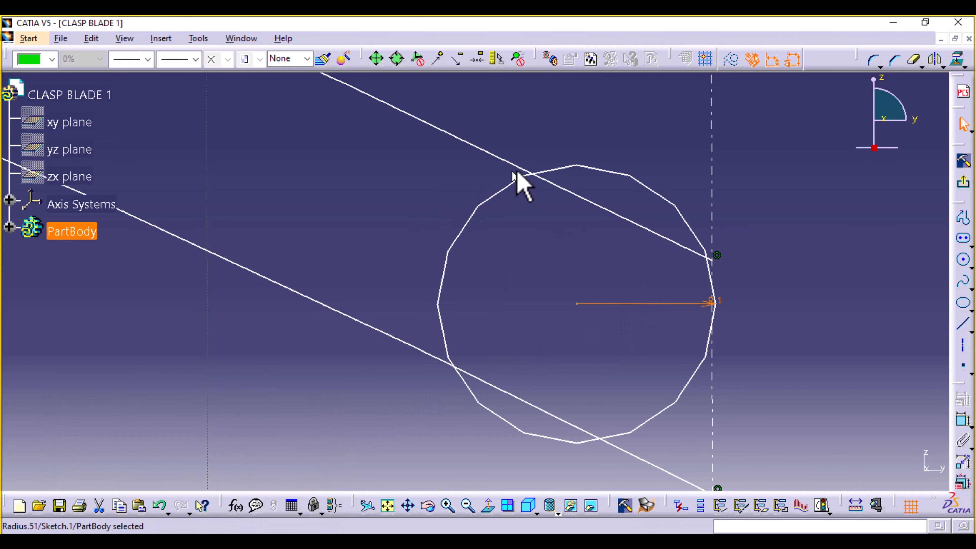
pyautogui.moveTo(678, 211); pyautogui.dragTo(650, 256)
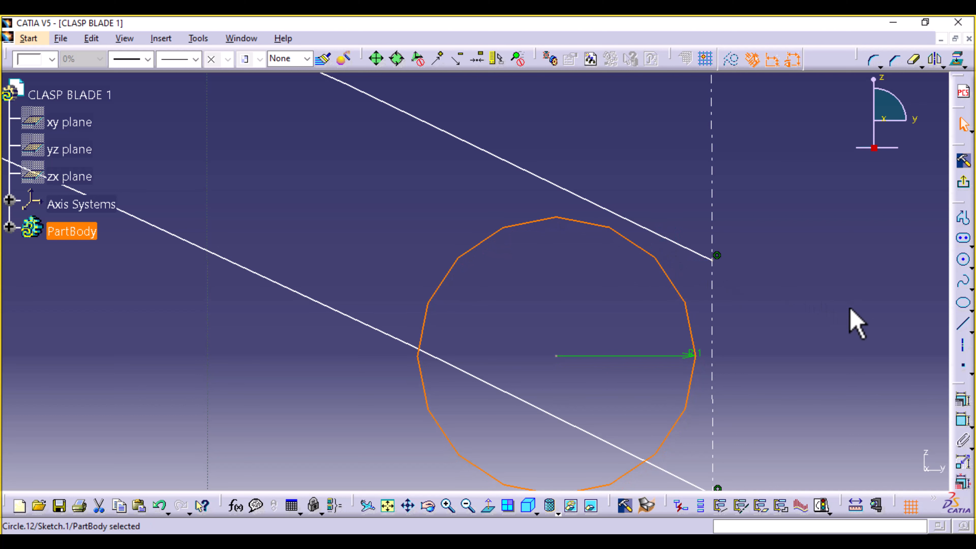
pyautogui.click(735, 314)
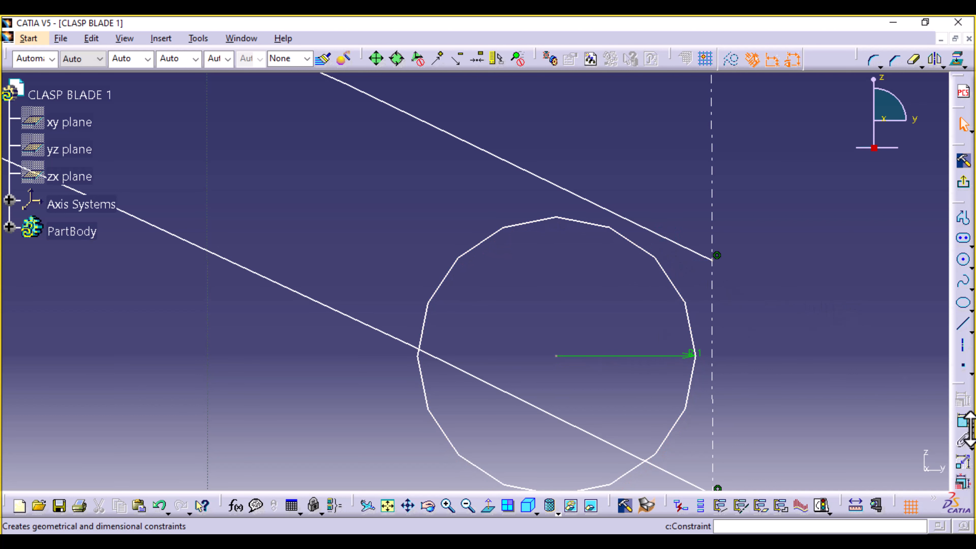
# Constrain the blade-tip circle to be tangent to the vertical axis line.
pyautogui.click(960, 427)
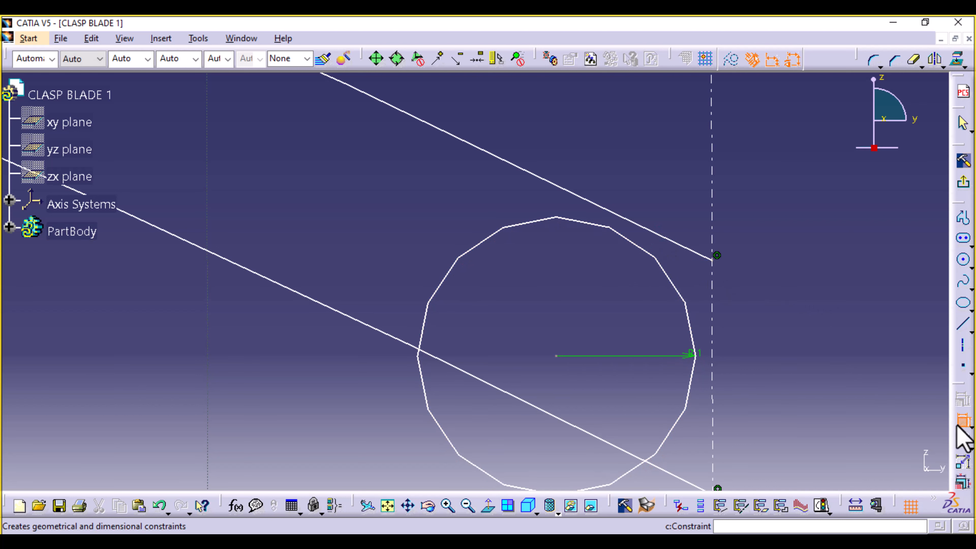
pyautogui.click(688, 402)
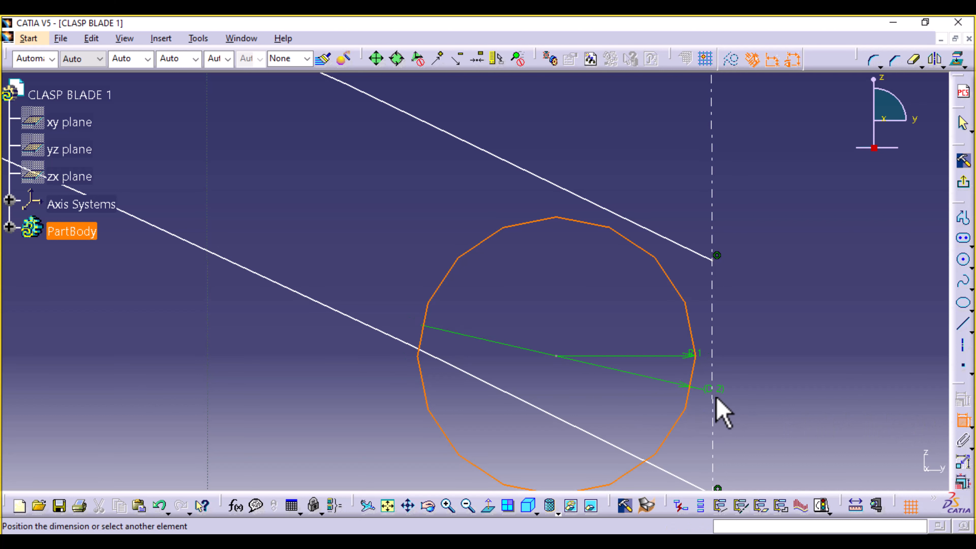
pyautogui.click(712, 408)
pyautogui.rightClick(776, 338)
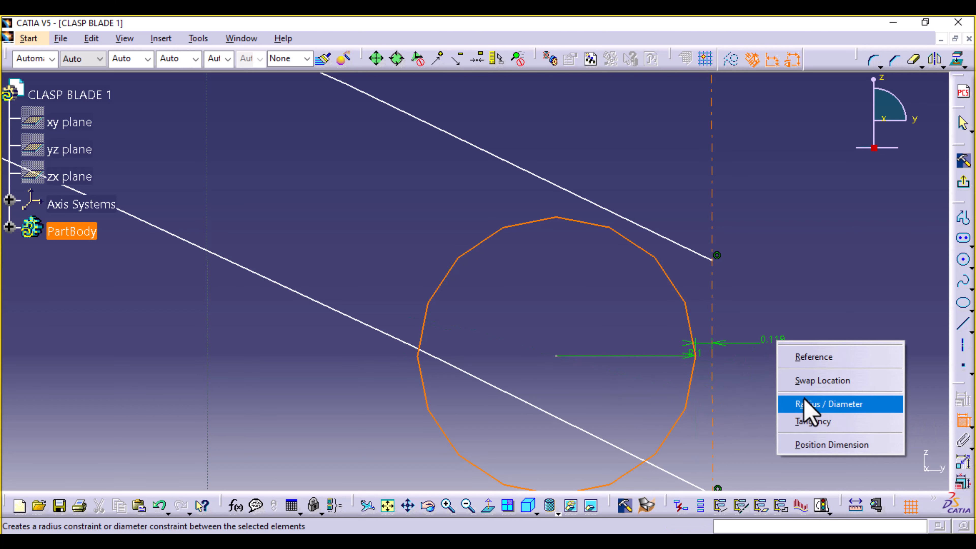
pyautogui.click(809, 429)
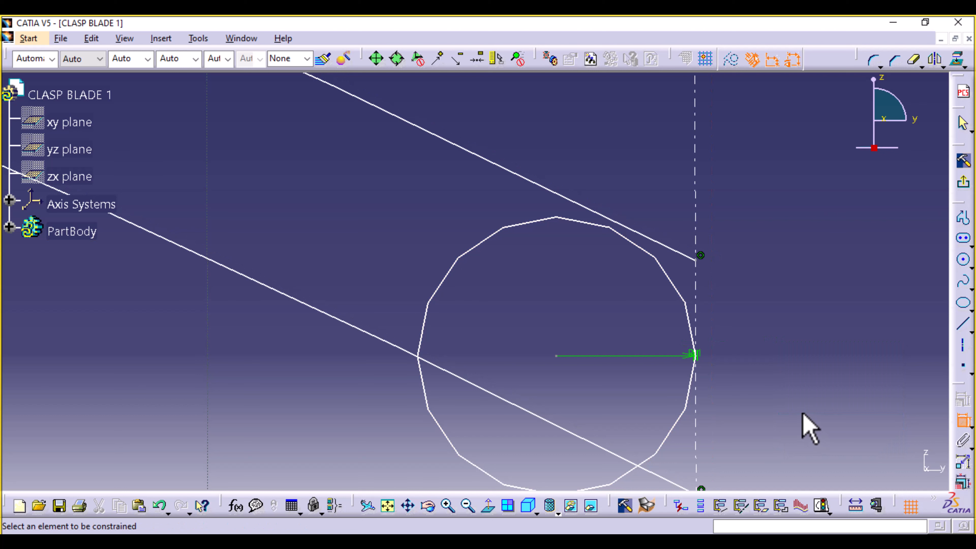
# Constrain the blade-tip circle to be tangent to the upper blade arc.
pyautogui.click(640, 251)
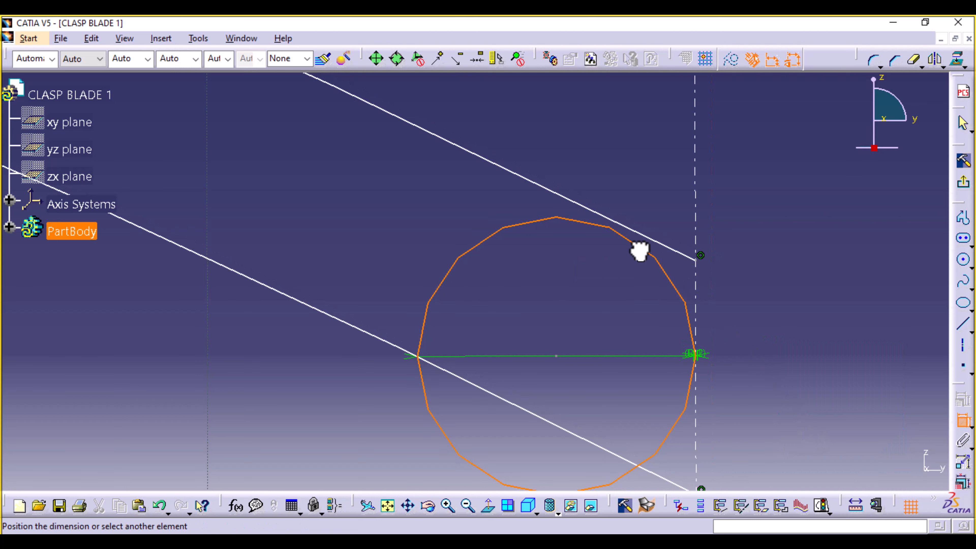
pyautogui.click(661, 244)
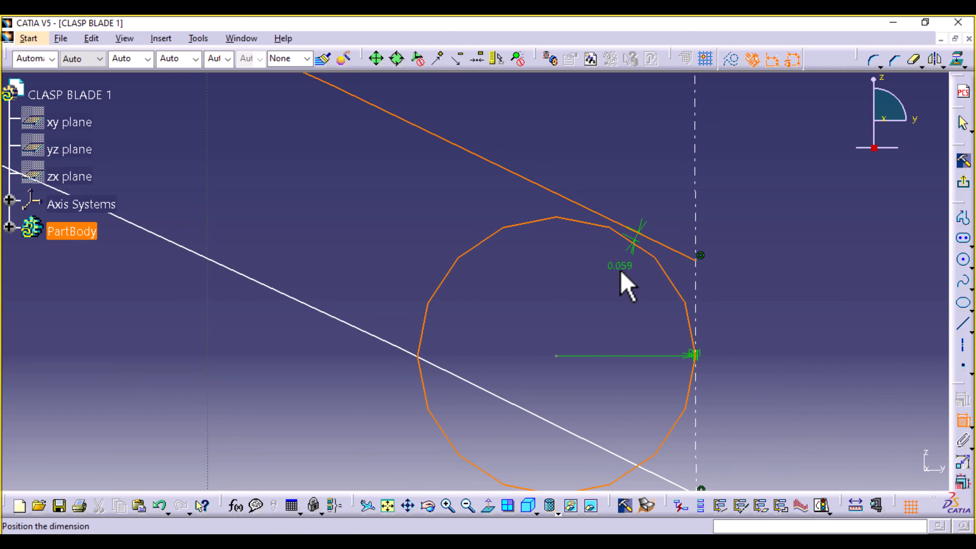
pyautogui.rightClick(615, 284)
pyautogui.click(657, 424)
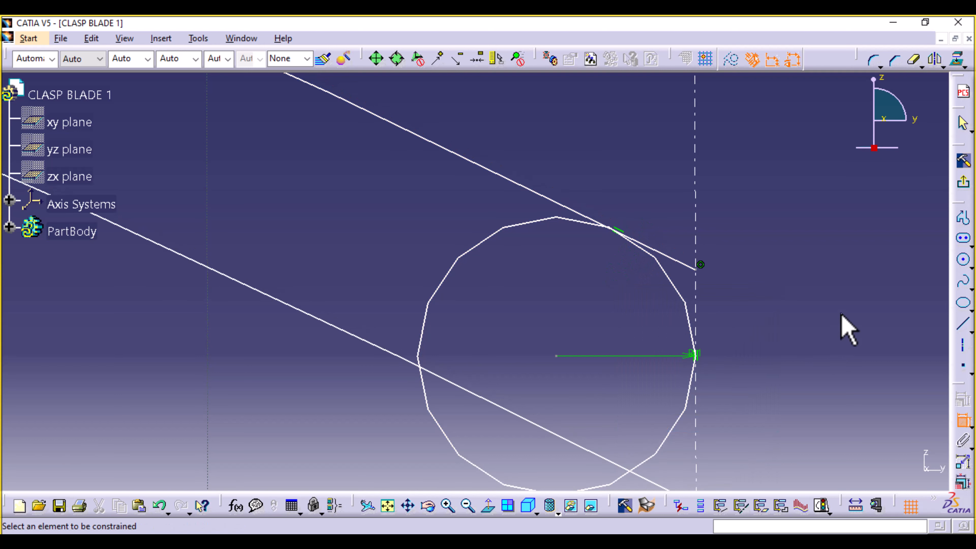
# Round the corner between the lower blade arc and the tip circle at about 1.34 mm radius, trimming both elements.
pyautogui.moveTo(839, 295)
pyautogui.mouseDown(button='middle')
pyautogui.moveTo(833, 367)
pyautogui.moveTo(814, 331)
pyautogui.moveTo(950, 388)
pyautogui.mouseUp(button='middle')
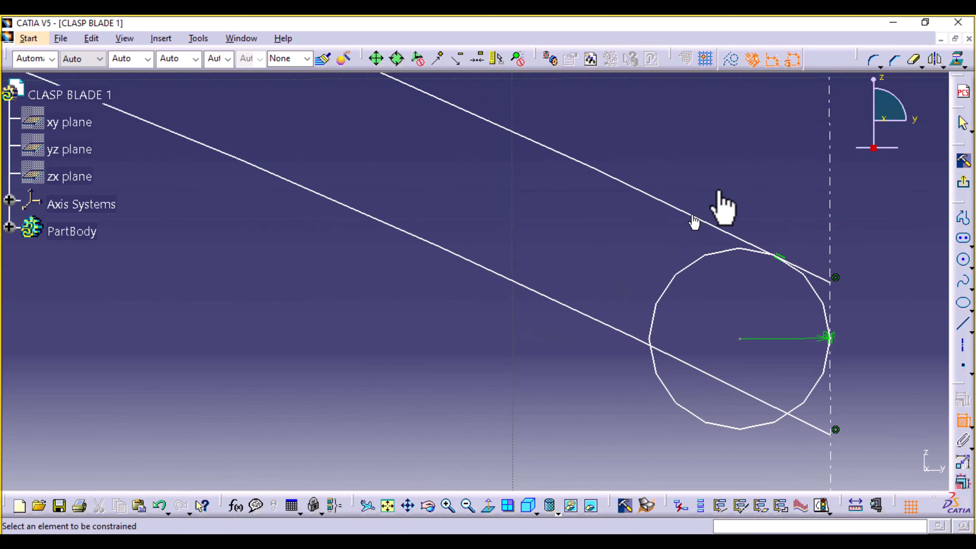
pyautogui.click(873, 60)
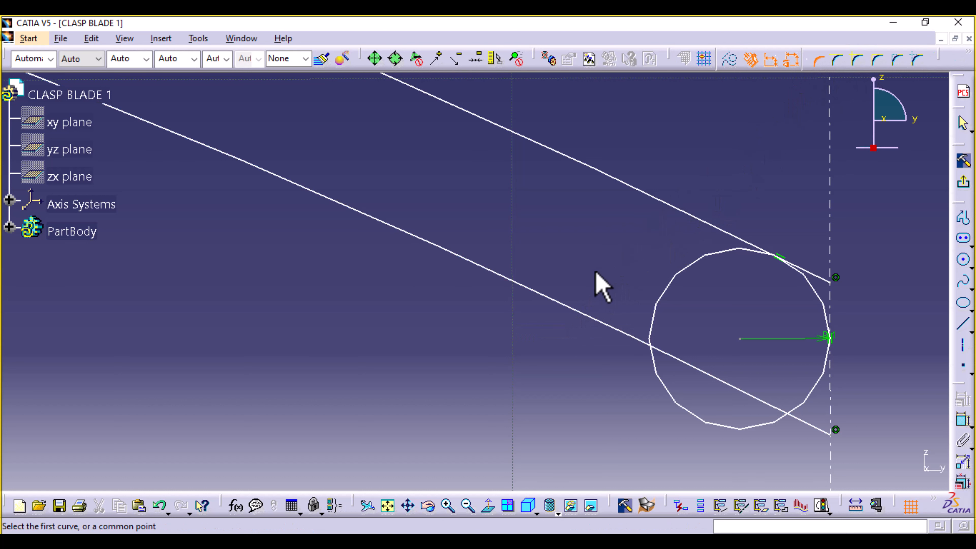
pyautogui.click(590, 319)
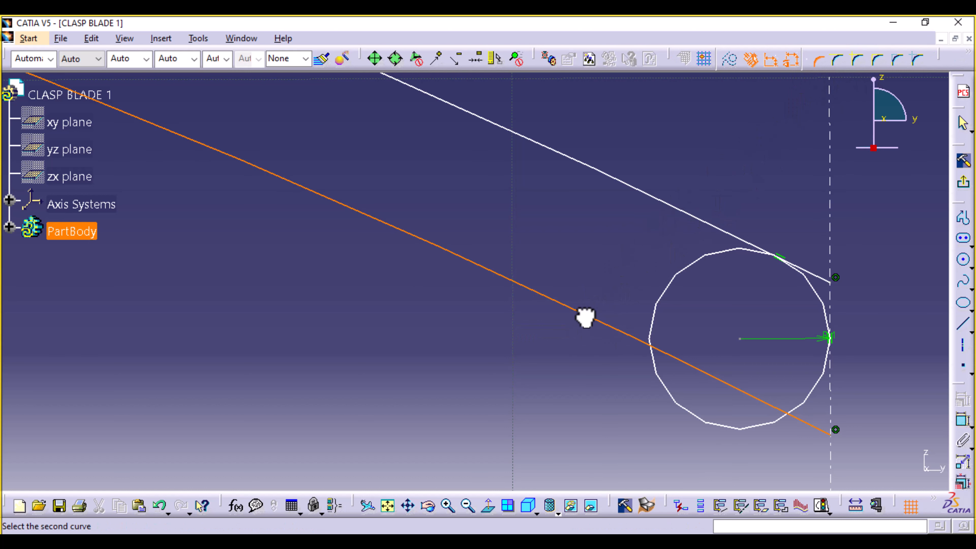
pyautogui.click(654, 366)
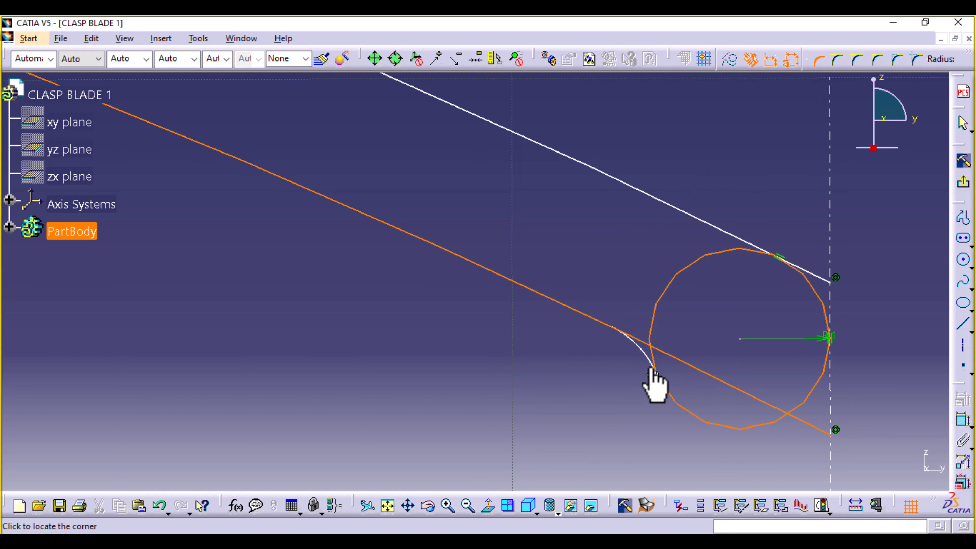
pyautogui.click(645, 357)
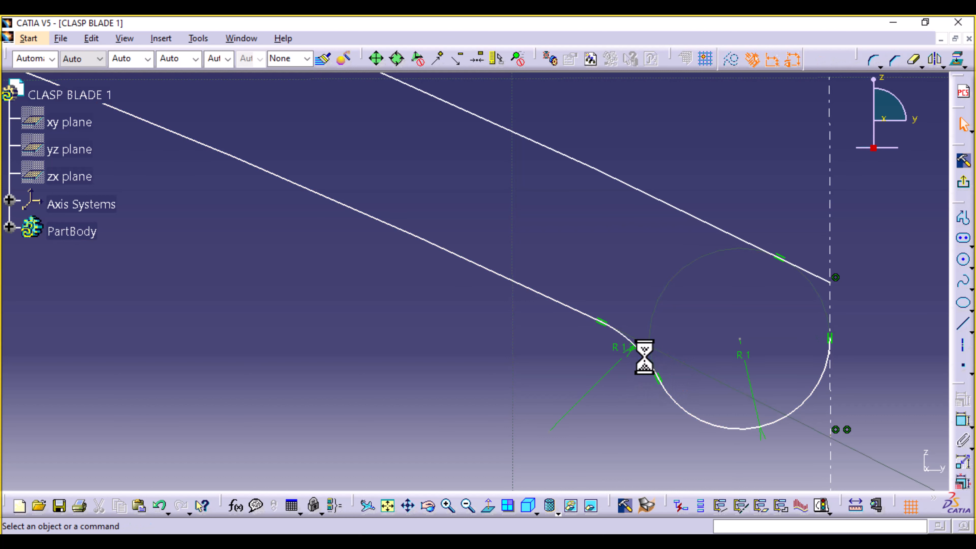
# Set the radius of the corner between the lower blade arc and the tip circle to 2 mm.
pyautogui.click(623, 347)
pyautogui.doubleClick(653, 323)
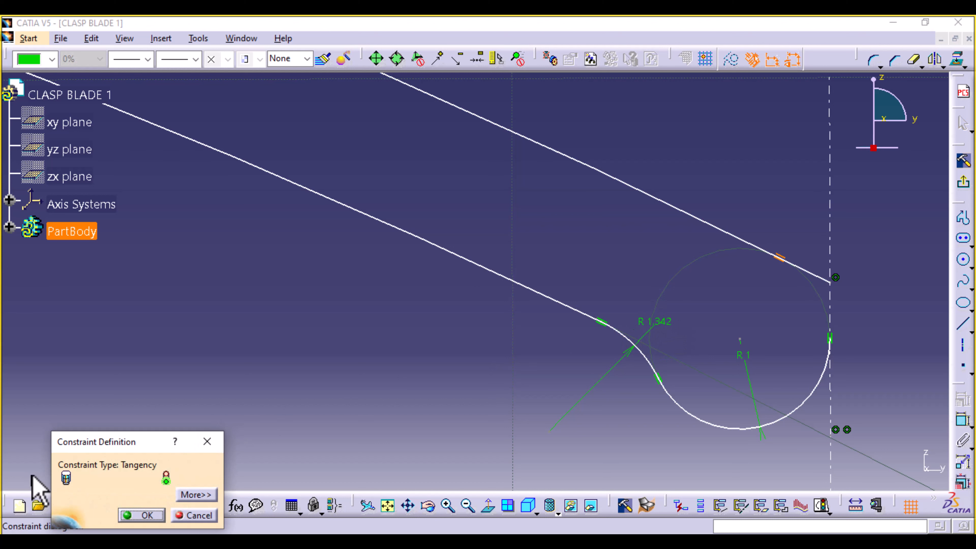
pyautogui.click(222, 434)
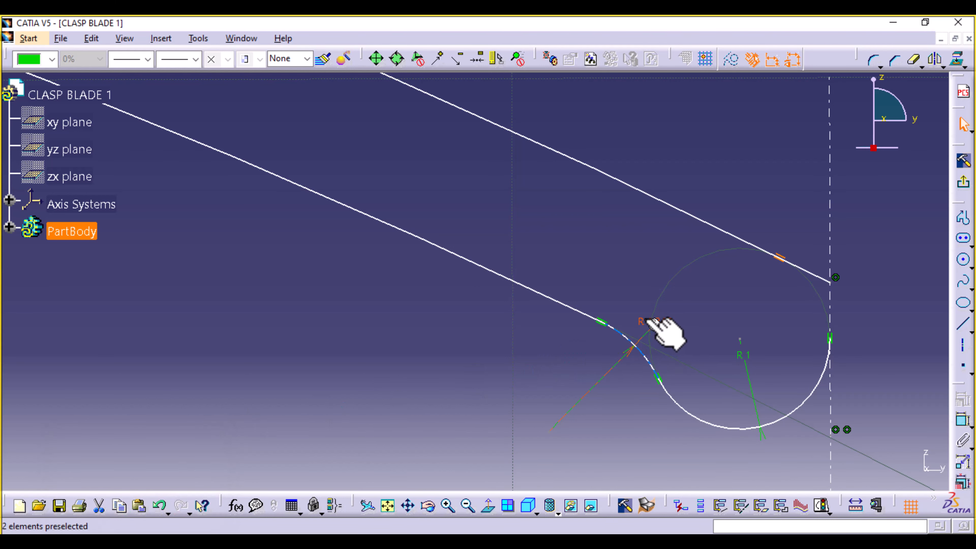
pyautogui.doubleClick(668, 322)
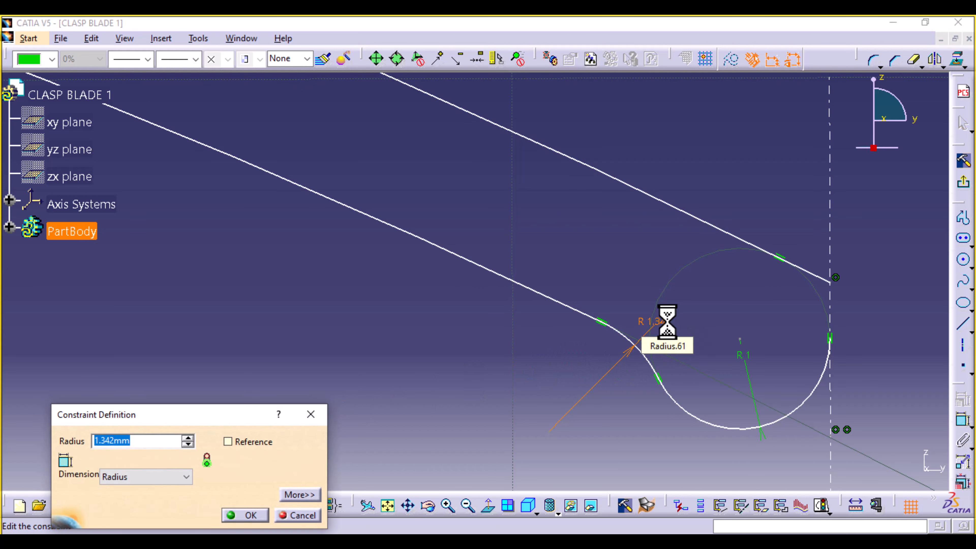
pyautogui.press('Return')
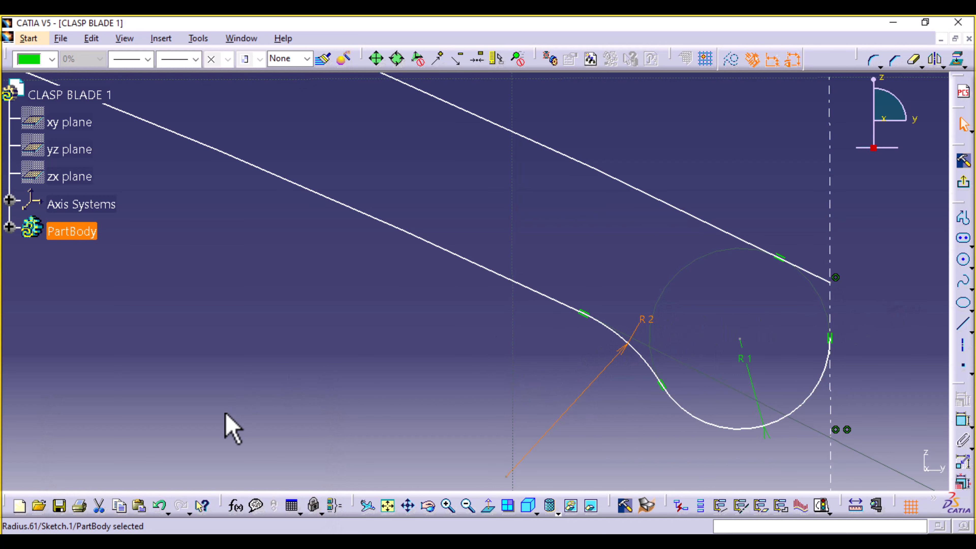
# Undo the radius change and the corner between the lower blade arc and the tip circle.
pyautogui.click(160, 507)
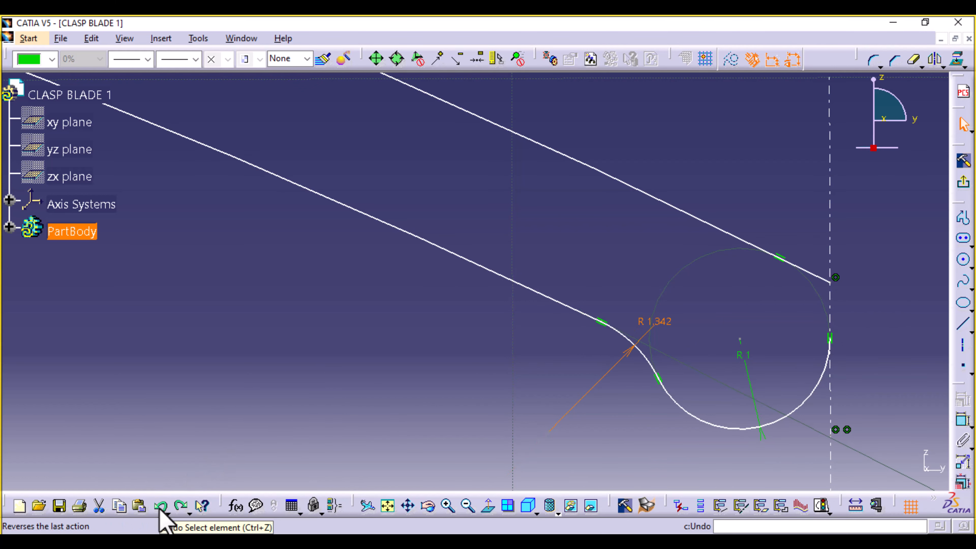
pyautogui.click(160, 507)
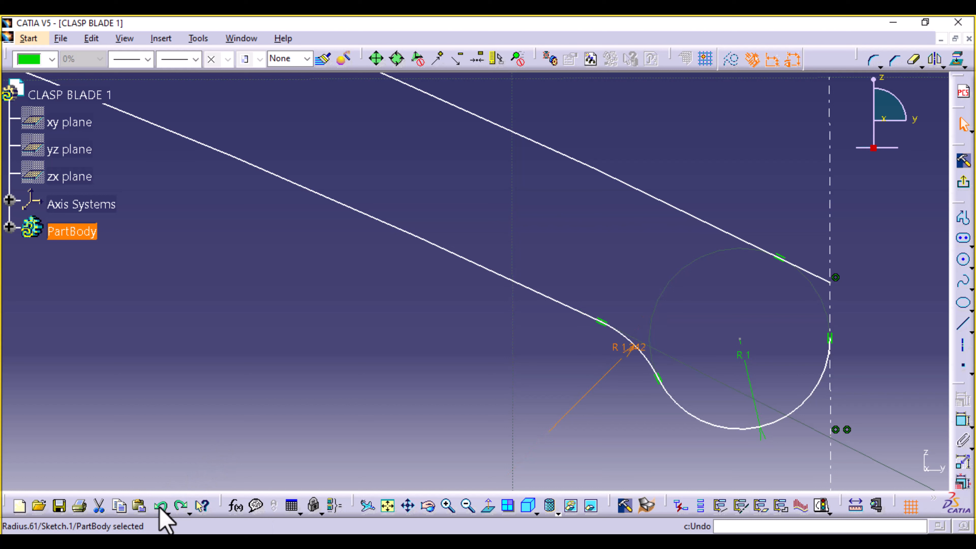
pyautogui.click(160, 507)
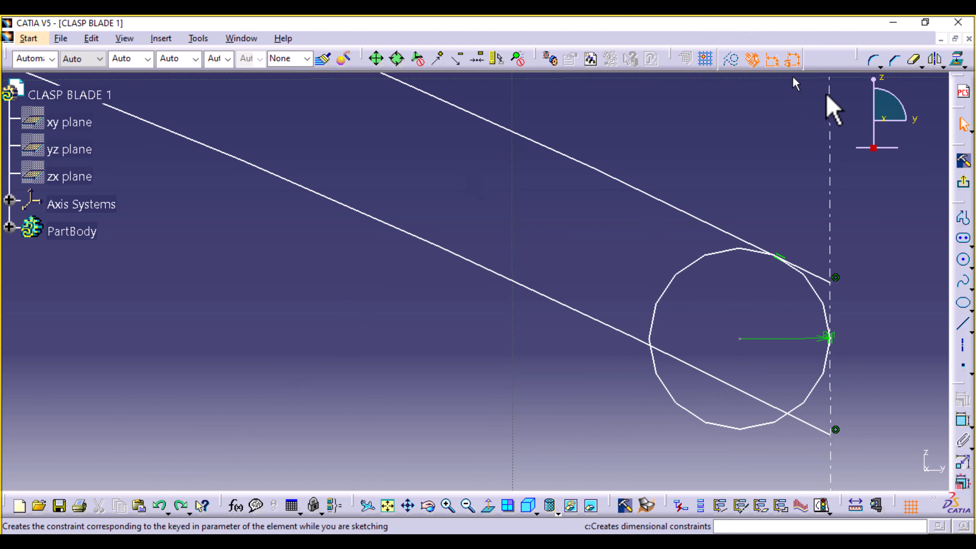
# Round the corner between the lower blade arc and the tip circle, trimming only the arc, and set its radius to 2 mm.
pyautogui.click(871, 63)
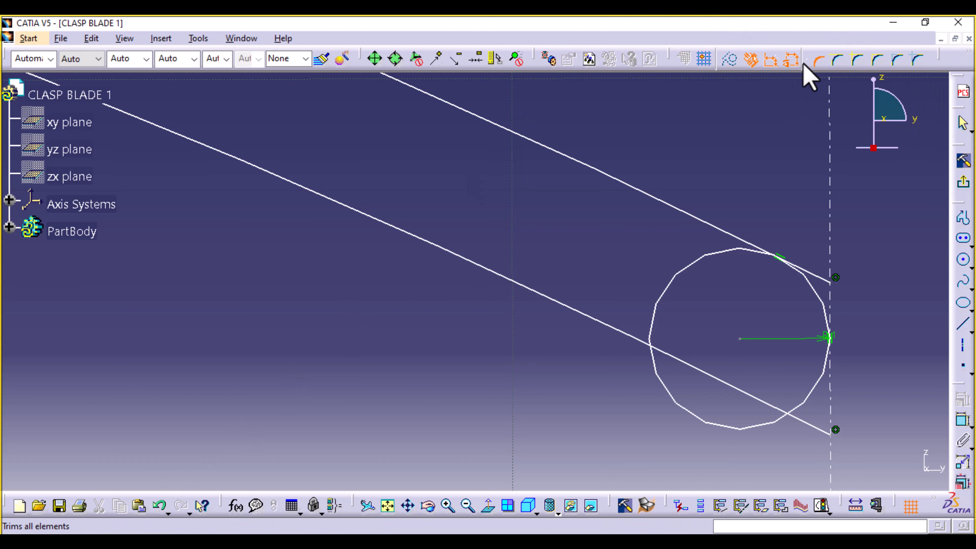
pyautogui.click(832, 61)
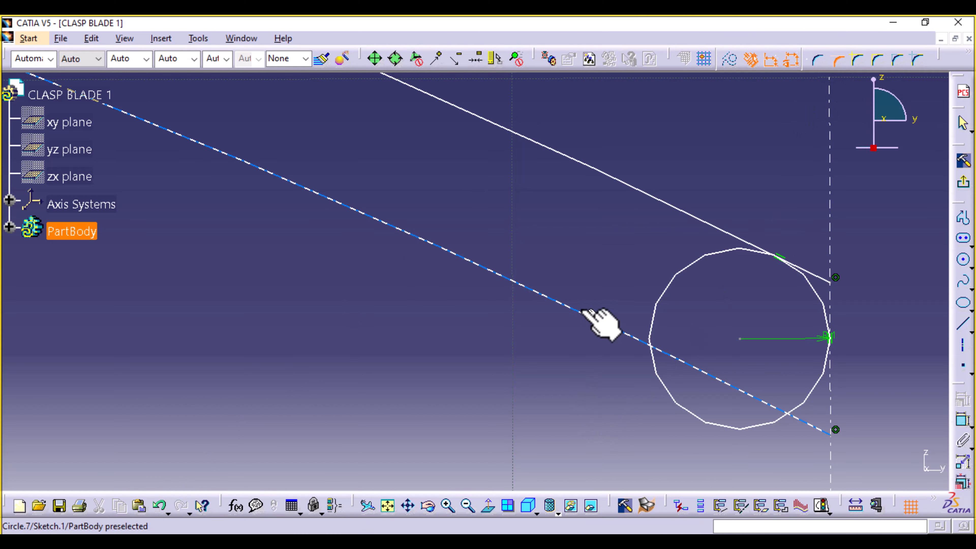
pyautogui.click(583, 321)
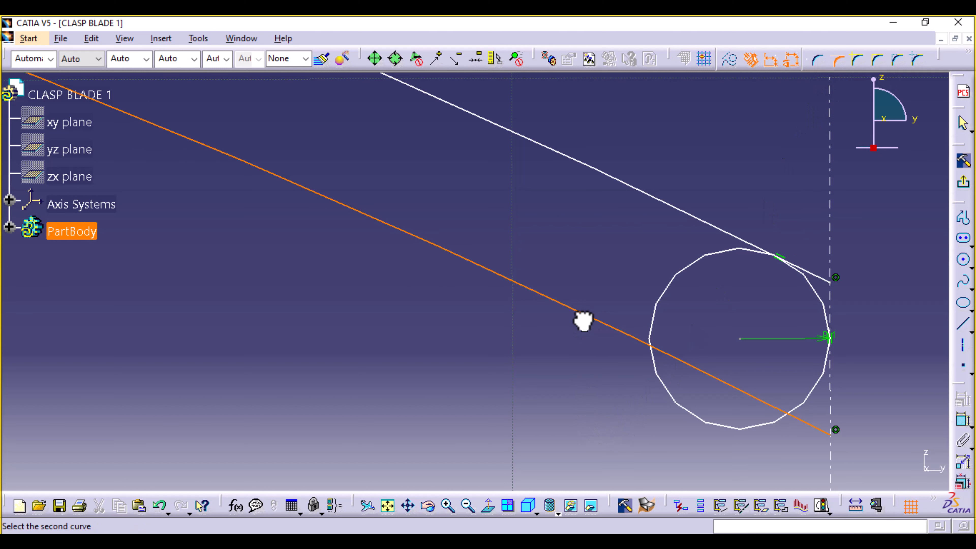
pyautogui.click(658, 377)
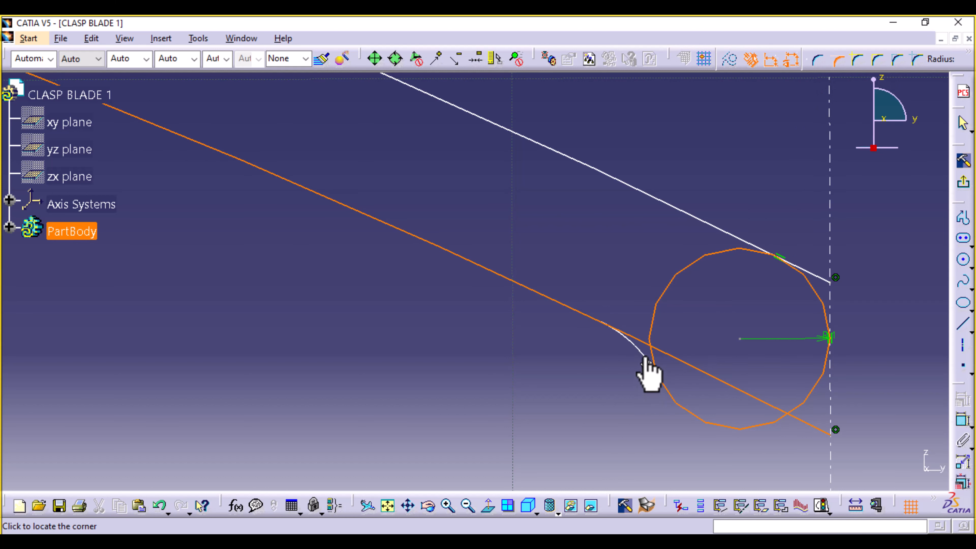
pyautogui.click(648, 369)
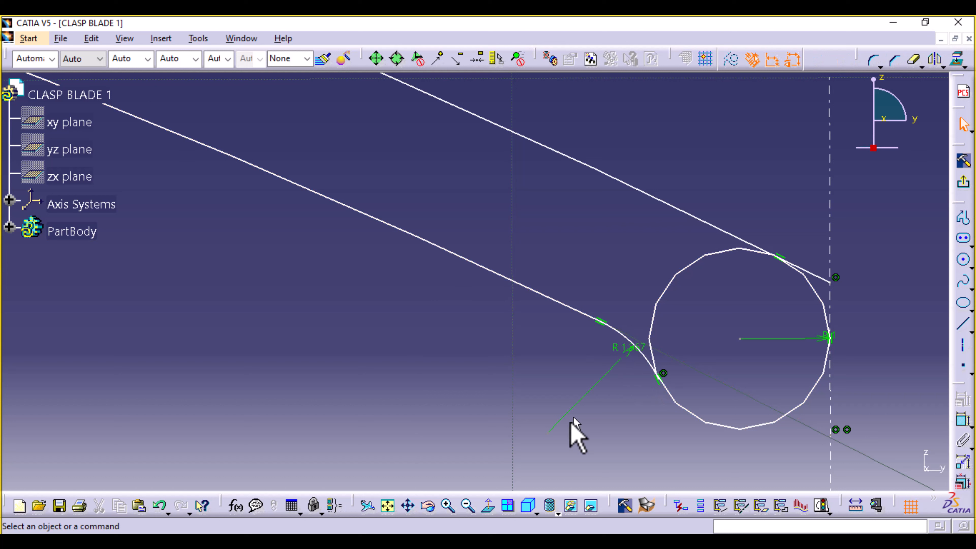
pyautogui.click(628, 352)
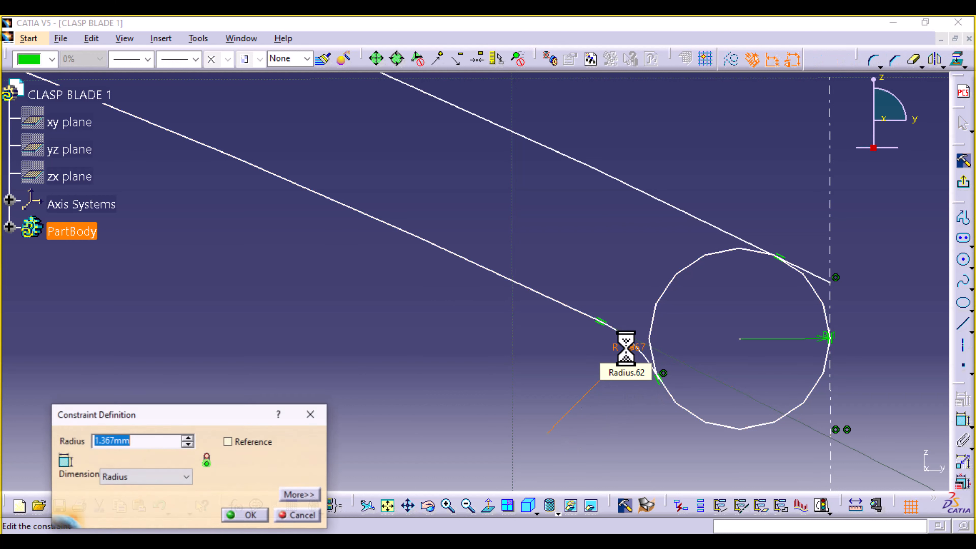
pyautogui.press('Return')
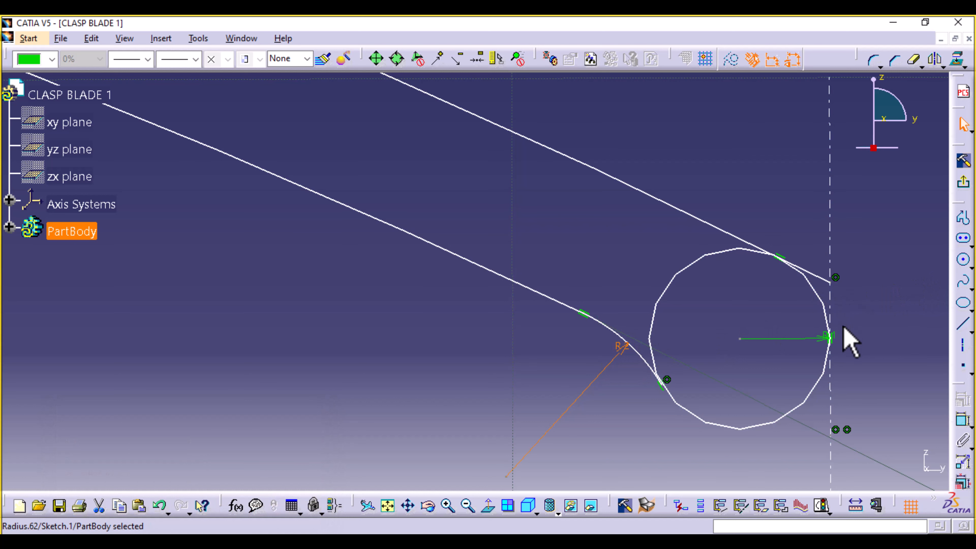
# Trim away the upper blade arc's overhang past the tip circle and the part of the tip circle inside the blade.
pyautogui.moveTo(845, 338)
pyautogui.mouseDown(button='middle')
pyautogui.moveTo(778, 303)
pyautogui.moveTo(677, 284)
pyautogui.mouseUp(button='middle')
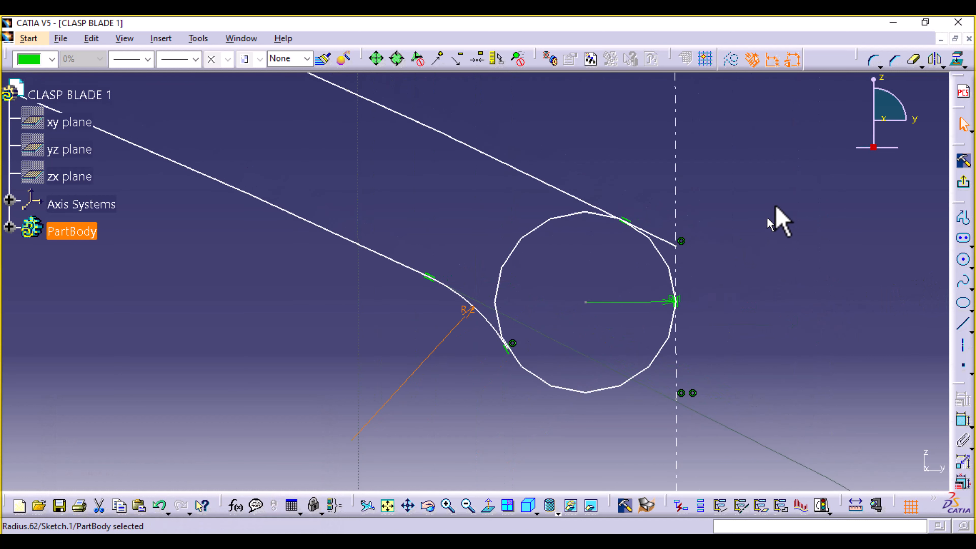
pyautogui.click(915, 61)
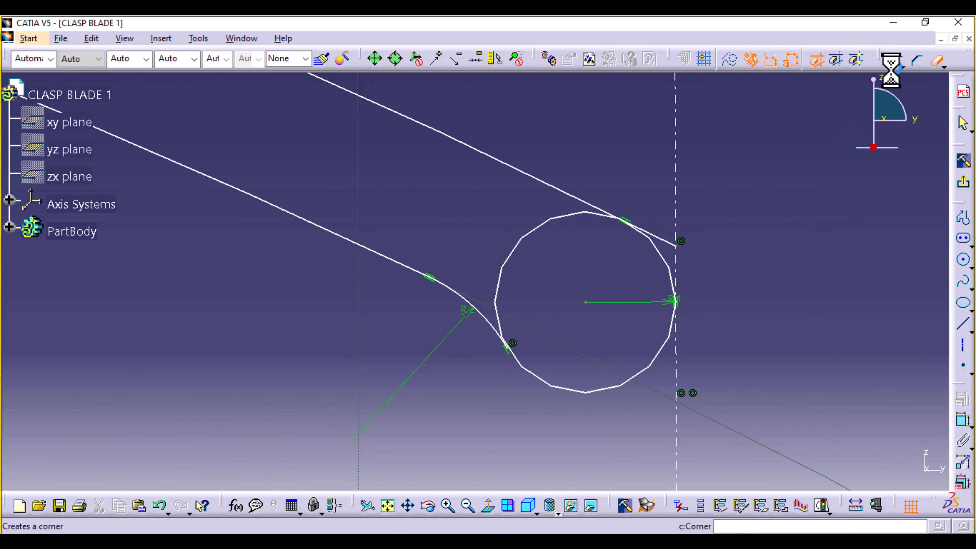
pyautogui.click(680, 242)
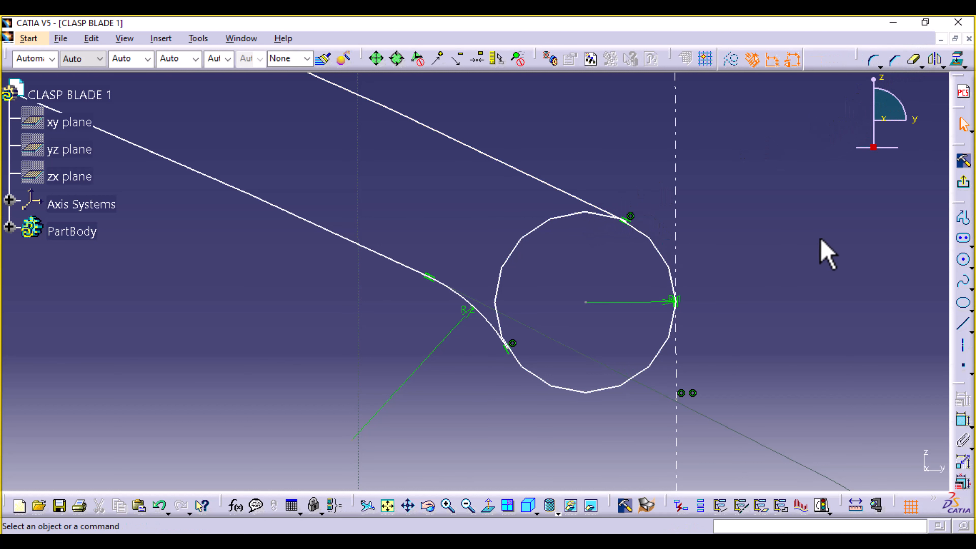
pyautogui.click(873, 60)
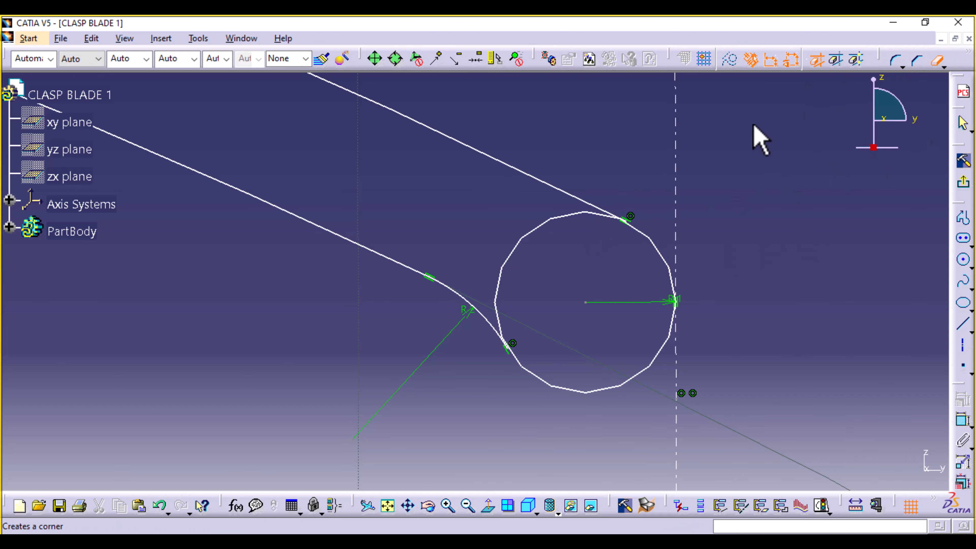
pyautogui.click(557, 216)
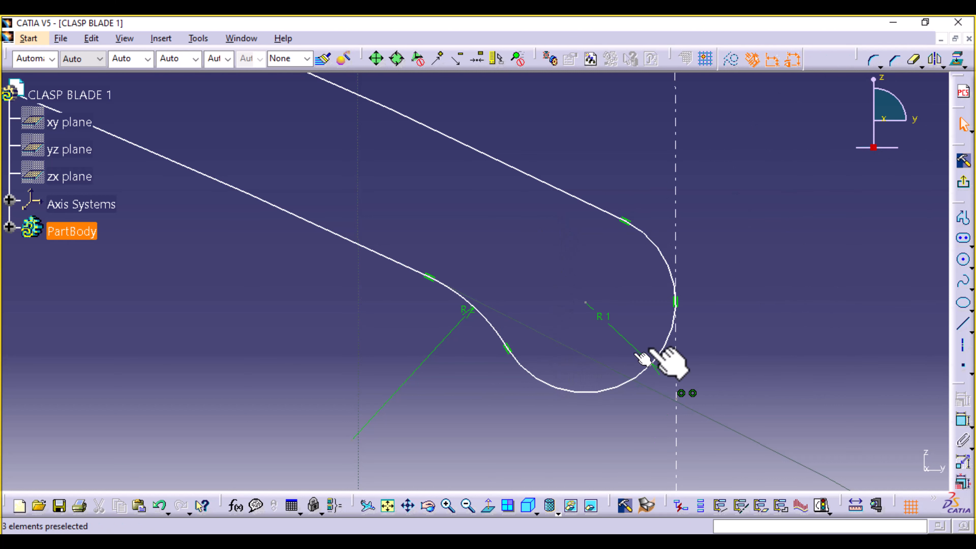
# Draw a circle concentric with the rounded blade tip and set its radius to 0.5 mm.
pyautogui.click(965, 263)
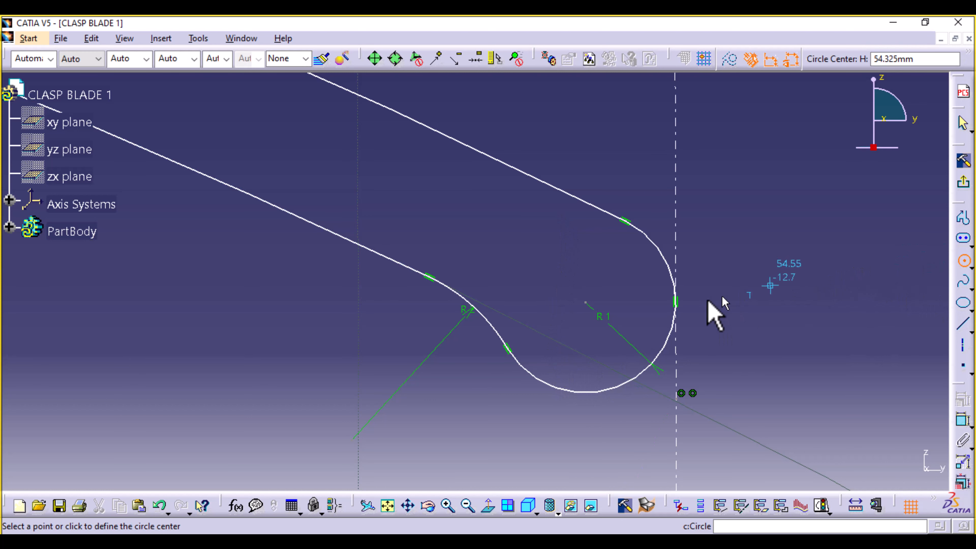
pyautogui.click(585, 302)
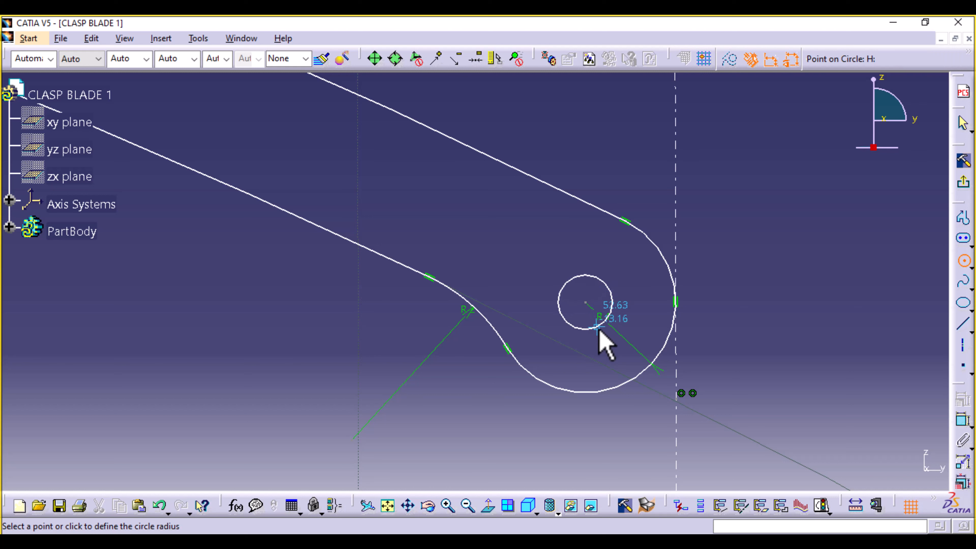
pyautogui.click(602, 333)
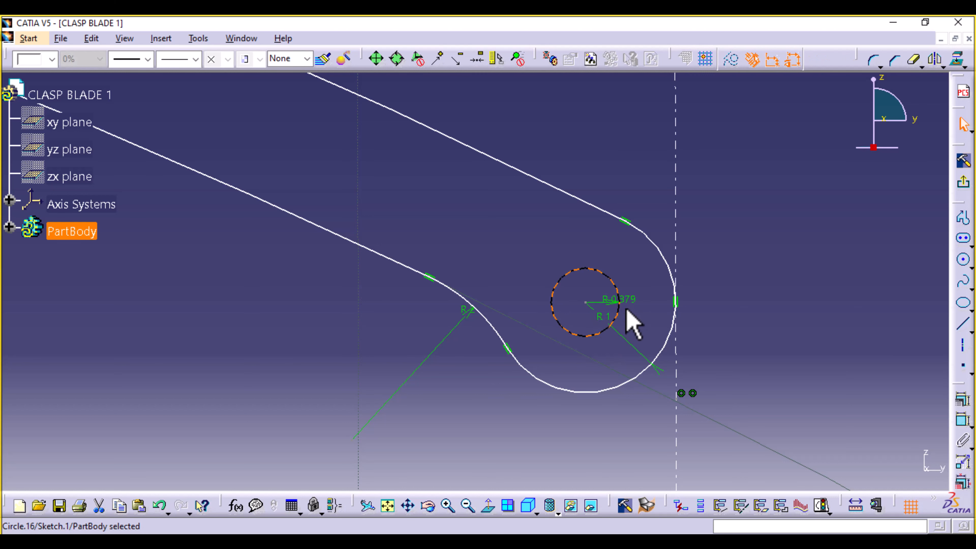
pyautogui.doubleClick(630, 299)
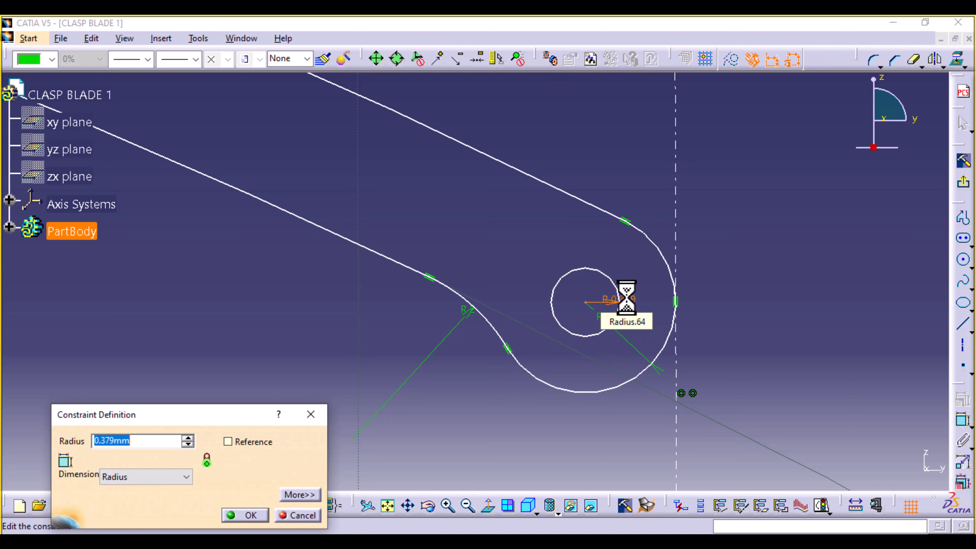
pyautogui.press('Return')
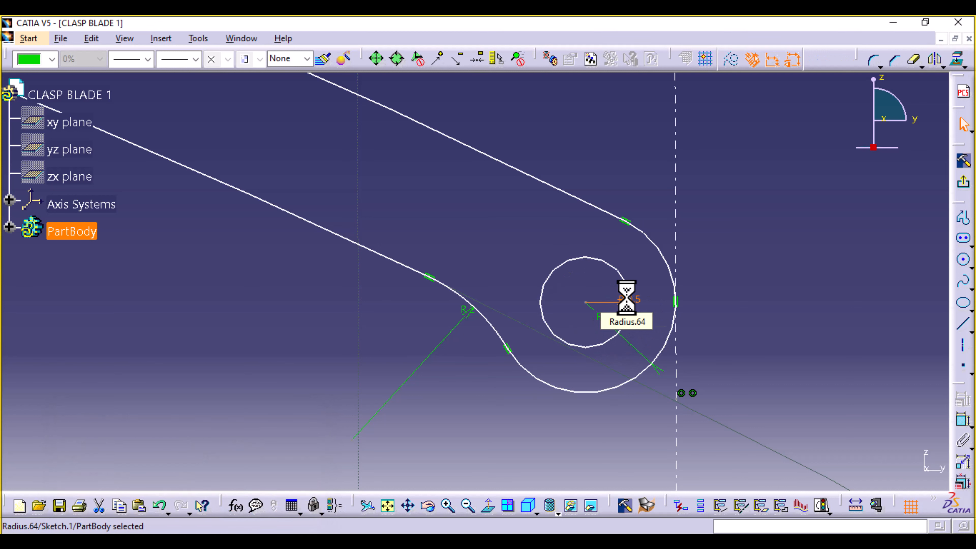
# Finish the profile sketch and pad it with a length of 10 mm and mirrored extent.
pyautogui.moveTo(792, 261)
pyautogui.mouseDown(button='middle')
pyautogui.moveTo(782, 251)
pyautogui.moveTo(800, 410)
pyautogui.mouseUp(button='middle')
pyautogui.moveTo(614, 227); pyautogui.dragTo(920, 353, button='middle')
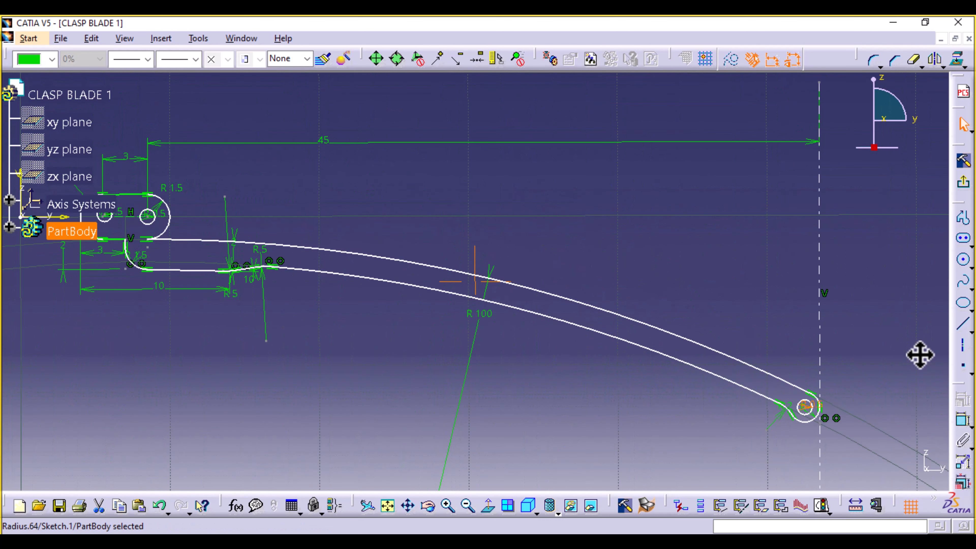
pyautogui.moveTo(333, 400); pyautogui.dragTo(384, 328, button='middle')
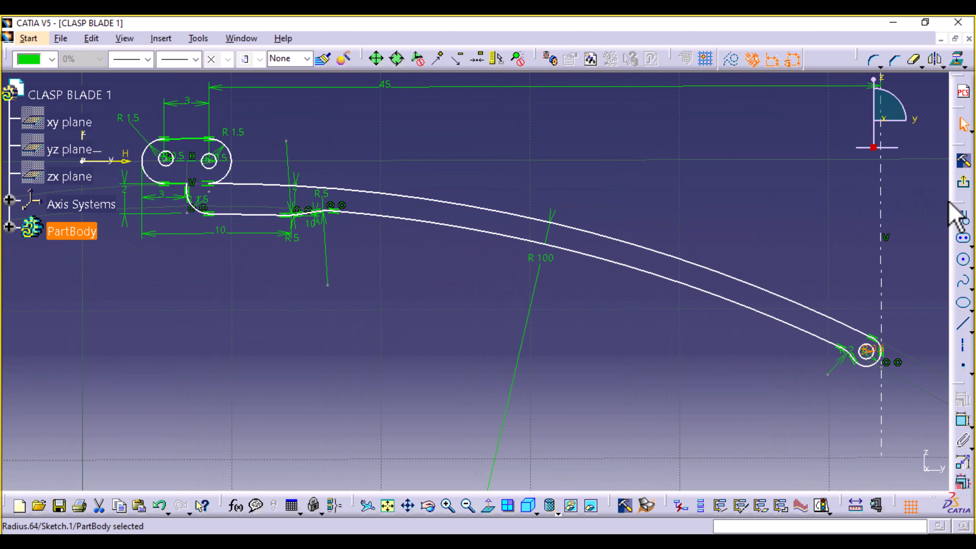
pyautogui.click(964, 185)
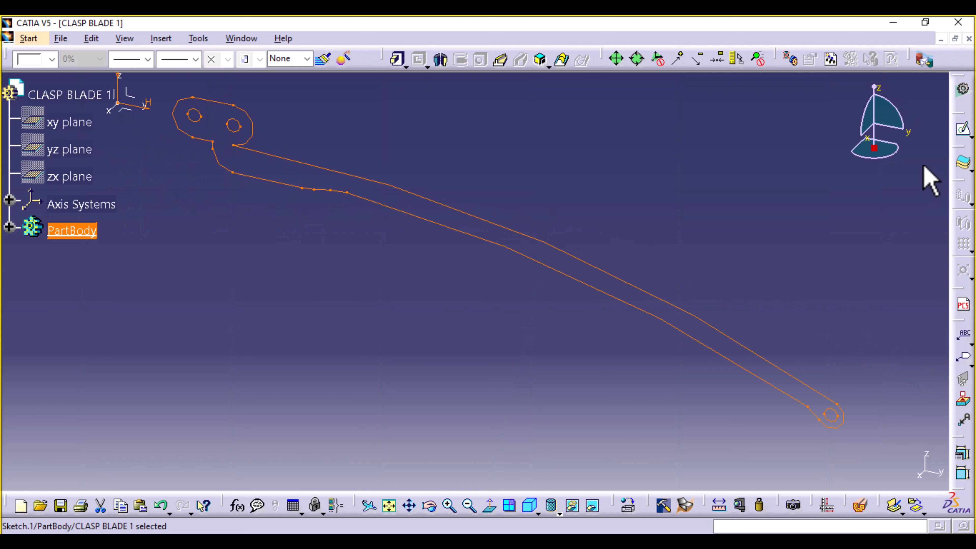
pyautogui.moveTo(693, 195)
pyautogui.mouseDown(button='middle')
pyautogui.moveTo(697, 272)
pyautogui.moveTo(696, 188)
pyautogui.moveTo(712, 209)
pyautogui.mouseUp(button='middle')
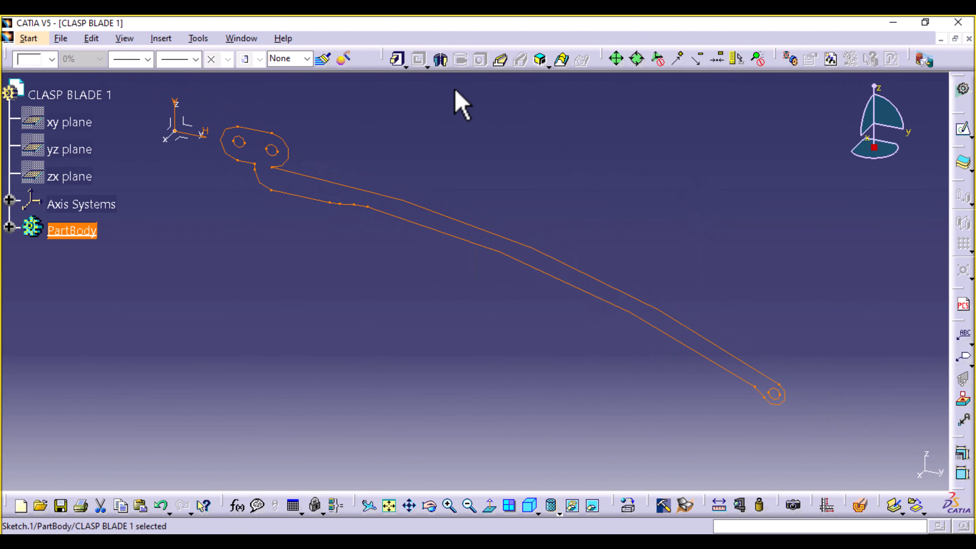
pyautogui.click(393, 60)
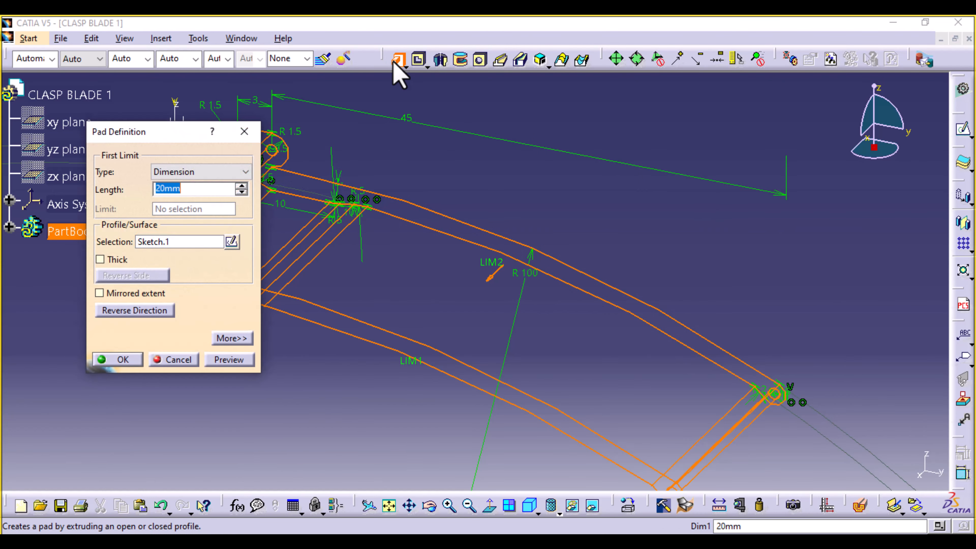
pyautogui.click(99, 293)
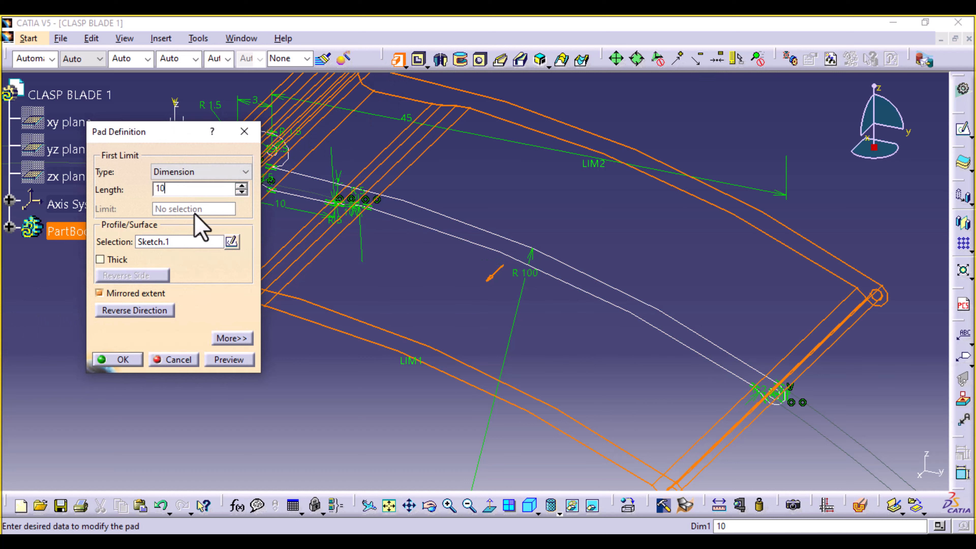
pyautogui.click(217, 362)
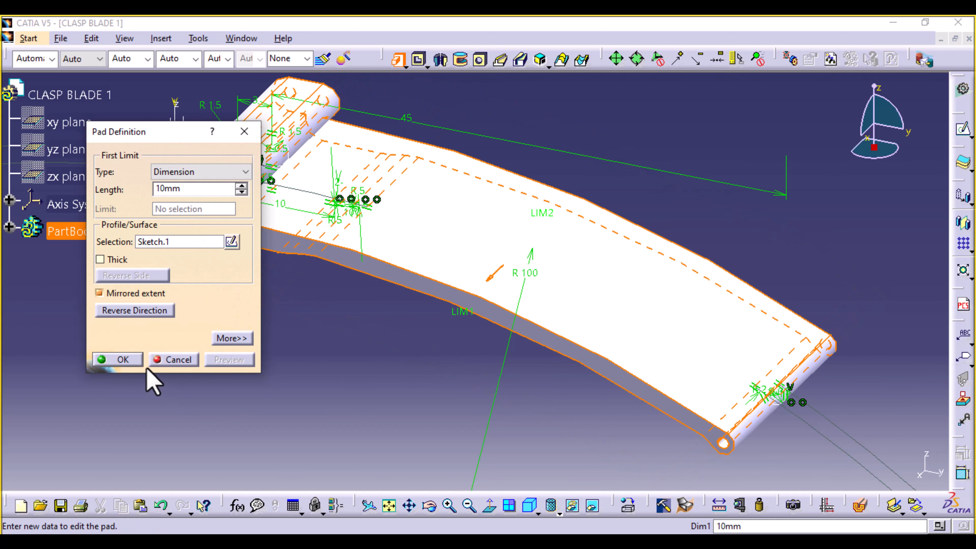
pyautogui.click(133, 364)
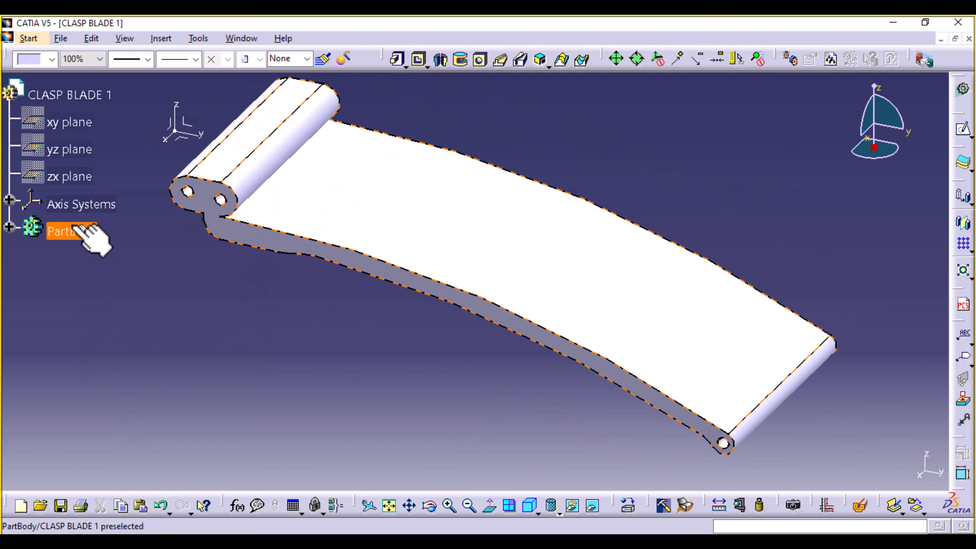
# Change the colour of the blade's part body to dark grey.
pyautogui.click(52, 60)
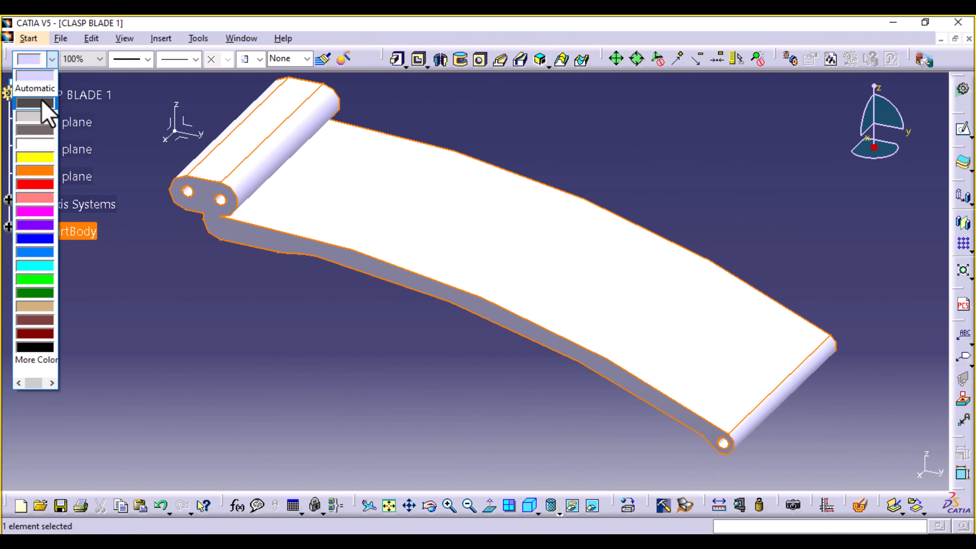
pyautogui.click(39, 135)
pyautogui.click(175, 331)
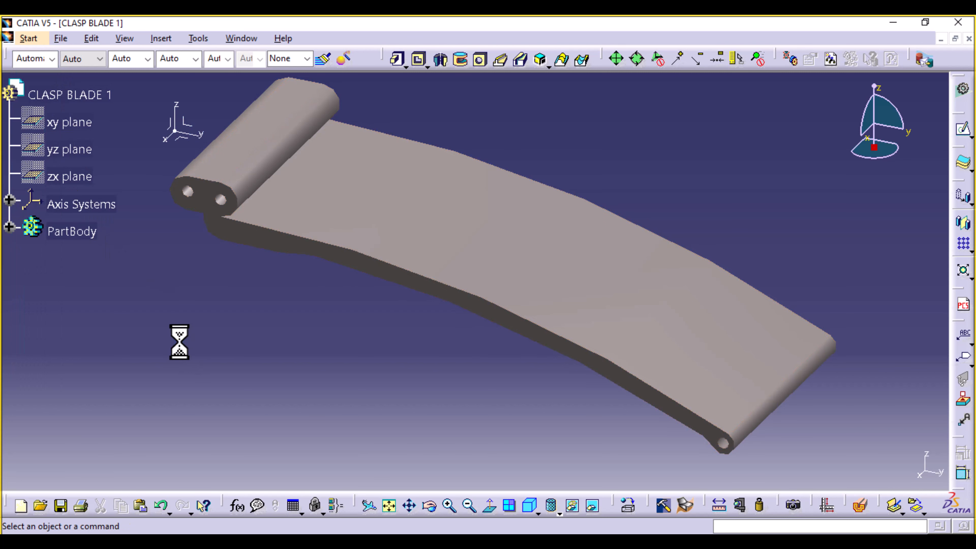
# Start a new sketch on the yz plane of the axis system.
pyautogui.moveTo(373, 384); pyautogui.dragTo(374, 385, button='middle')
pyautogui.moveTo(398, 341); pyautogui.dragTo(386, 359, button='middle')
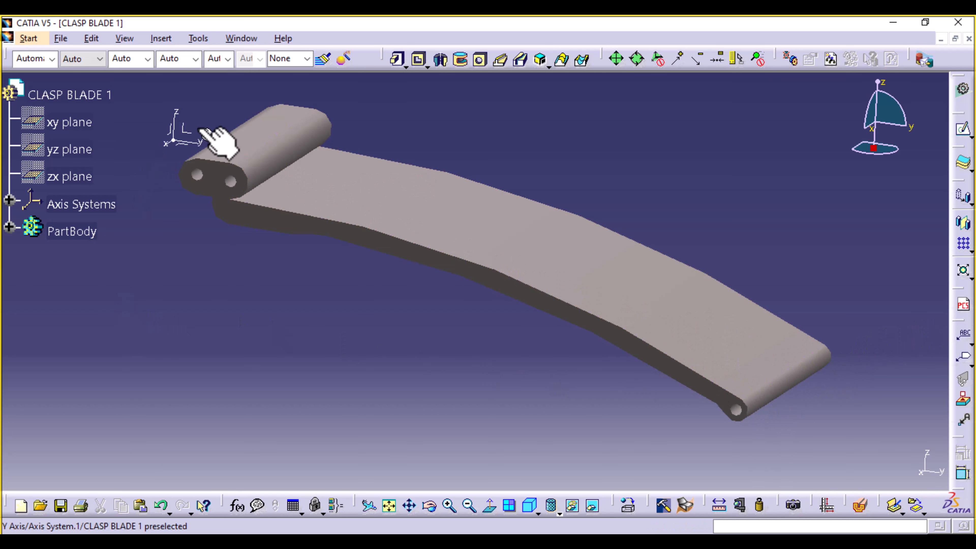
pyautogui.click(184, 132)
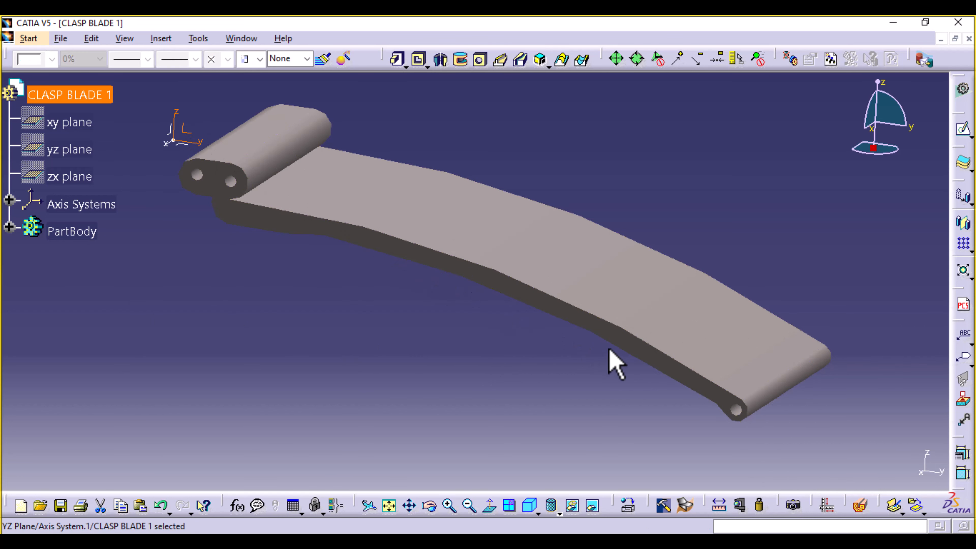
pyautogui.click(964, 130)
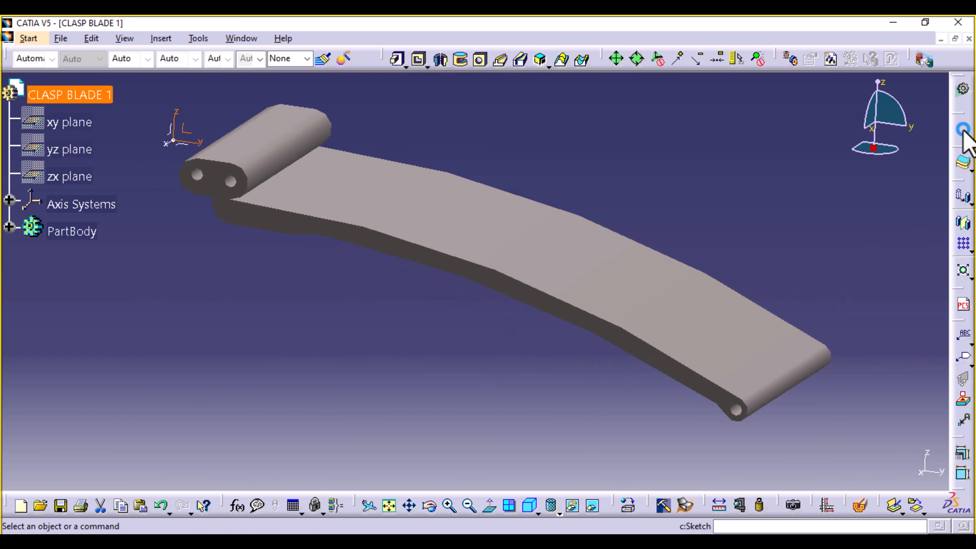
# Project the blade's long upper curved edge onto the sketch plane as construction geometry.
pyautogui.moveTo(731, 260)
pyautogui.mouseDown(button='middle')
pyautogui.moveTo(671, 214)
pyautogui.moveTo(606, 279)
pyautogui.mouseUp(button='middle')
pyautogui.moveTo(671, 419)
pyautogui.mouseDown(button='middle')
pyautogui.moveTo(654, 373)
pyautogui.moveTo(664, 365)
pyautogui.mouseUp(button='middle')
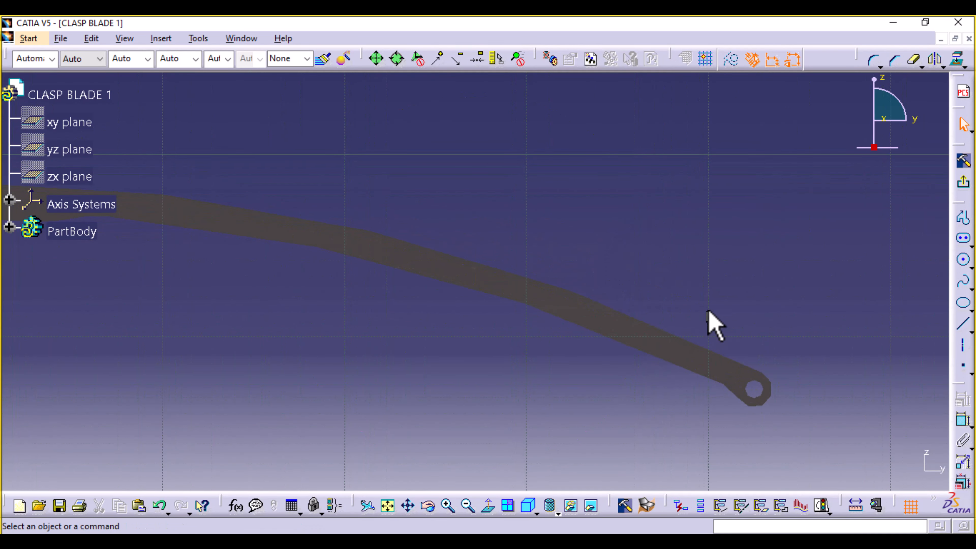
pyautogui.moveTo(713, 325); pyautogui.dragTo(634, 231, button='middle')
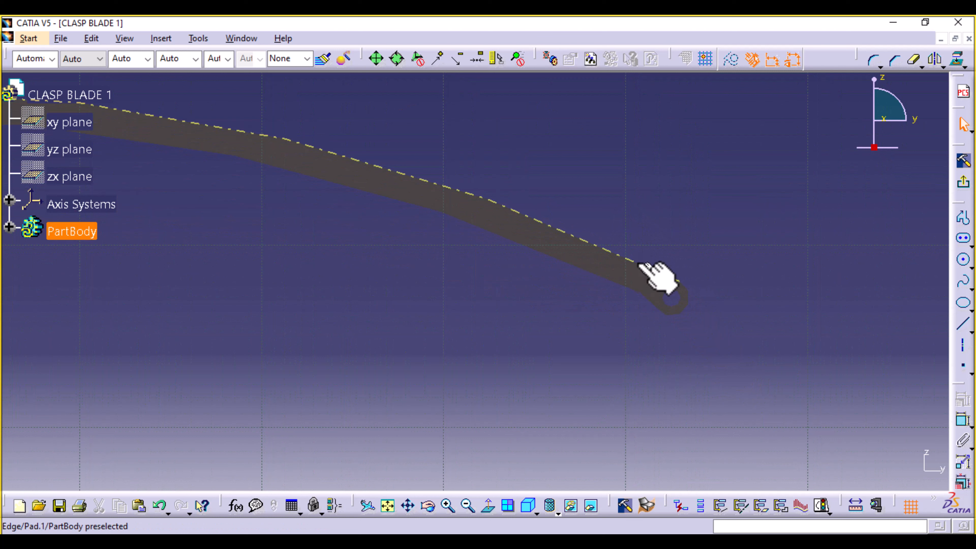
pyautogui.click(652, 269)
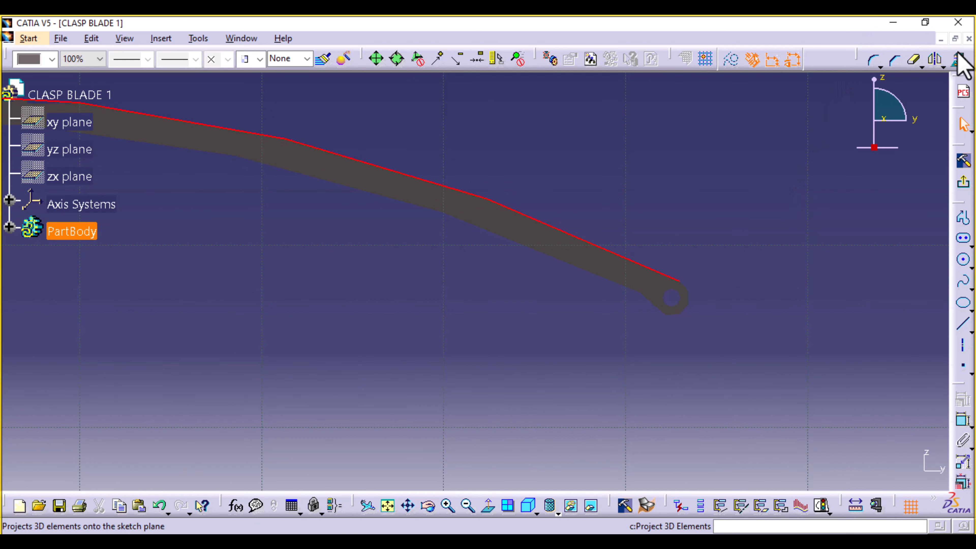
pyautogui.click(957, 61)
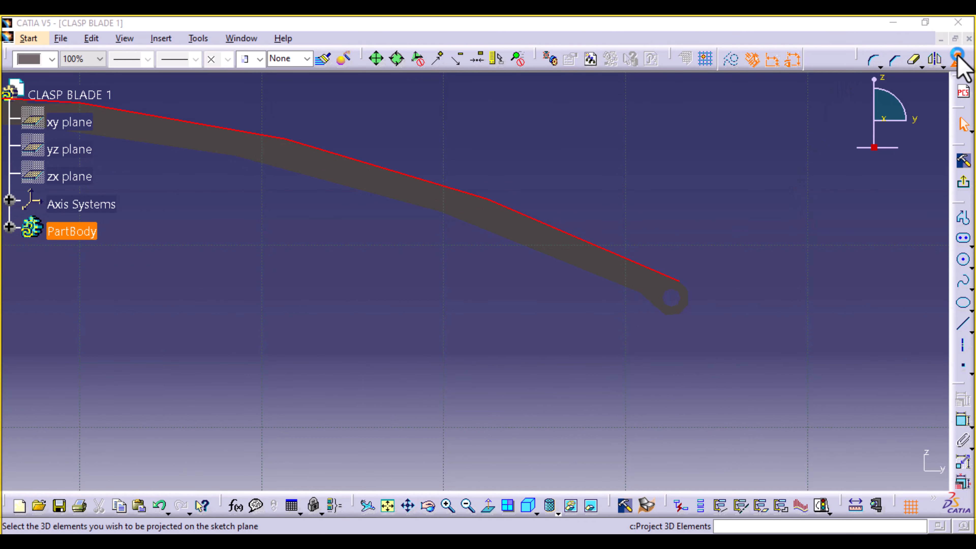
pyautogui.click(730, 60)
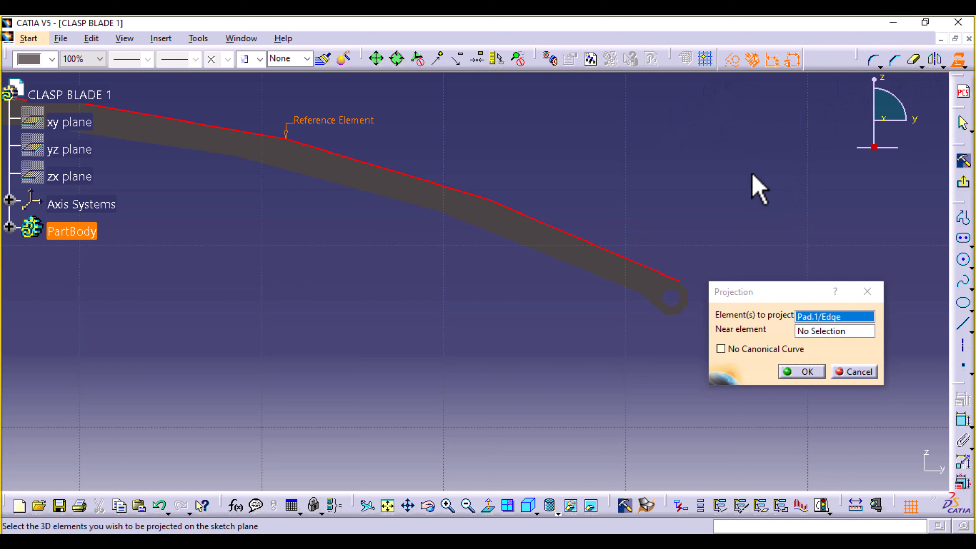
pyautogui.click(805, 373)
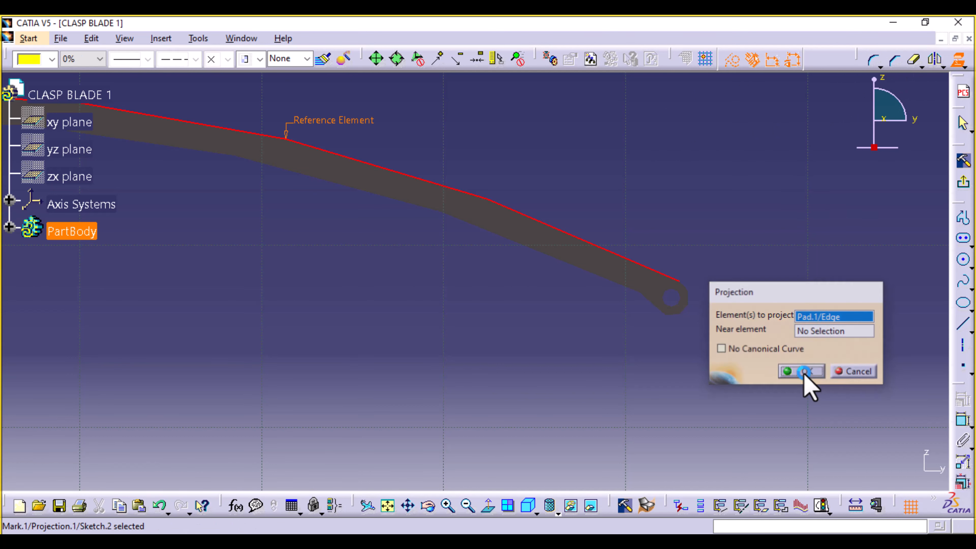
# Project the outer arc of the rounded blade tip into the sketch as construction geometry.
pyautogui.click(694, 309)
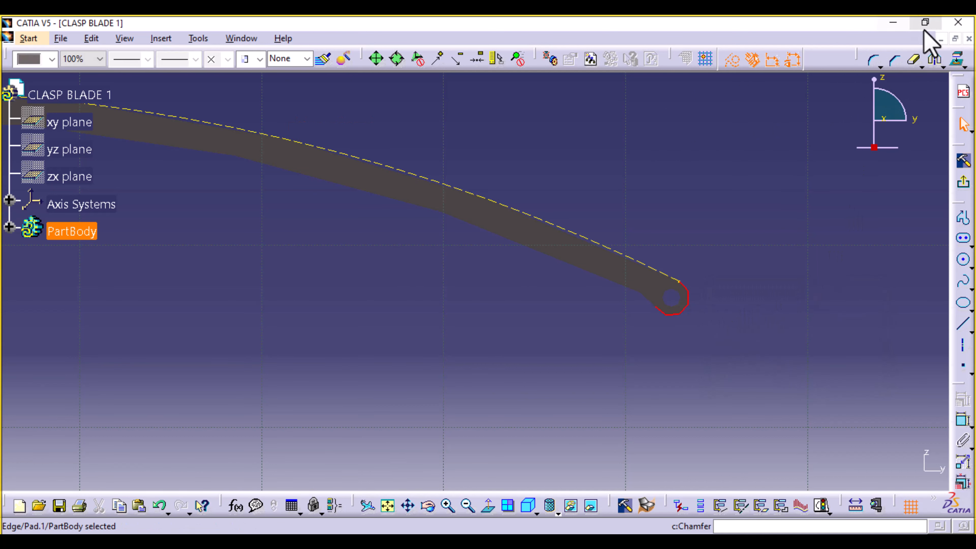
pyautogui.click(958, 60)
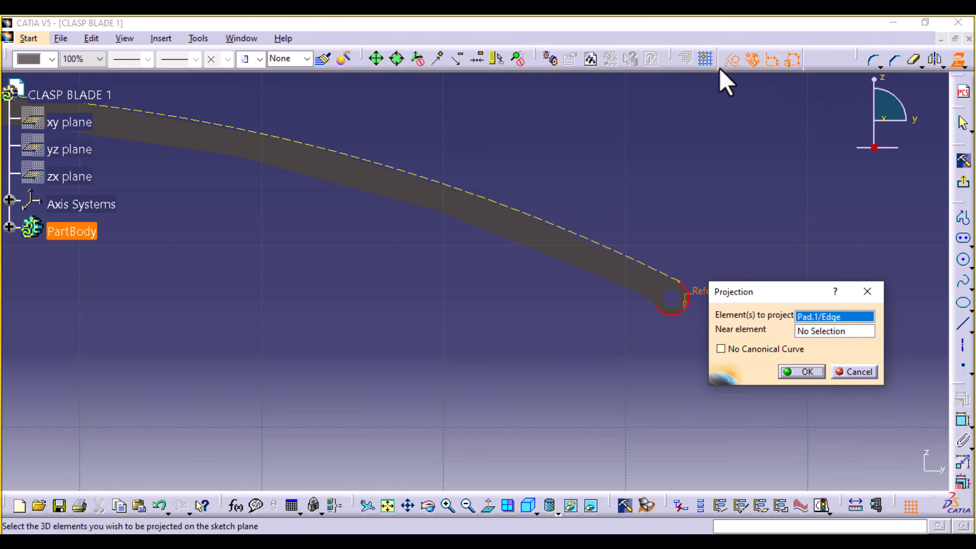
pyautogui.click(810, 375)
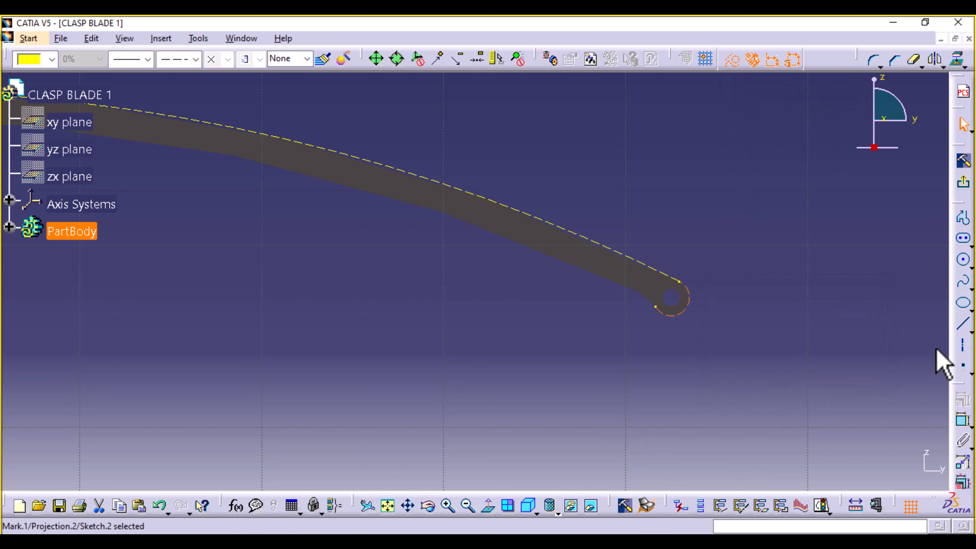
# Draw a line normal to the projected upper curve near the tip, extending above the blade, and convert it to a standard element.
pyautogui.click(972, 331)
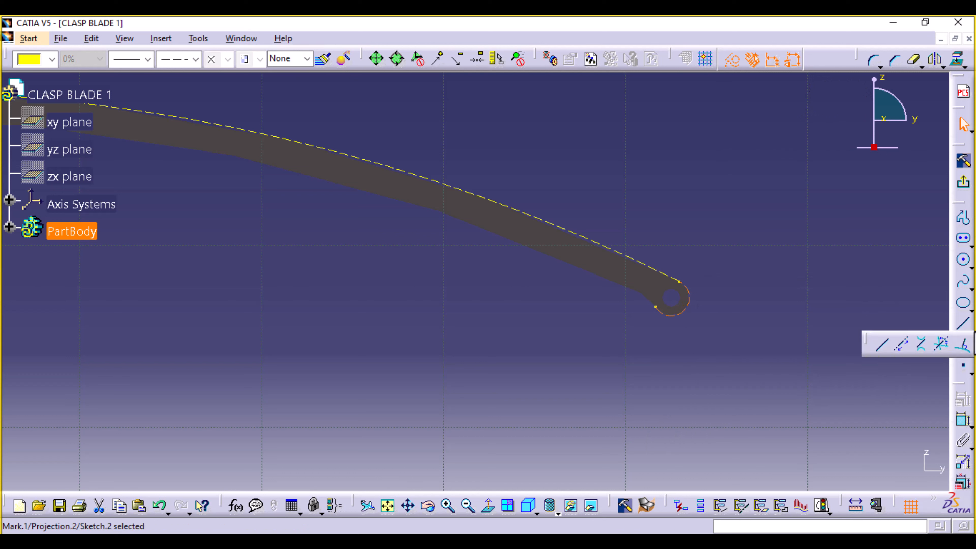
pyautogui.click(963, 343)
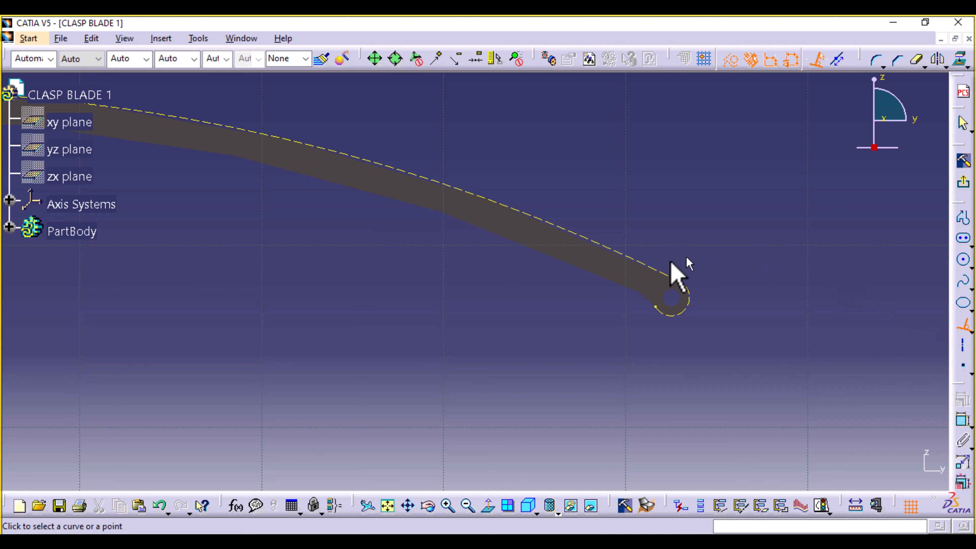
pyautogui.click(568, 230)
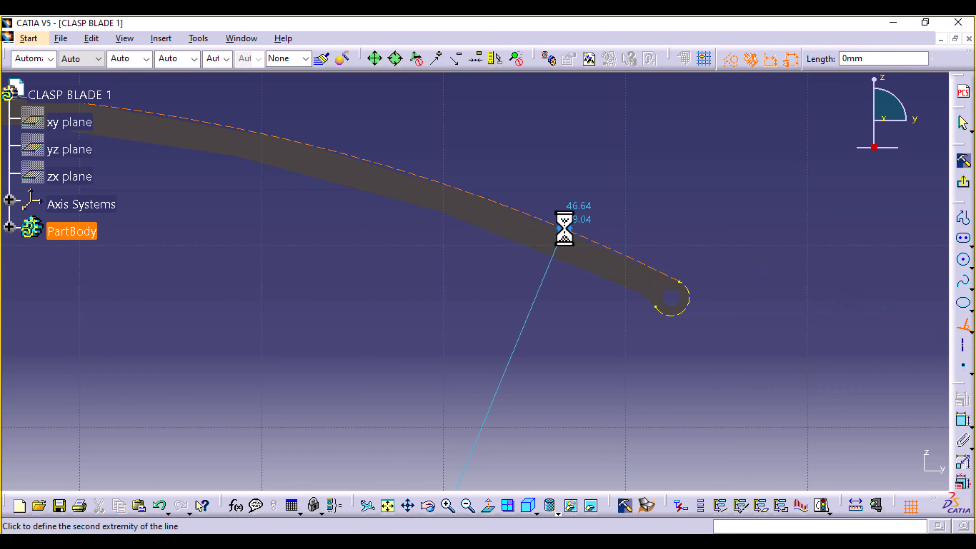
pyautogui.click(621, 142)
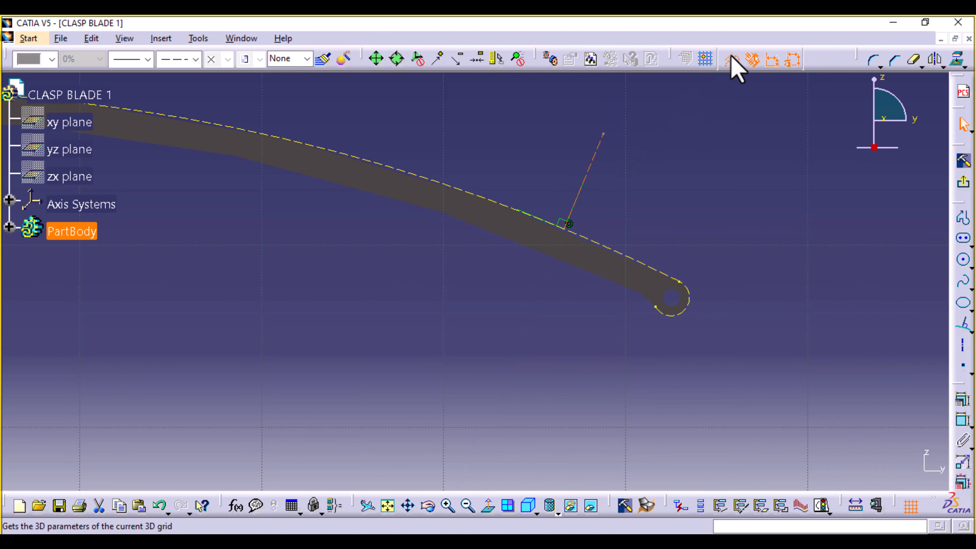
pyautogui.click(658, 192)
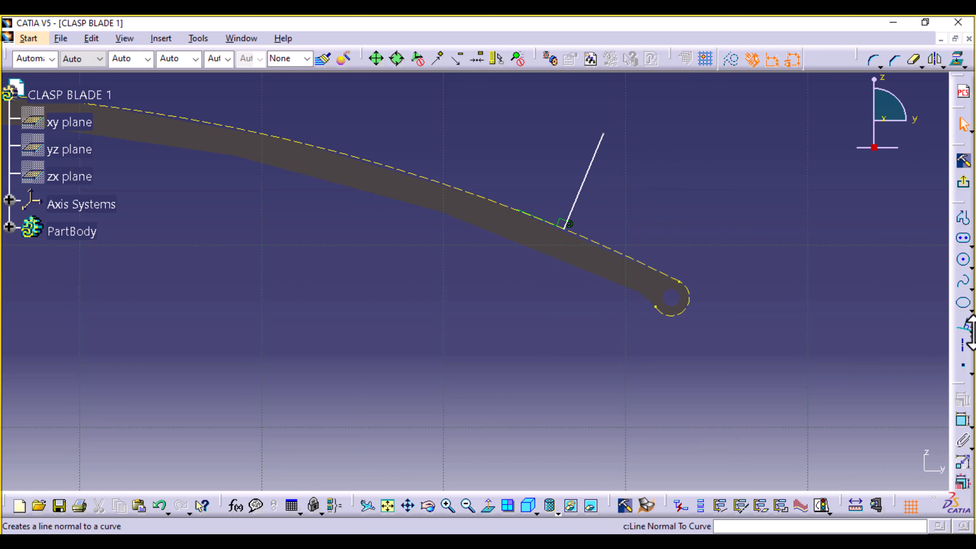
pyautogui.click(972, 351)
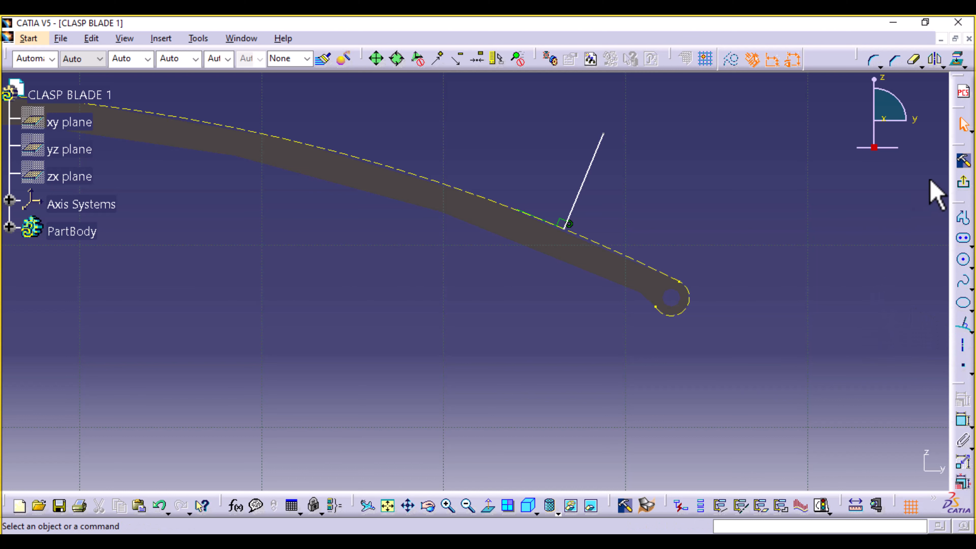
# Sketch a profile from the normal line's upper end around the blade tip and back to its foot, closing a roughly rectangular outline.
pyautogui.click(964, 220)
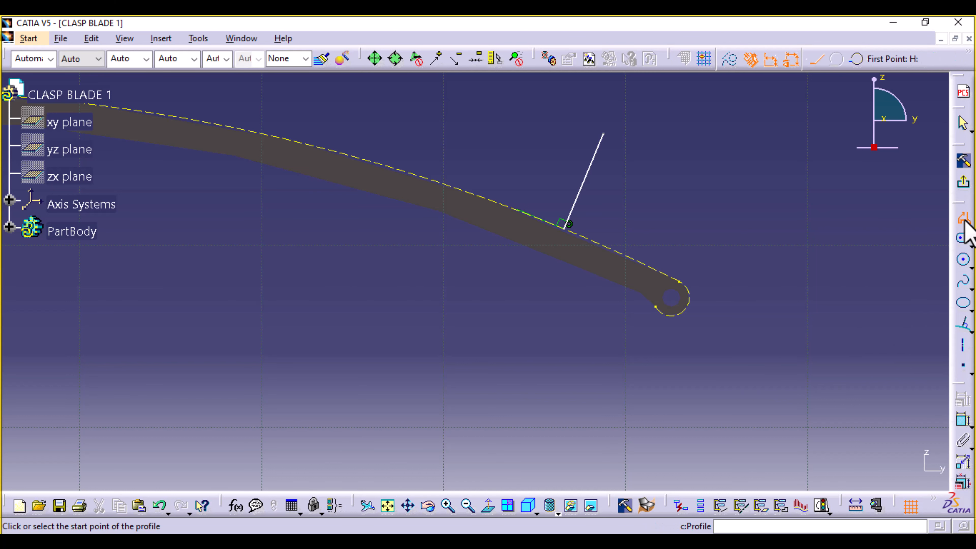
pyautogui.click(604, 134)
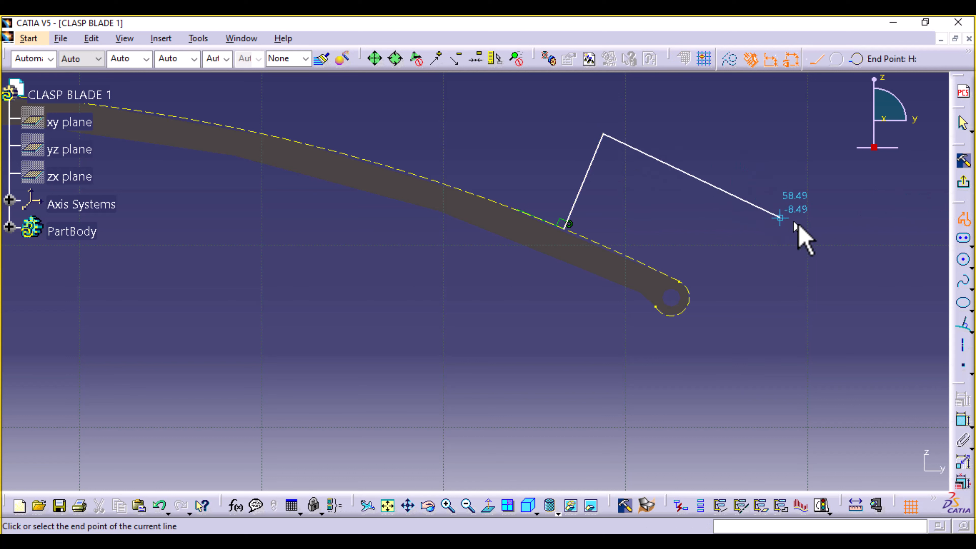
pyautogui.click(839, 246)
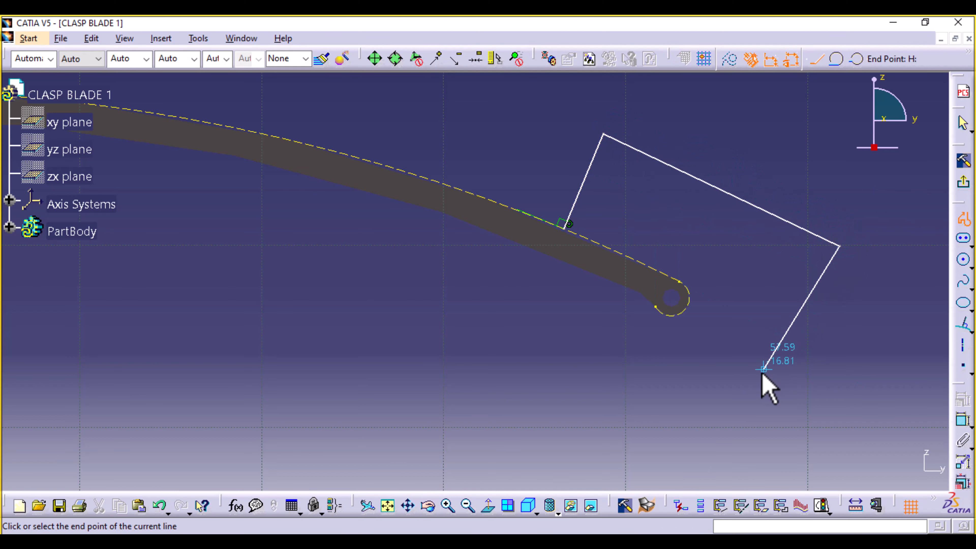
pyautogui.click(757, 419)
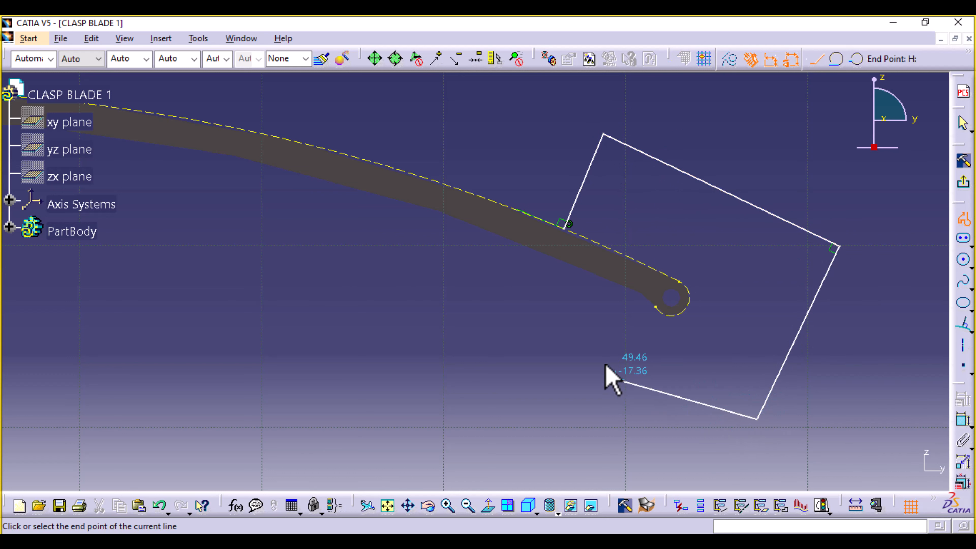
pyautogui.click(530, 313)
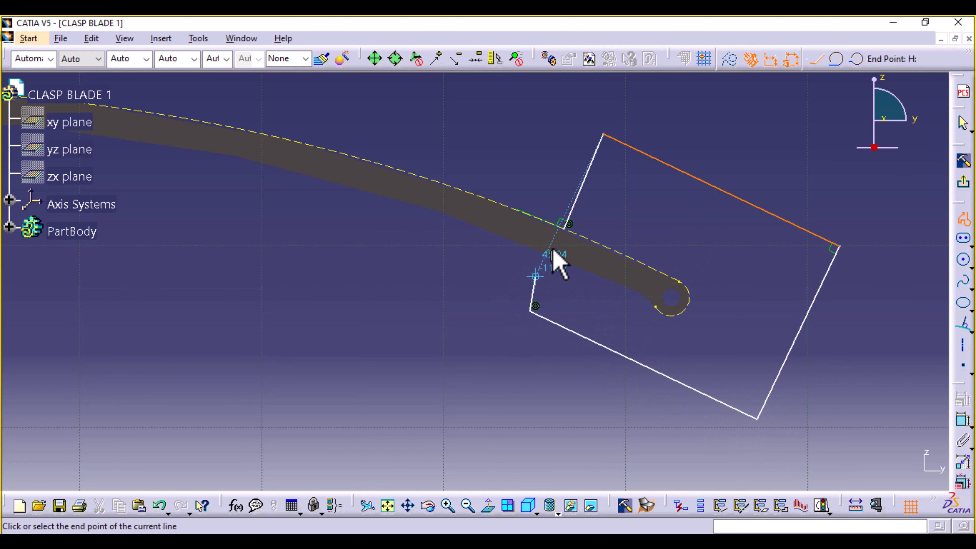
pyautogui.click(563, 226)
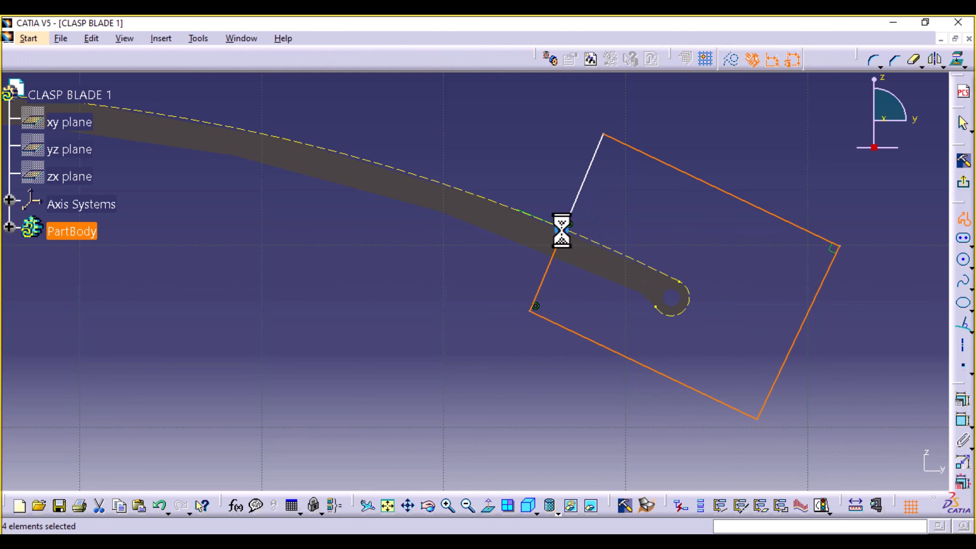
pyautogui.click(761, 298)
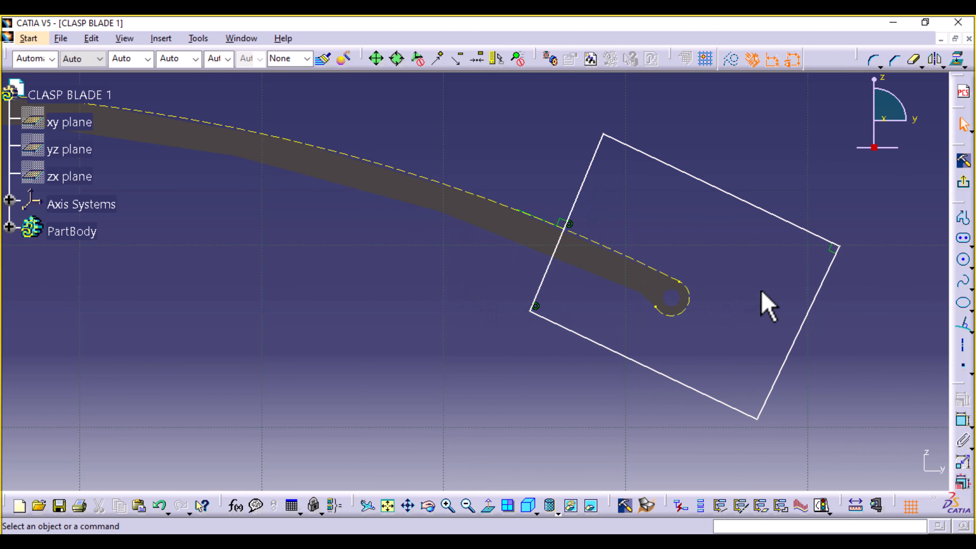
# Constrain the distance between the projected tip arc and the normal line to 5 mm.
pyautogui.click(960, 423)
pyautogui.click(688, 310)
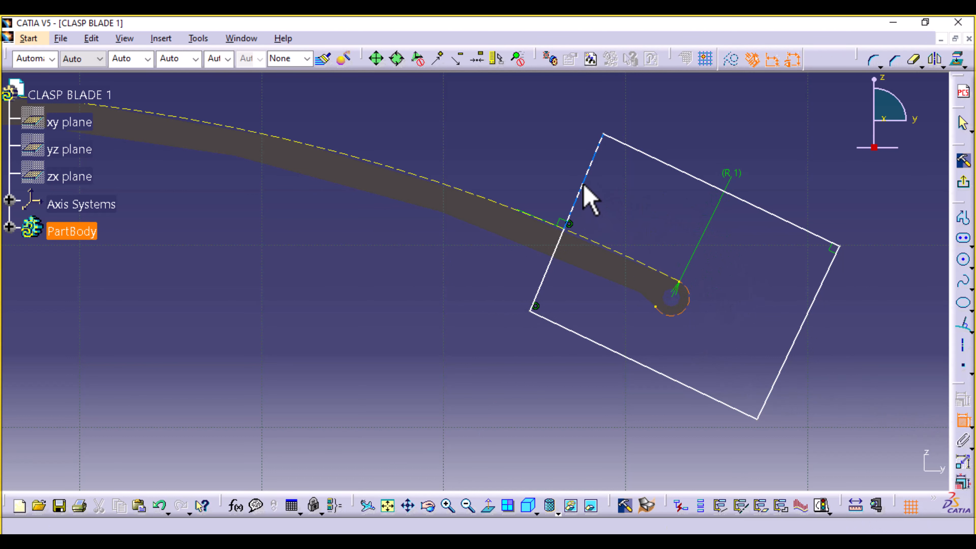
pyautogui.click(581, 193)
pyautogui.click(699, 155)
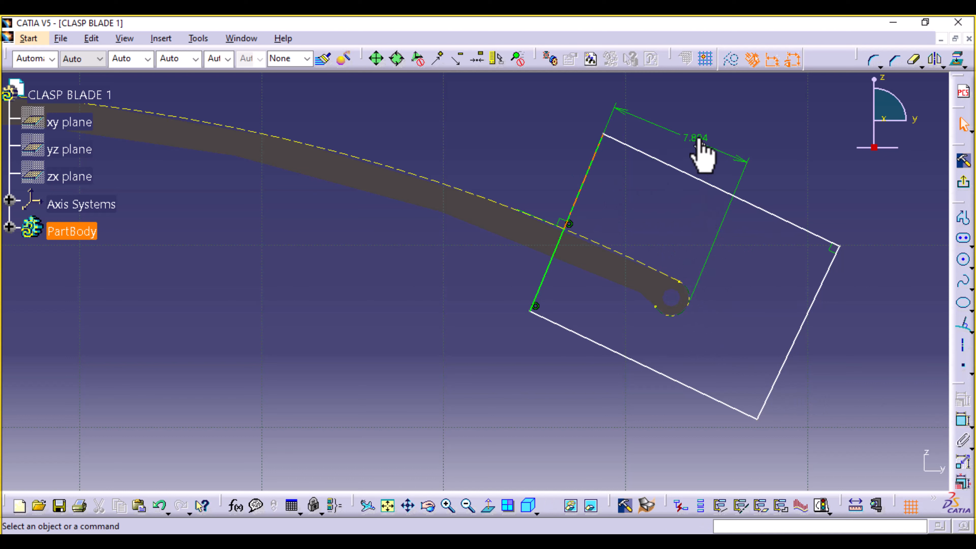
pyautogui.doubleClick(695, 137)
pyautogui.write('5')
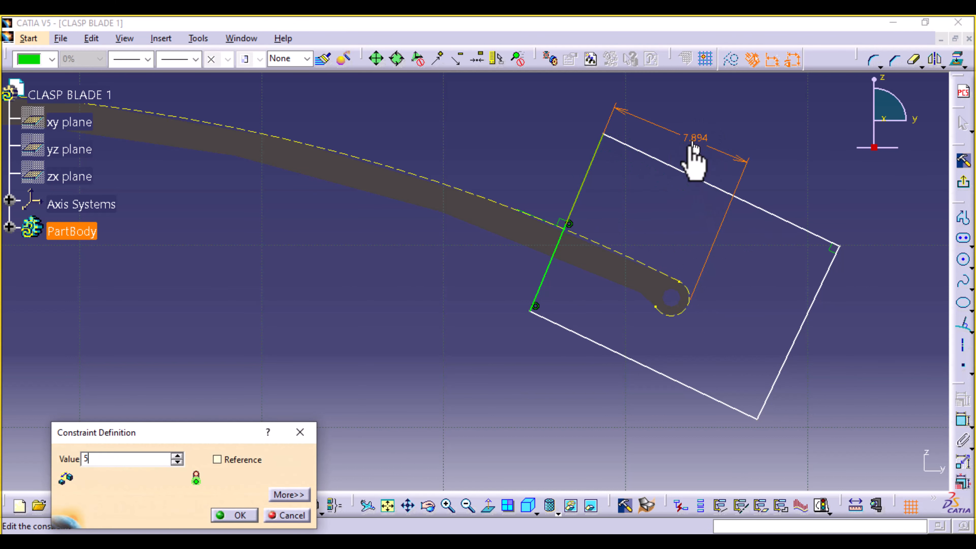
pyautogui.click(239, 516)
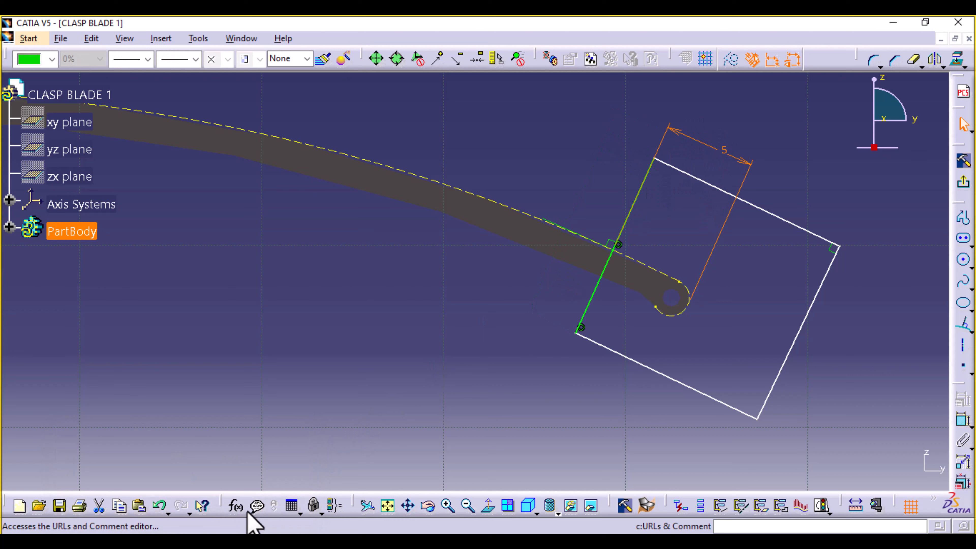
# Finish the sketch and cut it as a pocket with a depth of 7 mm and mirrored extent.
pyautogui.click(961, 186)
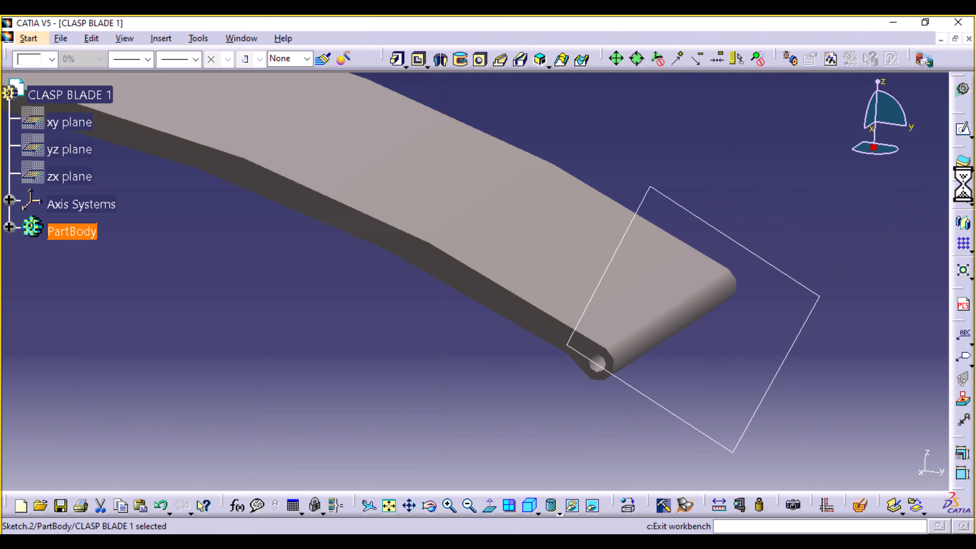
pyautogui.click(418, 59)
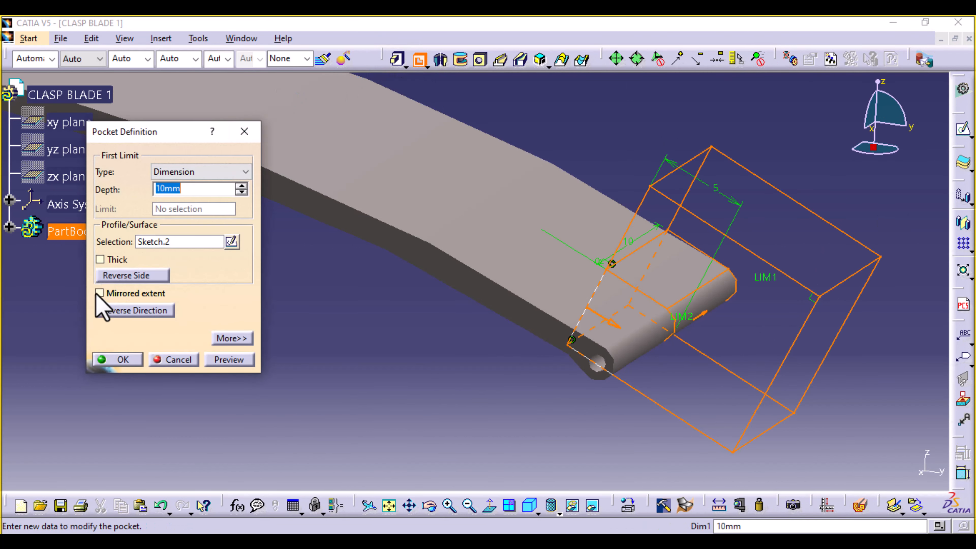
pyautogui.click(99, 293)
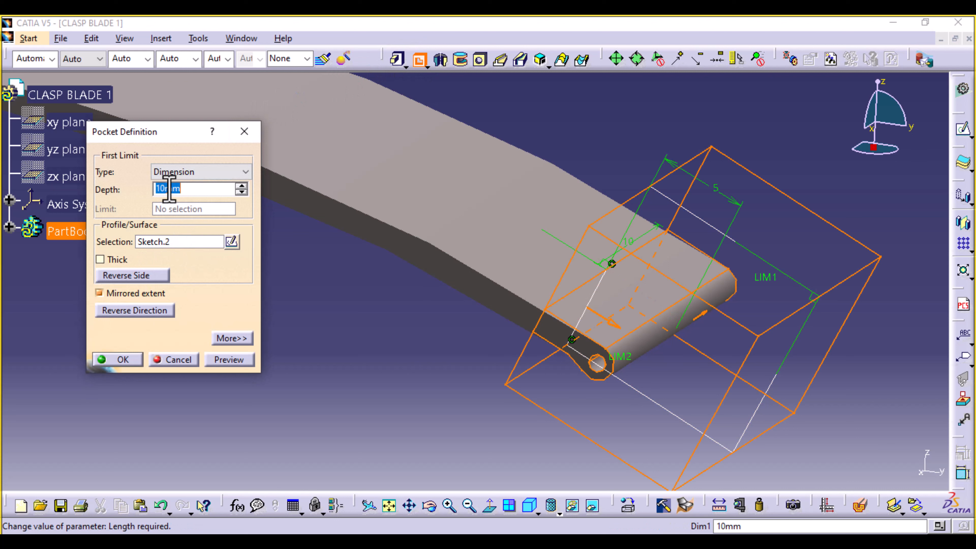
pyautogui.click(228, 360)
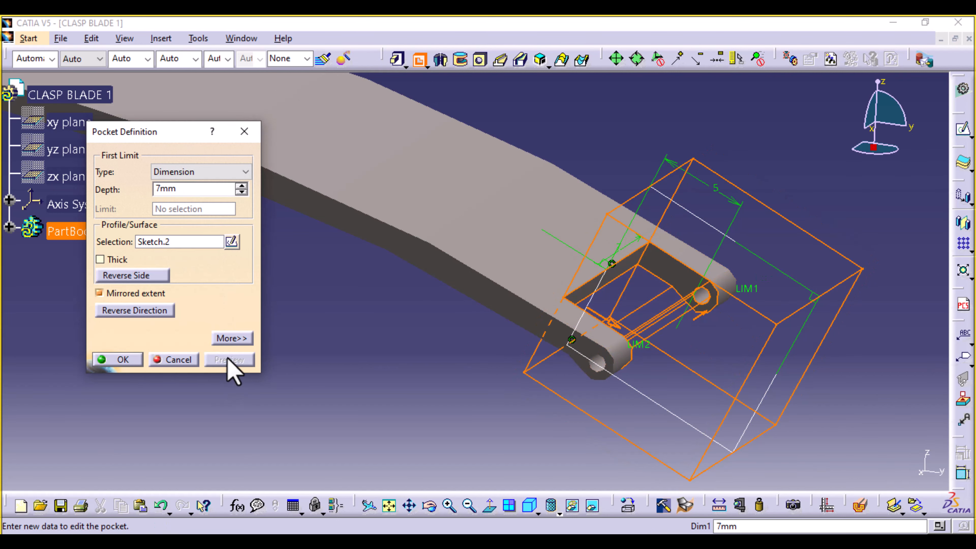
pyautogui.click(122, 360)
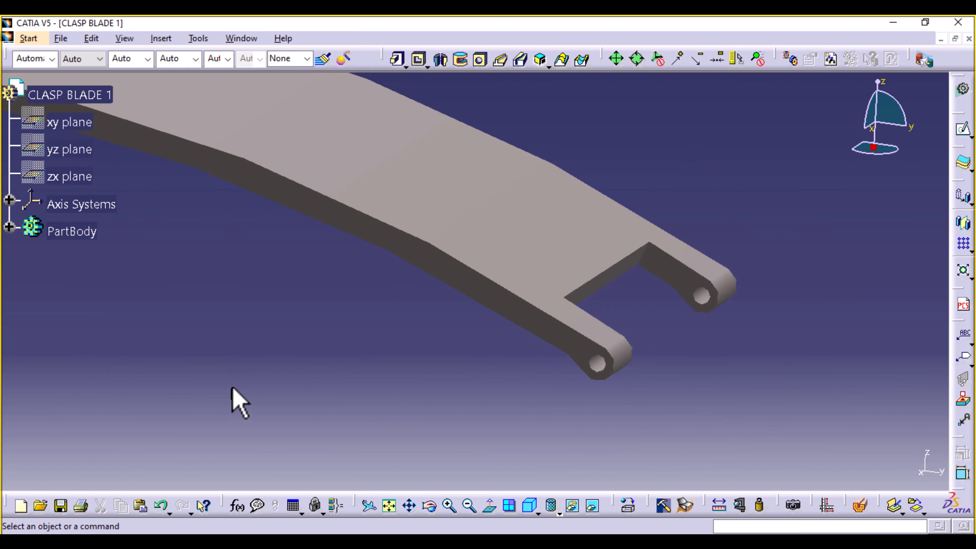
# Start another sketch on the yz plane of the axis system.
pyautogui.moveTo(281, 296); pyautogui.dragTo(390, 360, button='middle')
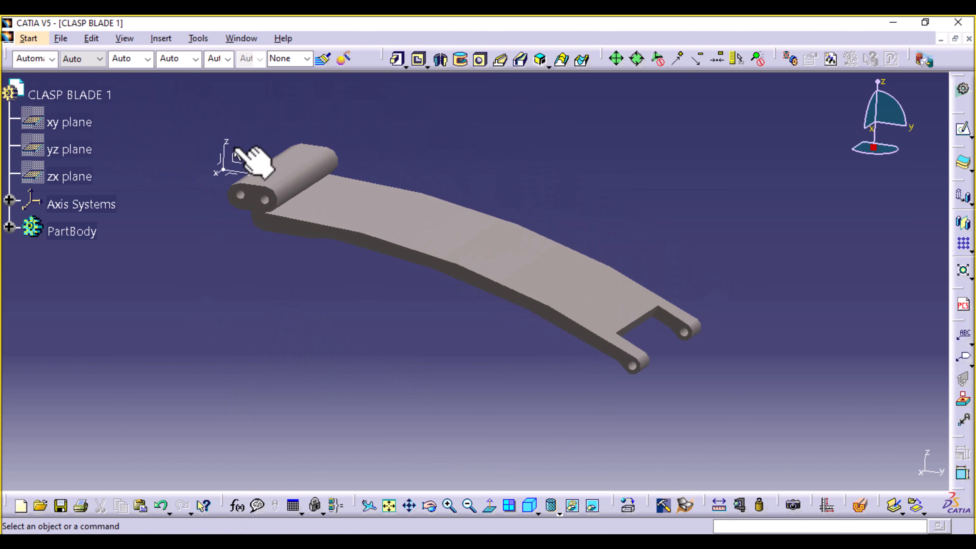
pyautogui.click(248, 165)
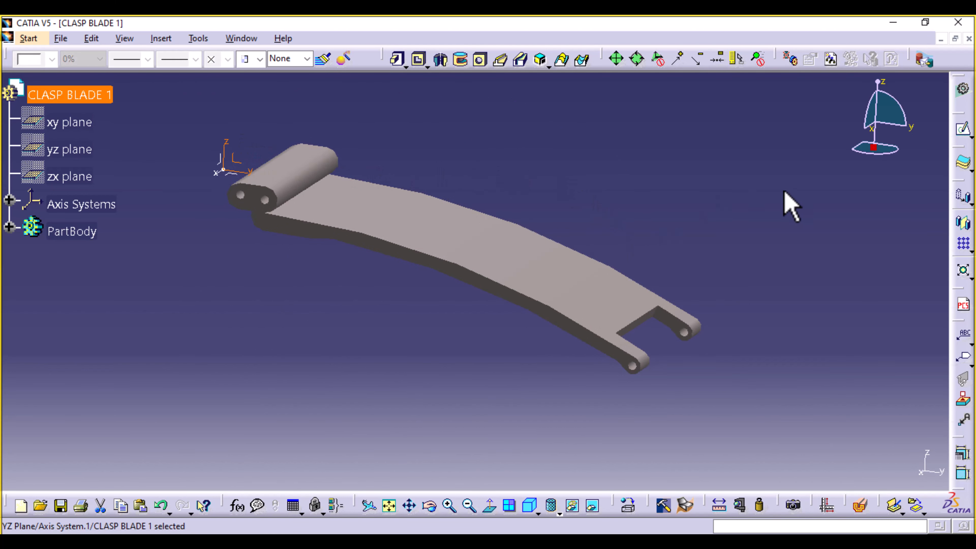
pyautogui.click(964, 131)
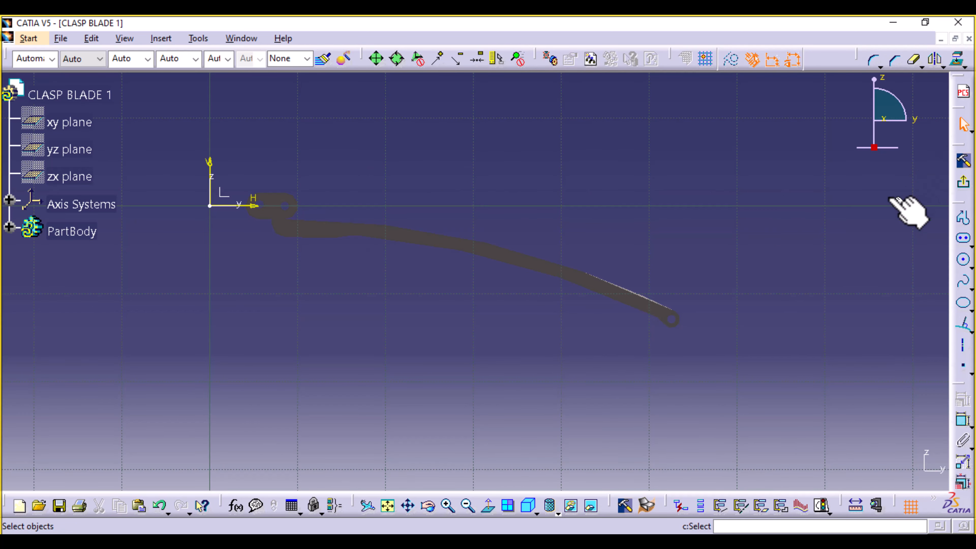
pyautogui.moveTo(653, 369)
pyautogui.mouseDown(button='middle')
pyautogui.moveTo(621, 367)
pyautogui.moveTo(600, 296)
pyautogui.mouseUp(button='middle')
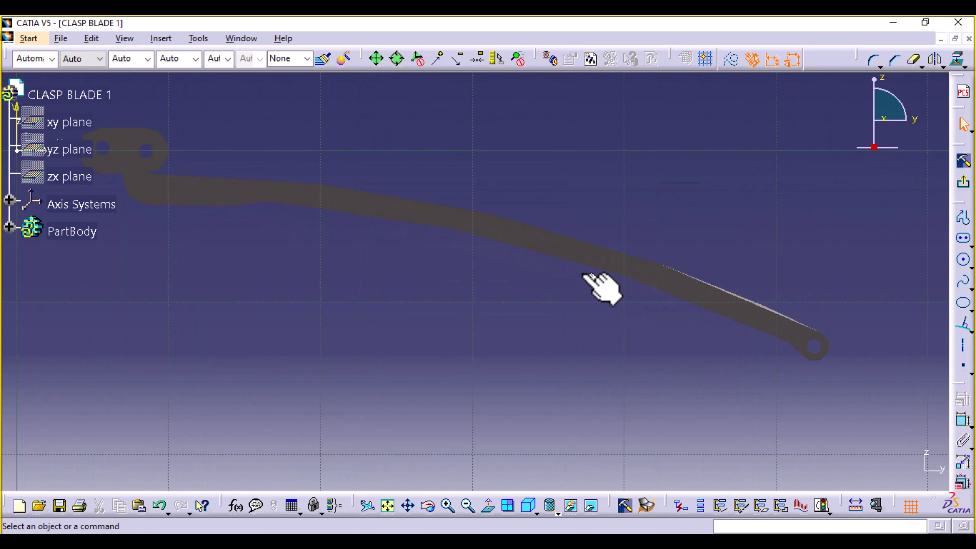
# Project the blade's upper edge and the four outer edges of its mounting end into the sketch as construction geometry.
pyautogui.click(545, 229)
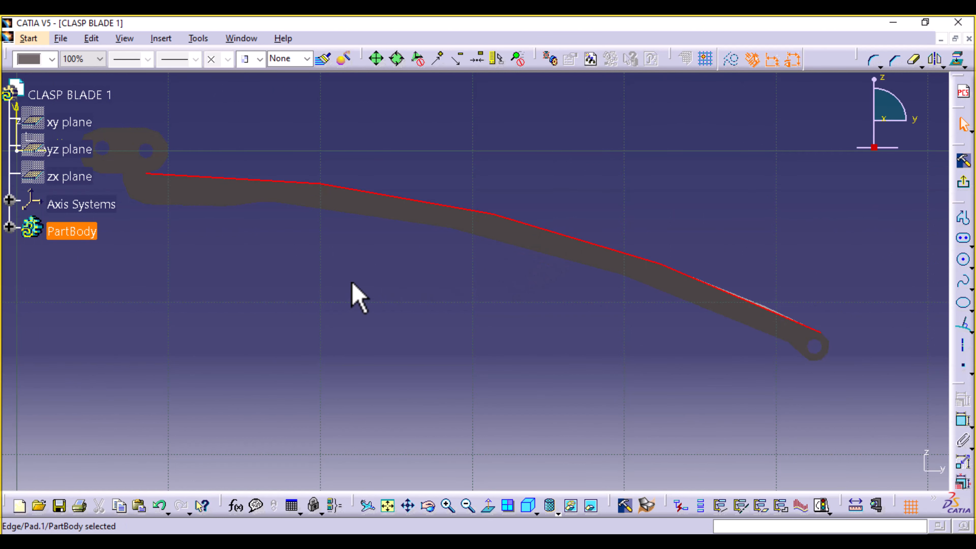
pyautogui.moveTo(357, 292); pyautogui.dragTo(438, 312, button='middle')
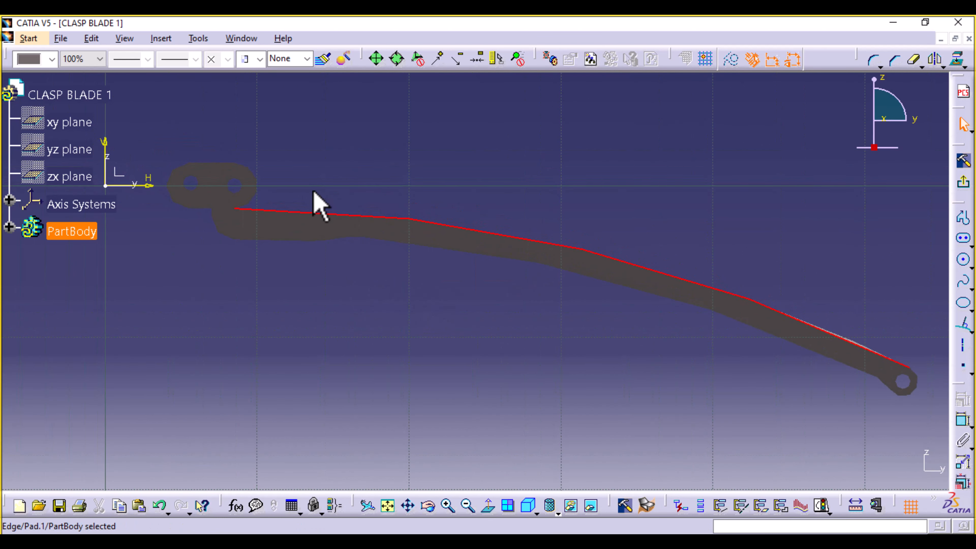
pyautogui.keyDown('ctrl'); pyautogui.click(258, 187); pyautogui.keyUp('ctrl')
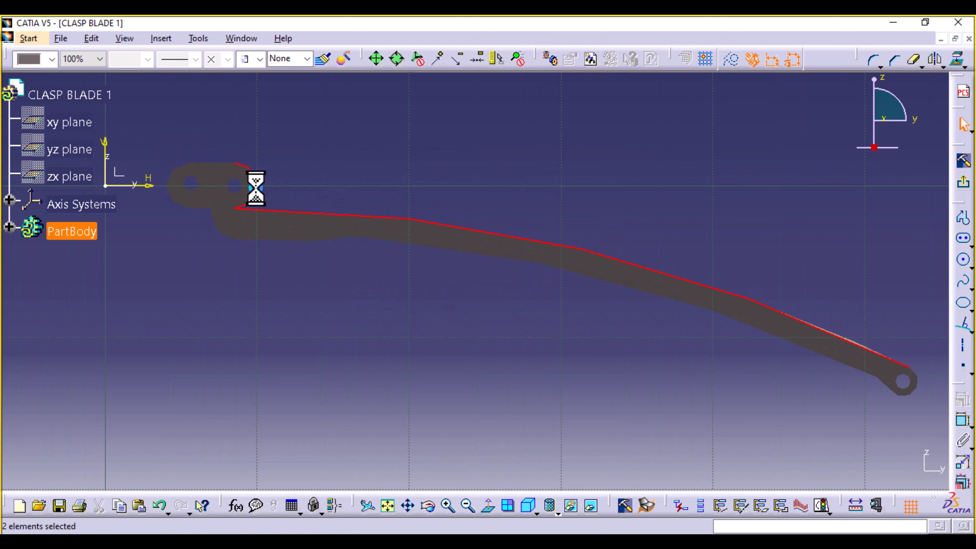
pyautogui.keyDown('ctrl'); pyautogui.click(213, 163); pyautogui.keyUp('ctrl')
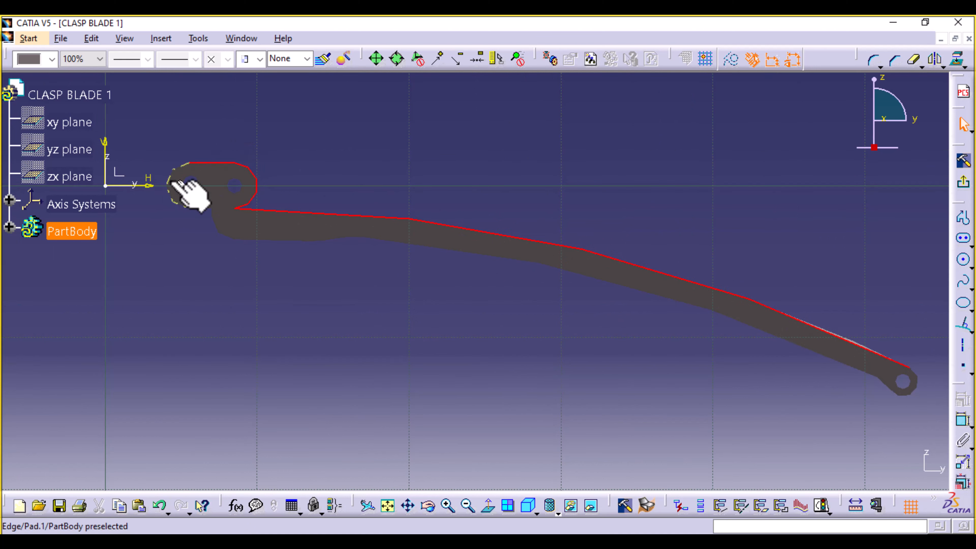
pyautogui.keyDown('ctrl'); pyautogui.click(173, 182); pyautogui.keyUp('ctrl')
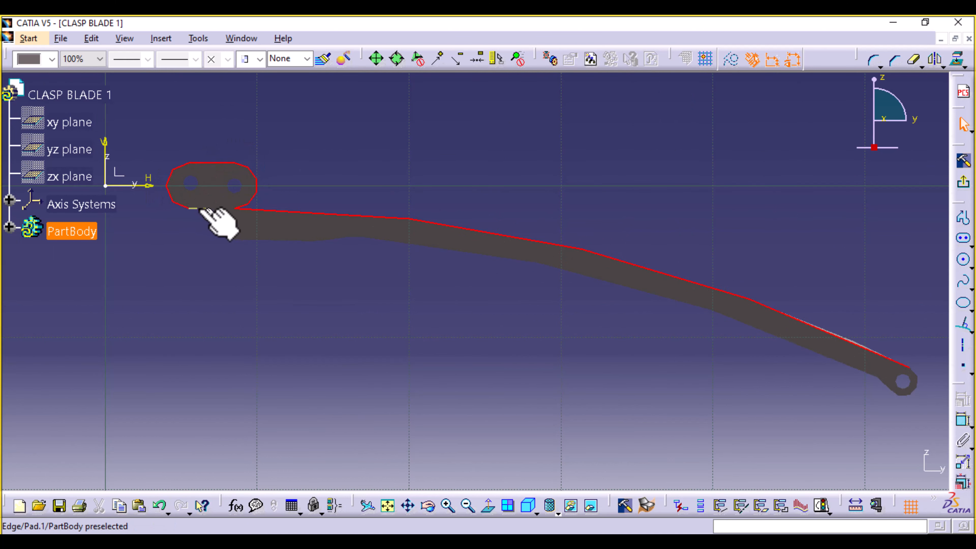
pyautogui.keyDown('ctrl'); pyautogui.click(197, 208); pyautogui.keyUp('ctrl')
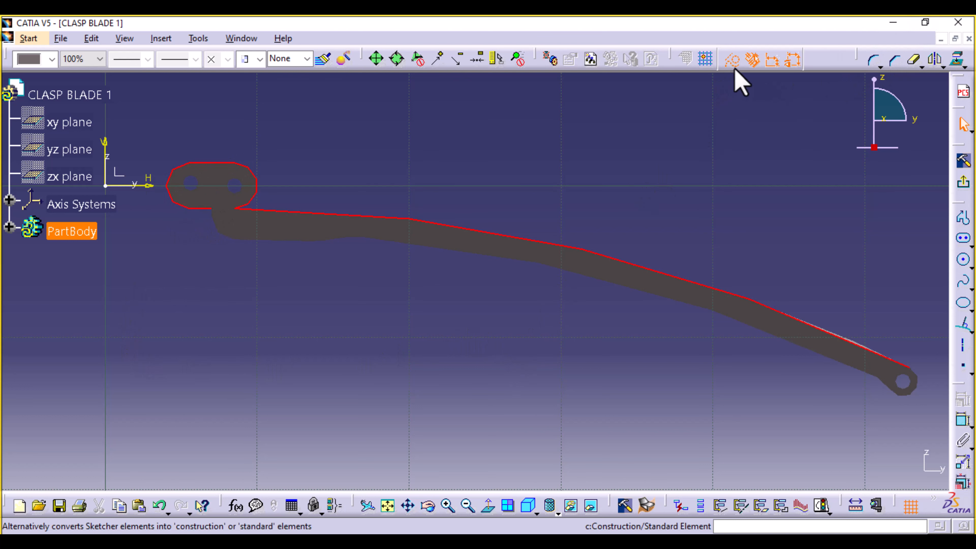
pyautogui.click(959, 61)
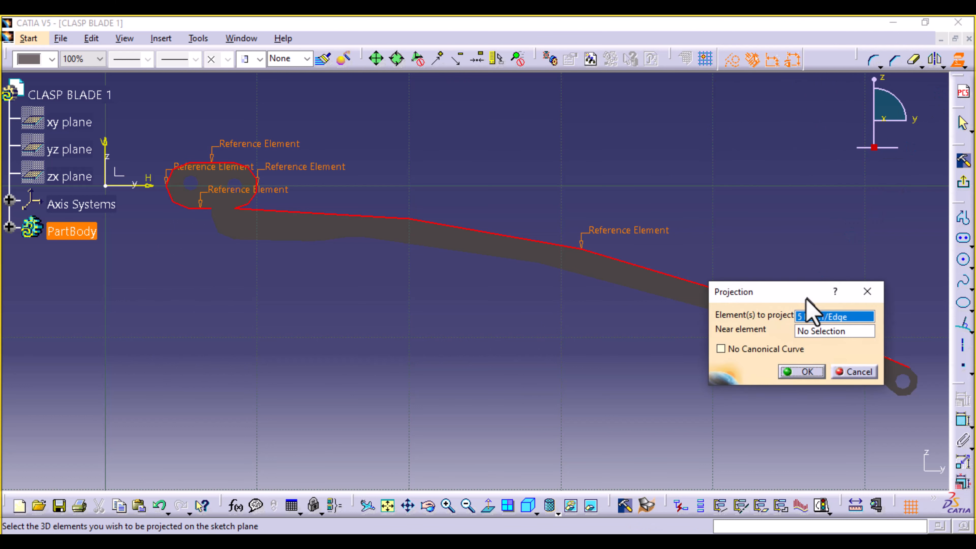
pyautogui.click(656, 357)
pyautogui.moveTo(619, 349); pyautogui.dragTo(559, 310, button='middle')
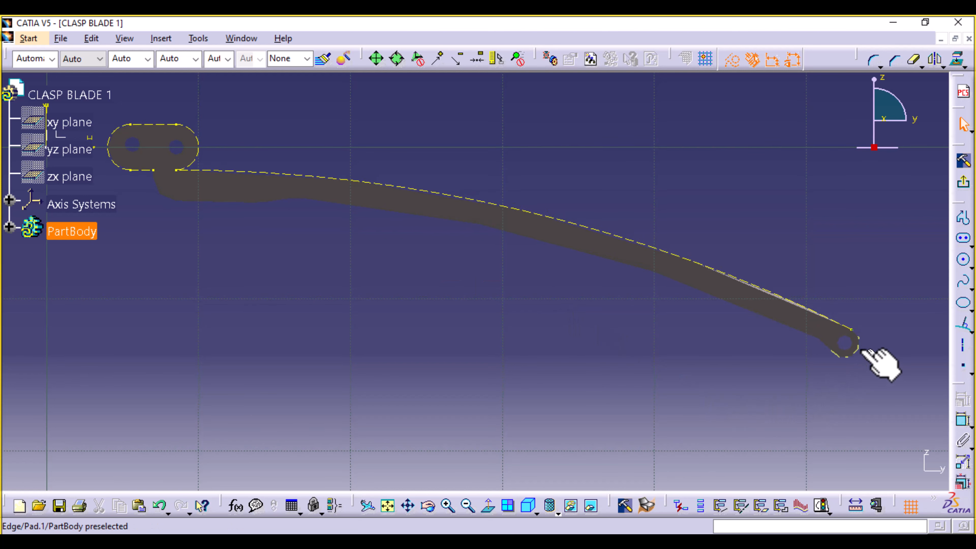
# Project the blade tip's outer arc as construction geometry and the tip hole's edge as standard geometry.
pyautogui.click(861, 344)
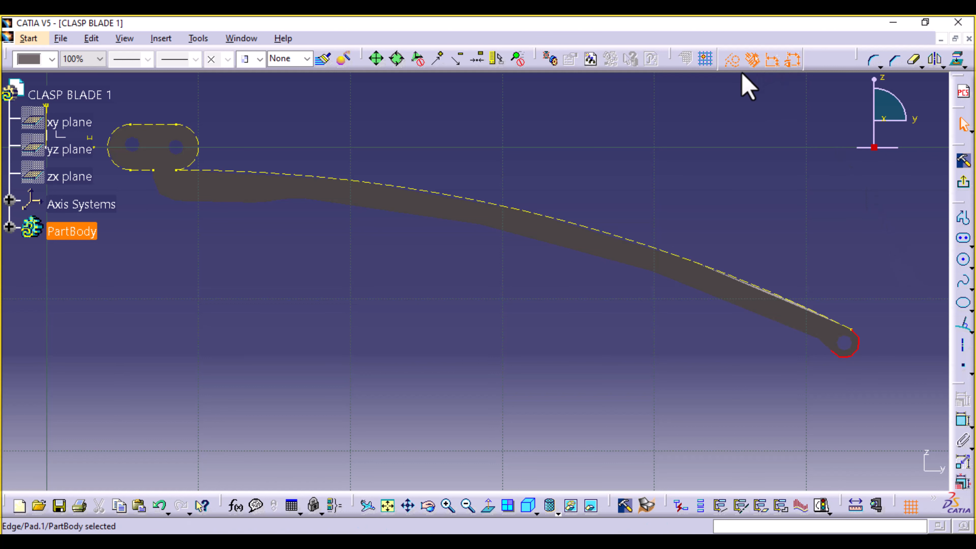
pyautogui.click(961, 63)
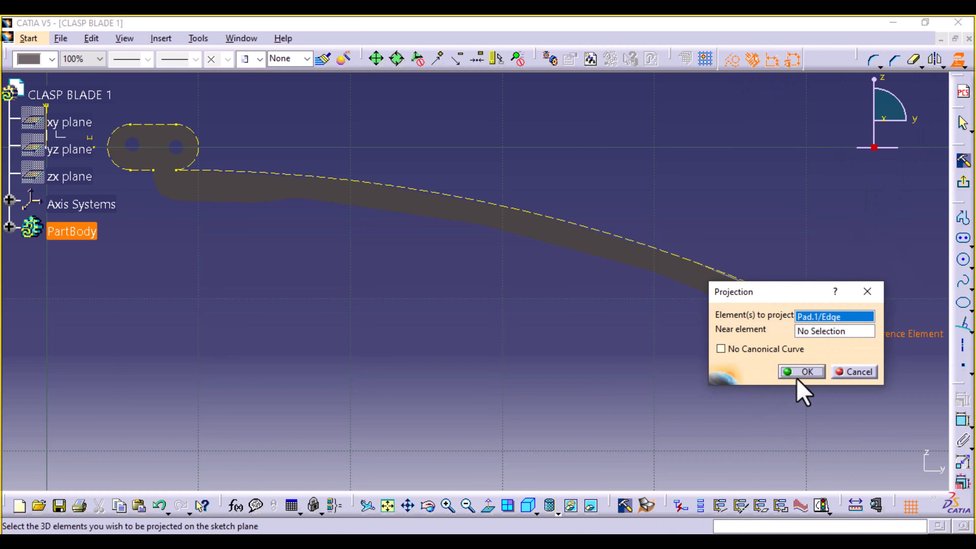
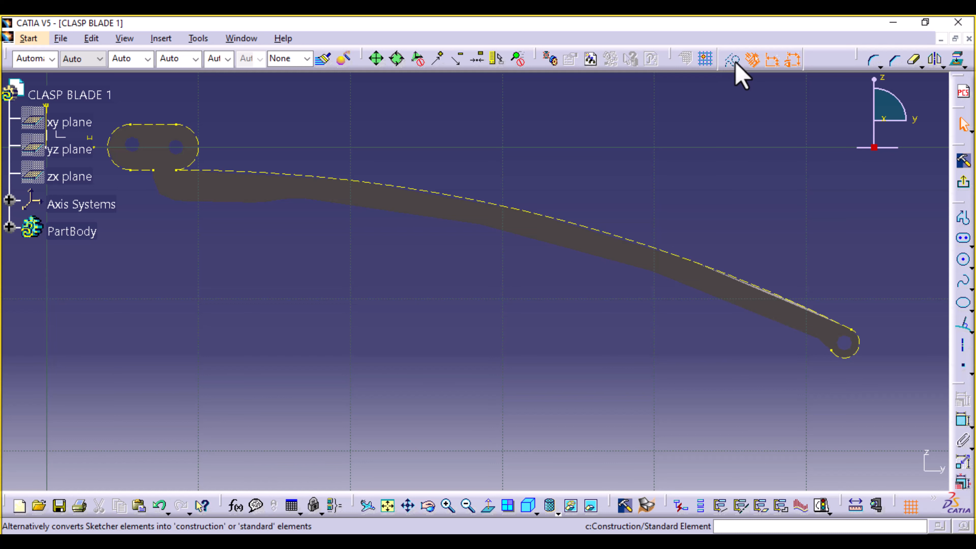
pyautogui.click(846, 348)
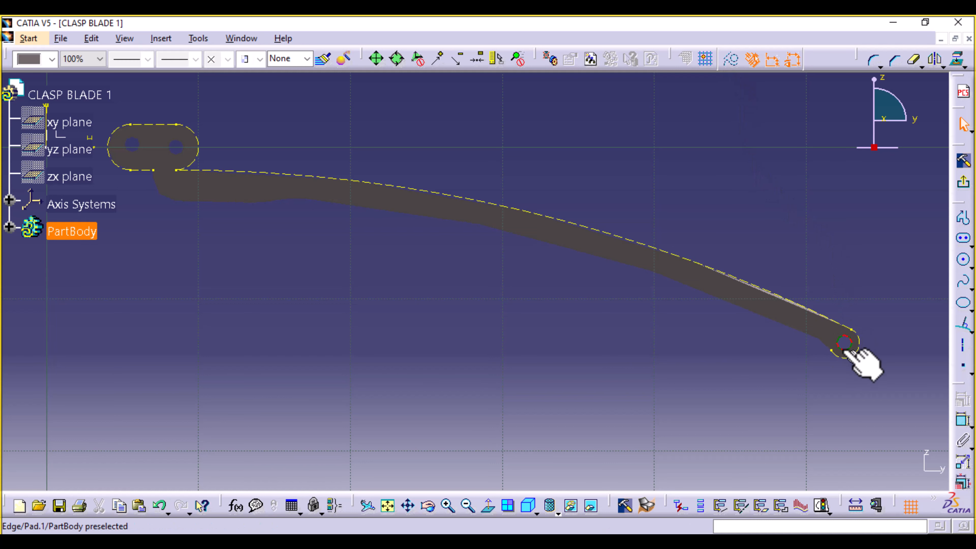
pyautogui.click(959, 60)
pyautogui.click(807, 371)
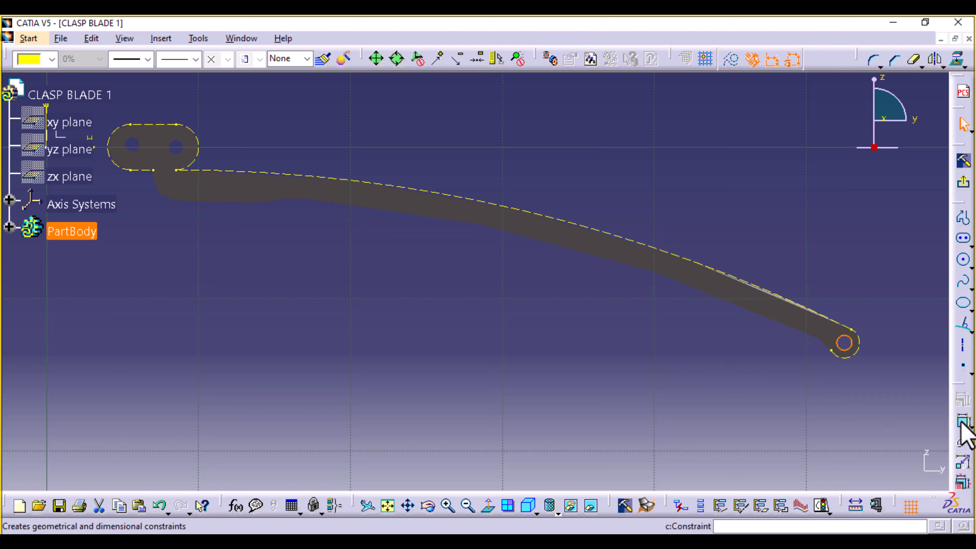
# Draw a circle of about 44 mm radius below the blade and delete its radius constraint.
pyautogui.click(963, 260)
pyautogui.moveTo(416, 338)
pyautogui.mouseDown(button='middle')
pyautogui.moveTo(464, 316)
pyautogui.moveTo(458, 451)
pyautogui.moveTo(469, 465)
pyautogui.moveTo(506, 344)
pyautogui.moveTo(535, 320)
pyautogui.mouseUp(button='middle')
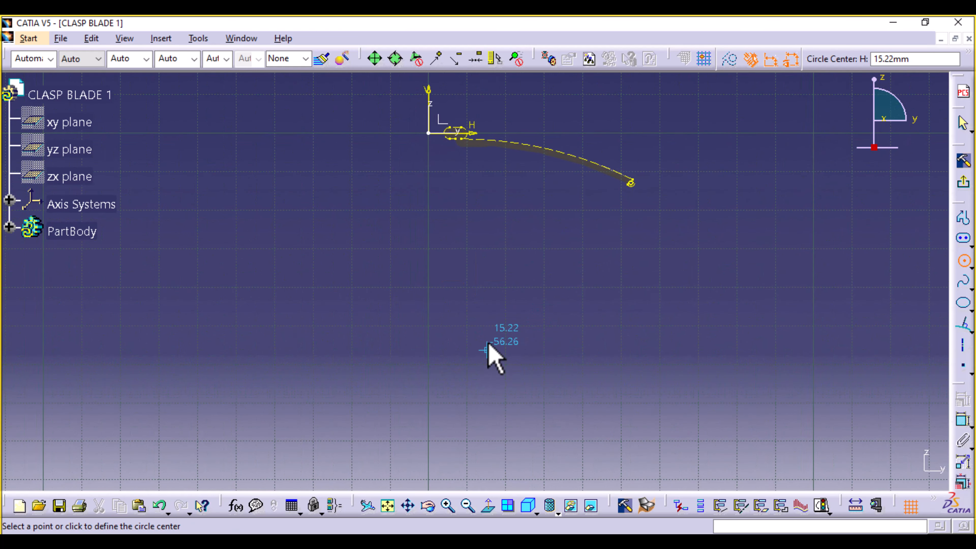
pyautogui.click(482, 329)
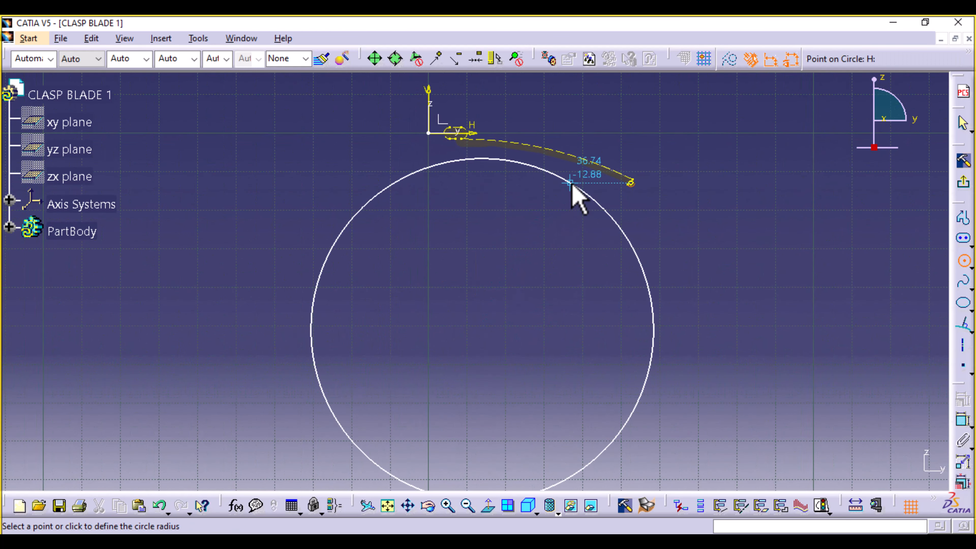
pyautogui.click(571, 184)
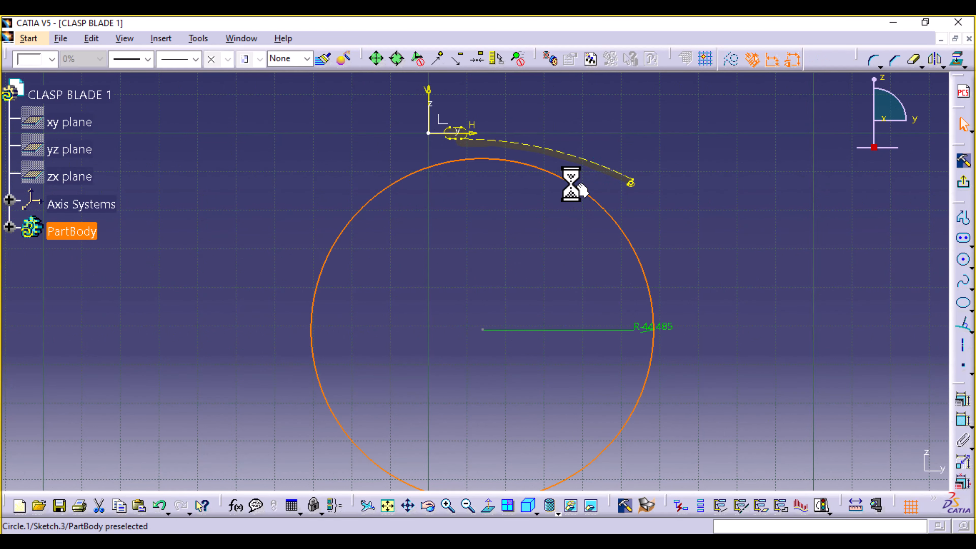
pyautogui.click(654, 327)
pyautogui.press('Delete')
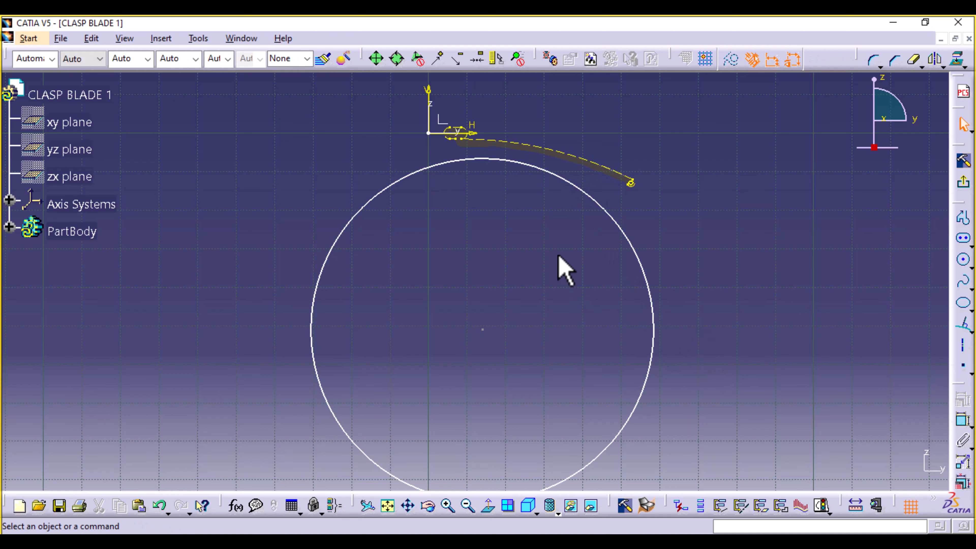
# Make the circle concentric with the projected upper edge arc of the blade.
pyautogui.moveTo(555, 232)
pyautogui.keyDown('ctrl'); pyautogui.mouseDown(button='middle')
pyautogui.moveTo(549, 192)
pyautogui.moveTo(527, 342)
pyautogui.mouseUp(button='middle'); pyautogui.keyUp('ctrl')
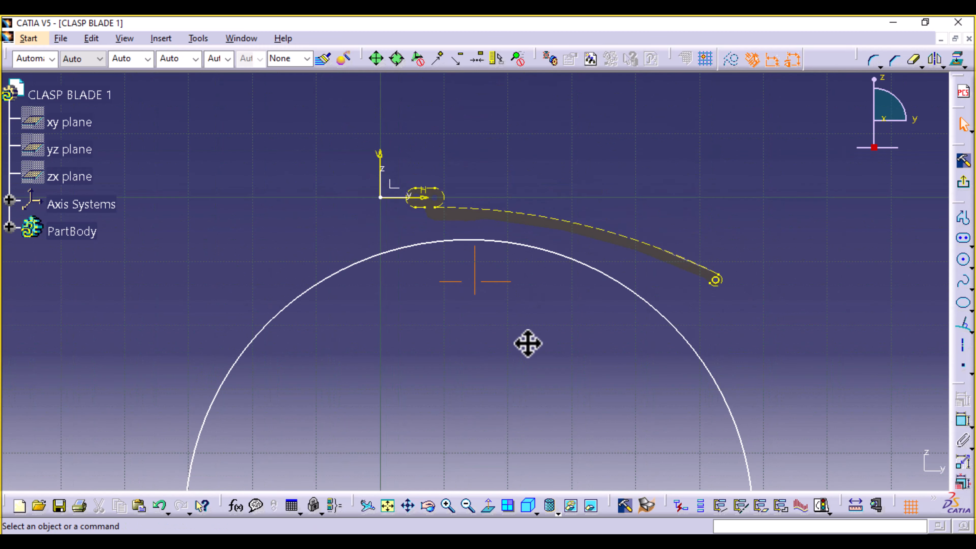
pyautogui.click(594, 271)
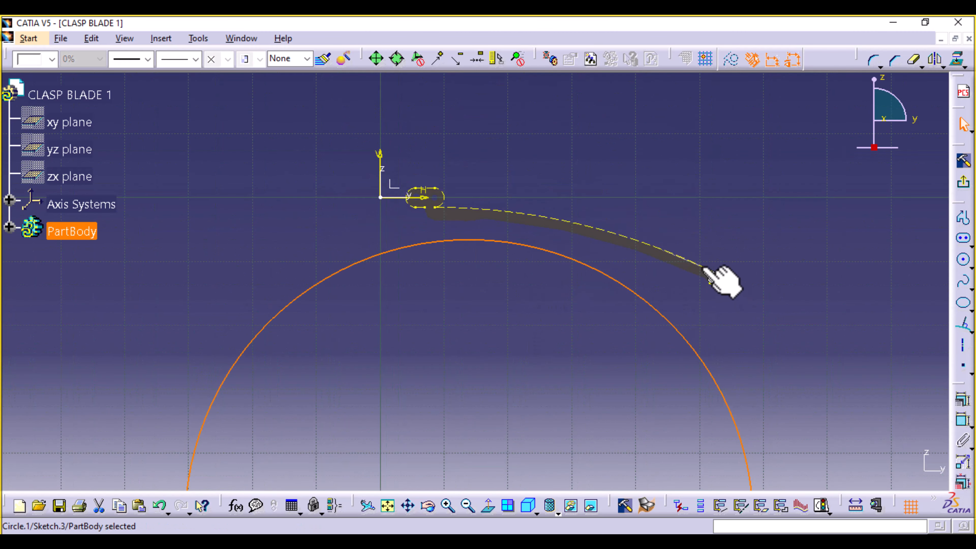
pyautogui.keyDown('ctrl'); pyautogui.click(716, 280); pyautogui.keyUp('ctrl')
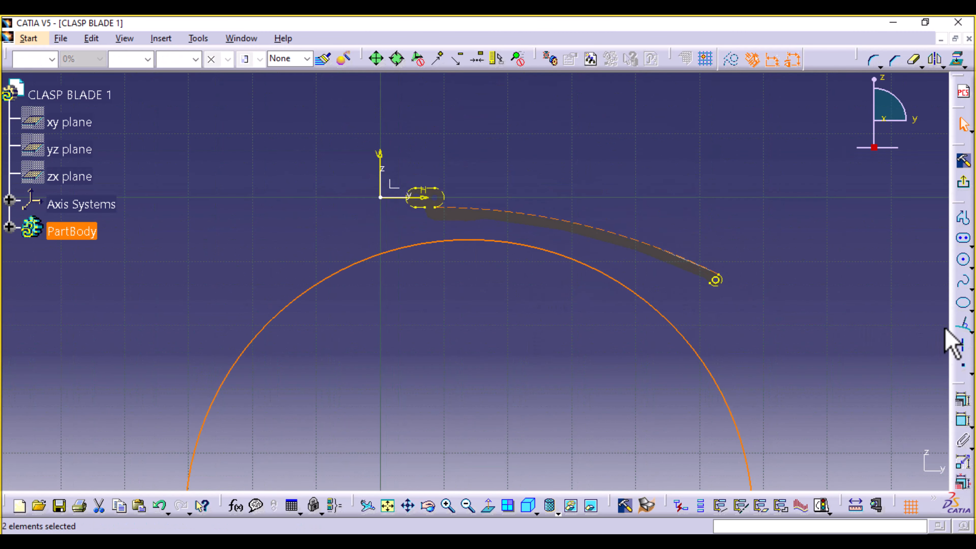
pyautogui.click(963, 420)
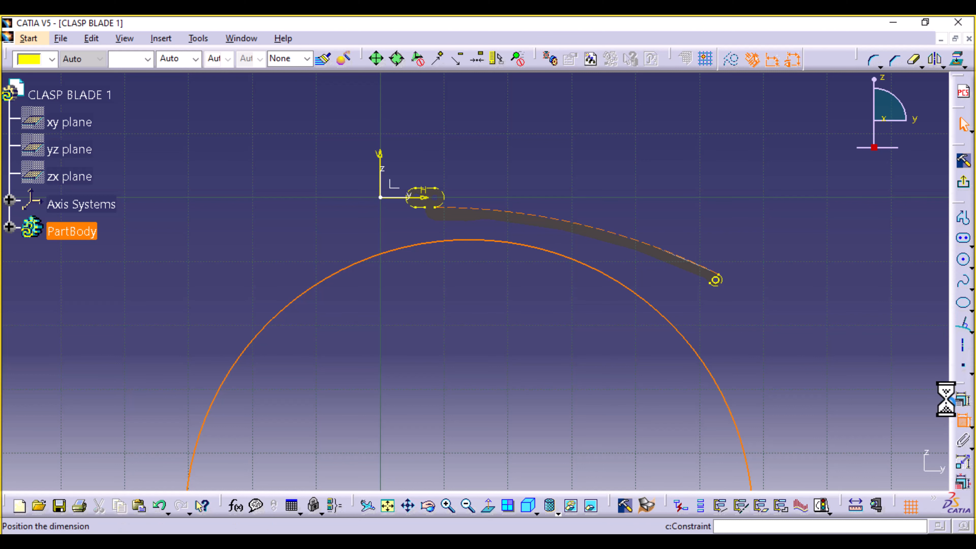
pyautogui.rightClick(828, 290)
pyautogui.click(860, 390)
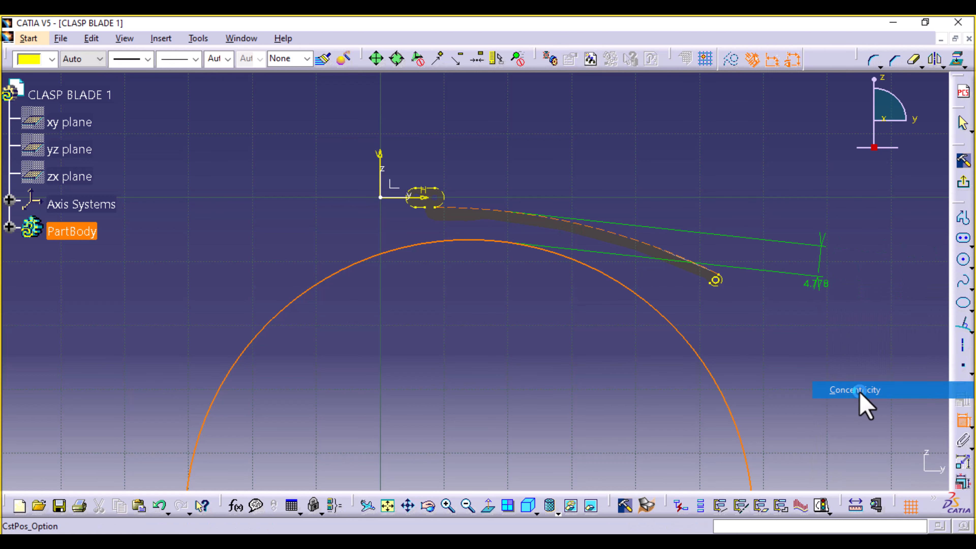
# Dimension the offset between the circle and the projected upper arc, and reduce it so the circle runs inside the blade.
pyautogui.moveTo(619, 324); pyautogui.dragTo(619, 424, button='middle')
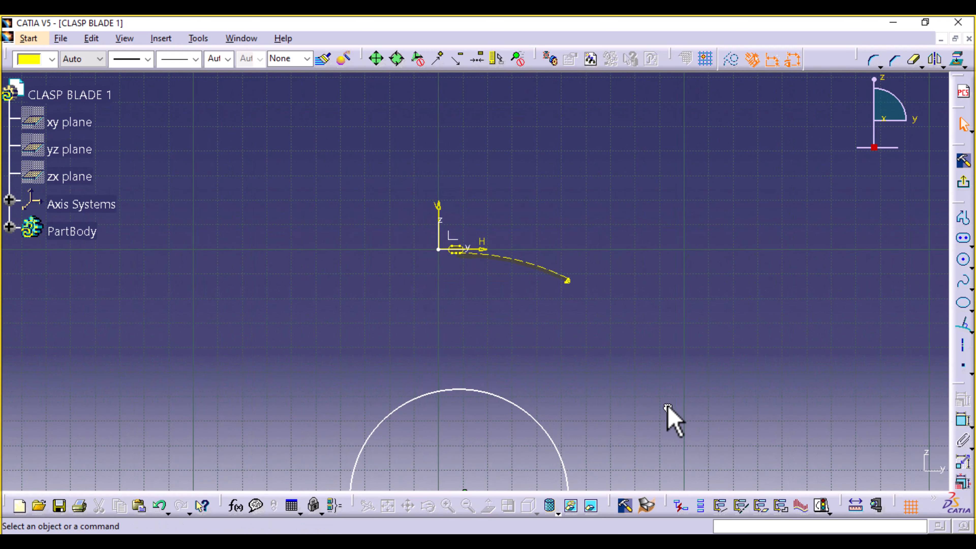
pyautogui.moveTo(556, 442); pyautogui.dragTo(553, 363)
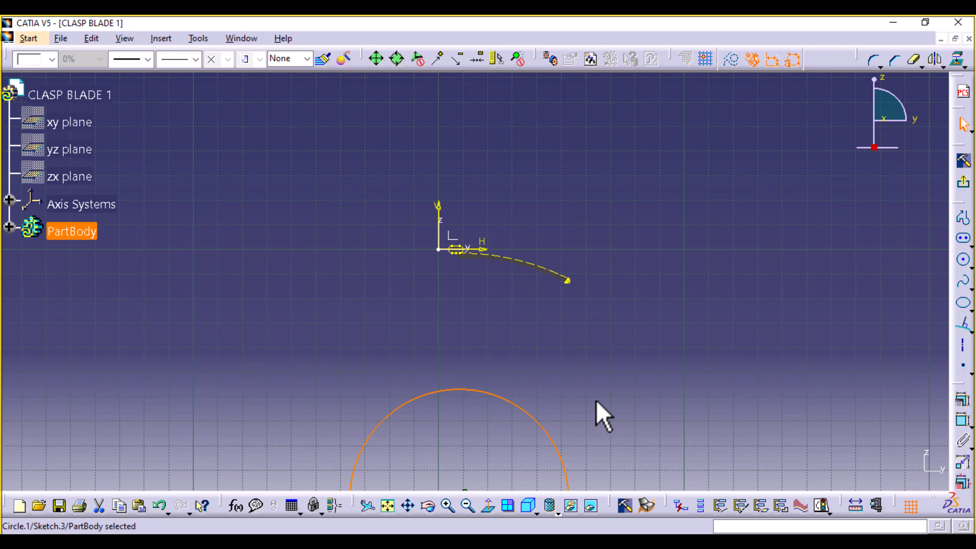
pyautogui.moveTo(599, 371)
pyautogui.mouseDown(button='middle')
pyautogui.moveTo(592, 313)
pyautogui.moveTo(602, 308)
pyautogui.mouseUp(button='middle')
pyautogui.click(963, 422)
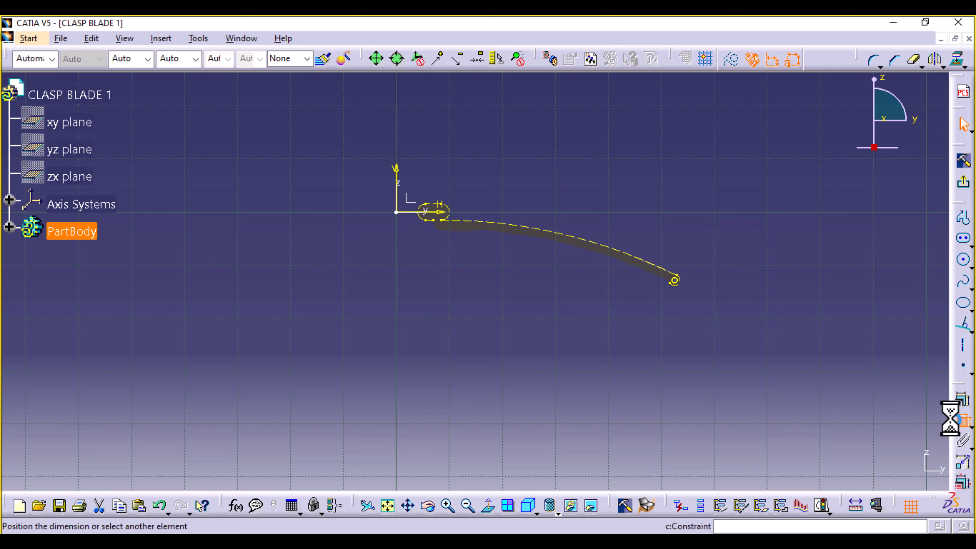
pyautogui.click(582, 240)
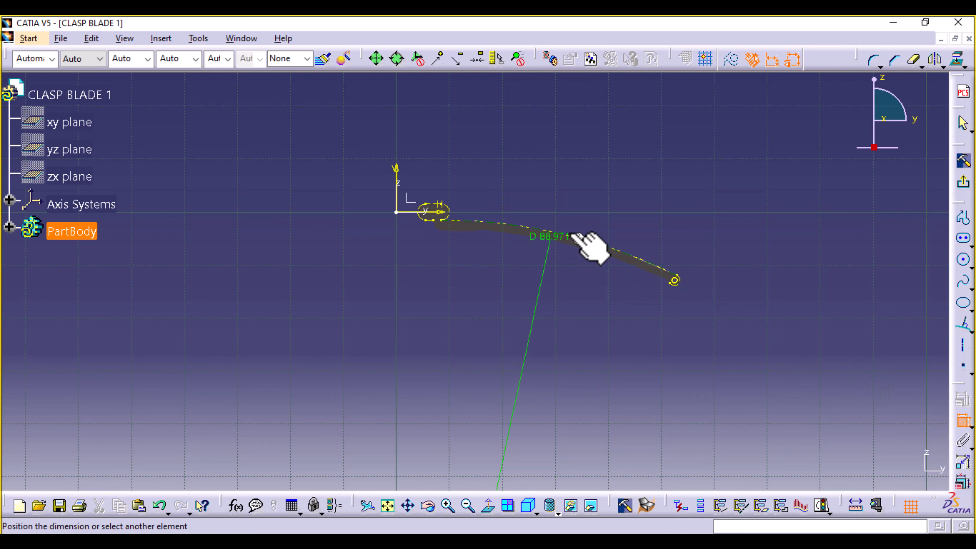
pyautogui.rightClick(577, 295)
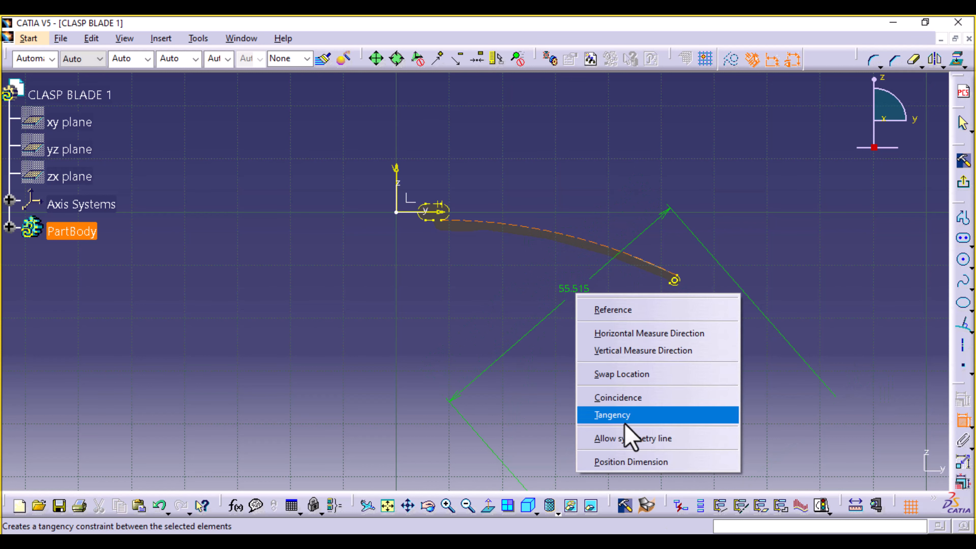
pyautogui.click(540, 381)
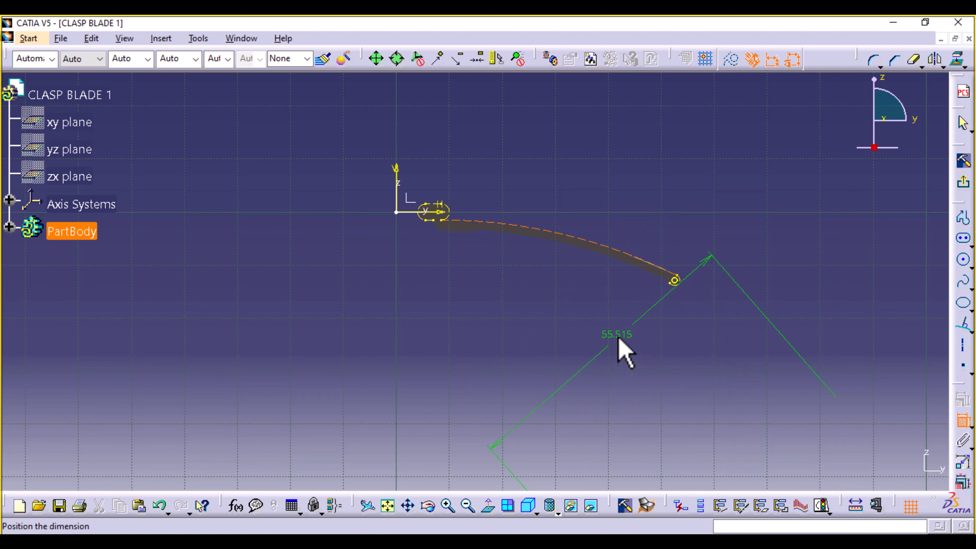
pyautogui.click(613, 331)
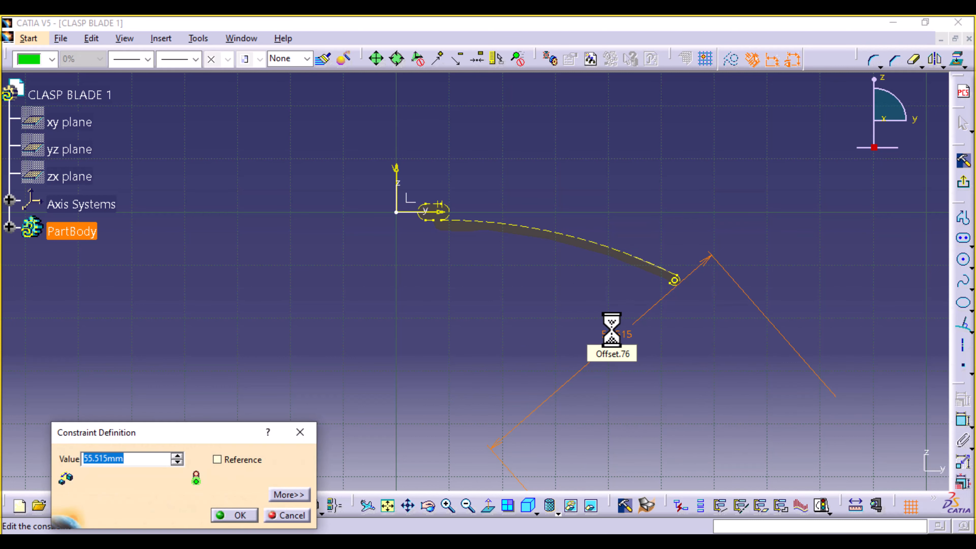
pyautogui.press('Return')
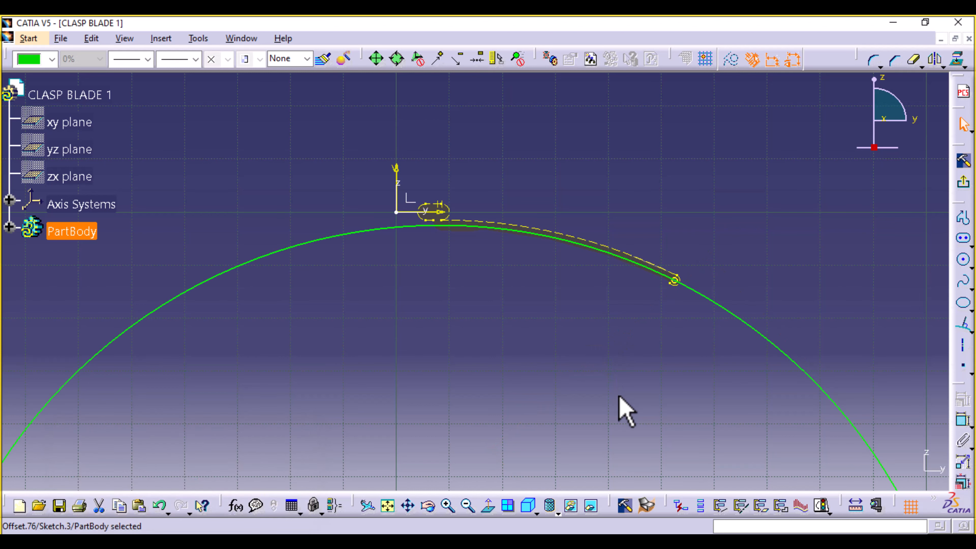
# Add a corner between the offset circle and the projected outer arc at the blade tip, trimming both curves.
pyautogui.moveTo(623, 414)
pyautogui.mouseDown(button='middle')
pyautogui.moveTo(609, 323)
pyautogui.moveTo(626, 286)
pyautogui.moveTo(447, 285)
pyautogui.moveTo(423, 355)
pyautogui.mouseUp(button='middle')
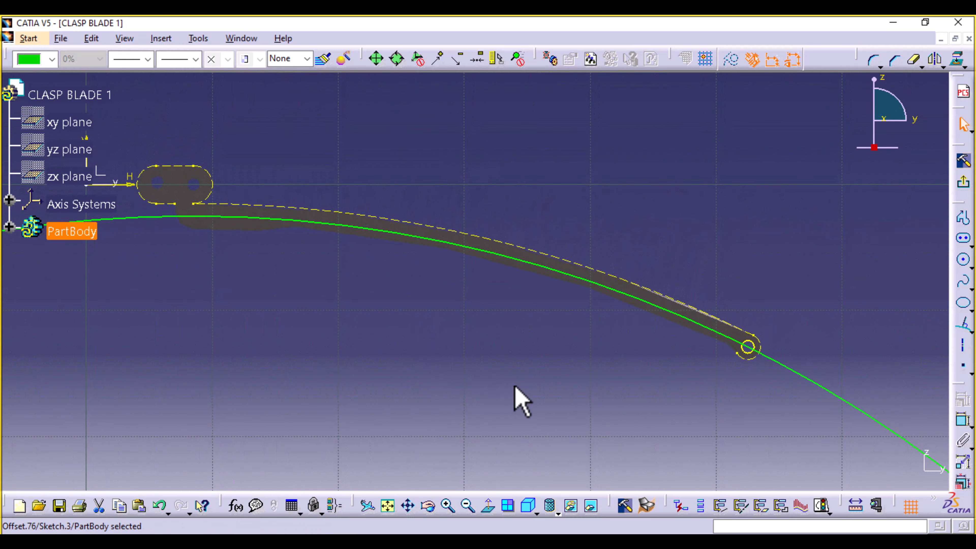
pyautogui.moveTo(559, 401); pyautogui.dragTo(525, 353, button='middle')
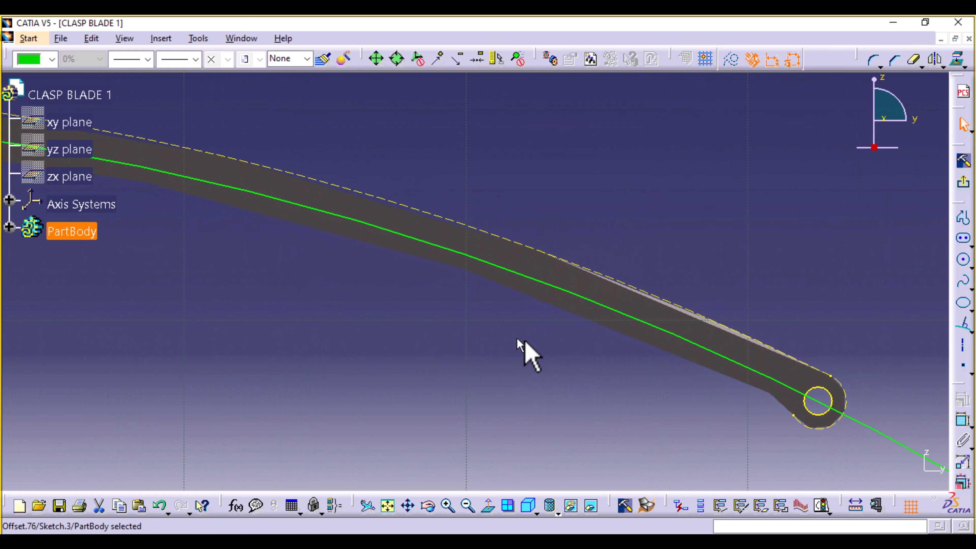
pyautogui.moveTo(680, 396); pyautogui.dragTo(536, 355, button='middle')
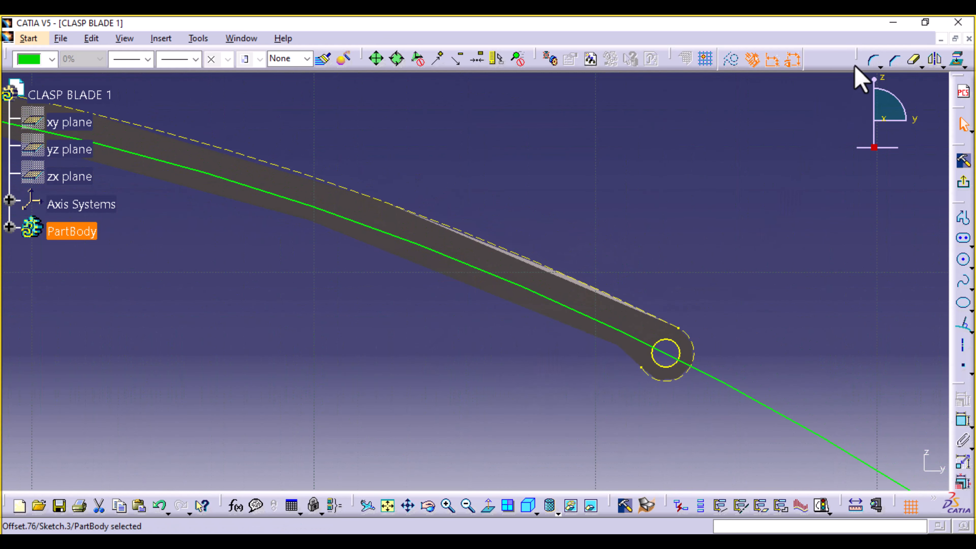
pyautogui.click(874, 61)
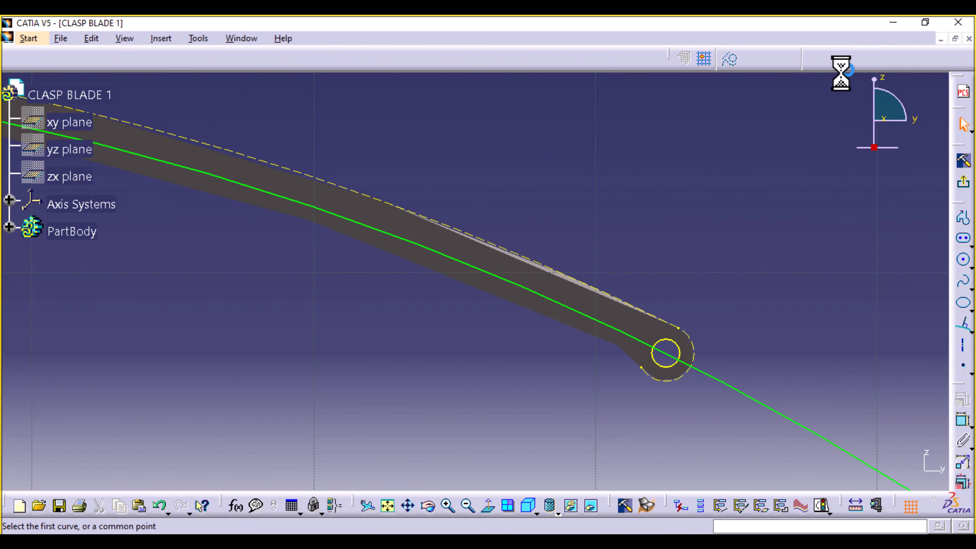
pyautogui.click(617, 330)
pyautogui.click(653, 375)
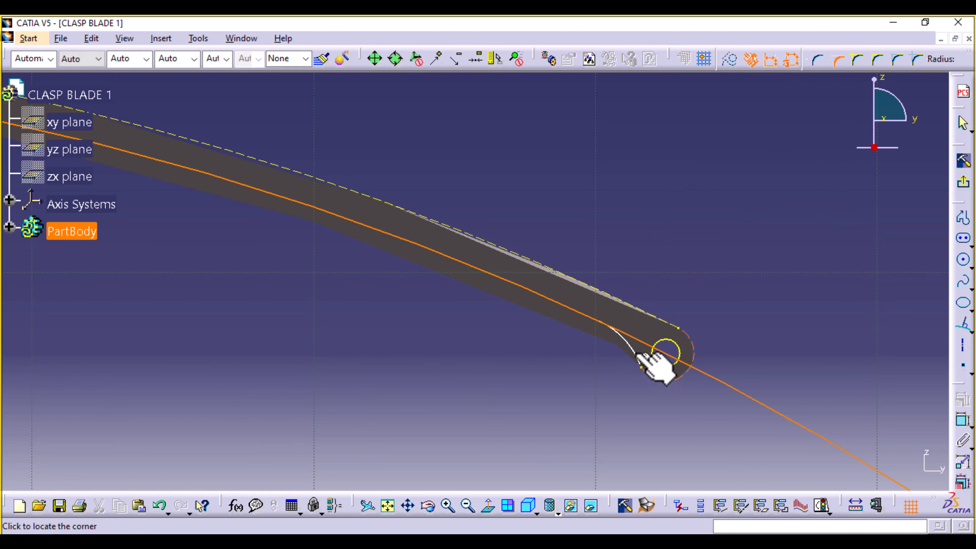
pyautogui.click(639, 355)
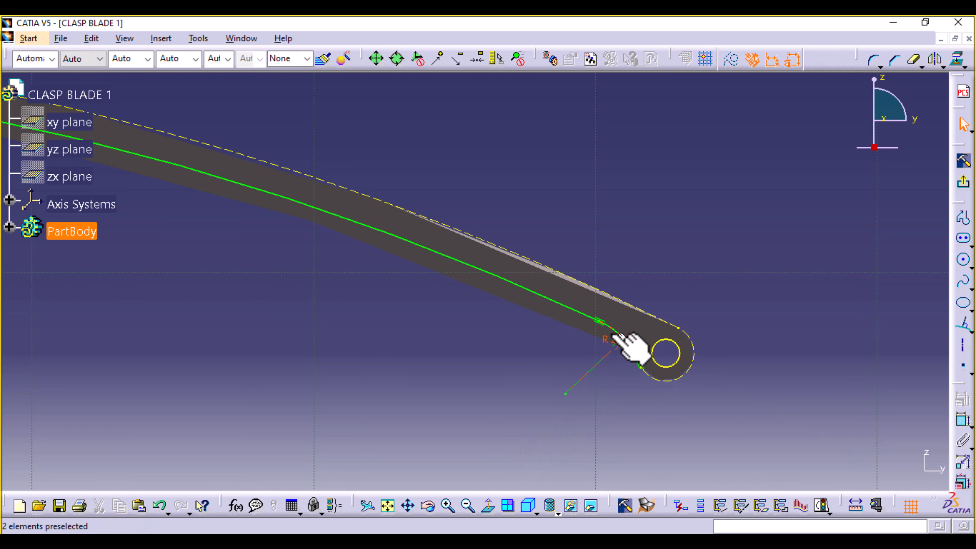
# Set the radius of the corner at the blade tip to 2.5 mm.
pyautogui.doubleClick(617, 344)
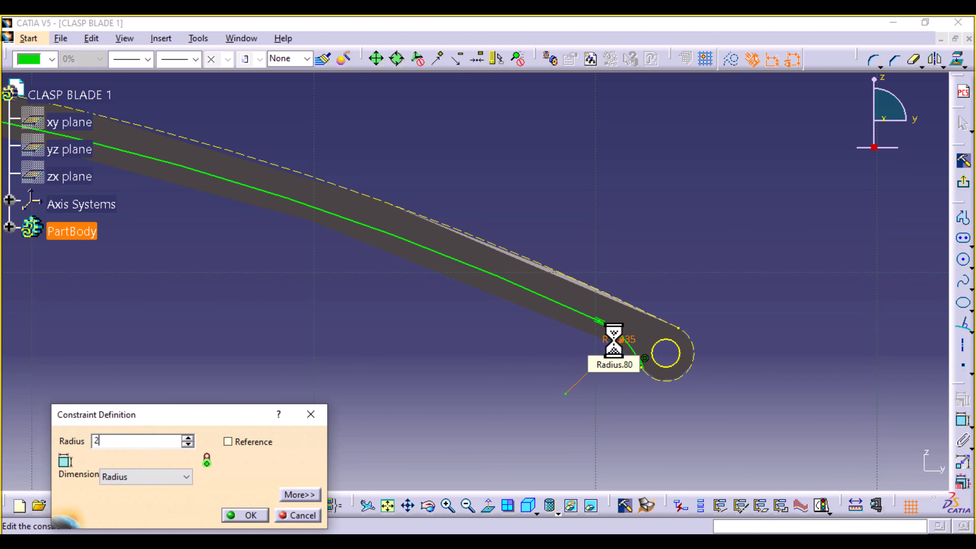
pyautogui.press('Return')
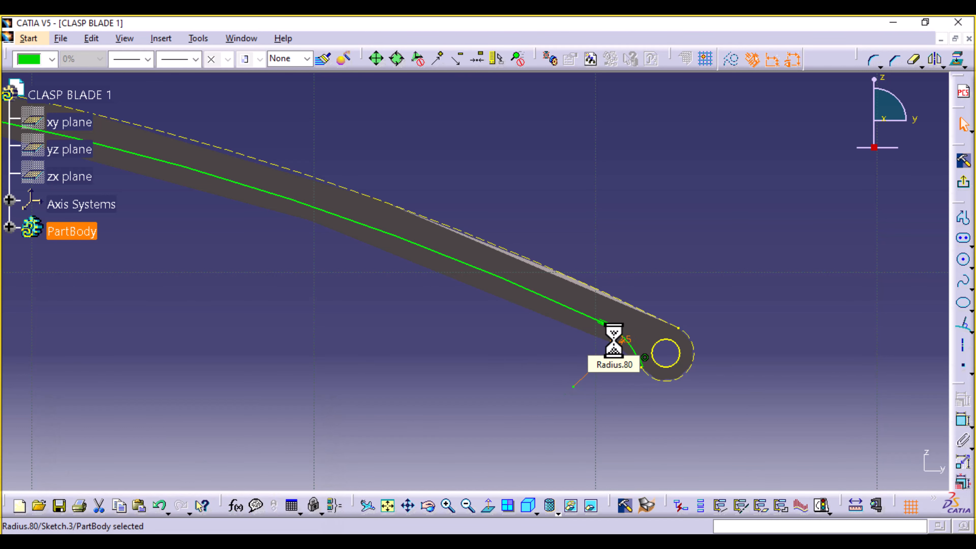
pyautogui.click(499, 390)
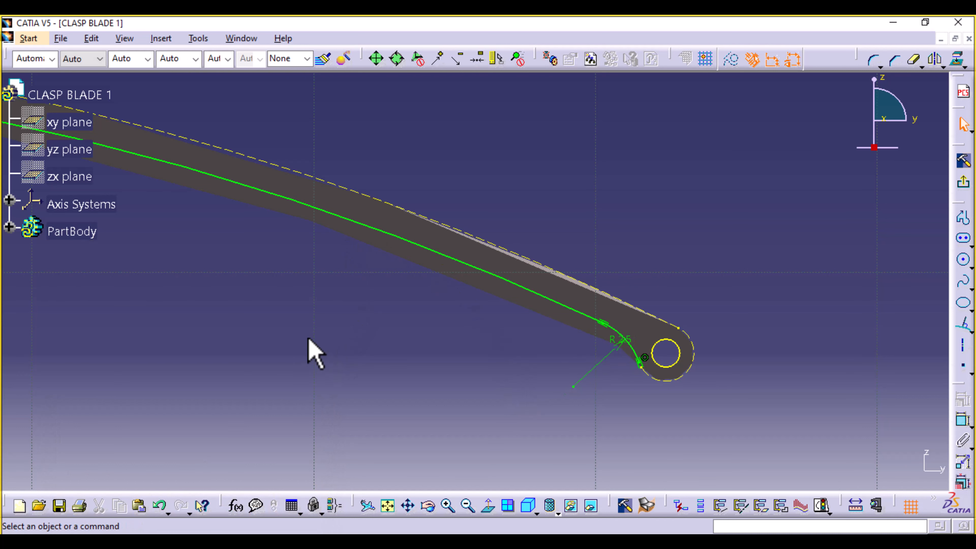
# Sketch two connected lines about 4.7 mm and 3.1 mm long along the blade's thick lower section, ending on the offset circle.
pyautogui.moveTo(314, 356); pyautogui.dragTo(839, 508, button='middle')
pyautogui.moveTo(277, 377); pyautogui.dragTo(749, 389, button='middle')
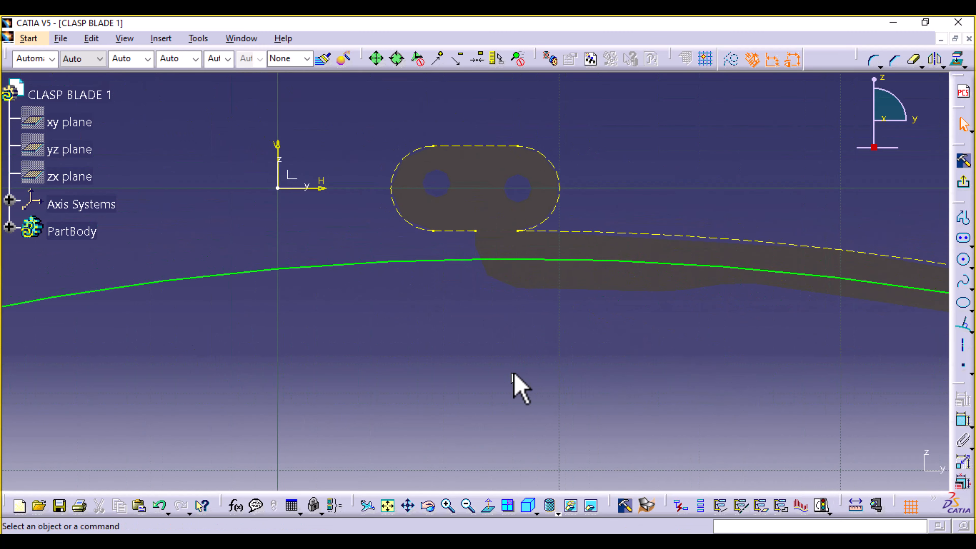
pyautogui.moveTo(477, 369); pyautogui.dragTo(381, 329, button='middle')
pyautogui.moveTo(492, 342); pyautogui.dragTo(492, 301, button='middle')
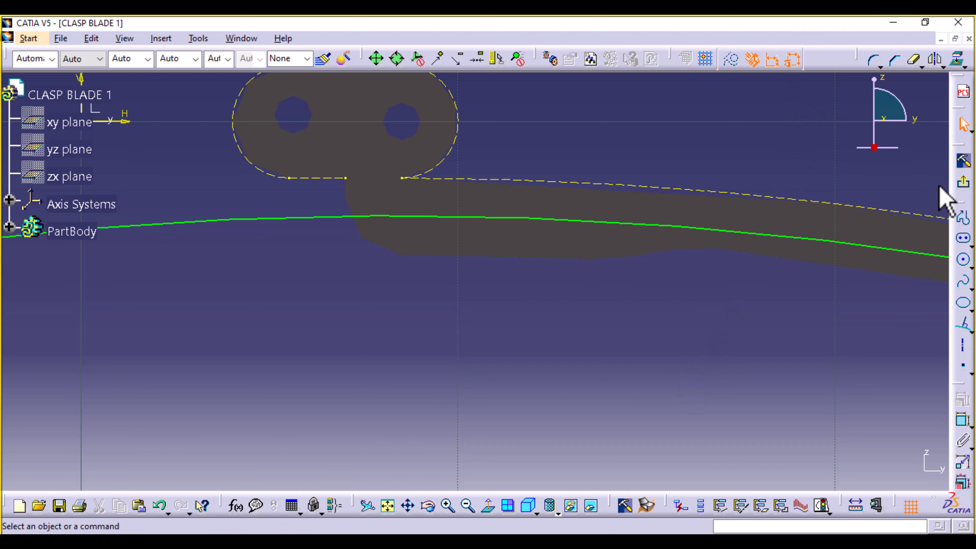
pyautogui.click(963, 220)
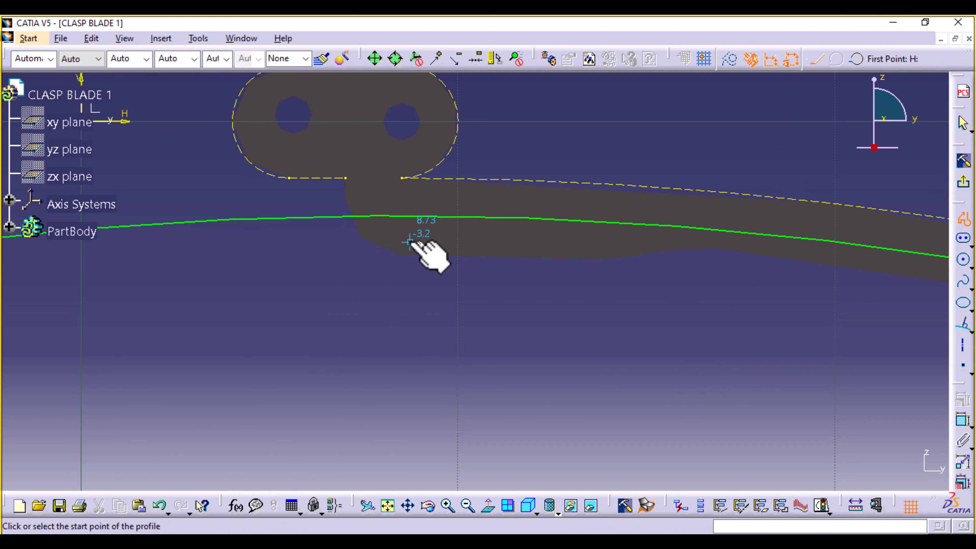
pyautogui.click(406, 238)
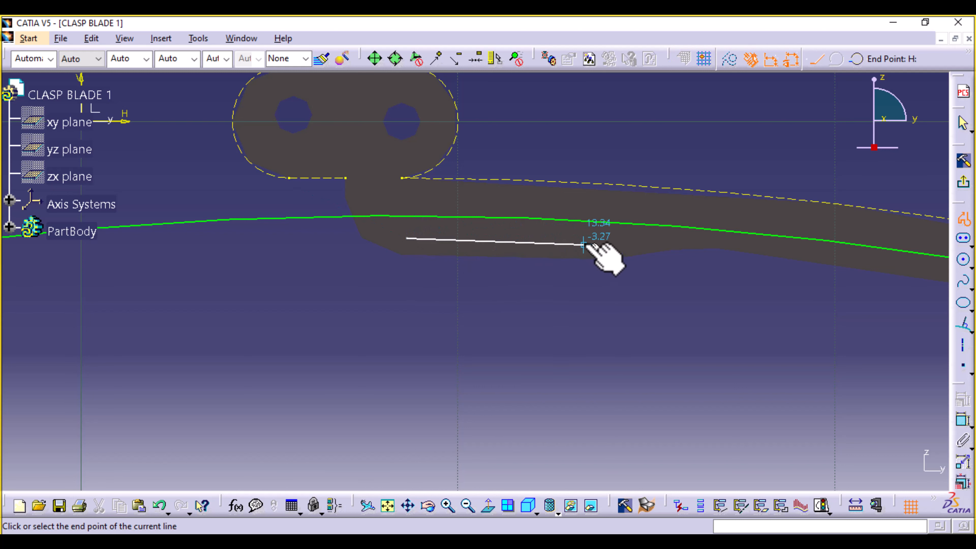
pyautogui.click(584, 245)
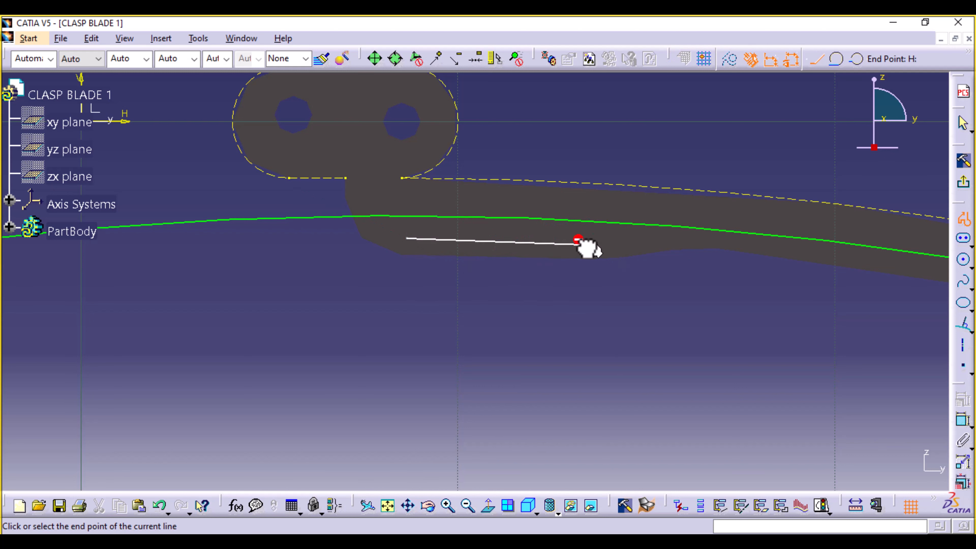
pyautogui.click(701, 229)
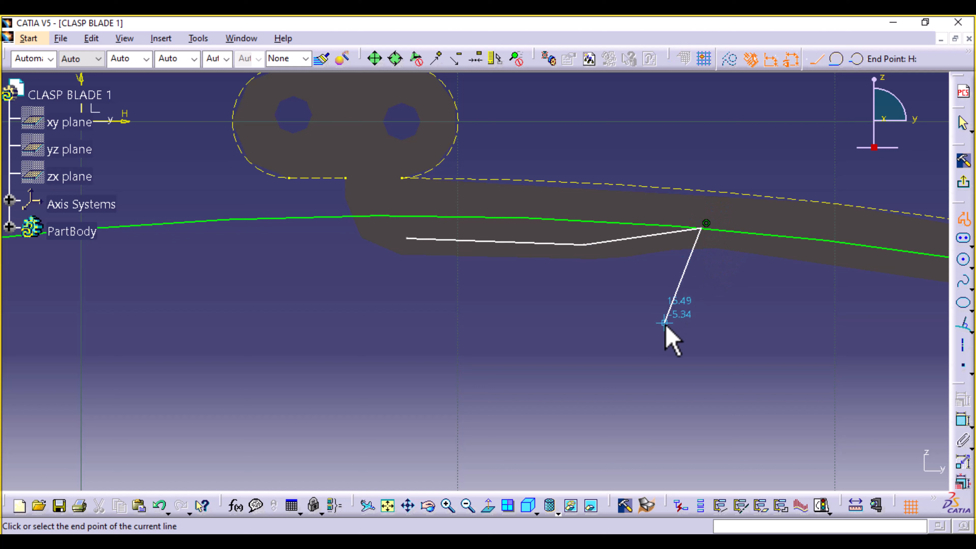
pyautogui.press('Escape')
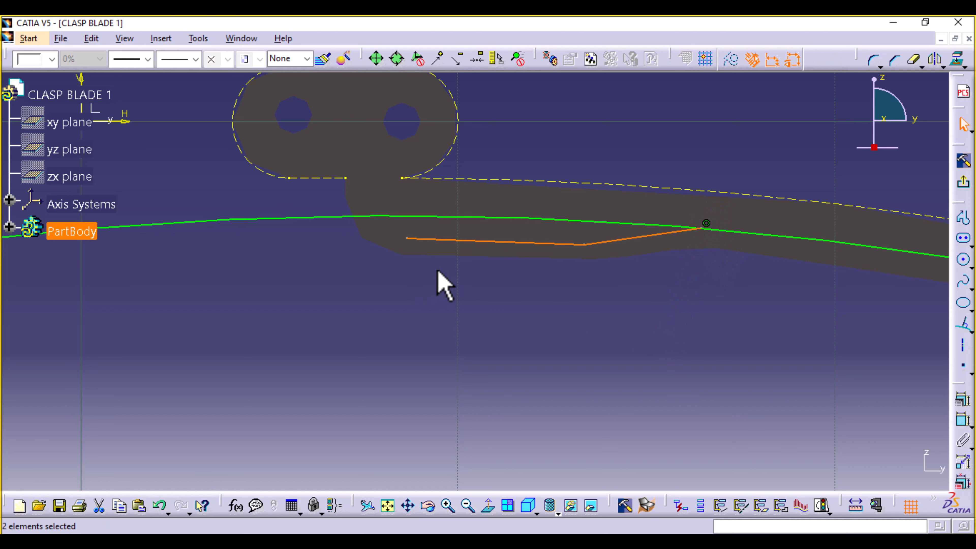
pyautogui.click(488, 300)
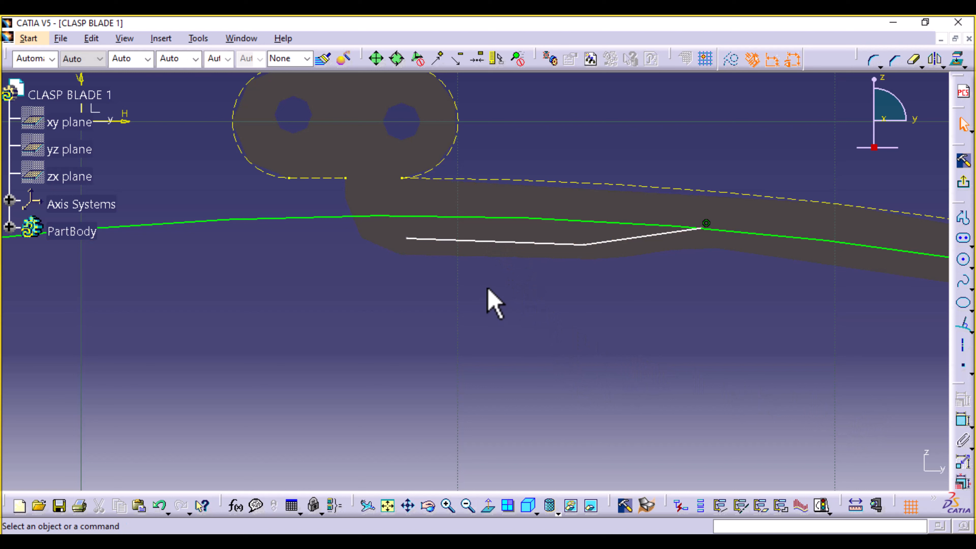
# Make the longer sketched line parallel to the straight lower edge of the blade.
pyautogui.click(518, 243)
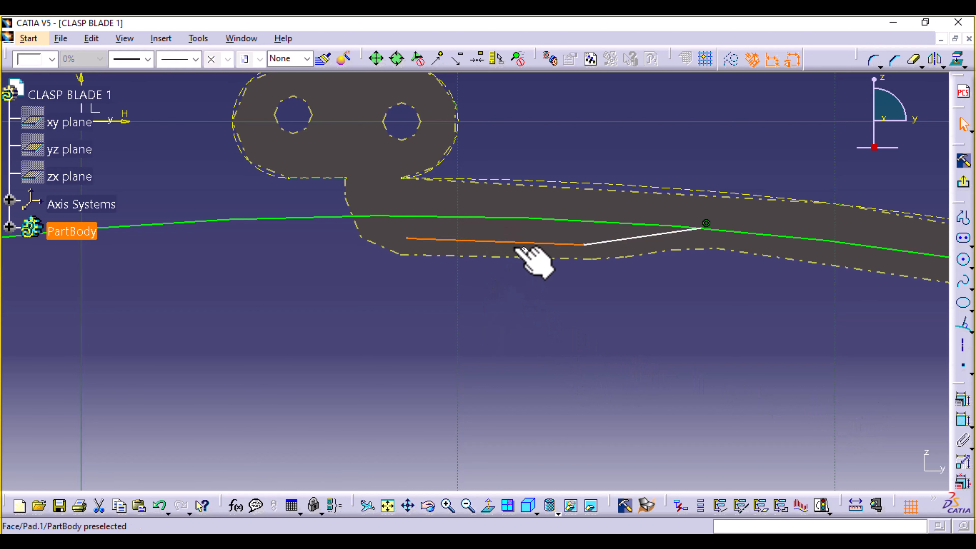
pyautogui.keyDown('ctrl'); pyautogui.click(521, 256); pyautogui.keyUp('ctrl')
pyautogui.click(963, 421)
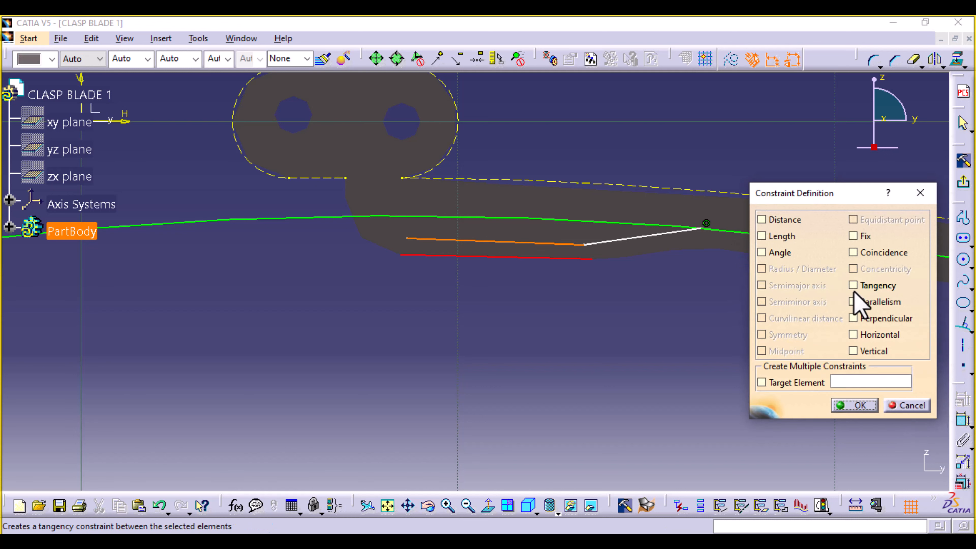
pyautogui.click(861, 302)
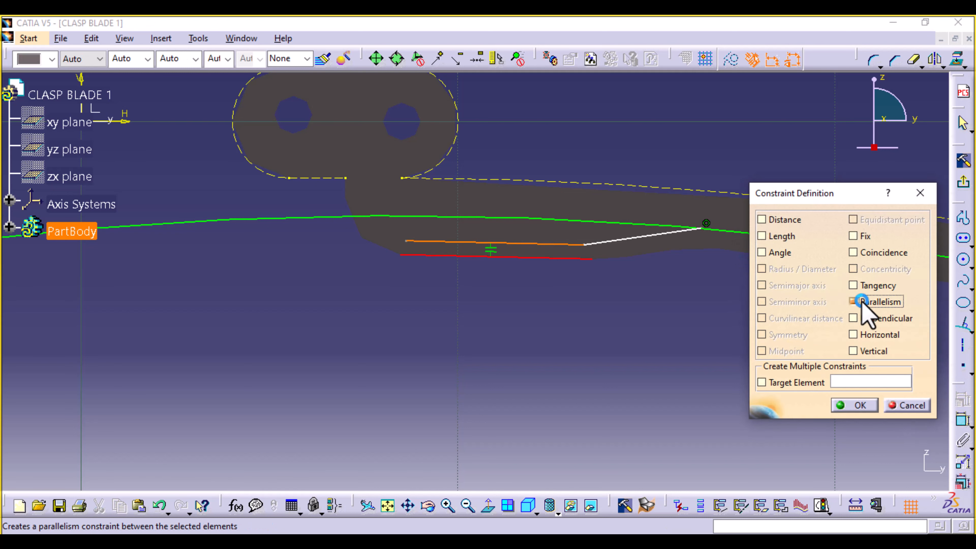
pyautogui.click(858, 405)
# Apply a constraint between the shorter sloped line and the blade's sloped lower edge beneath it.
pyautogui.moveTo(527, 370)
pyautogui.mouseDown(button='middle')
pyautogui.moveTo(473, 373)
pyautogui.moveTo(459, 387)
pyautogui.mouseUp(button='middle')
pyautogui.click(962, 422)
pyautogui.click(585, 265)
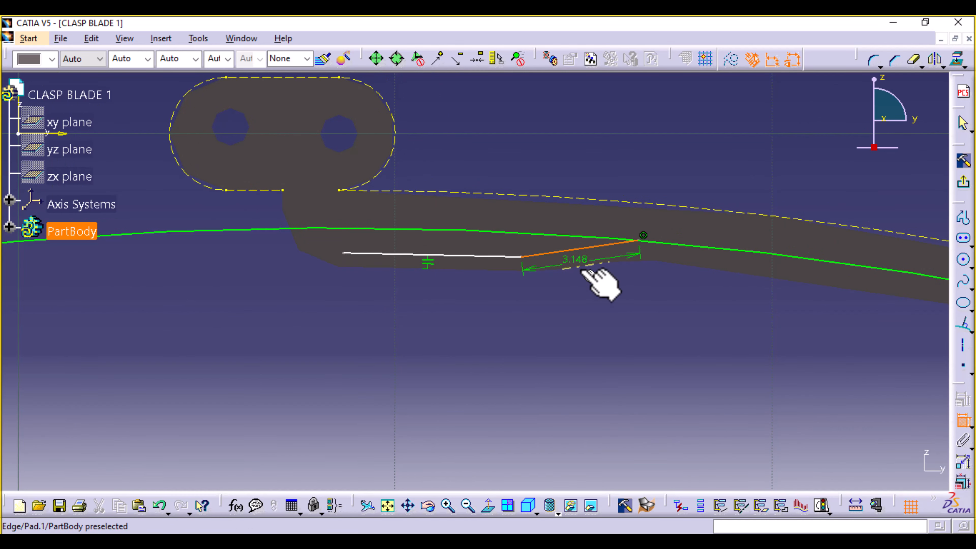
pyautogui.click(593, 267)
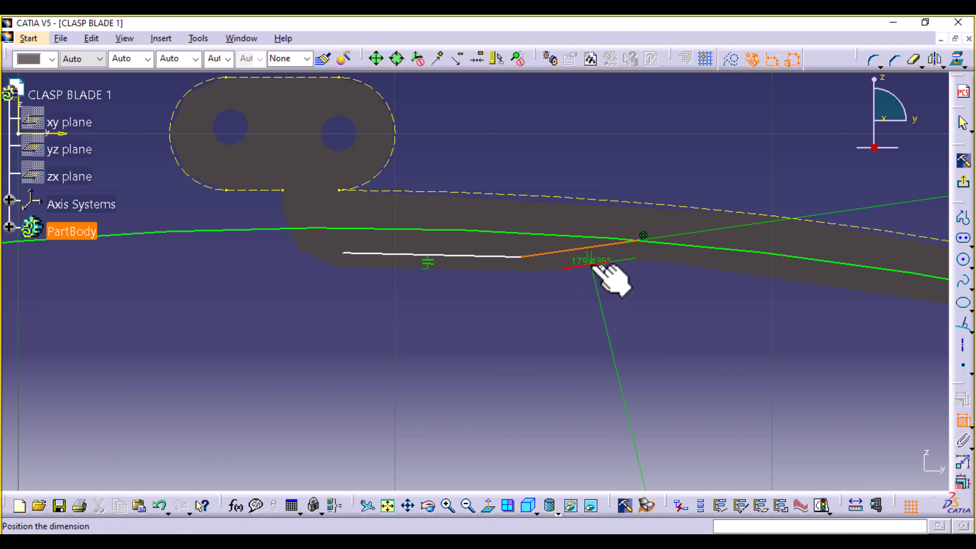
# Constrain the sloped line parallel to the blade's lower edge segment beneath it.
pyautogui.rightClick(594, 318)
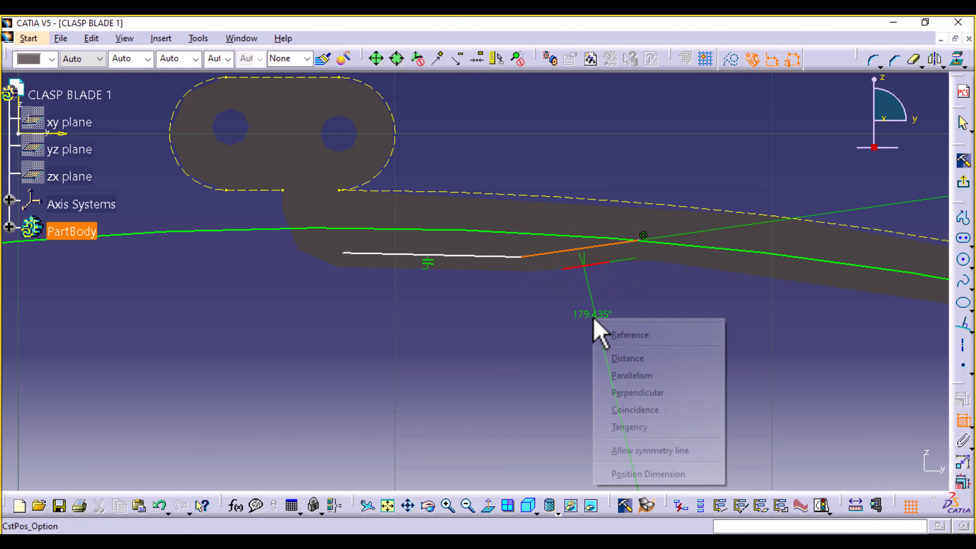
pyautogui.click(638, 376)
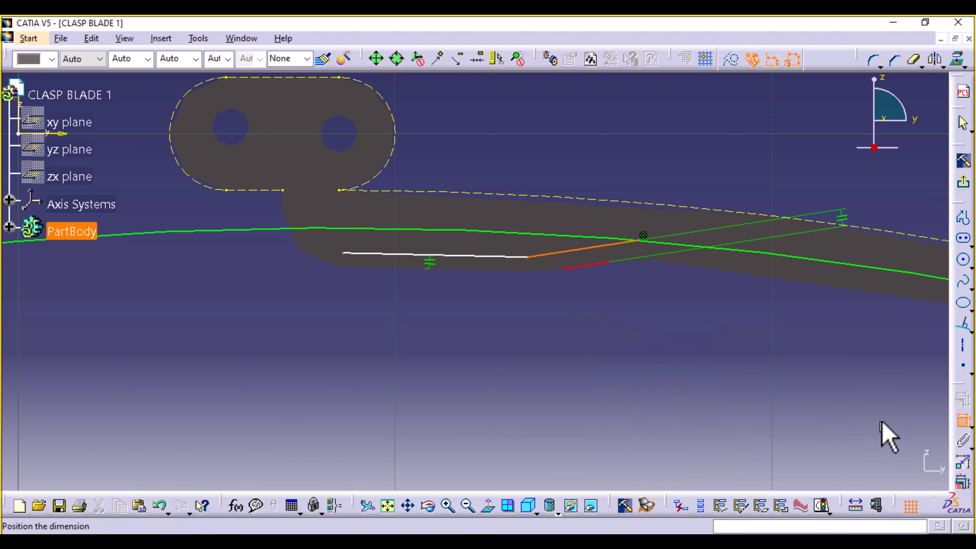
pyautogui.click(604, 424)
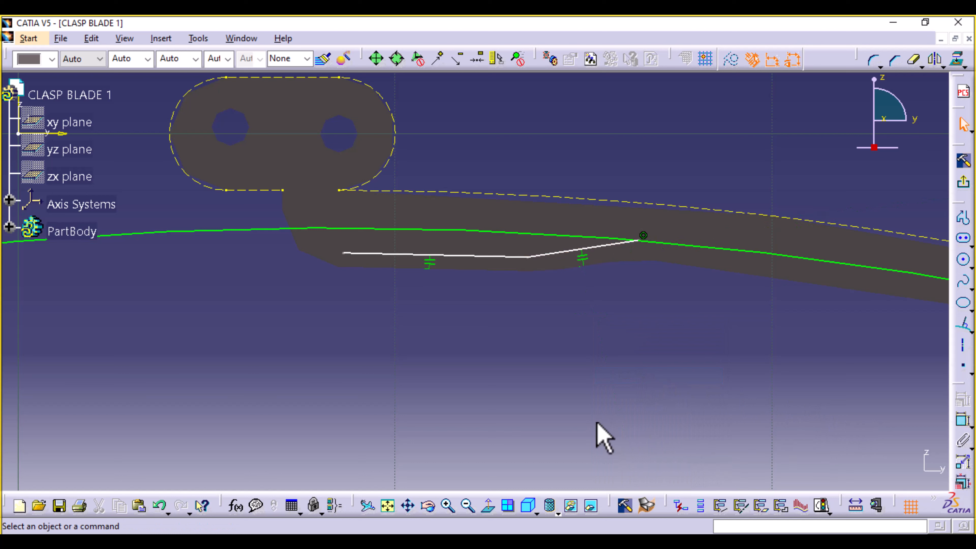
# Dimension the offset between the nearly horizontal line and the blade's lower edge and set it to 0.2 mm.
pyautogui.click(963, 420)
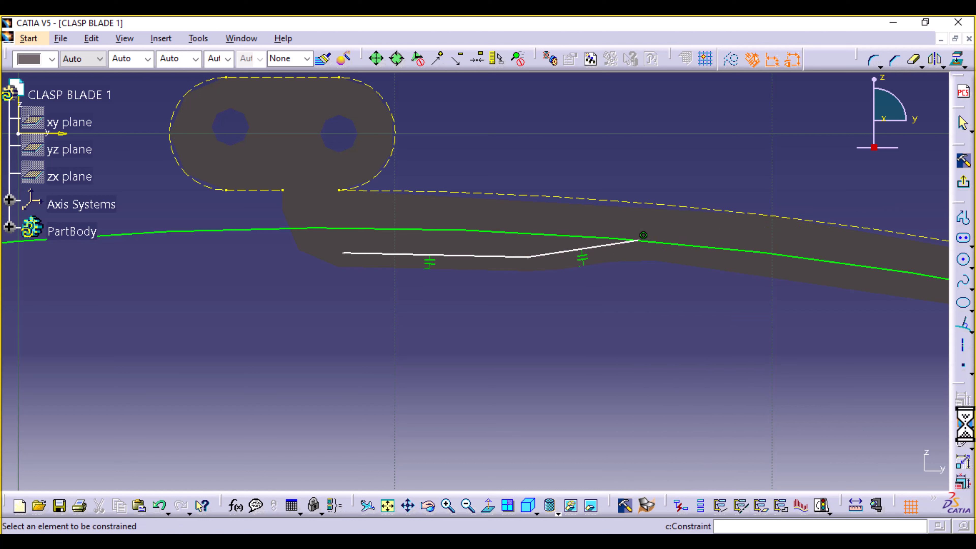
pyautogui.click(486, 267)
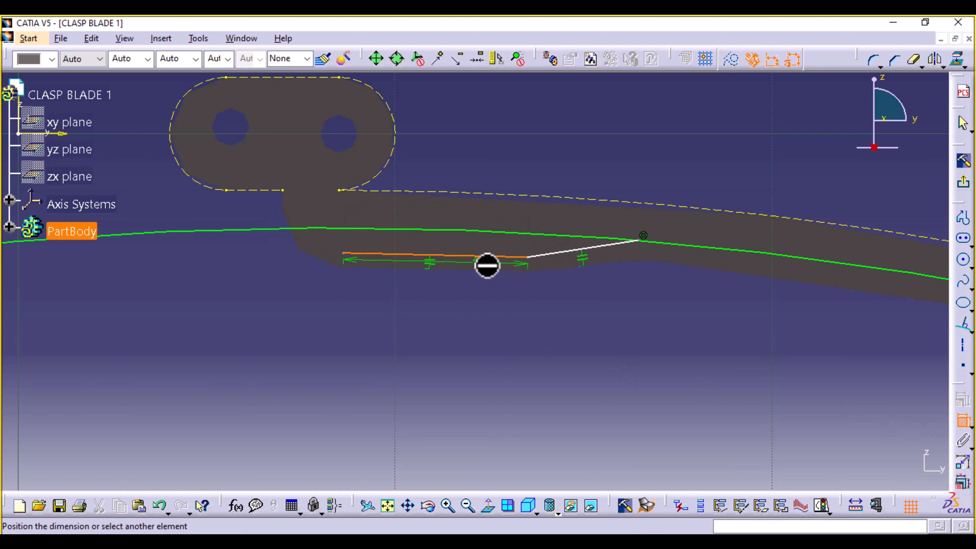
pyautogui.click(471, 360)
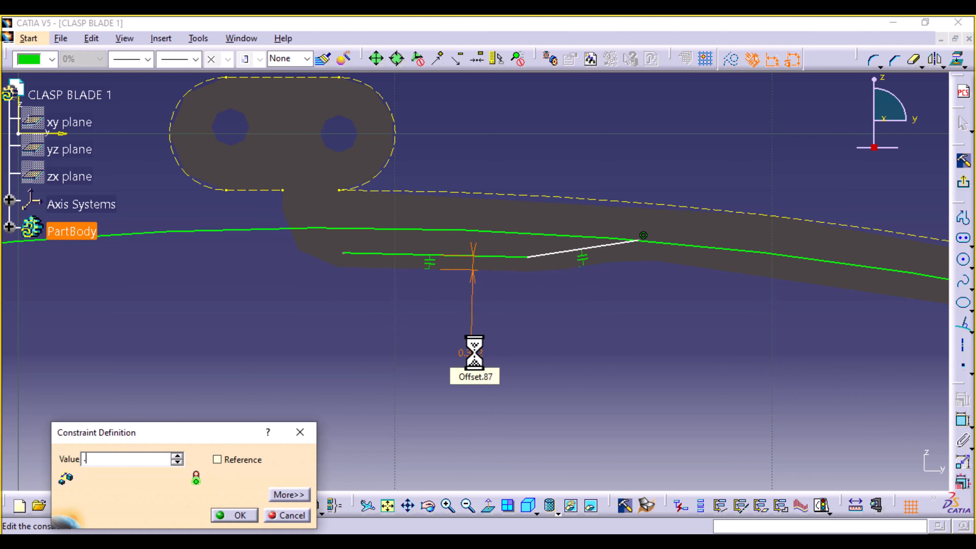
pyautogui.press('Return')
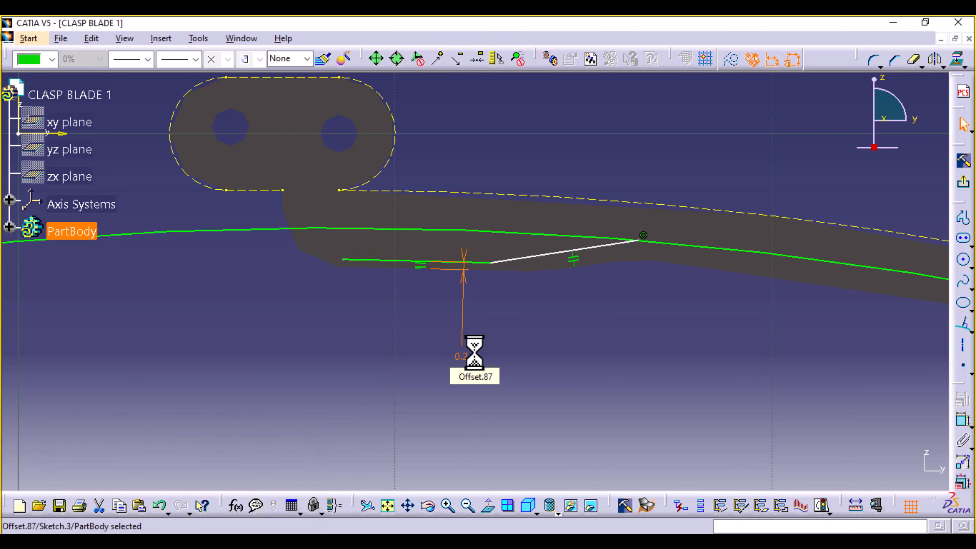
# Dimension the offset between the sloped line and the blade's lower edge segment beneath it and set it to 0.2 mm.
pyautogui.click(960, 421)
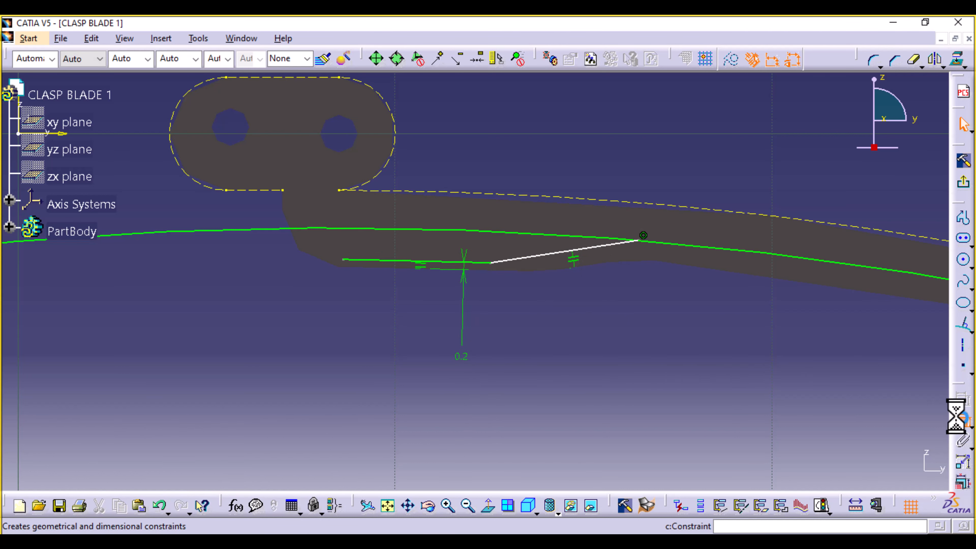
pyautogui.click(551, 254)
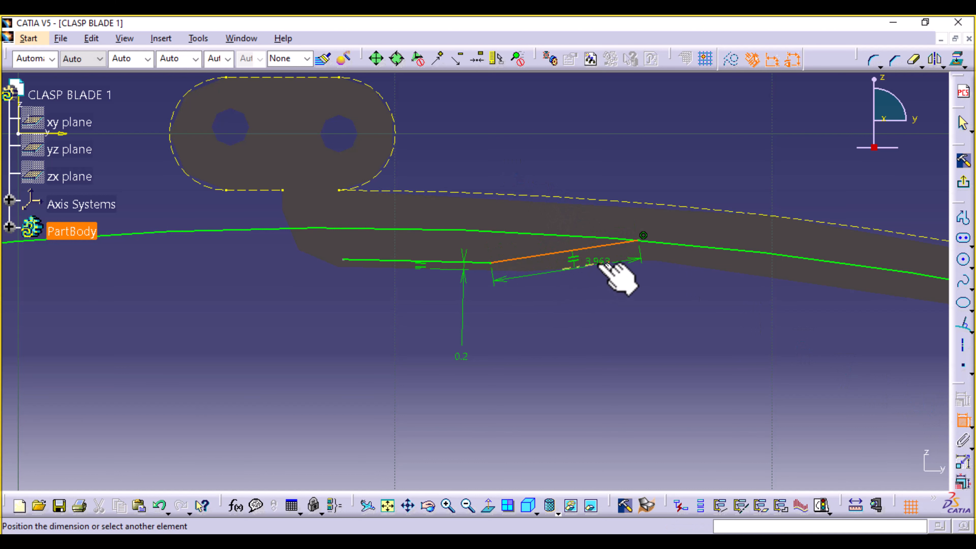
pyautogui.click(592, 266)
pyautogui.rightClick(581, 315)
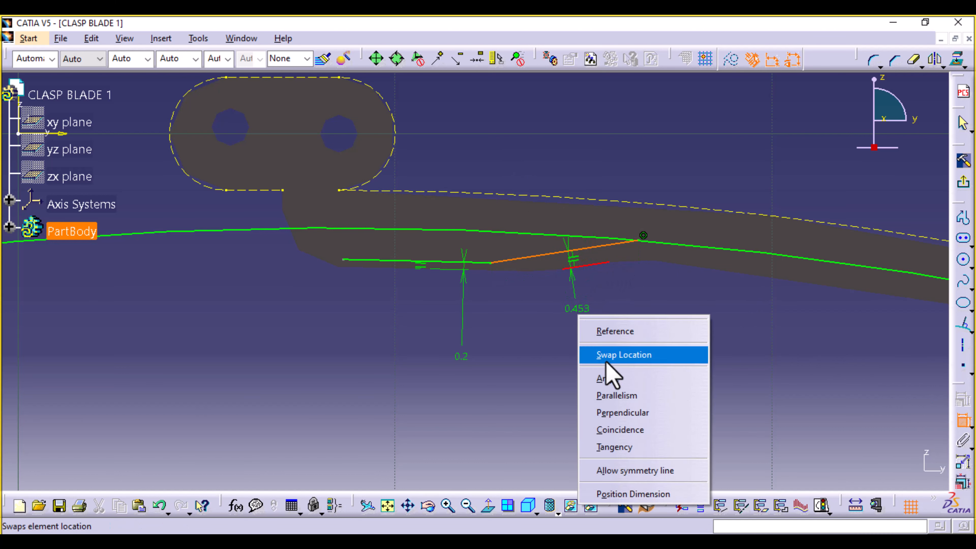
pyautogui.click(558, 338)
pyautogui.click(594, 310)
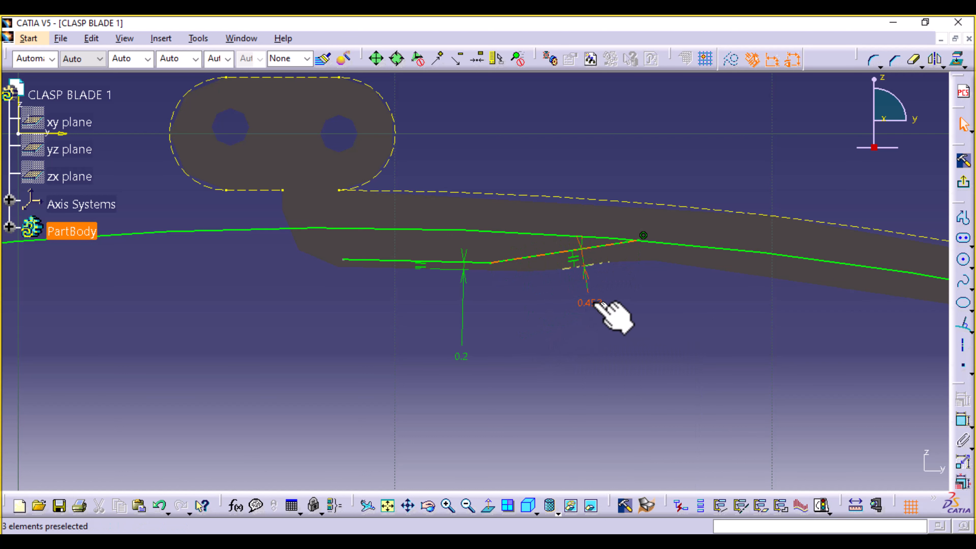
pyautogui.doubleClick(594, 304)
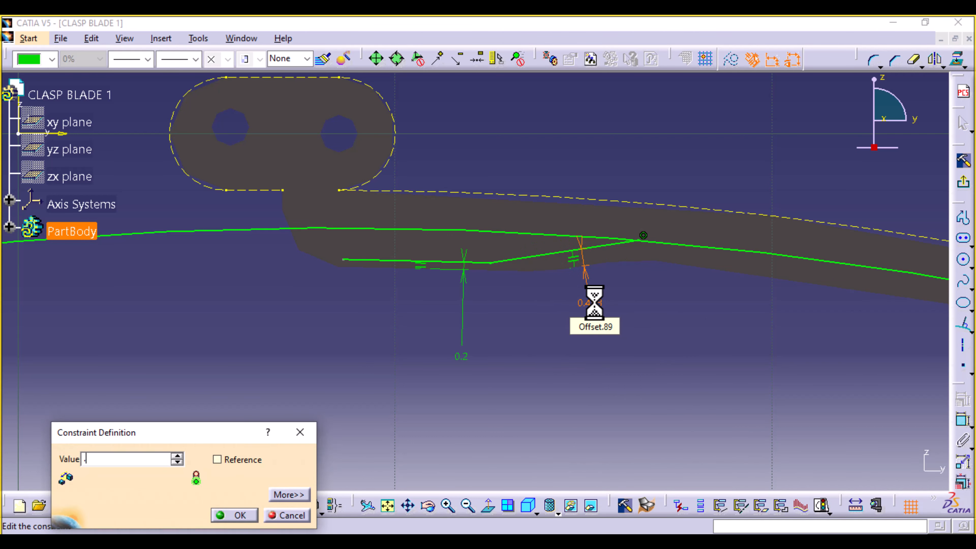
pyautogui.press('Return')
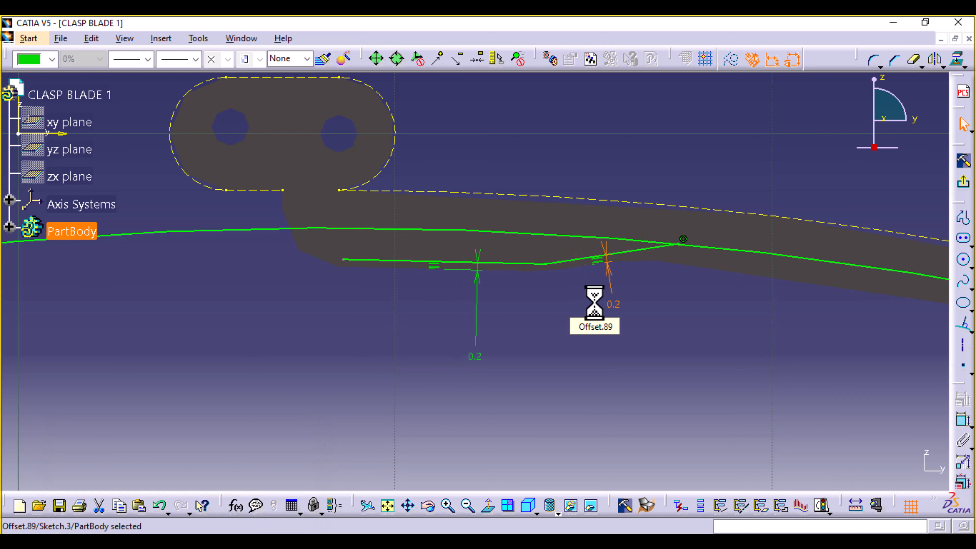
pyautogui.click(541, 348)
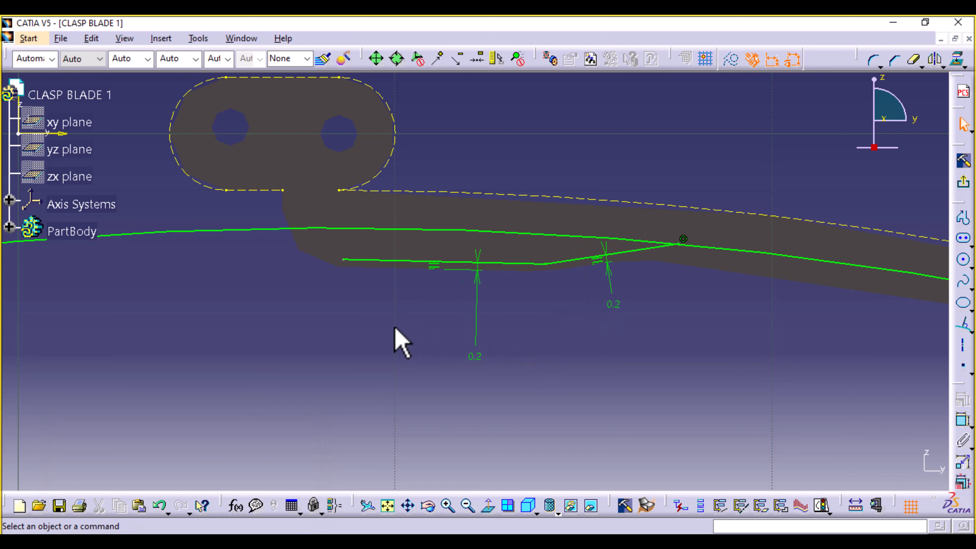
# Draw a line from the end of the slot-shaped head's lower edge to the free end of the nearly horizontal line.
pyautogui.moveTo(375, 321); pyautogui.dragTo(423, 367, button='middle')
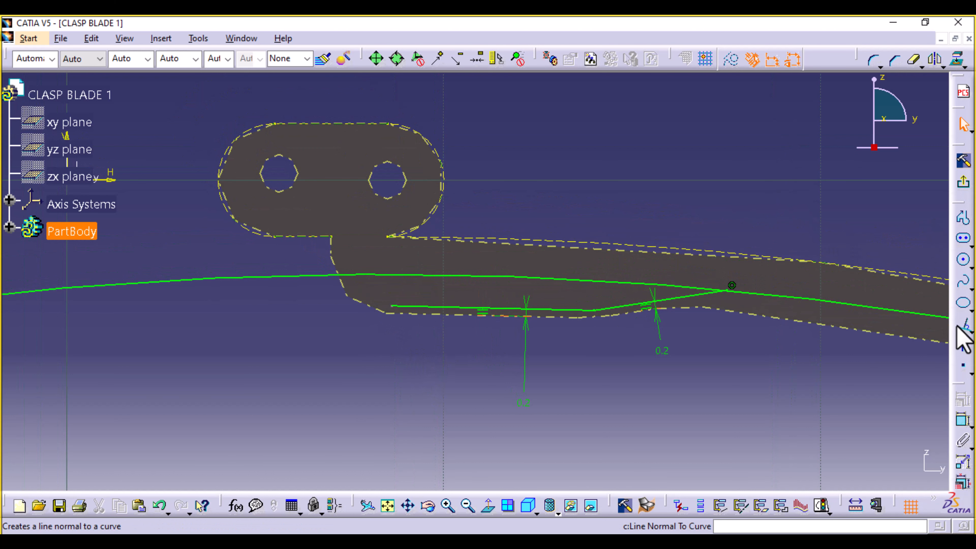
pyautogui.click(963, 338)
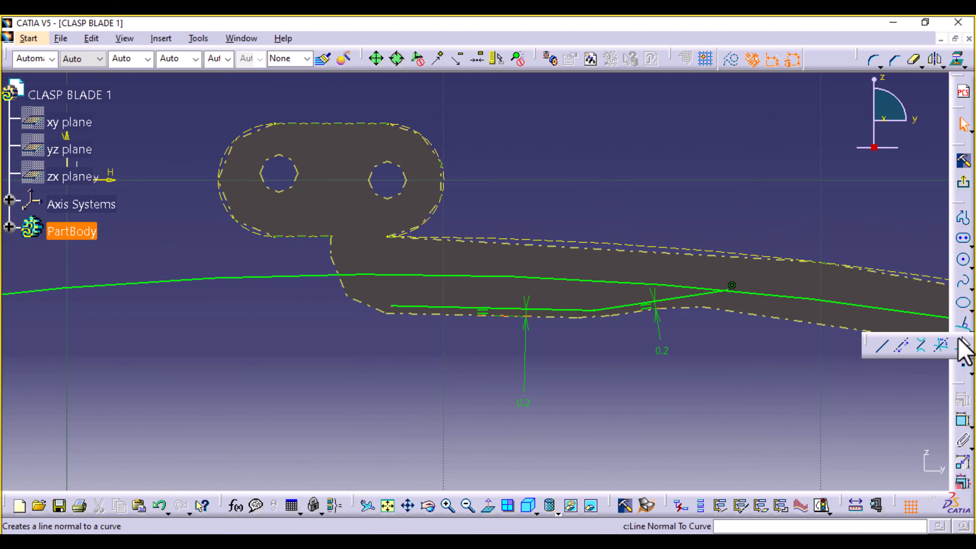
pyautogui.click(884, 347)
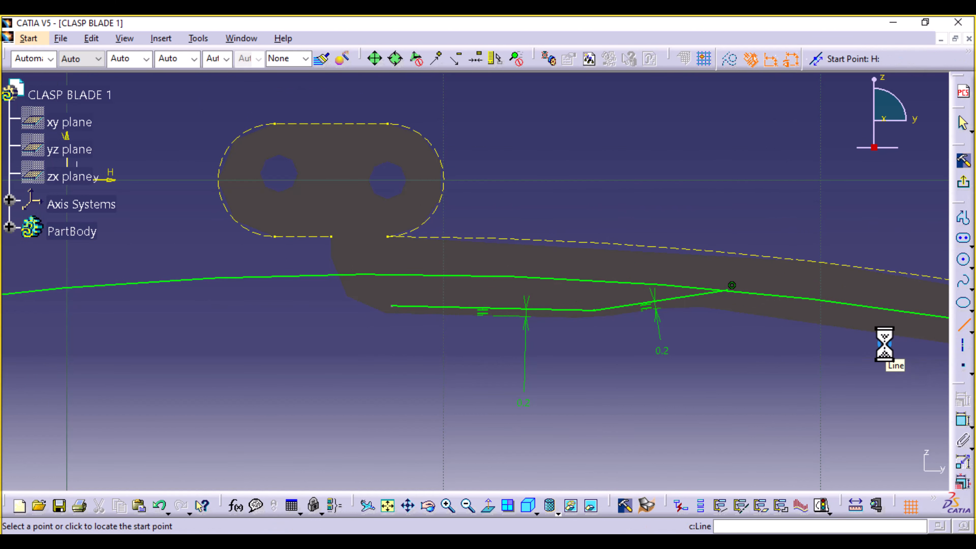
pyautogui.click(331, 236)
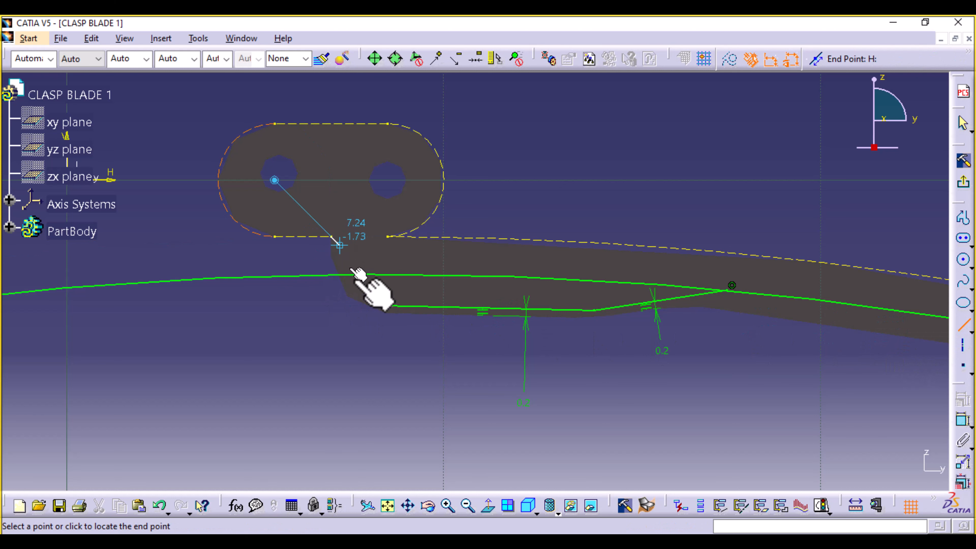
pyautogui.click(391, 306)
pyautogui.click(370, 370)
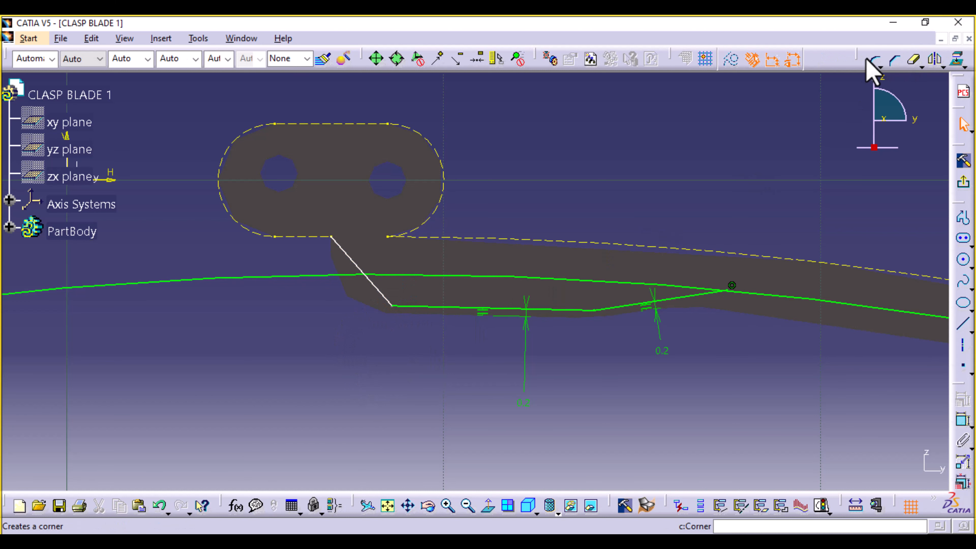
# Round the junction of the new diagonal line and the nearly horizontal line with a 4 mm radius corner.
pyautogui.click(874, 60)
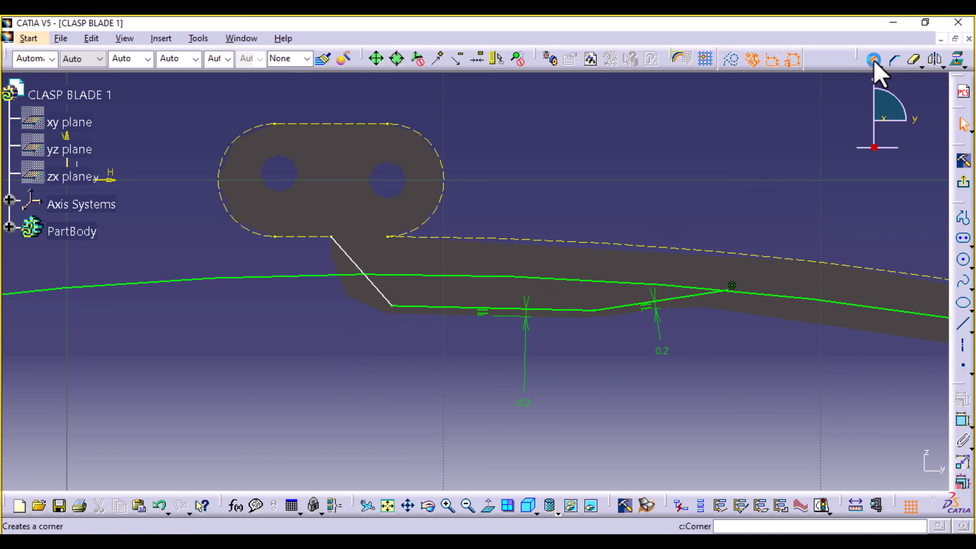
pyautogui.click(368, 276)
pyautogui.click(409, 307)
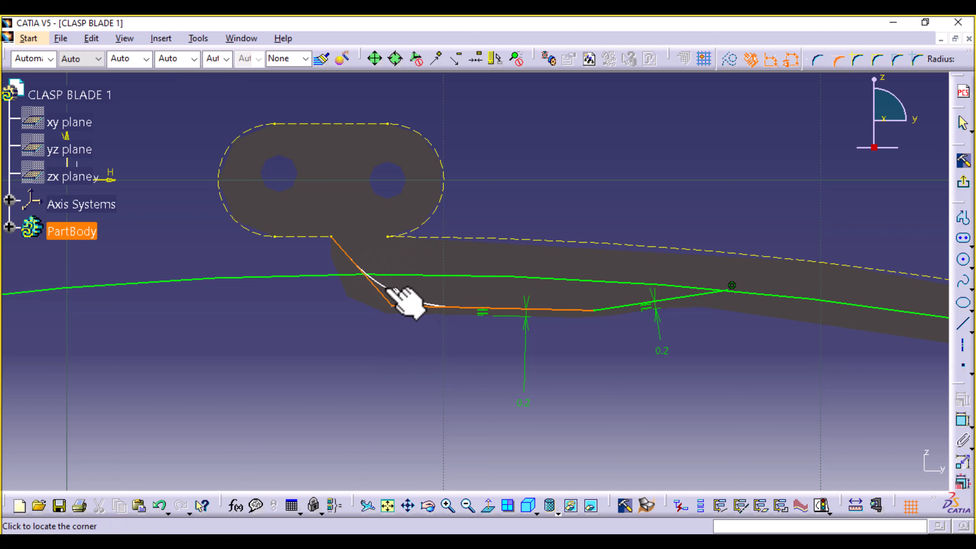
pyautogui.click(386, 289)
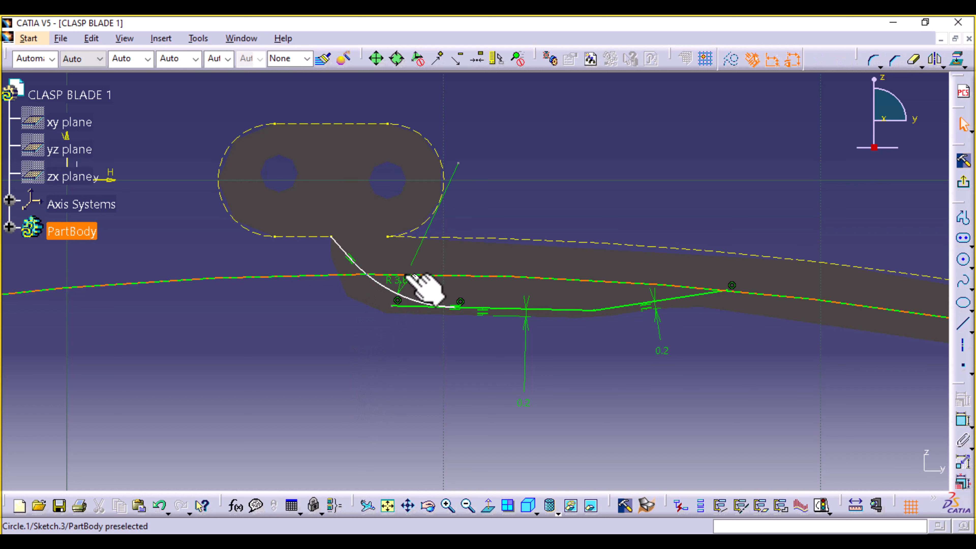
pyautogui.moveTo(407, 288); pyautogui.dragTo(342, 333)
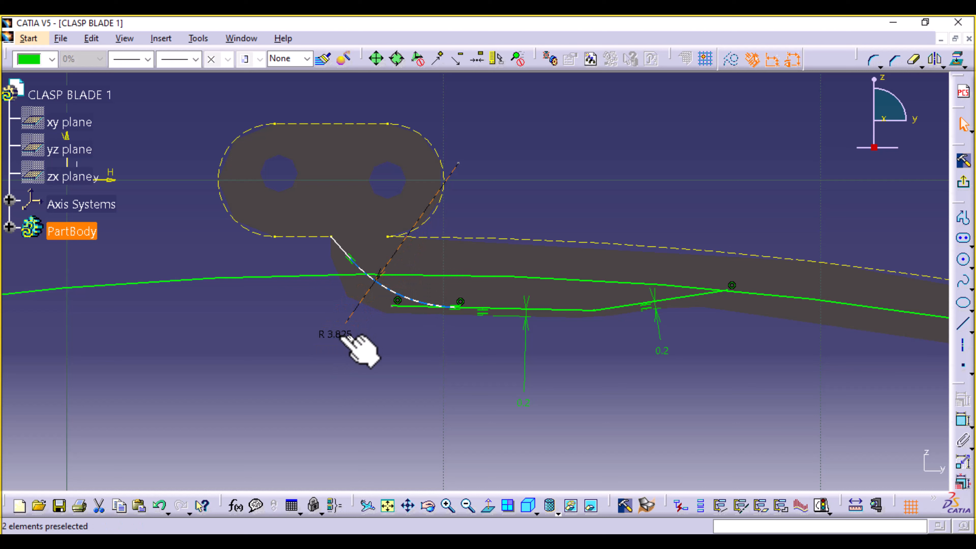
pyautogui.doubleClick(342, 331)
pyautogui.write('4')
pyautogui.press('Return')
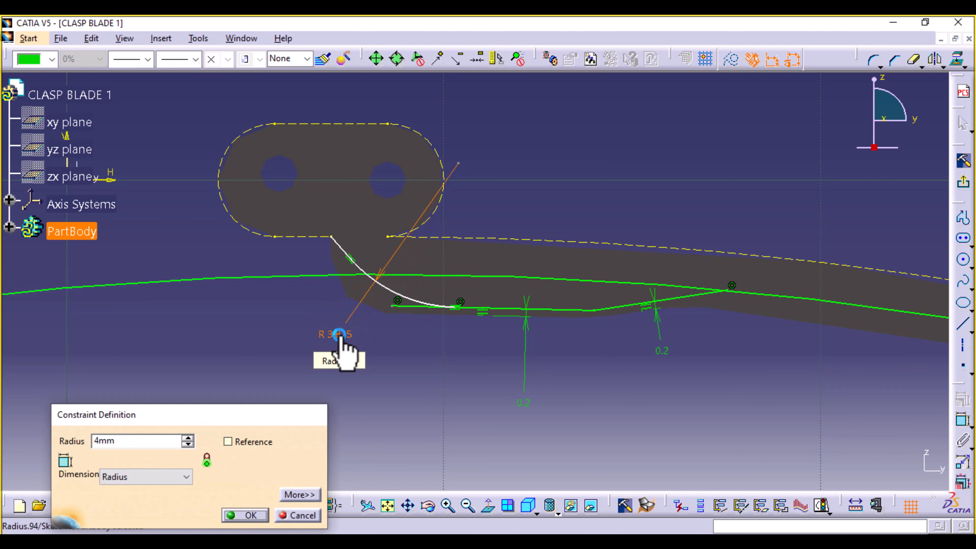
pyautogui.click(458, 408)
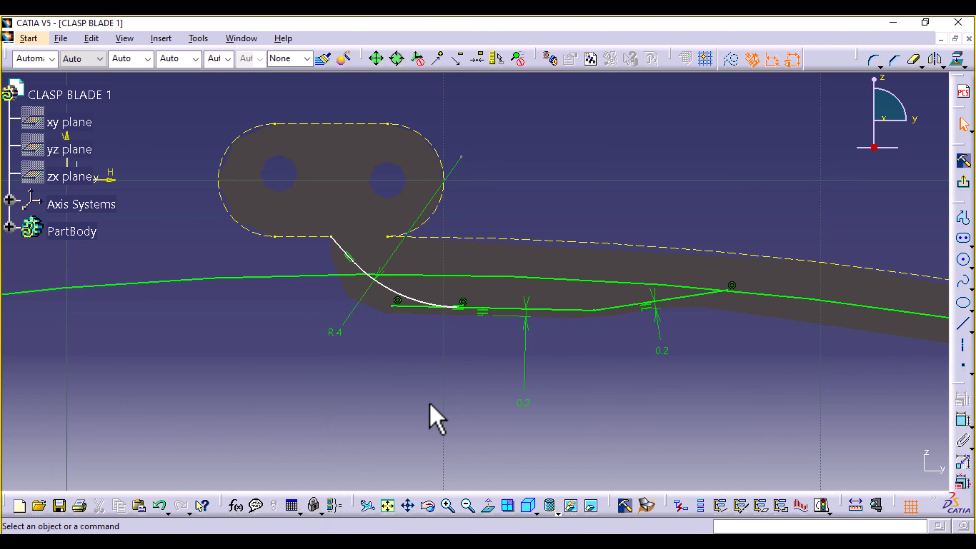
# Quick Trim the leftover stub of the nearly horizontal line beyond the rounded corner.
pyautogui.moveTo(430, 400)
pyautogui.mouseDown(button='middle')
pyautogui.moveTo(429, 329)
pyautogui.moveTo(445, 394)
pyautogui.moveTo(445, 367)
pyautogui.mouseUp(button='middle')
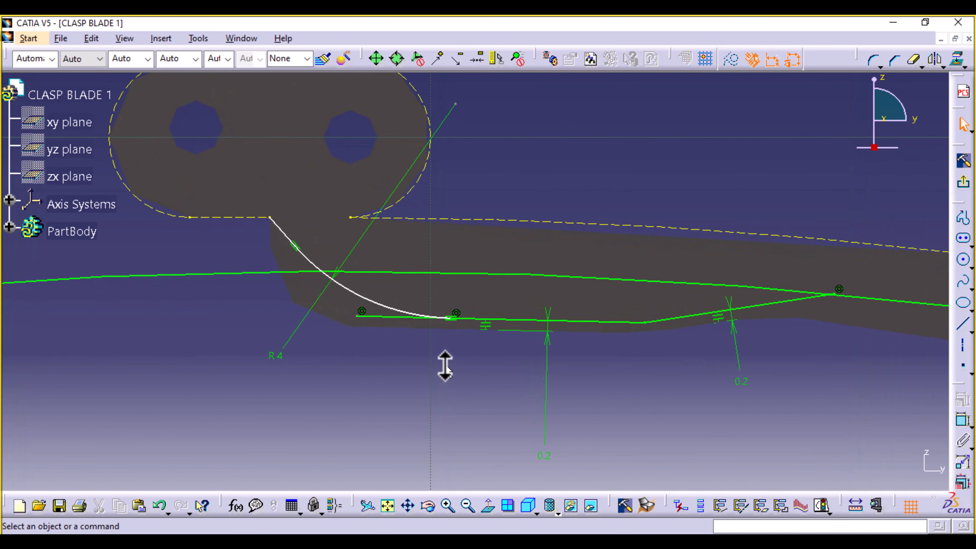
pyautogui.click(911, 61)
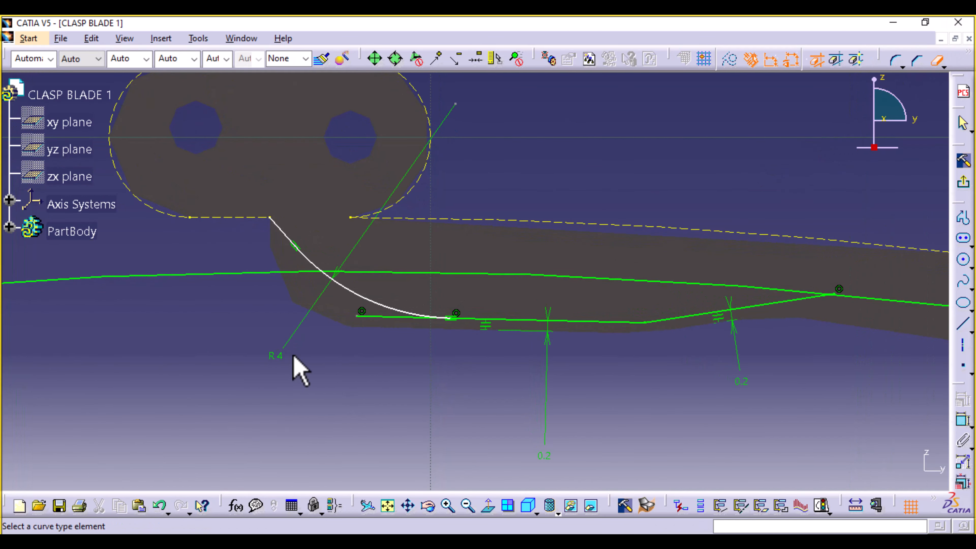
pyautogui.click(379, 318)
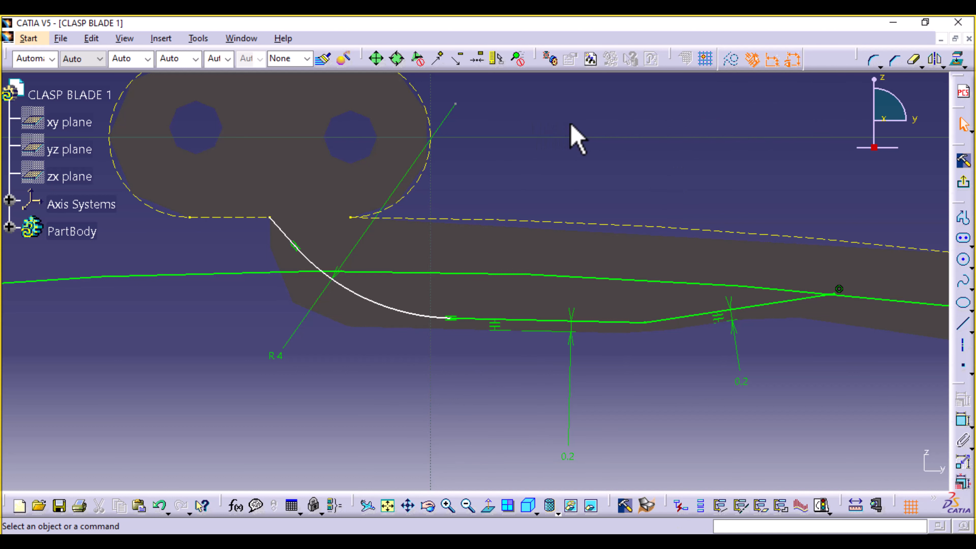
# Quick Trim the long arc beyond the rounded corner and the piece between that corner and the sloped line.
pyautogui.moveTo(571, 124)
pyautogui.mouseDown(button='middle')
pyautogui.moveTo(573, 229)
pyautogui.moveTo(610, 216)
pyautogui.moveTo(517, 125)
pyautogui.moveTo(429, 170)
pyautogui.moveTo(472, 186)
pyautogui.moveTo(459, 235)
pyautogui.moveTo(469, 202)
pyautogui.moveTo(650, 183)
pyautogui.mouseUp(button='middle')
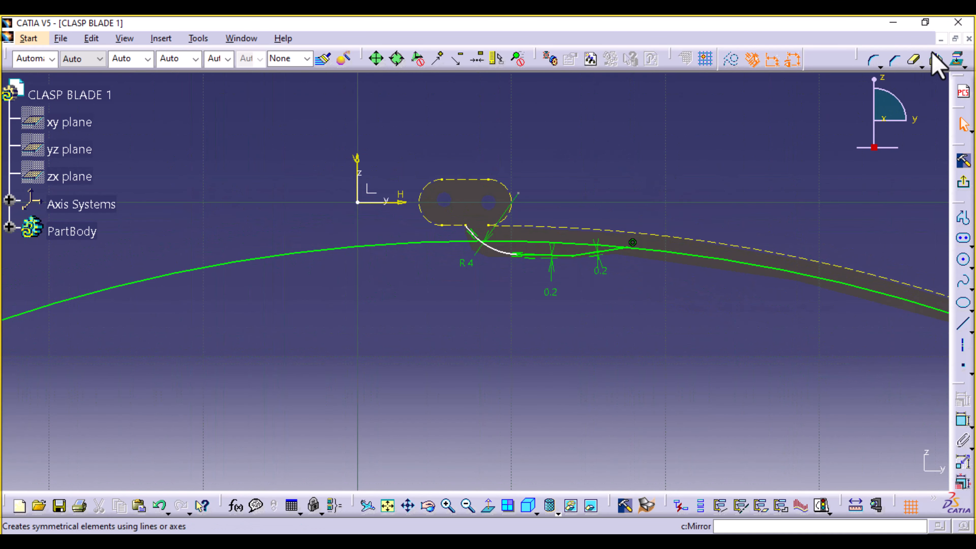
pyautogui.click(900, 61)
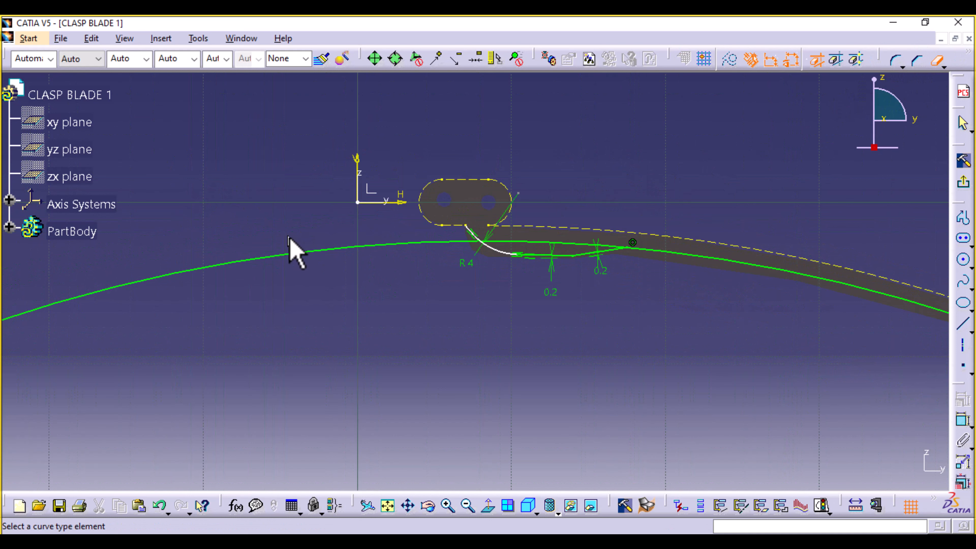
pyautogui.click(300, 253)
pyautogui.moveTo(604, 388)
pyautogui.mouseDown(button='middle')
pyautogui.moveTo(491, 380)
pyautogui.moveTo(506, 305)
pyautogui.moveTo(549, 294)
pyautogui.mouseUp(button='middle')
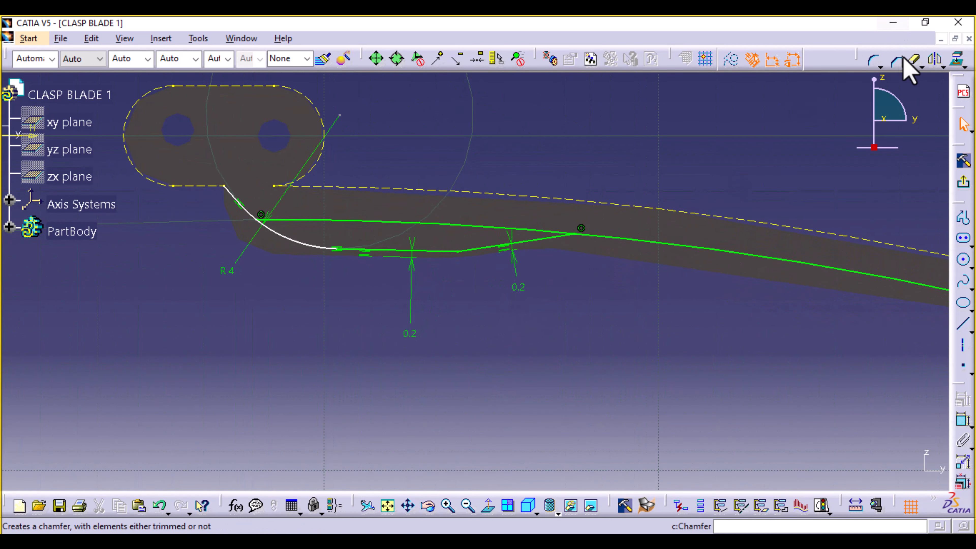
pyautogui.click(915, 61)
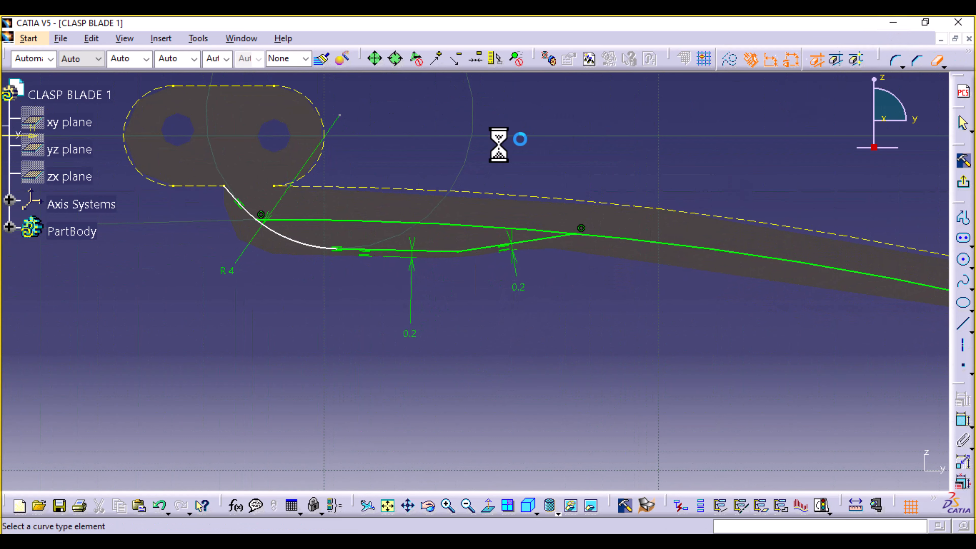
pyautogui.click(342, 223)
pyautogui.moveTo(585, 113); pyautogui.dragTo(518, 211, button='middle')
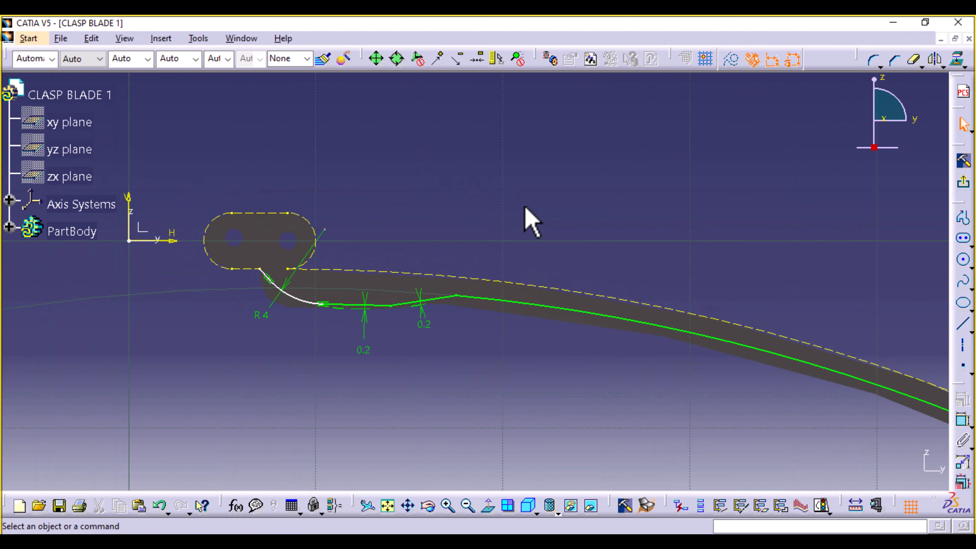
pyautogui.moveTo(667, 172); pyautogui.dragTo(525, 270, button='middle')
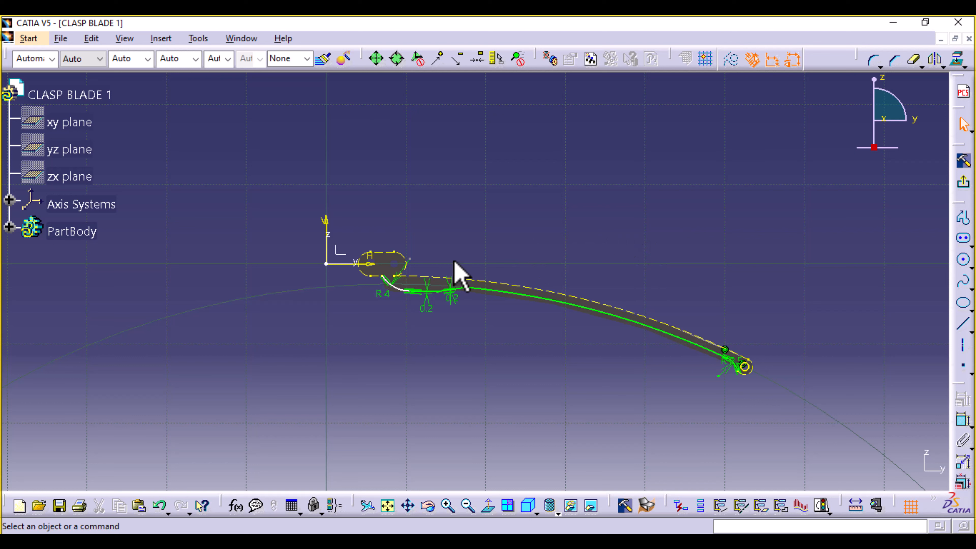
pyautogui.moveTo(522, 363); pyautogui.dragTo(506, 275, button='middle')
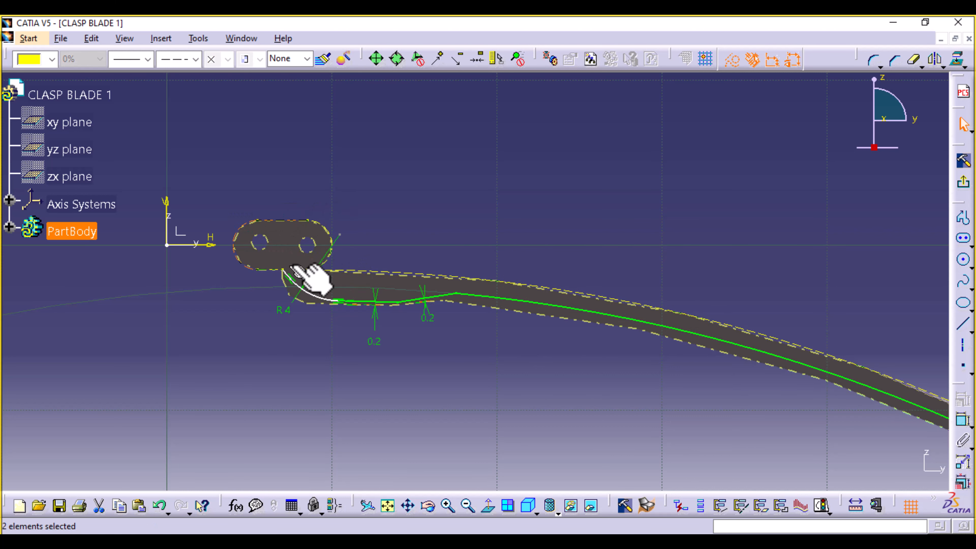
# Convert the projected slot-shaped head outline and the blade's long upper edge curve from construction to standard elements.
pyautogui.click(274, 272)
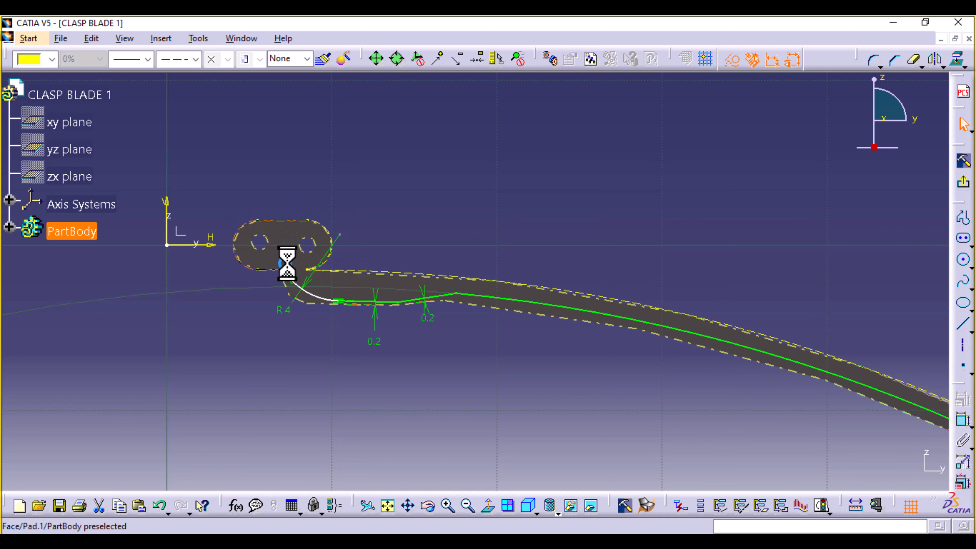
pyautogui.keyDown('ctrl'); pyautogui.click(332, 244); pyautogui.keyUp('ctrl')
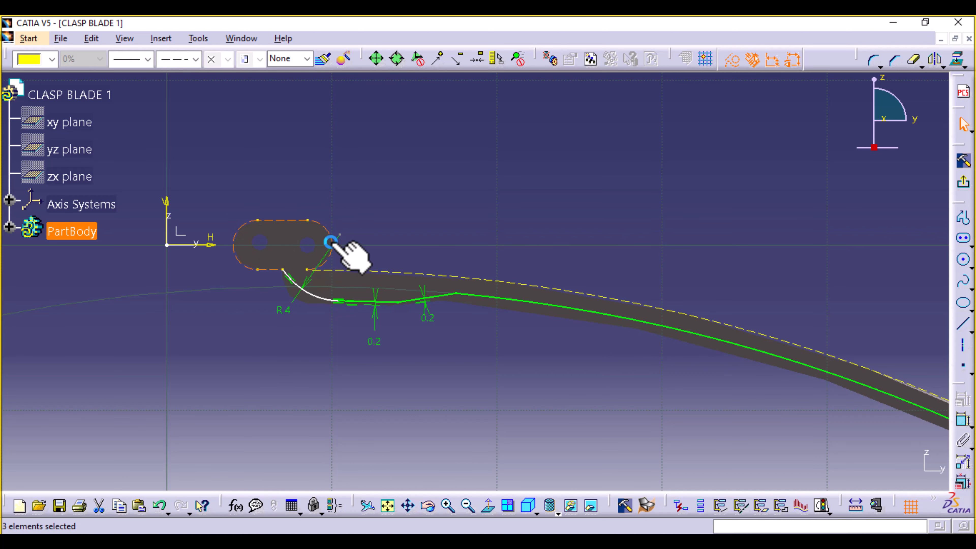
pyautogui.keyDown('ctrl'); pyautogui.click(365, 271); pyautogui.keyUp('ctrl')
pyautogui.moveTo(650, 158); pyautogui.dragTo(655, 168, button='middle')
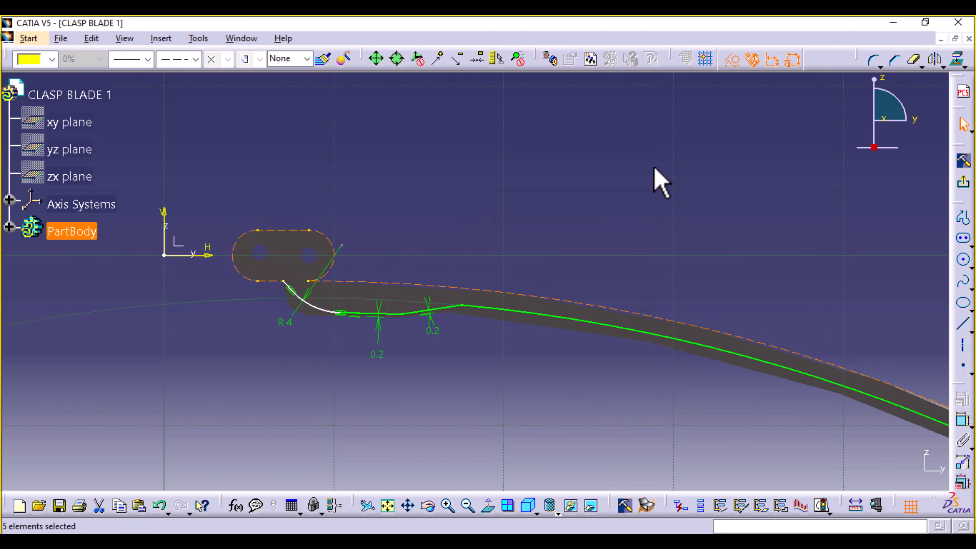
pyautogui.click(732, 60)
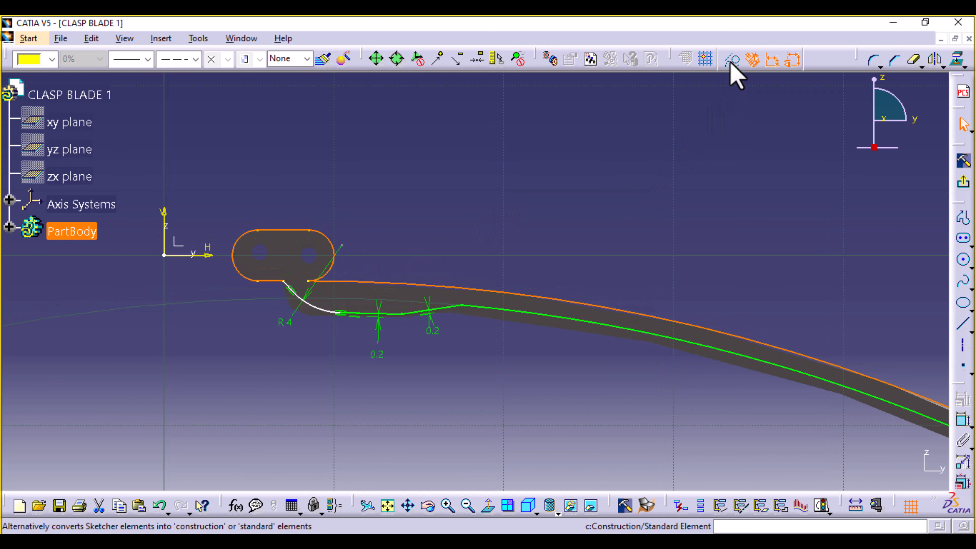
pyautogui.click(665, 167)
# Draw a circle centred on the pin hole at the blade's far end, passing through the end of the upper edge curve.
pyautogui.moveTo(676, 250); pyautogui.dragTo(343, 89, button='middle')
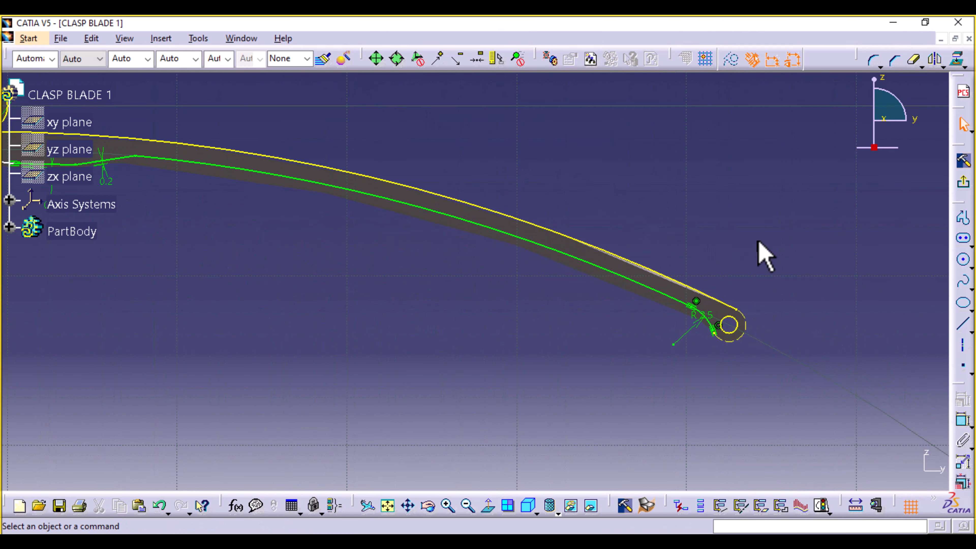
pyautogui.moveTo(760, 248)
pyautogui.mouseDown(button='middle')
pyautogui.moveTo(608, 189)
pyautogui.moveTo(559, 224)
pyautogui.mouseUp(button='middle')
pyautogui.moveTo(573, 354); pyautogui.dragTo(581, 220, button='middle')
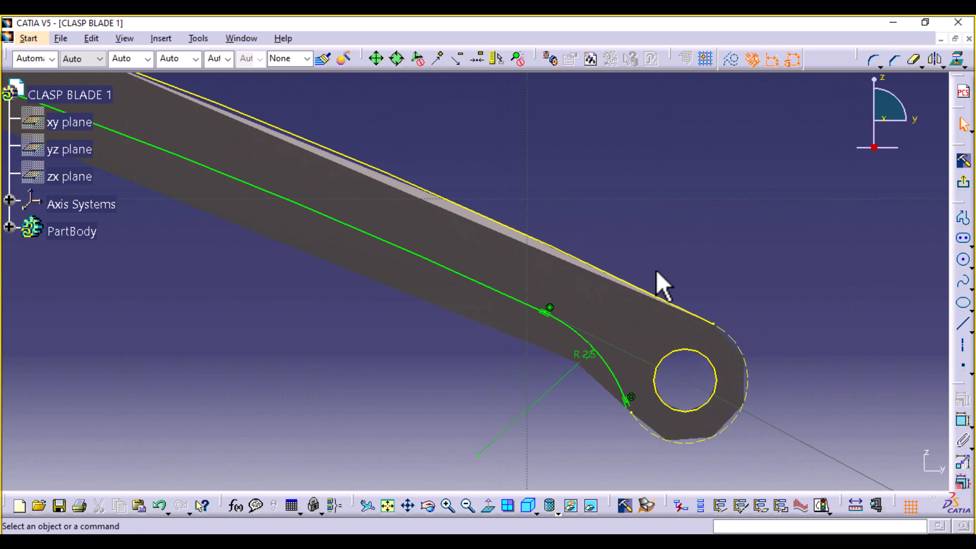
pyautogui.moveTo(656, 271); pyautogui.dragTo(538, 170, button='middle')
pyautogui.moveTo(654, 414); pyautogui.dragTo(636, 348, button='middle')
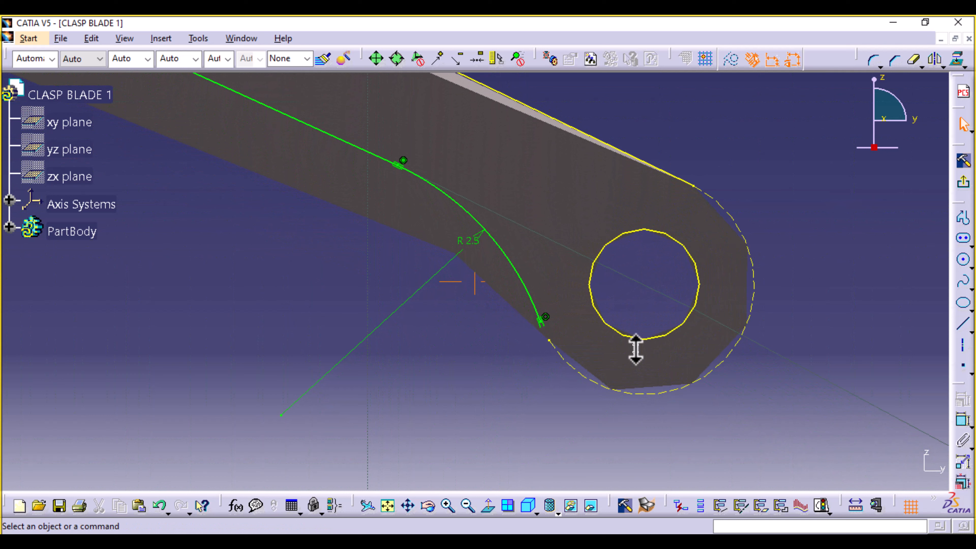
pyautogui.click(964, 263)
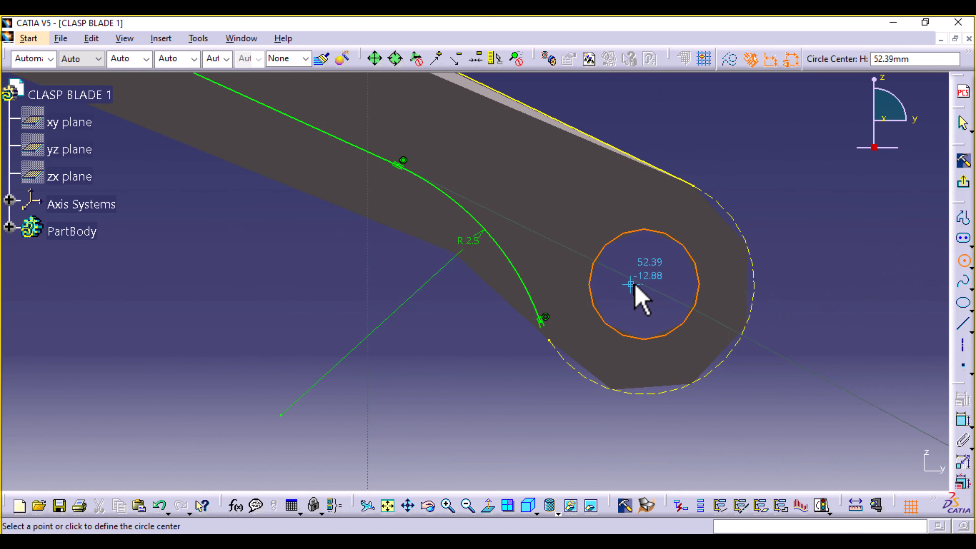
pyautogui.click(644, 284)
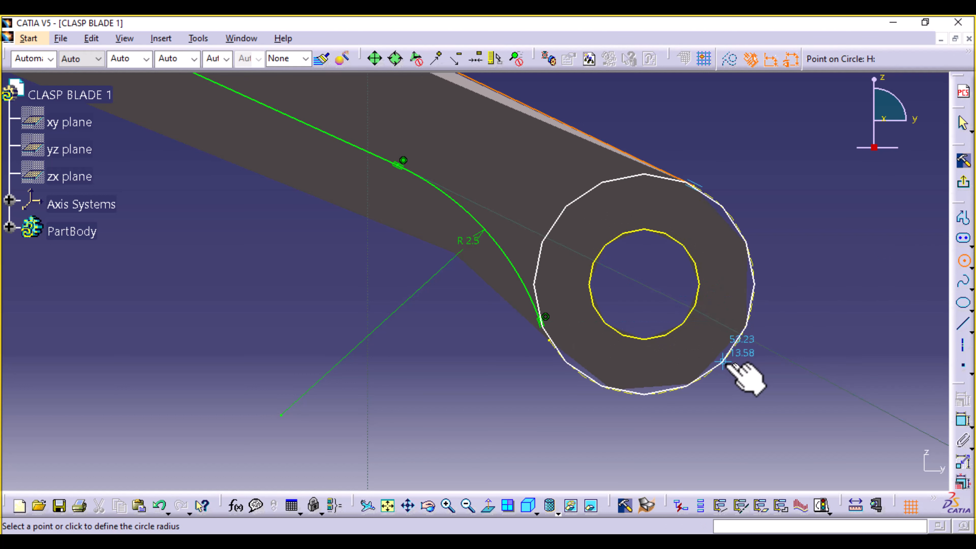
pyautogui.click(722, 362)
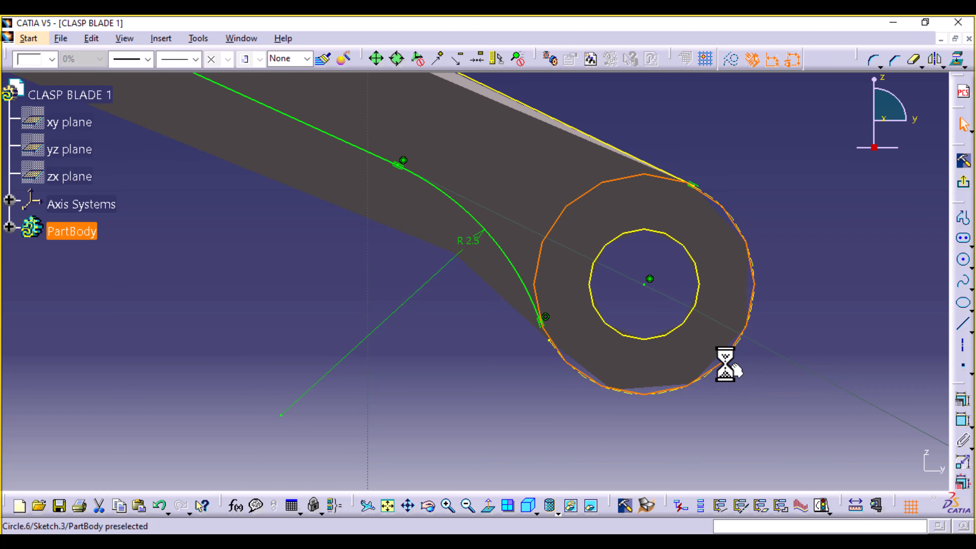
pyautogui.click(848, 360)
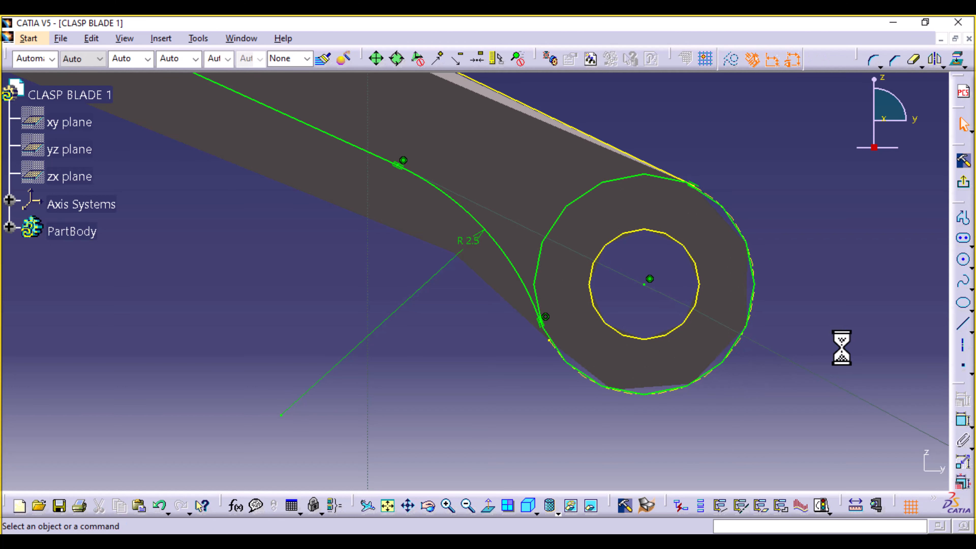
# Quick Trim the part of the new circle that lies inside the blade, leaving only the outer arc around the pin hole.
pyautogui.moveTo(826, 296); pyautogui.dragTo(819, 240, button='middle')
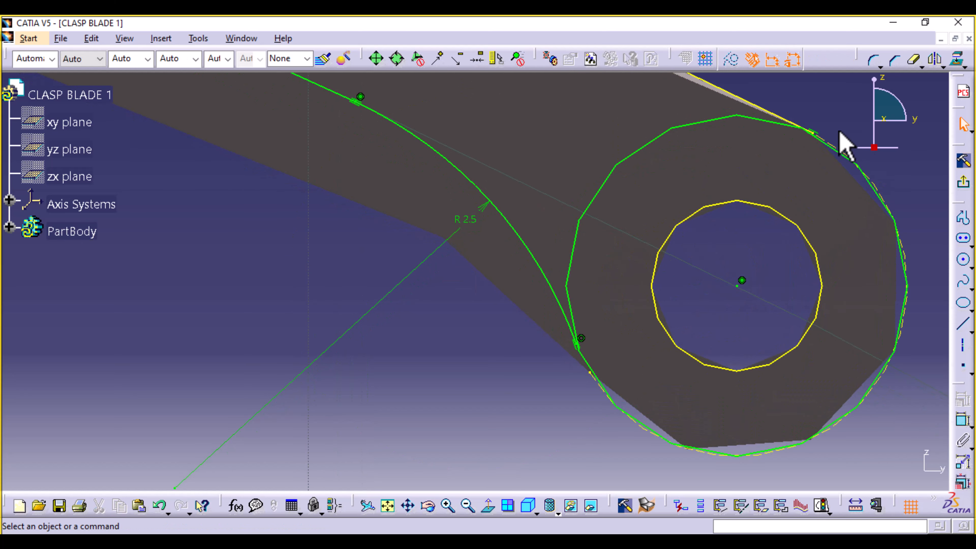
pyautogui.moveTo(846, 141); pyautogui.dragTo(761, 202, button='middle')
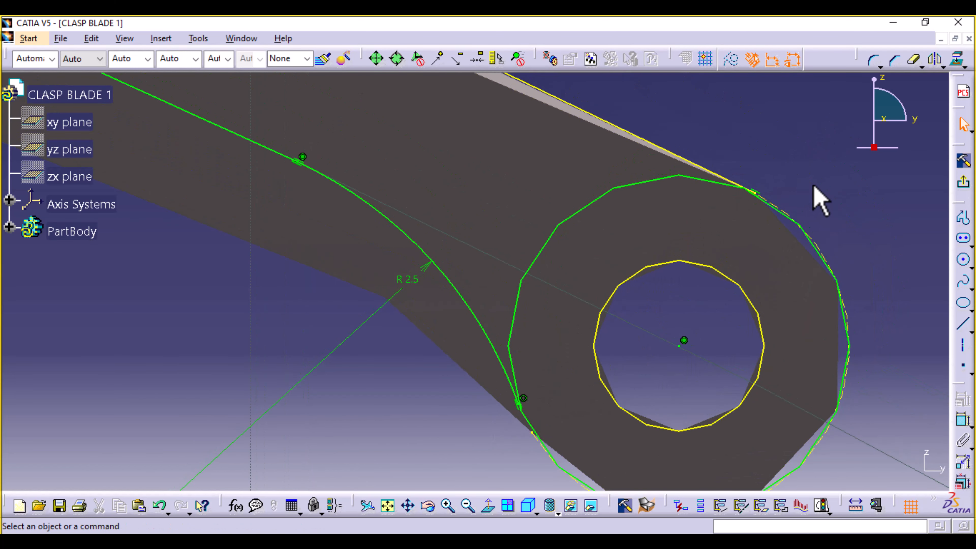
pyautogui.moveTo(821, 195); pyautogui.dragTo(815, 221, button='middle')
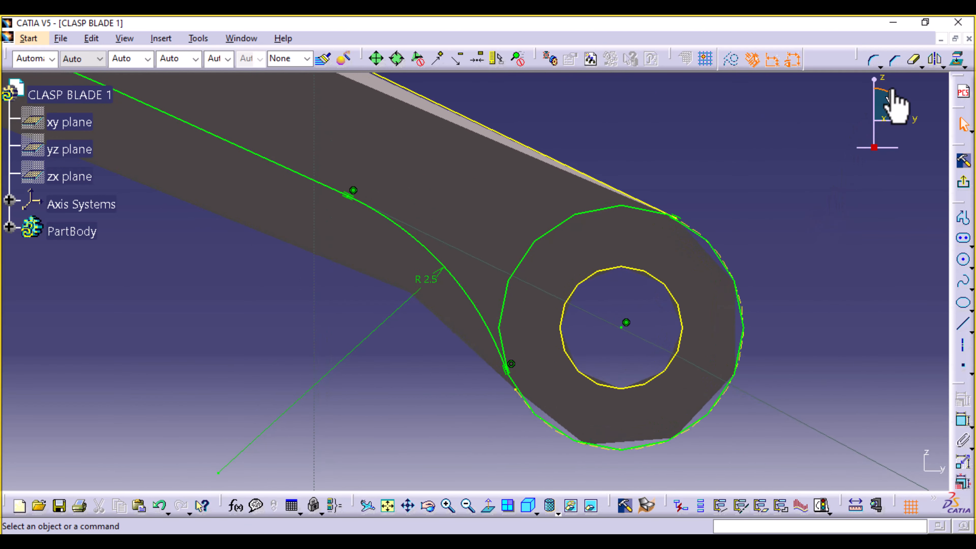
pyautogui.click(895, 59)
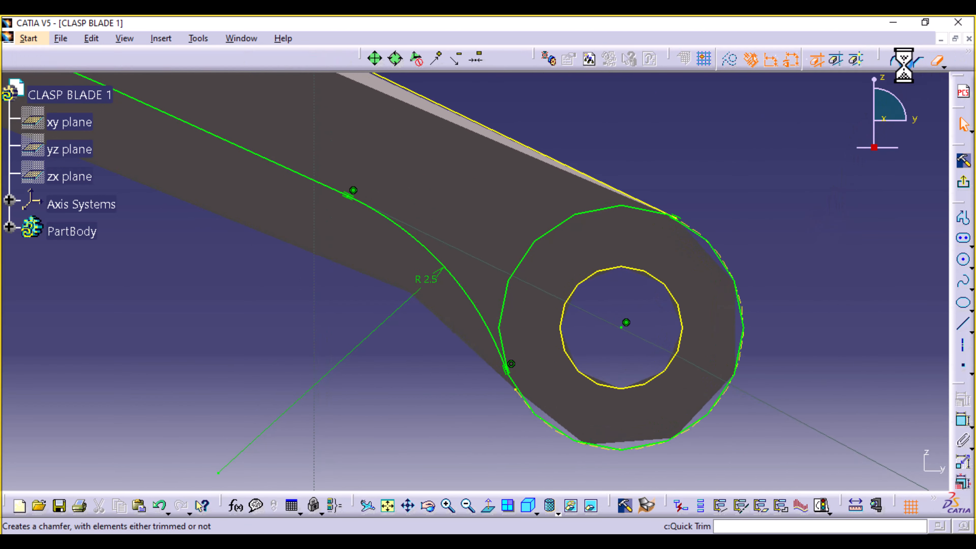
pyautogui.click(544, 240)
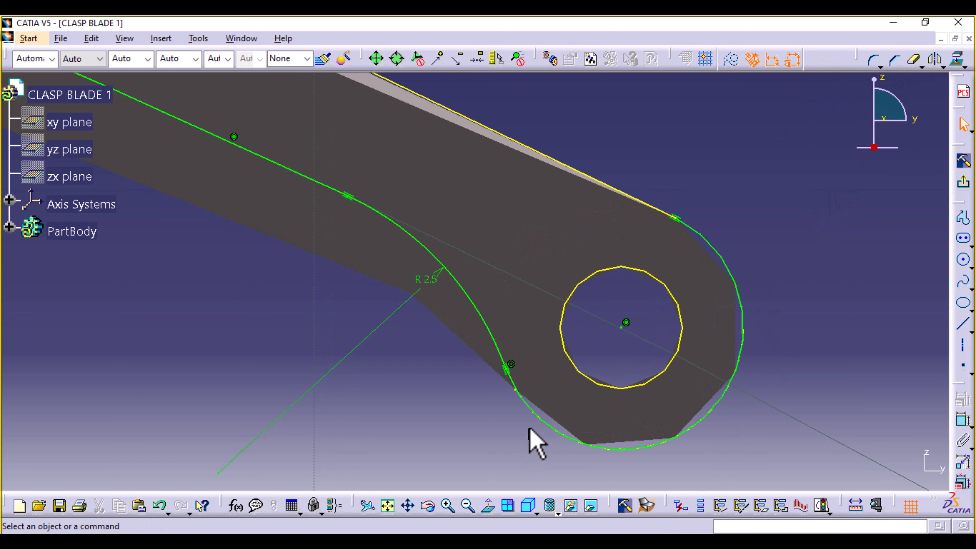
# Exit the sketch and cut its closed profile as a Pocket with 7 mm depth and mirrored extent.
pyautogui.moveTo(482, 452); pyautogui.dragTo(507, 500, button='middle')
pyautogui.moveTo(686, 226); pyautogui.dragTo(711, 381, button='middle')
pyautogui.moveTo(225, 326)
pyautogui.mouseDown(button='middle')
pyautogui.moveTo(595, 375)
pyautogui.moveTo(617, 418)
pyautogui.mouseUp(button='middle')
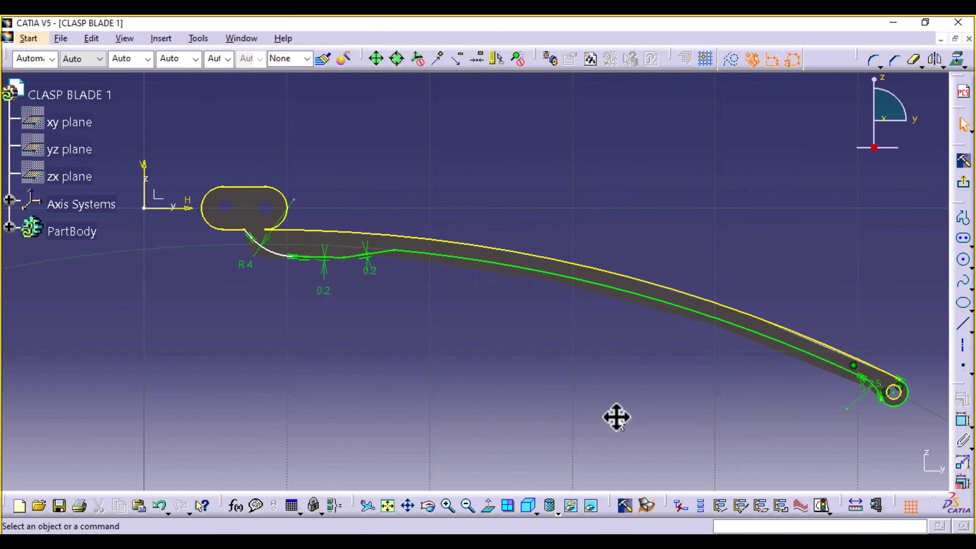
pyautogui.click(964, 185)
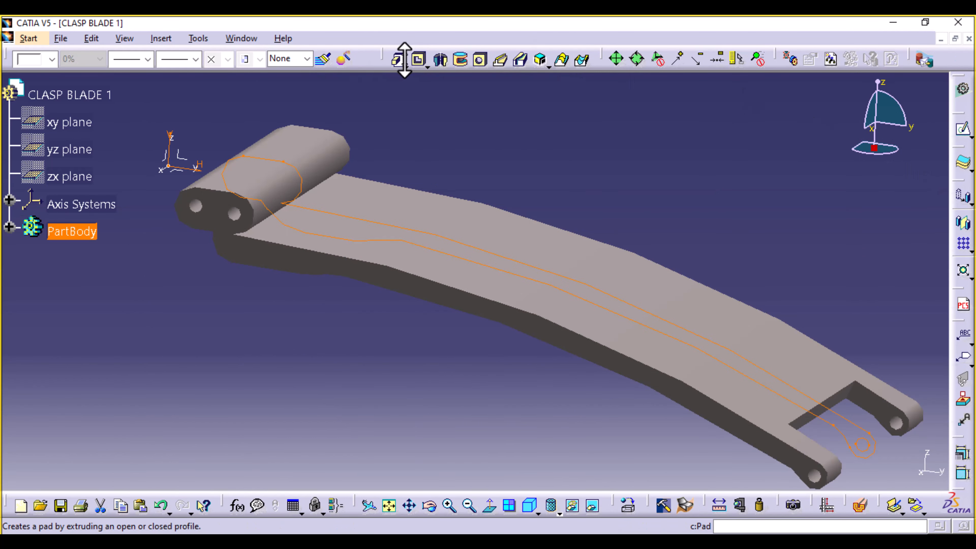
pyautogui.click(420, 60)
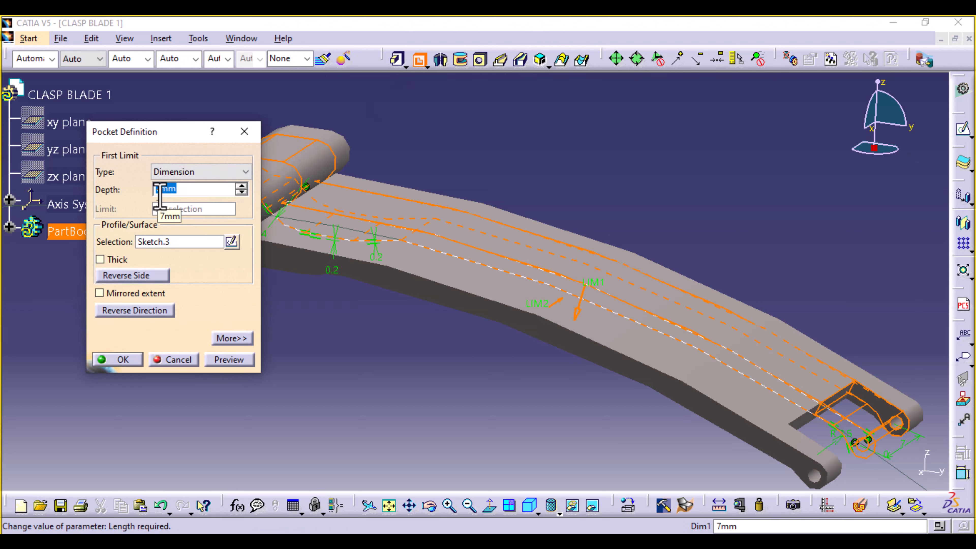
pyautogui.click(100, 294)
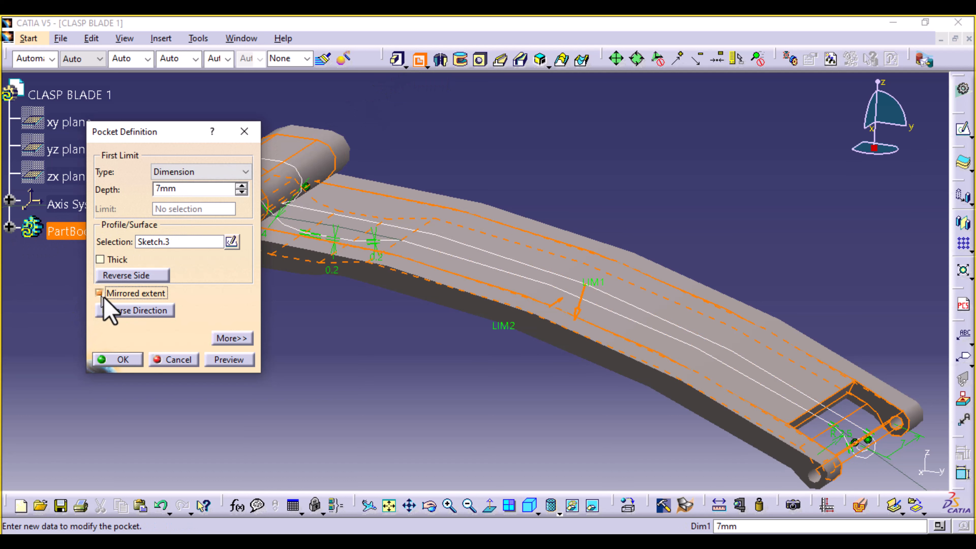
pyautogui.click(217, 362)
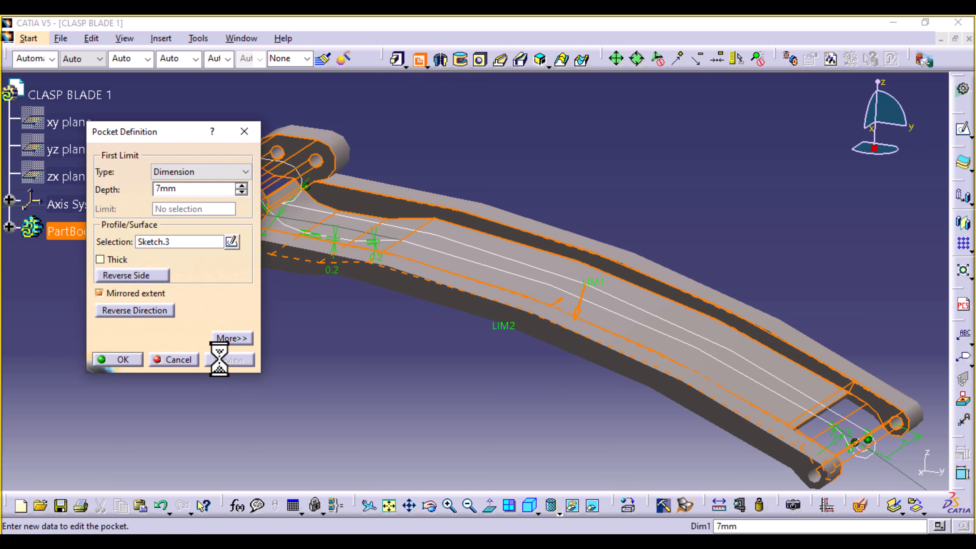
pyautogui.click(117, 363)
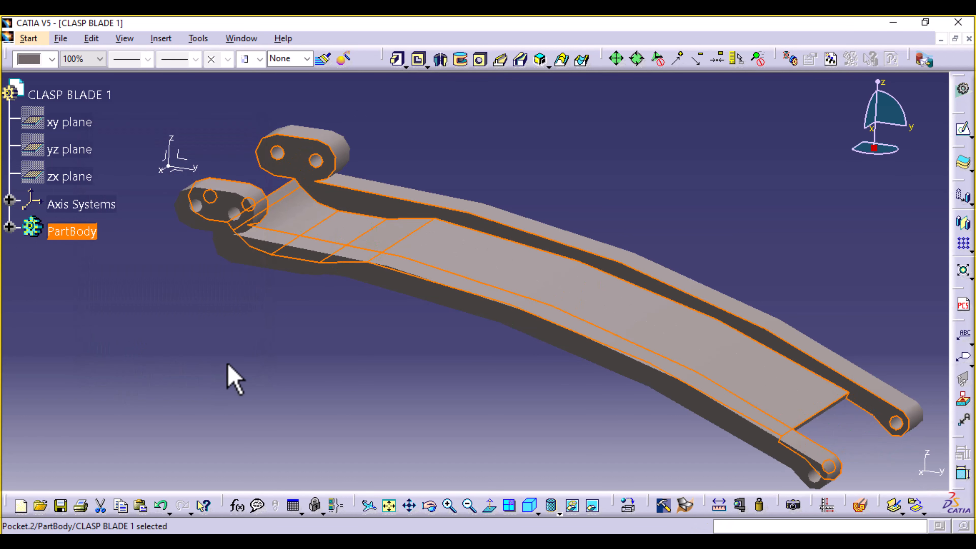
# Start a sketch on the axis system's XY plane and set it to the standard top view.
pyautogui.moveTo(369, 333); pyautogui.dragTo(387, 417, button='middle')
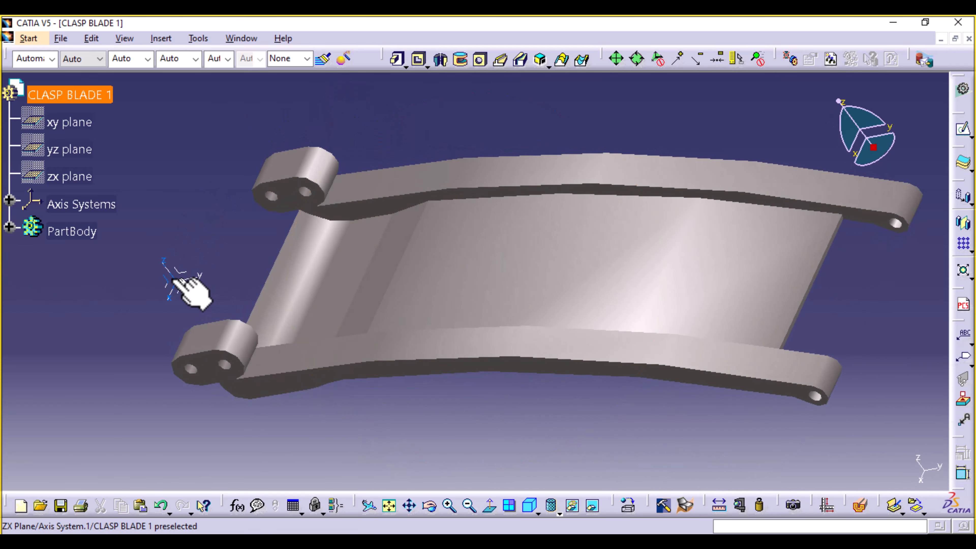
pyautogui.doubleClick(180, 290)
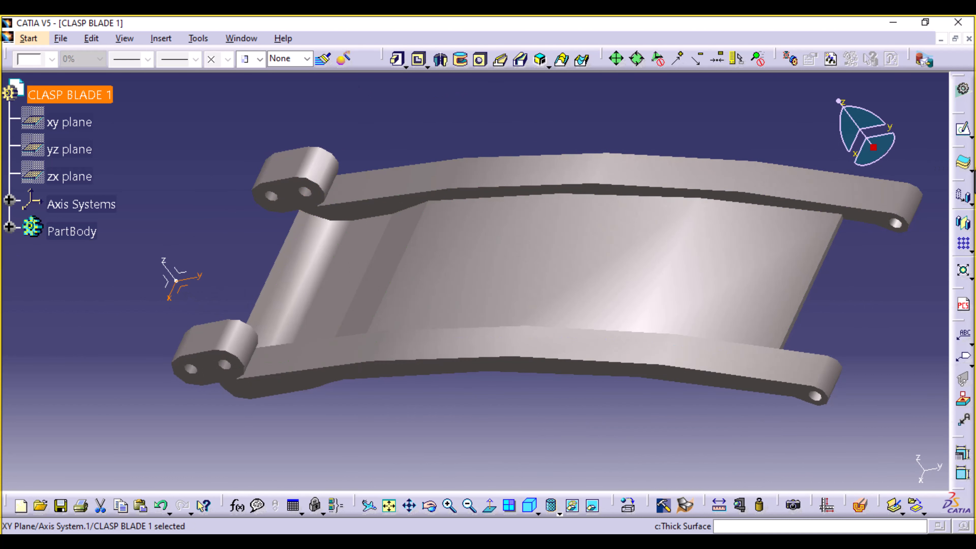
pyautogui.click(963, 131)
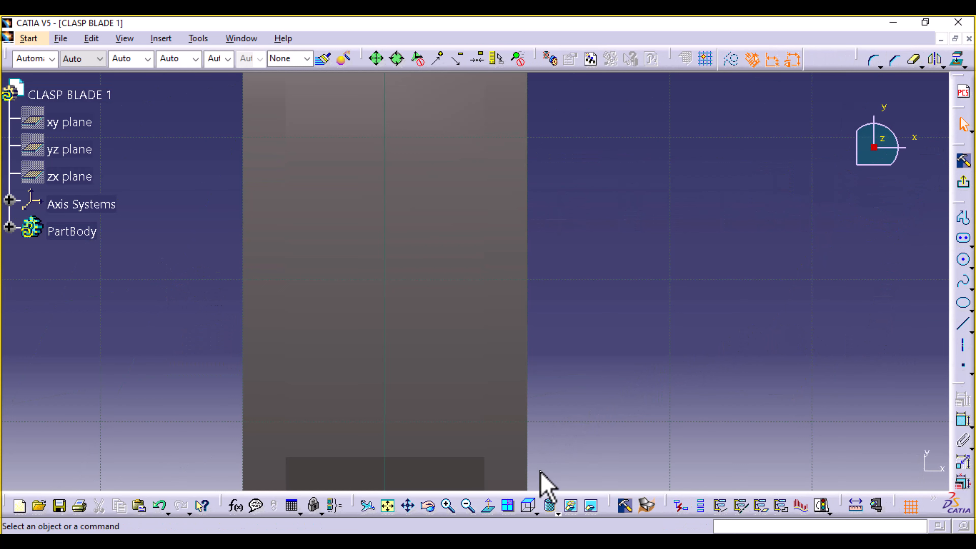
pyautogui.click(532, 505)
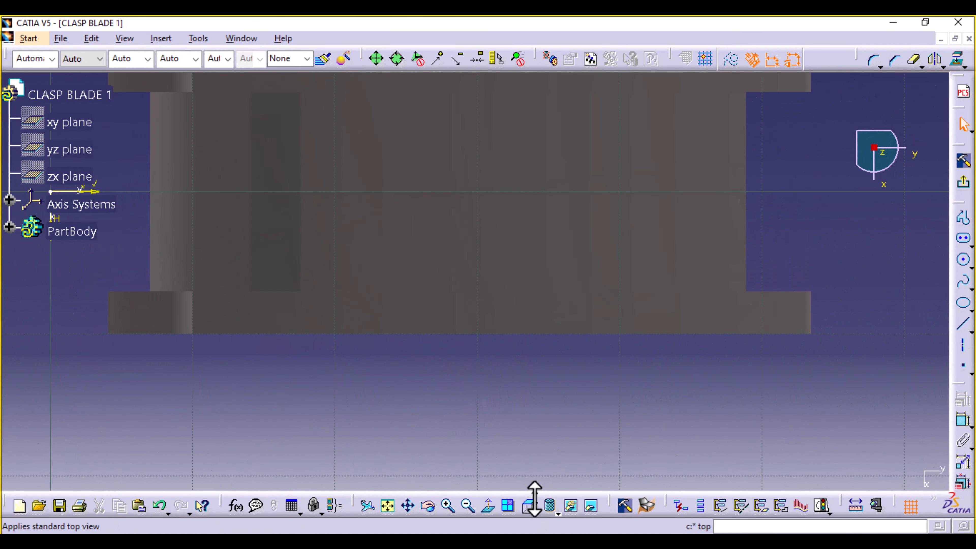
pyautogui.moveTo(541, 436); pyautogui.dragTo(537, 451, button='middle')
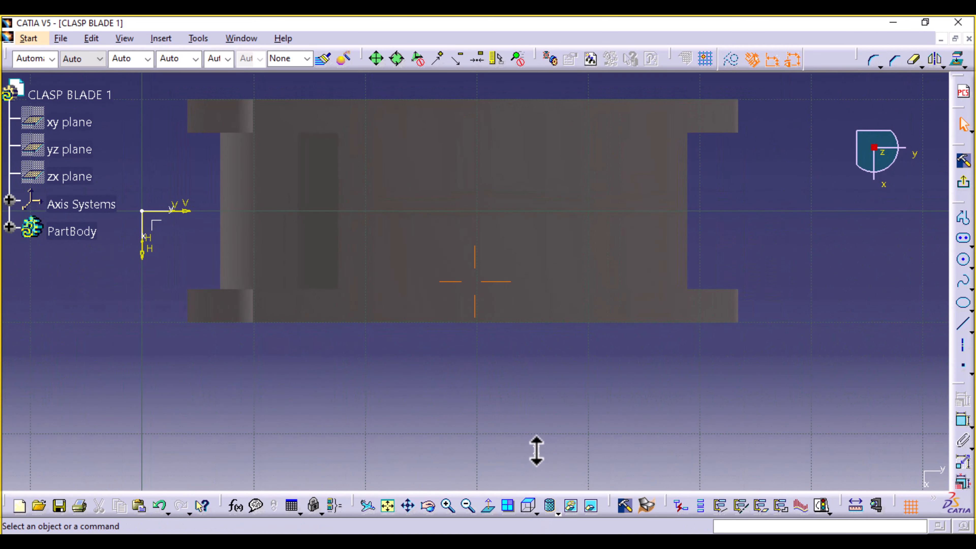
# Draw a closed profile along the blade's long side edge: a rectangle outside the edge with a short slanted step into a long inner line.
pyautogui.click(961, 219)
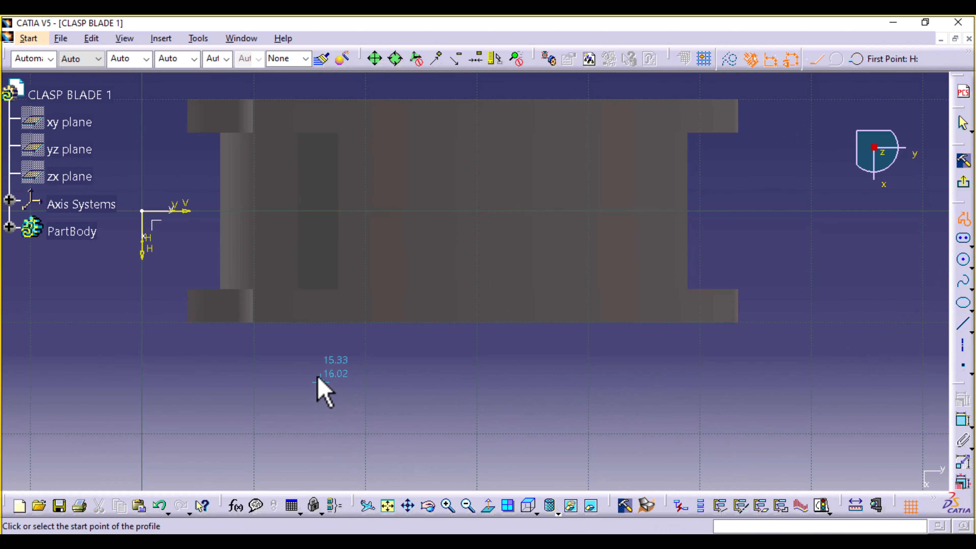
pyautogui.click(762, 312)
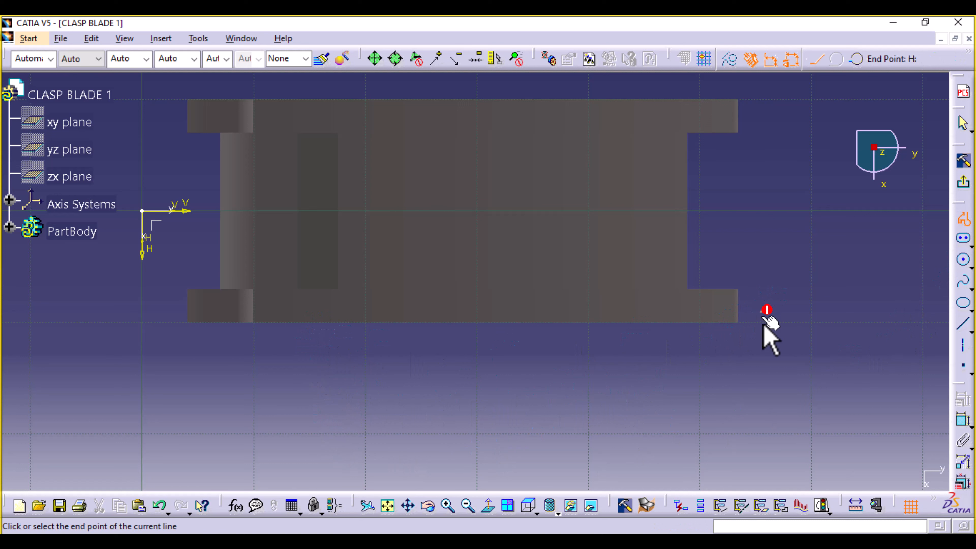
pyautogui.click(762, 380)
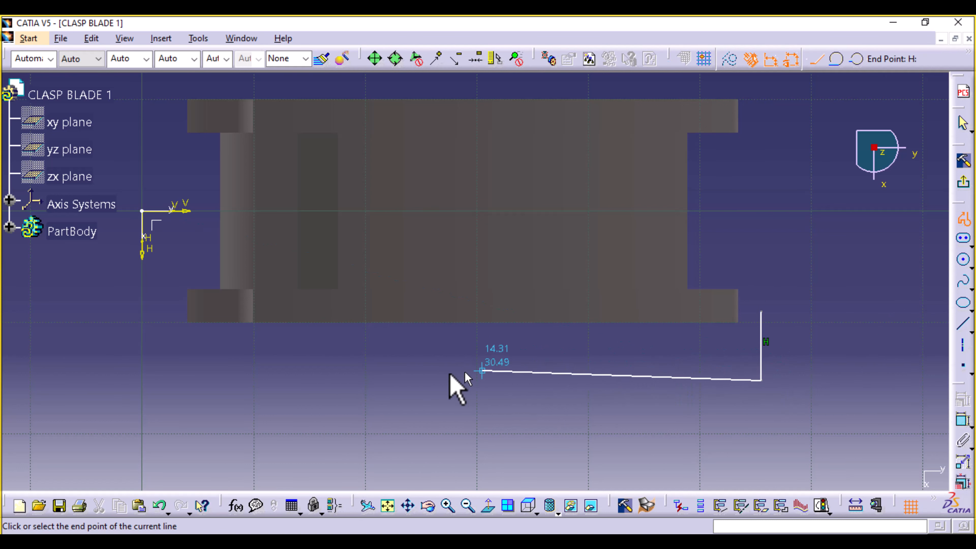
pyautogui.click(264, 381)
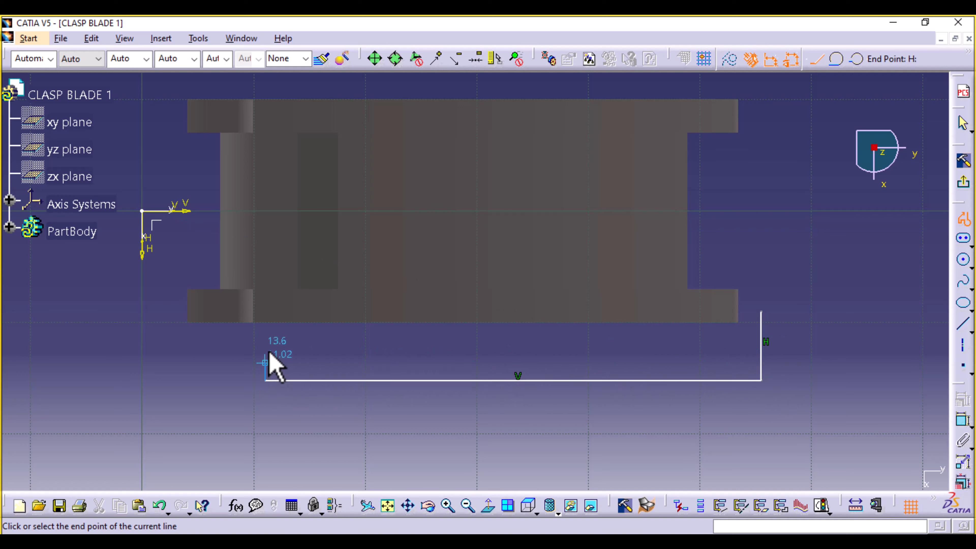
pyautogui.click(265, 324)
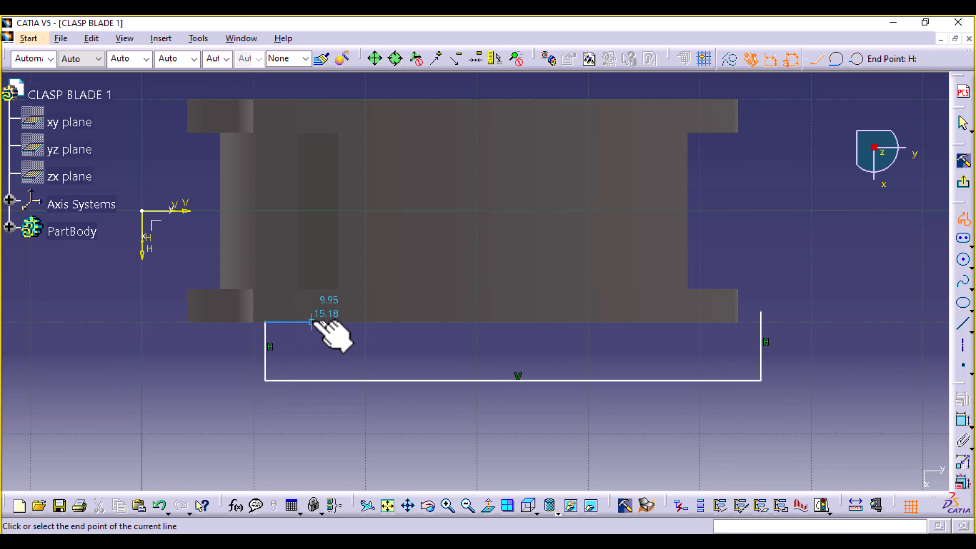
pyautogui.click(313, 323)
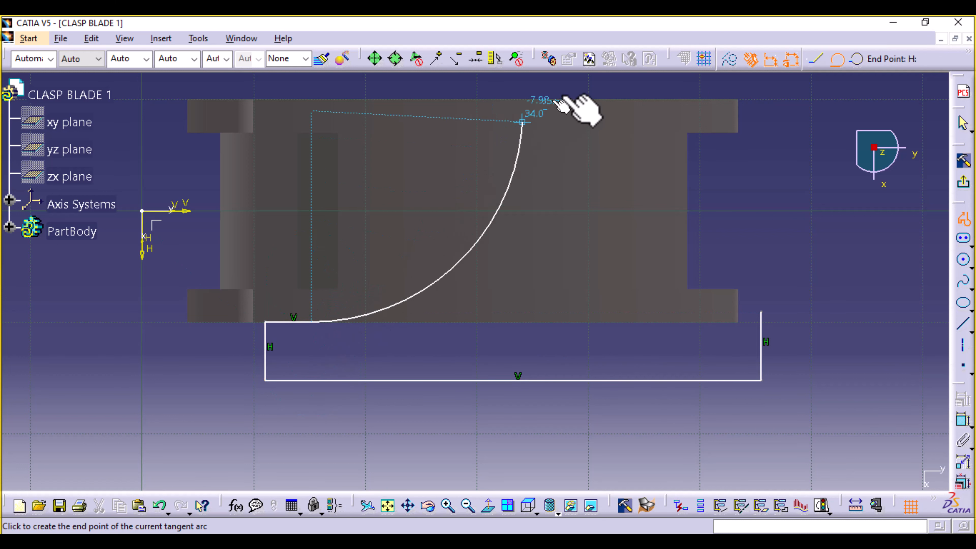
pyautogui.click(817, 59)
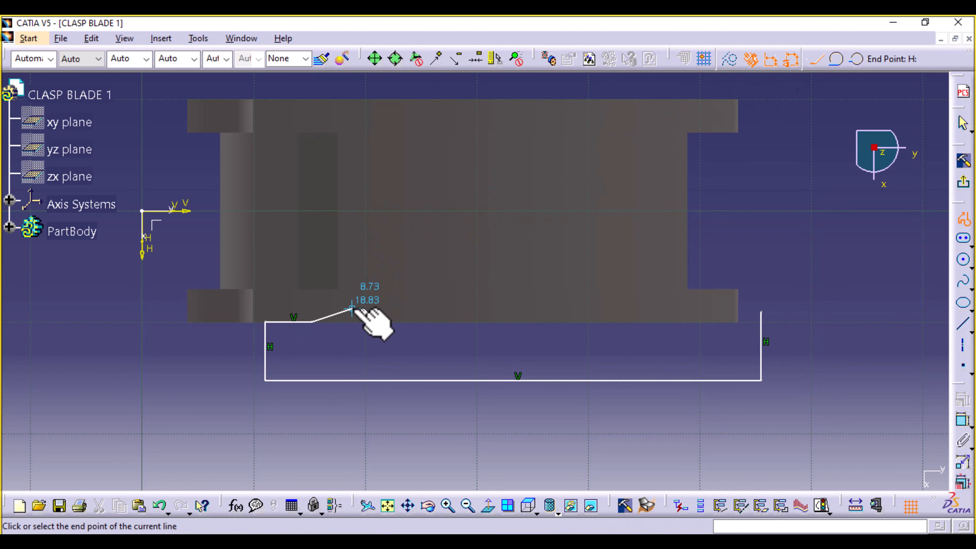
pyautogui.click(351, 309)
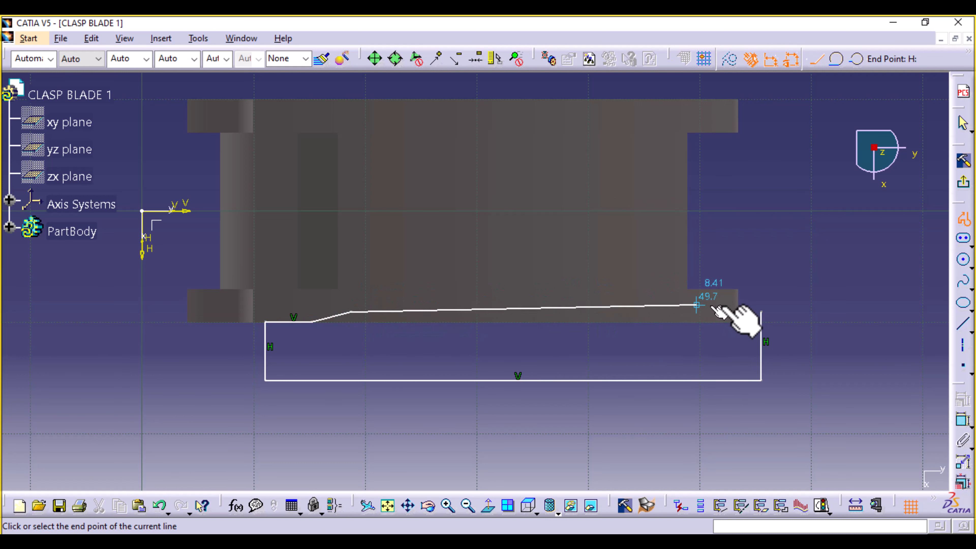
pyautogui.click(761, 312)
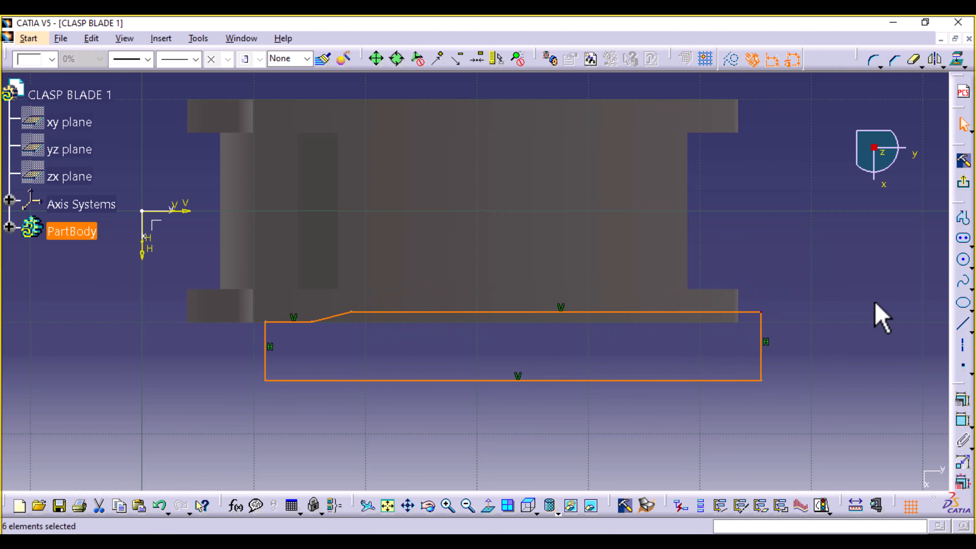
pyautogui.click(779, 319)
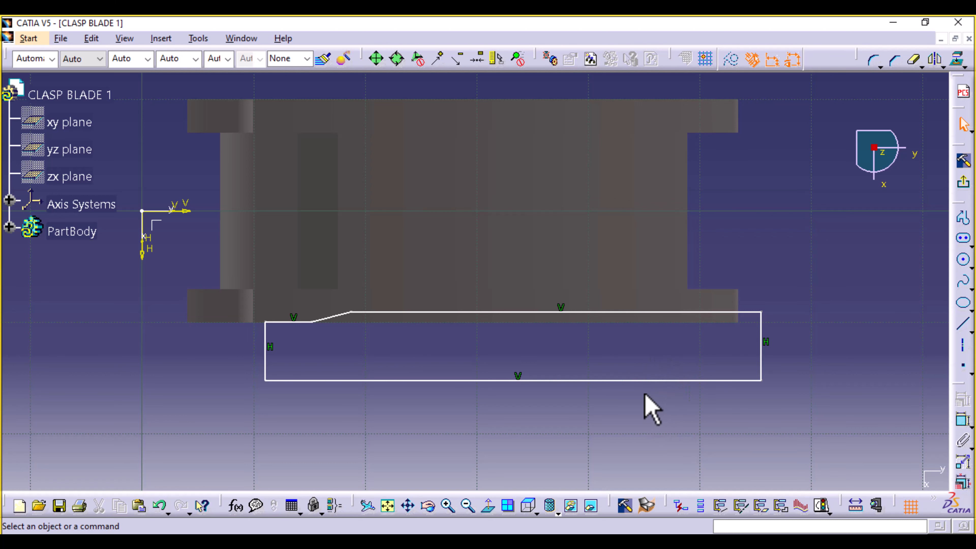
# Dimension the offset between the profile's long inner line and the blade's outer side edge, and set it to 1 mm.
pyautogui.keyDown('ctrl'); pyautogui.moveTo(690, 434); pyautogui.dragTo(676, 375, button='middle'); pyautogui.keyUp('ctrl')
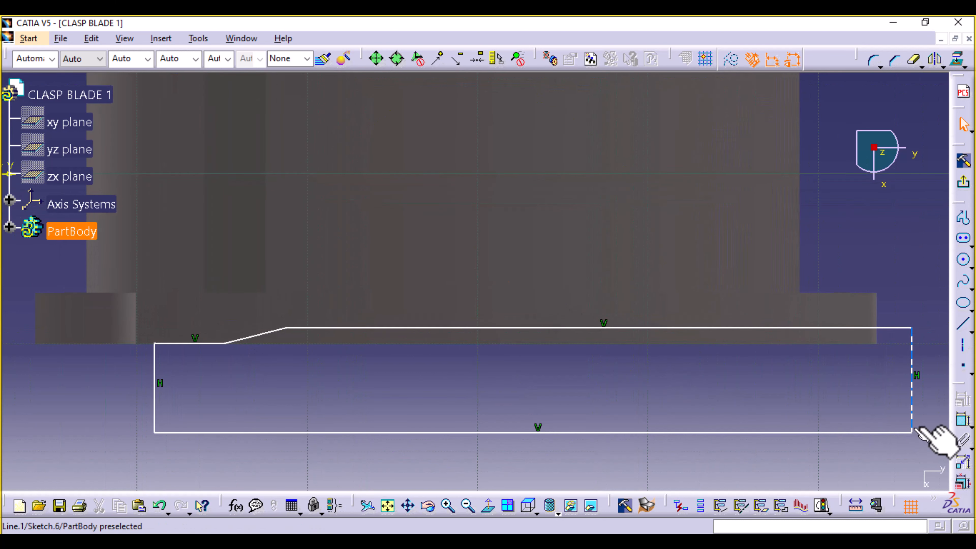
pyautogui.click(962, 420)
pyautogui.click(755, 328)
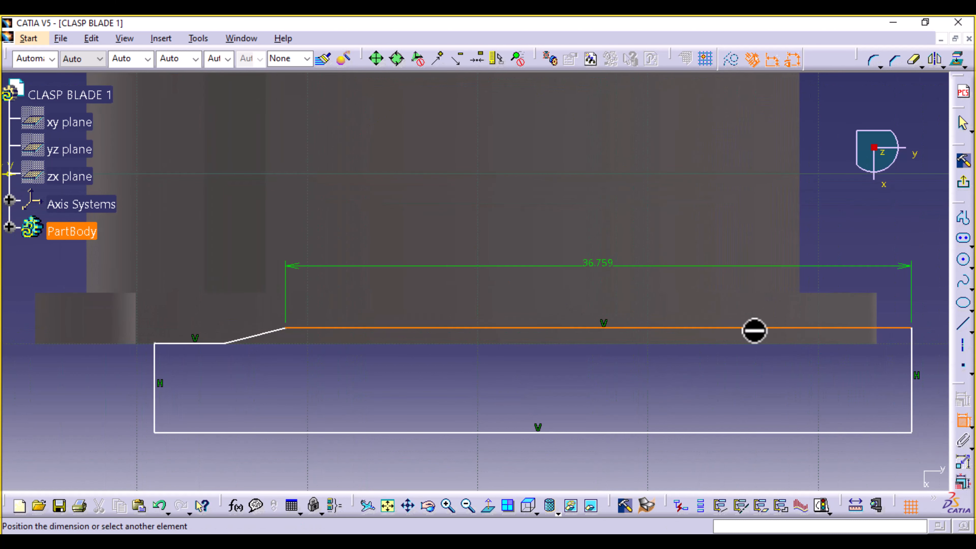
pyautogui.click(782, 344)
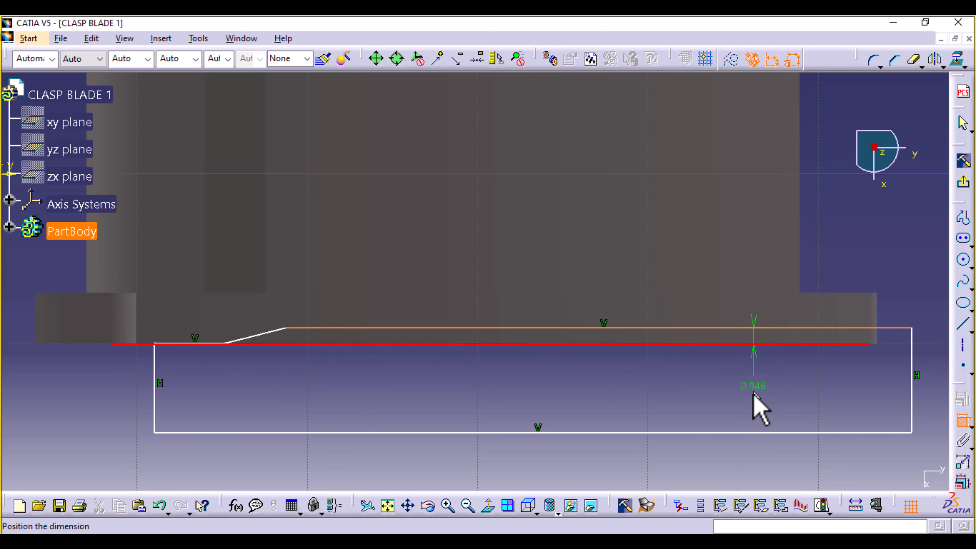
pyautogui.click(756, 407)
pyautogui.write('1')
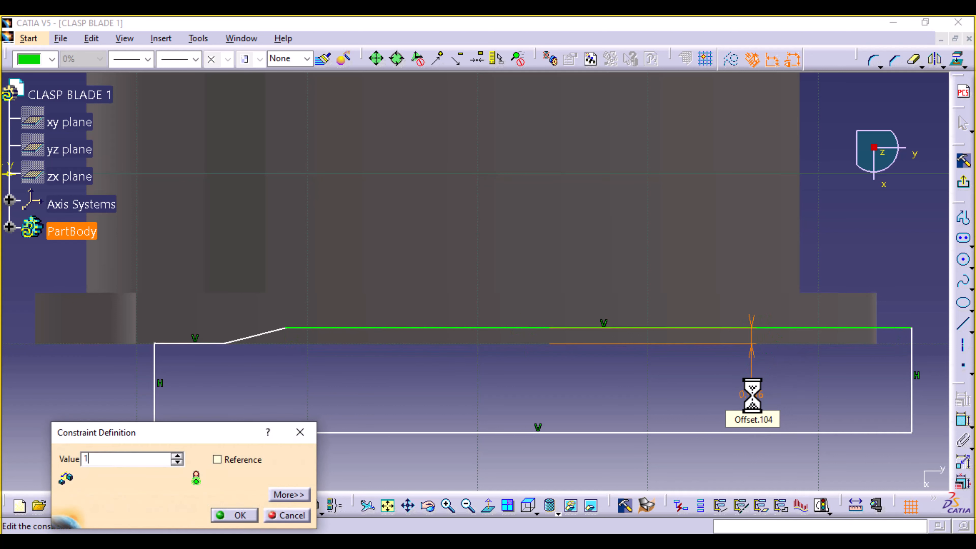
pyautogui.press('Return')
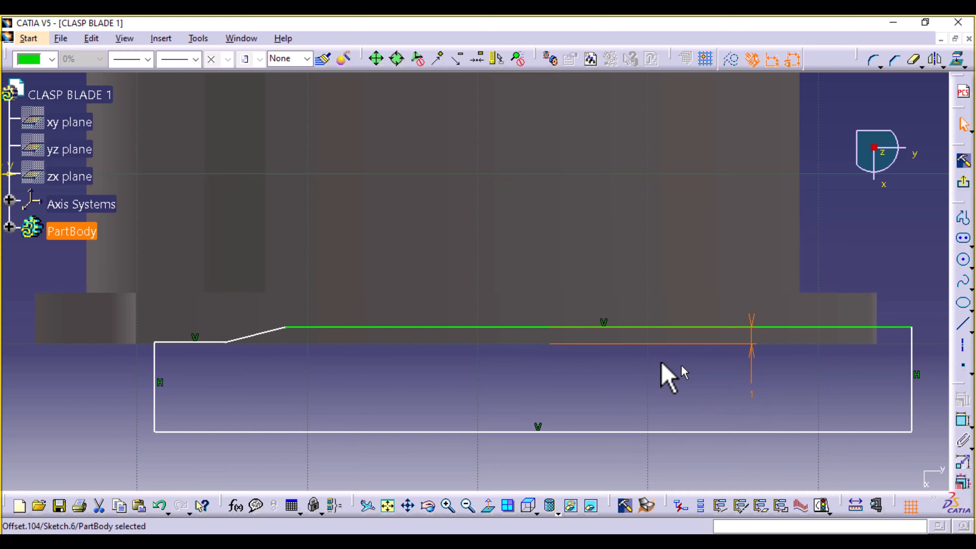
pyautogui.click(592, 375)
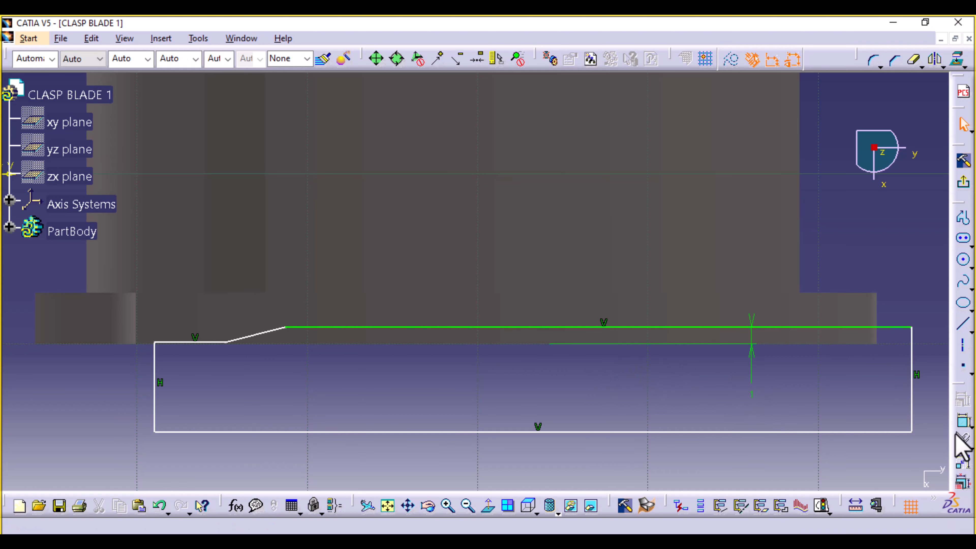
pyautogui.click(963, 420)
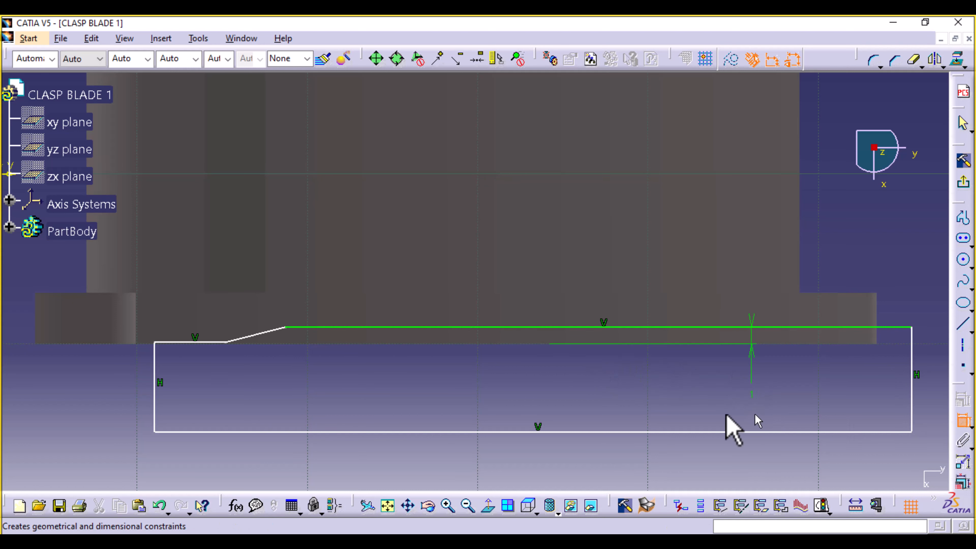
pyautogui.click(225, 342)
pyautogui.moveTo(232, 377); pyautogui.dragTo(392, 407, button='middle')
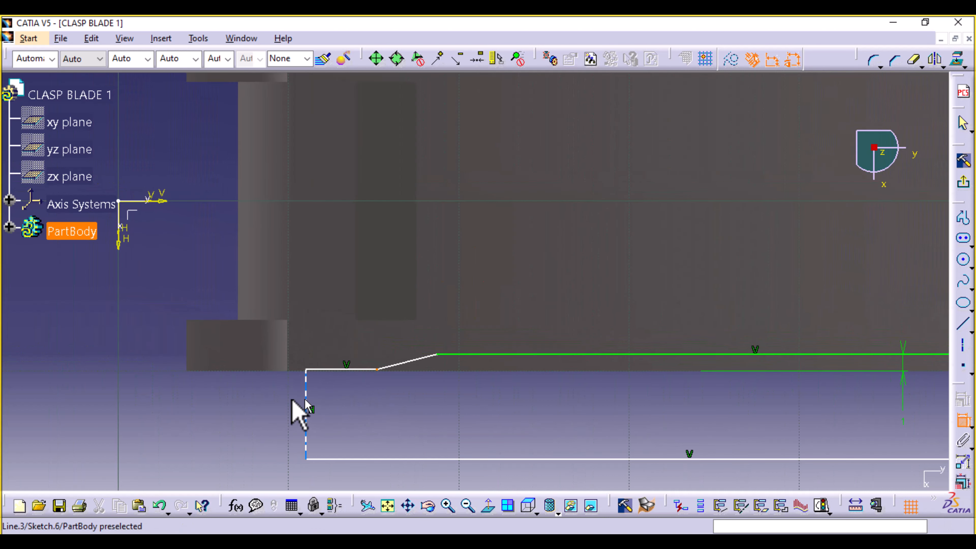
pyautogui.click(187, 371)
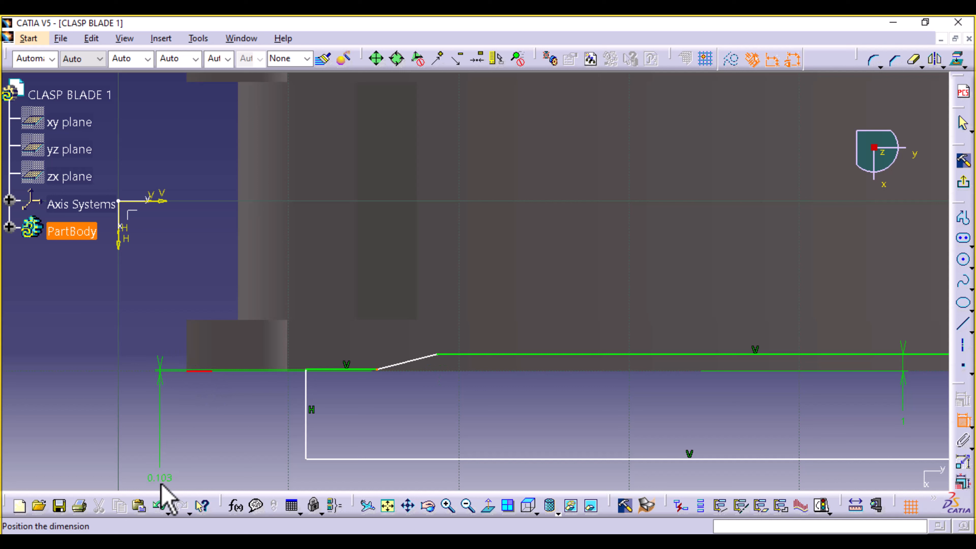
pyautogui.click(160, 507)
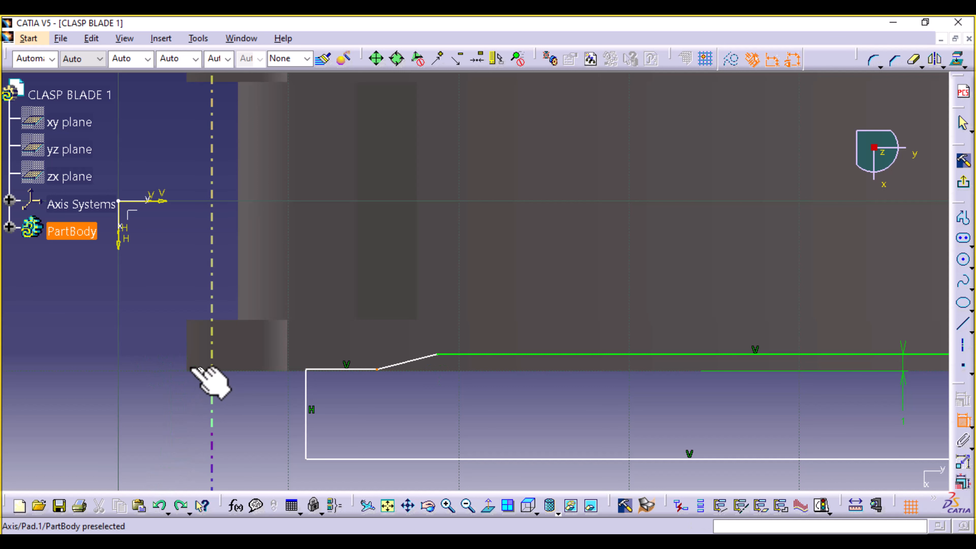
pyautogui.click(194, 321)
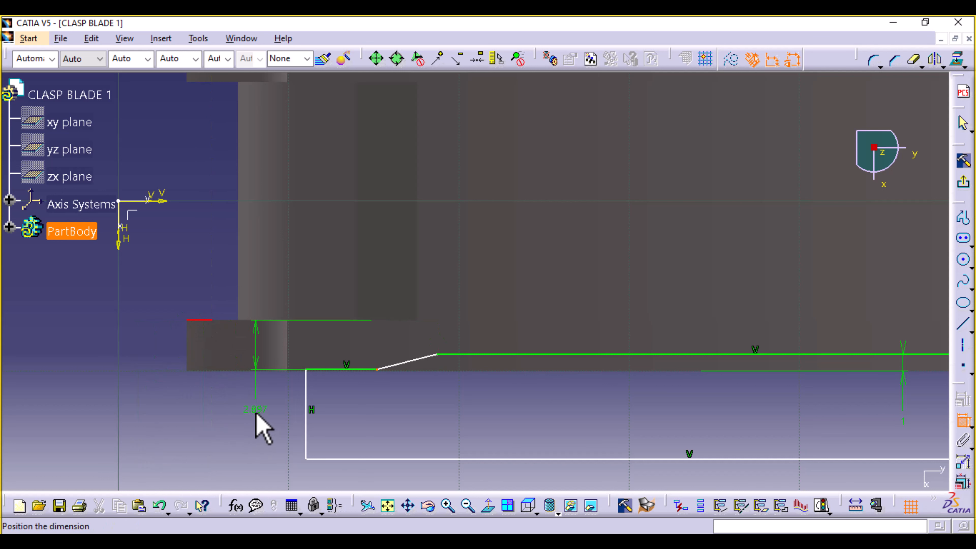
pyautogui.press('Escape')
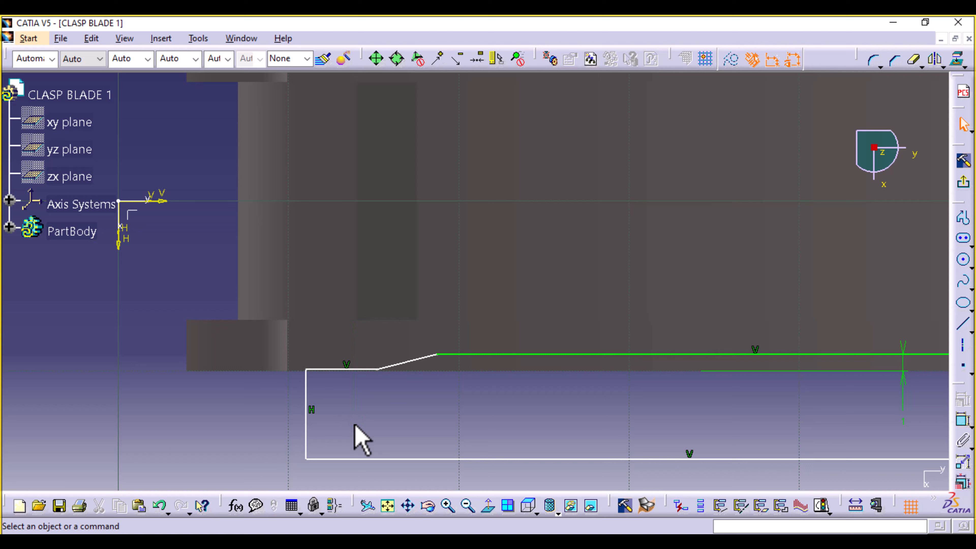
# Project the short inner edge of the adjacent side arm into the sketch as construction geometry.
pyautogui.click(190, 320)
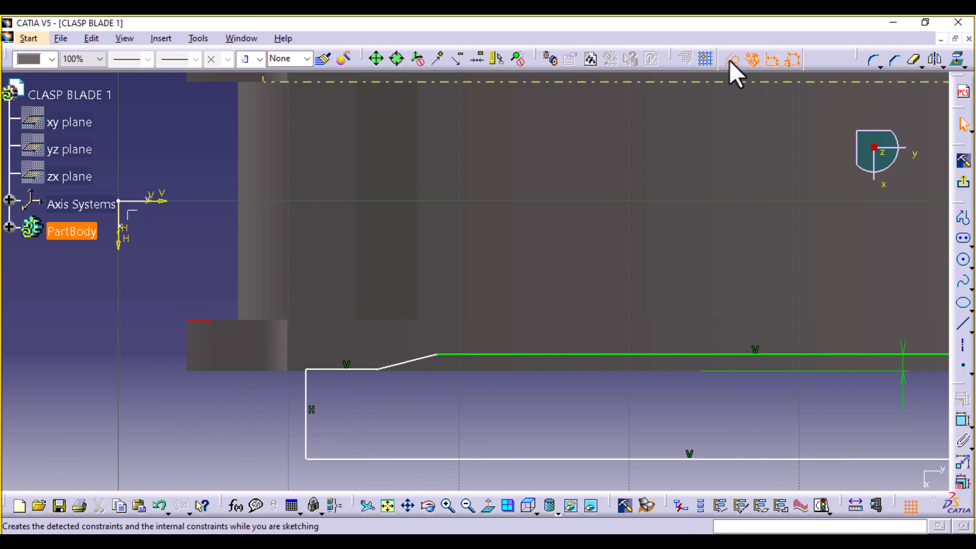
pyautogui.click(957, 60)
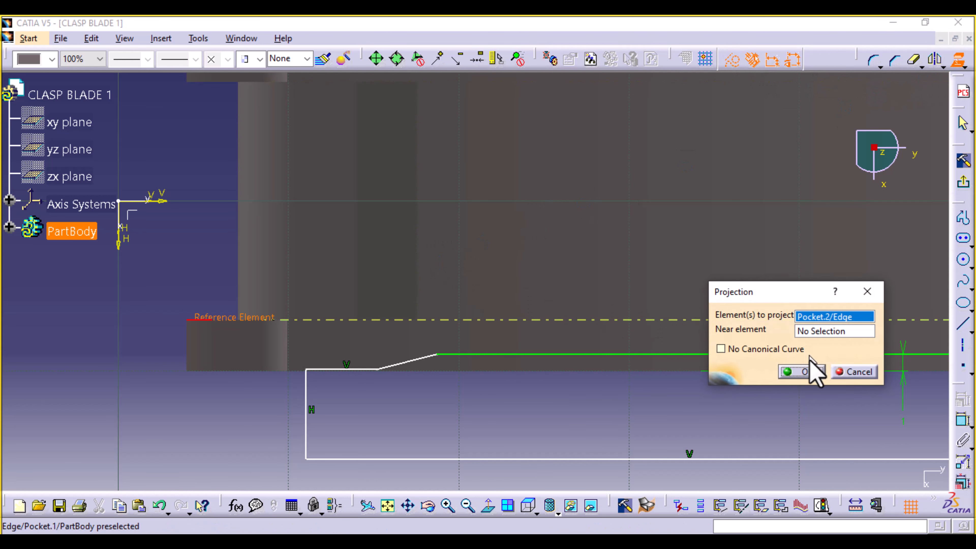
pyautogui.click(811, 373)
pyautogui.click(251, 402)
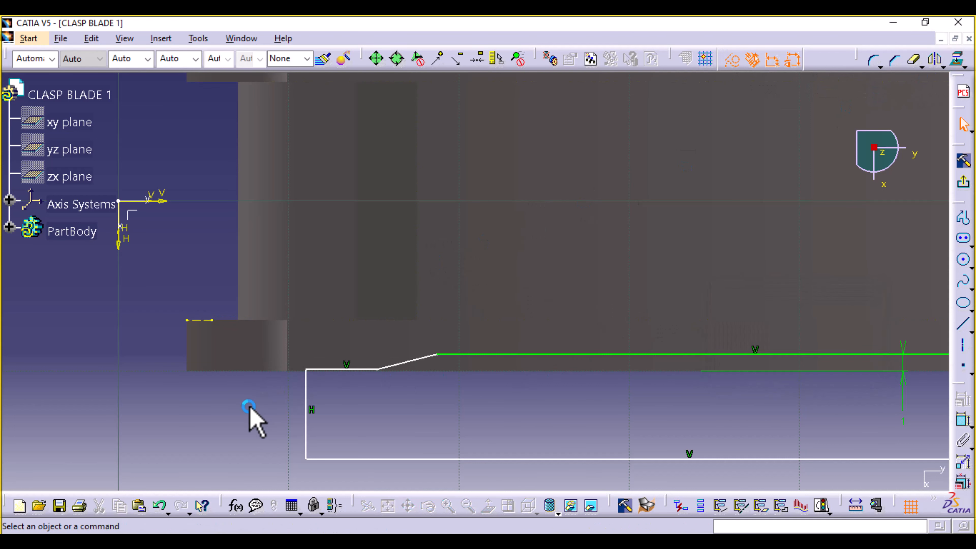
pyautogui.click(423, 420)
# Dimension the horizontal distance from the projected edge's outer end to the slanted line's start point, and set it to 10 mm.
pyautogui.click(964, 423)
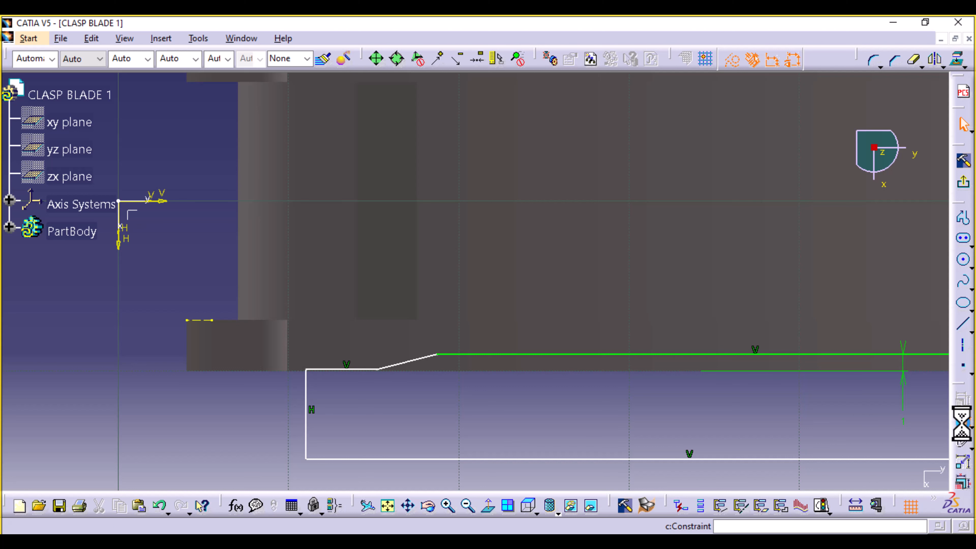
pyautogui.click(186, 320)
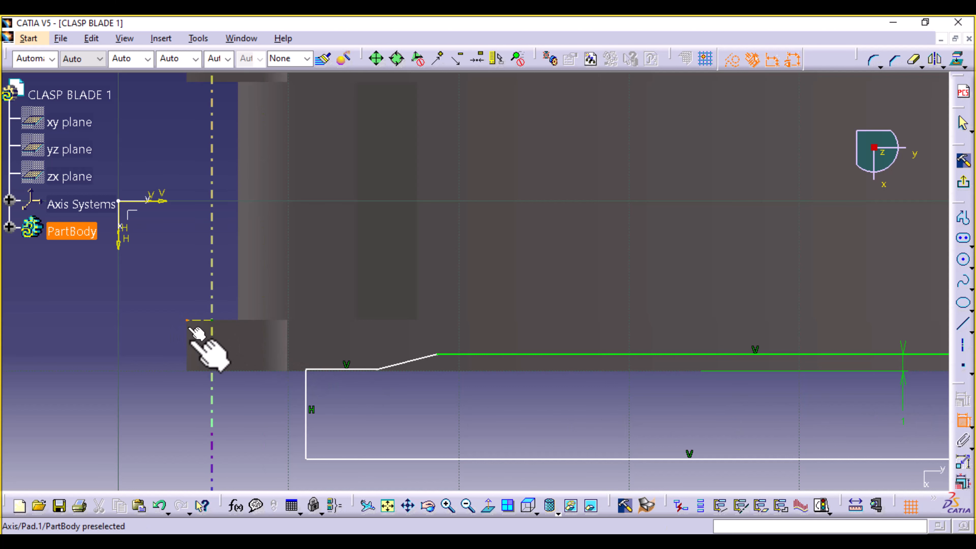
pyautogui.click(377, 369)
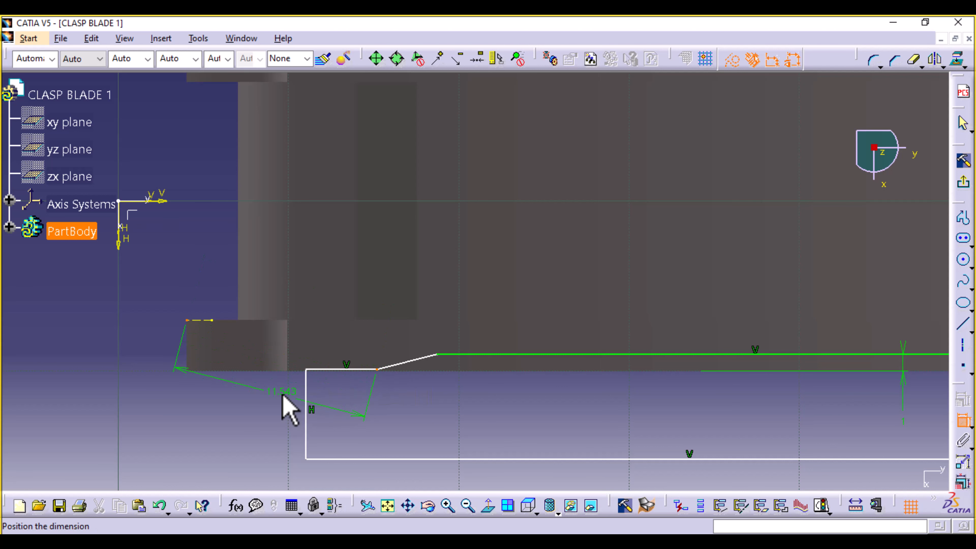
pyautogui.rightClick(282, 396)
pyautogui.click(323, 273)
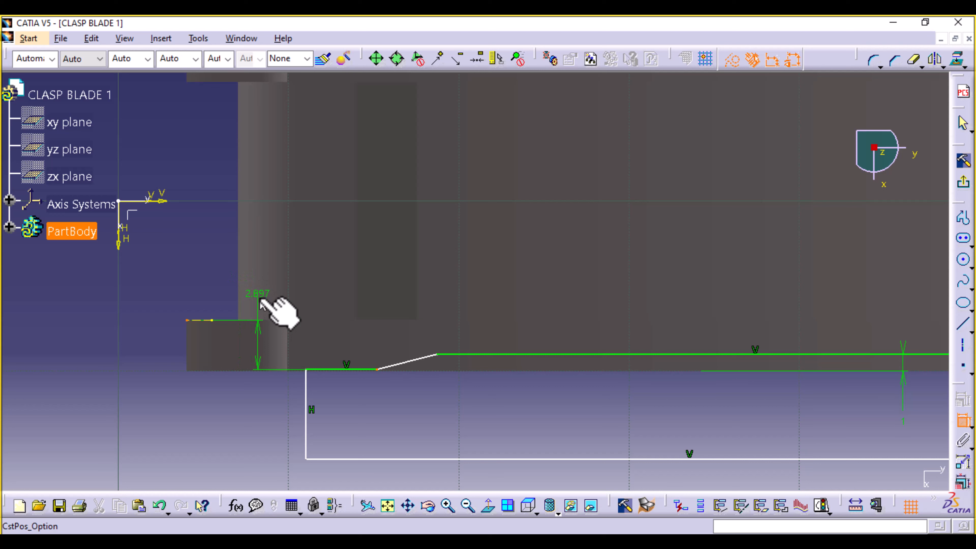
pyautogui.rightClick(260, 298)
pyautogui.click(298, 356)
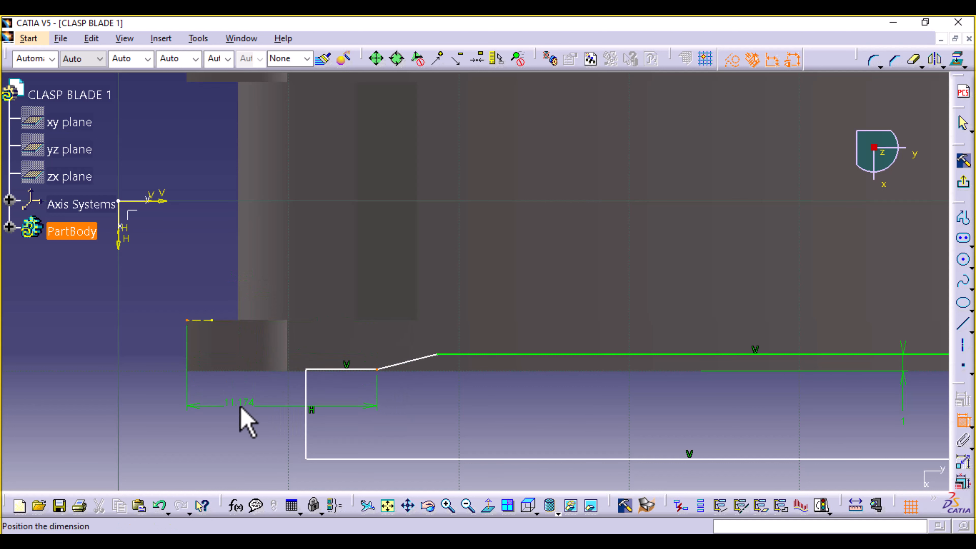
pyautogui.click(242, 409)
pyautogui.doubleClick(243, 409)
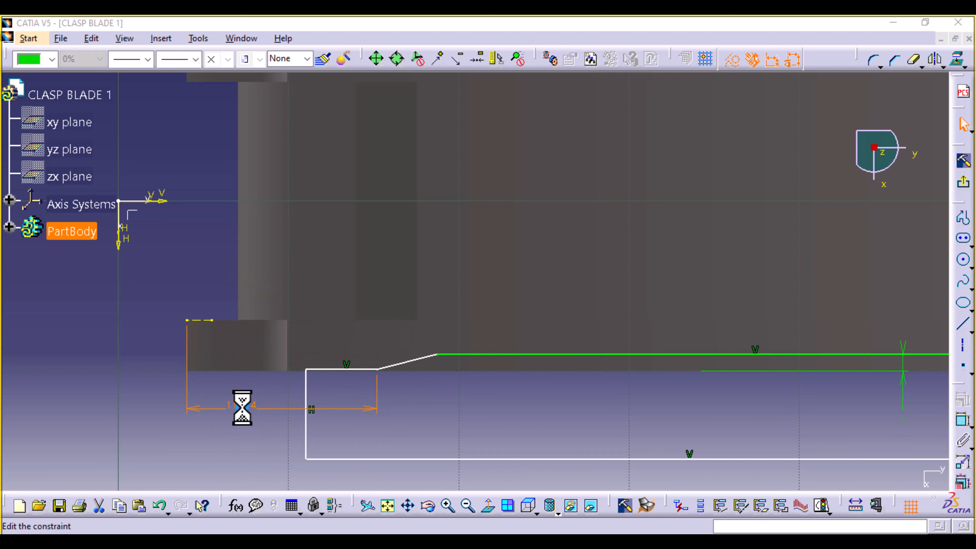
pyautogui.press('Return')
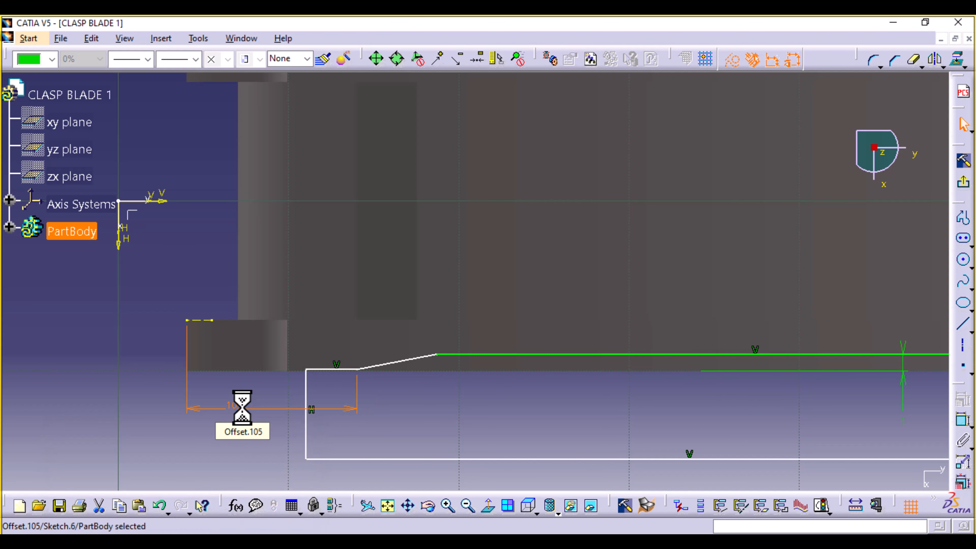
pyautogui.click(418, 425)
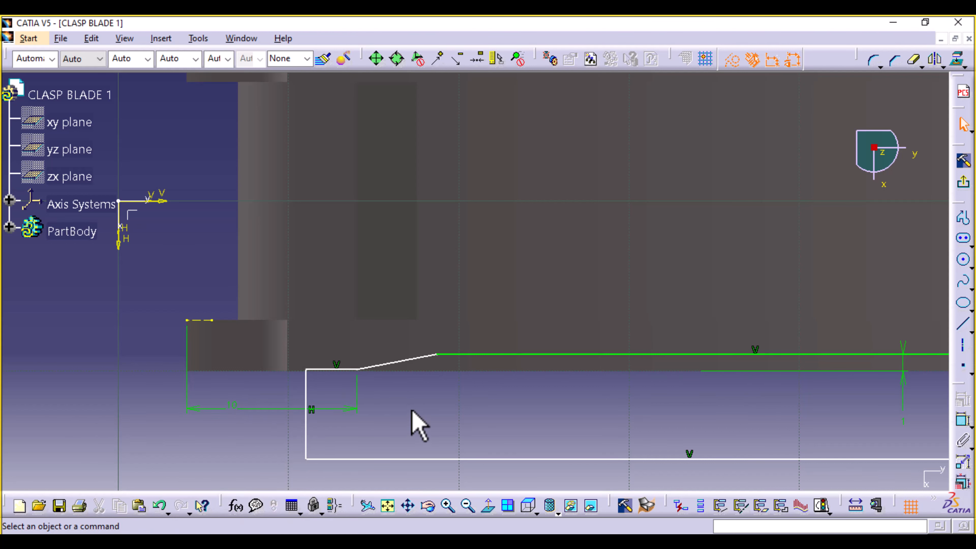
# Dimension the angle between the profile's slanted line and its short outer line, and set it to 10°.
pyautogui.doubleClick(386, 368)
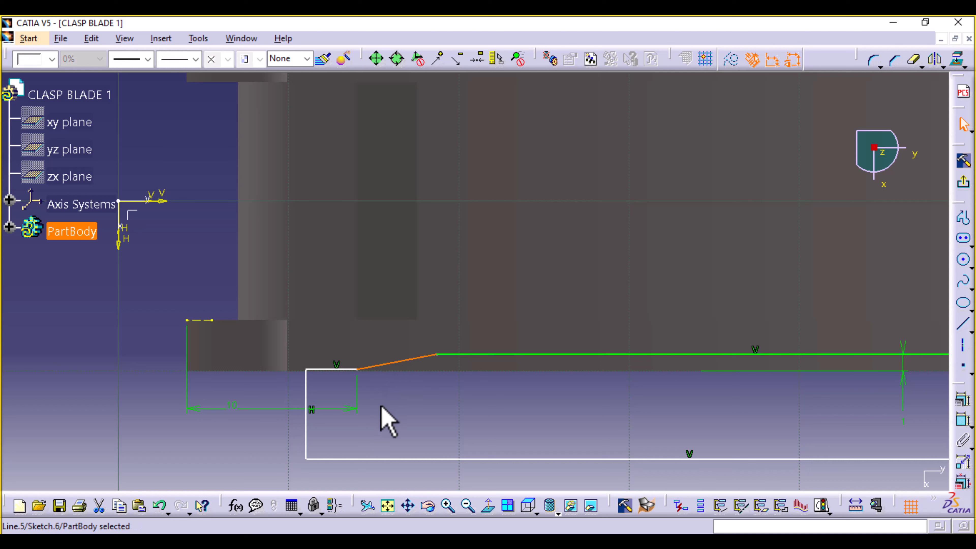
pyautogui.keyDown('ctrl'); pyautogui.click(341, 369); pyautogui.keyUp('ctrl')
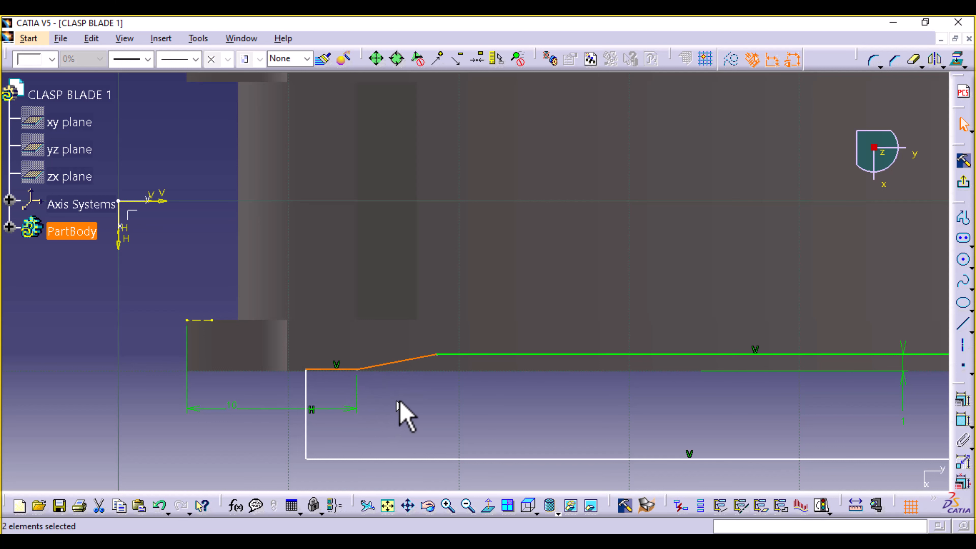
pyautogui.click(964, 420)
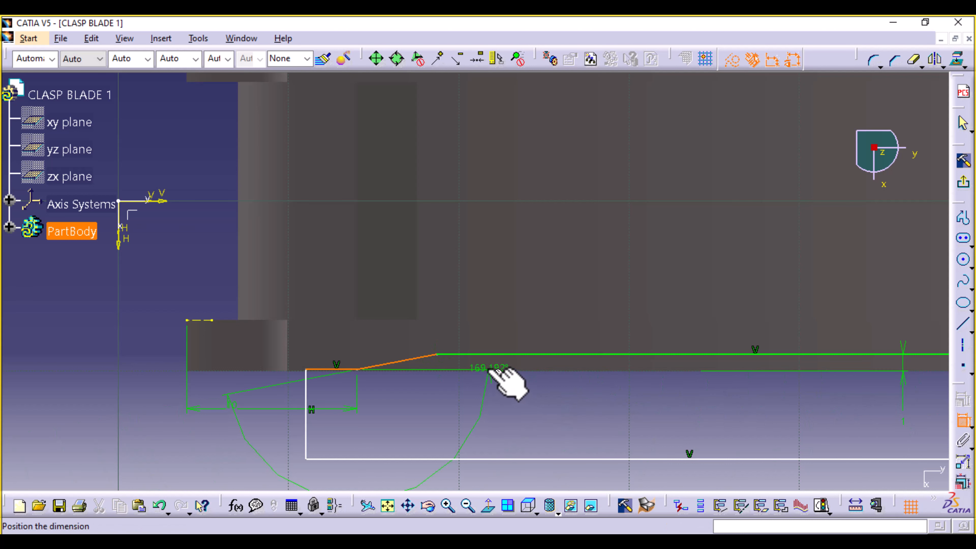
pyautogui.click(485, 366)
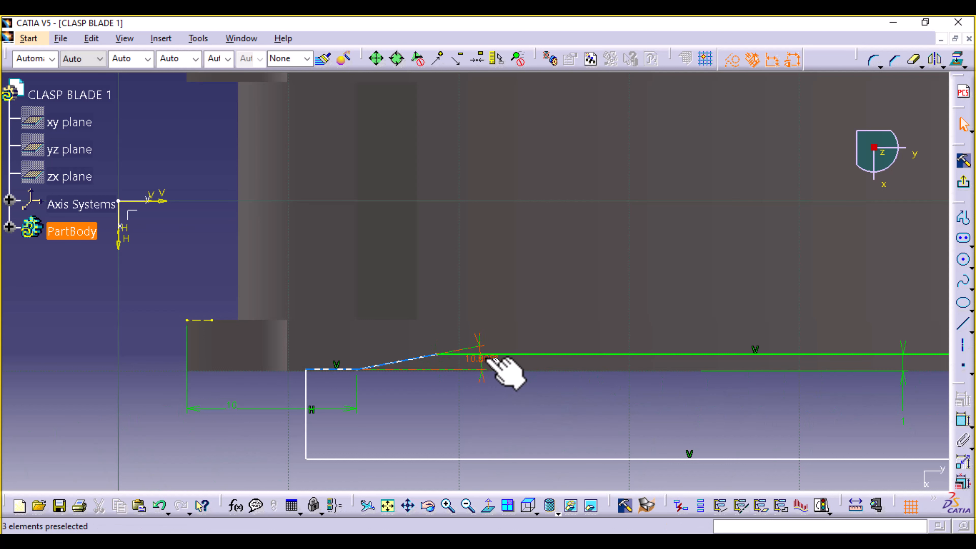
pyautogui.doubleClick(486, 360)
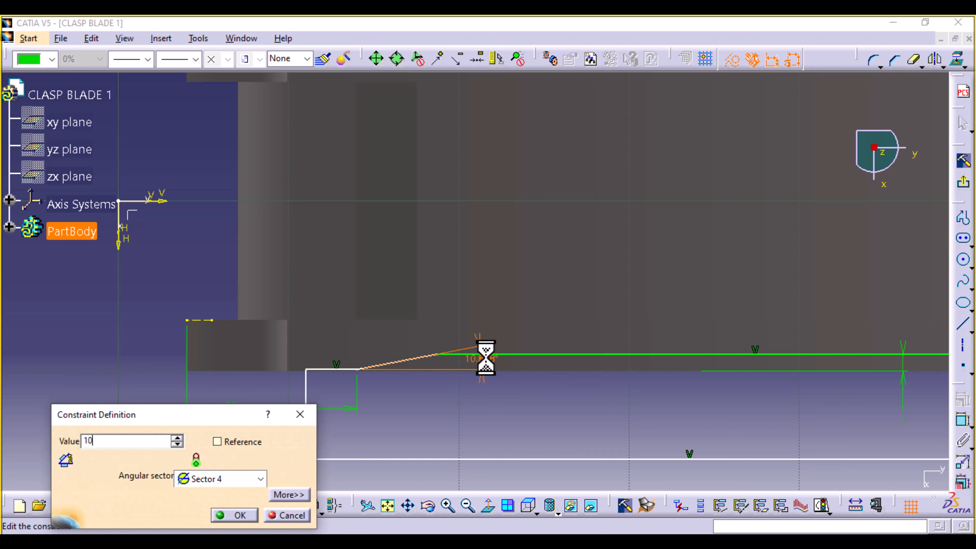
pyautogui.press('Return')
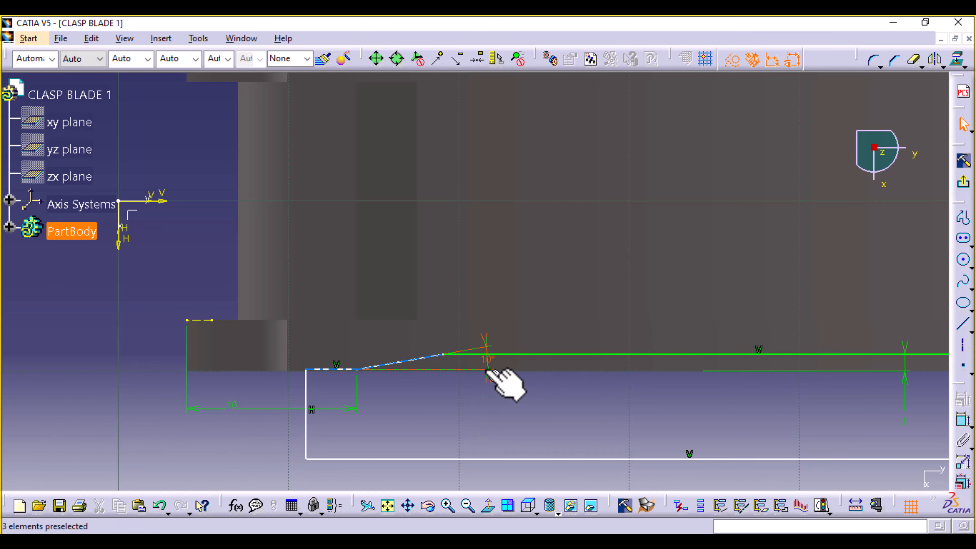
# Round the corner between the profile's short outer line and the slanted line with an arc about 28 mm in radius.
pyautogui.moveTo(452, 398)
pyautogui.mouseDown(button='middle')
pyautogui.moveTo(451, 375)
pyautogui.moveTo(452, 430)
pyautogui.moveTo(452, 340)
pyautogui.moveTo(469, 338)
pyautogui.mouseUp(button='middle')
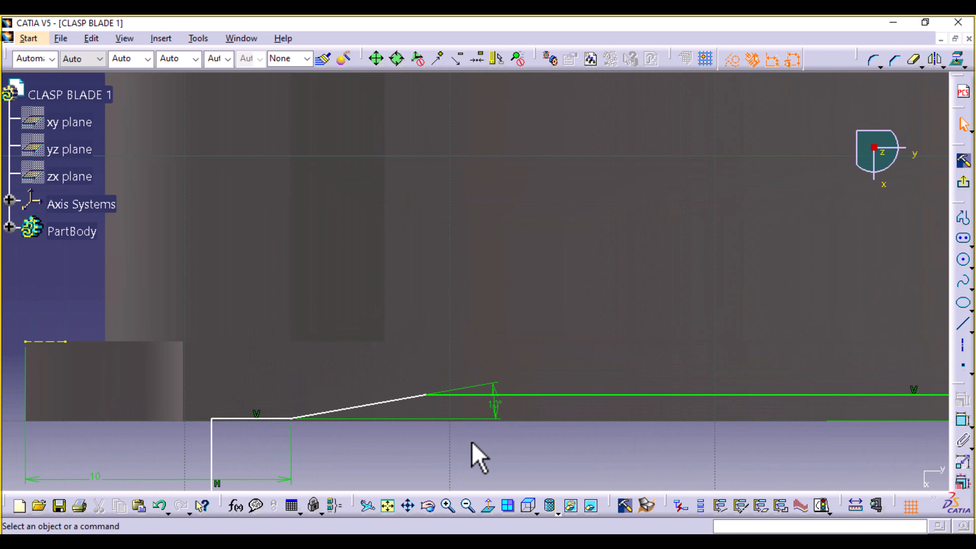
pyautogui.moveTo(472, 443)
pyautogui.mouseDown(button='middle')
pyautogui.moveTo(490, 415)
pyautogui.moveTo(501, 421)
pyautogui.mouseUp(button='middle')
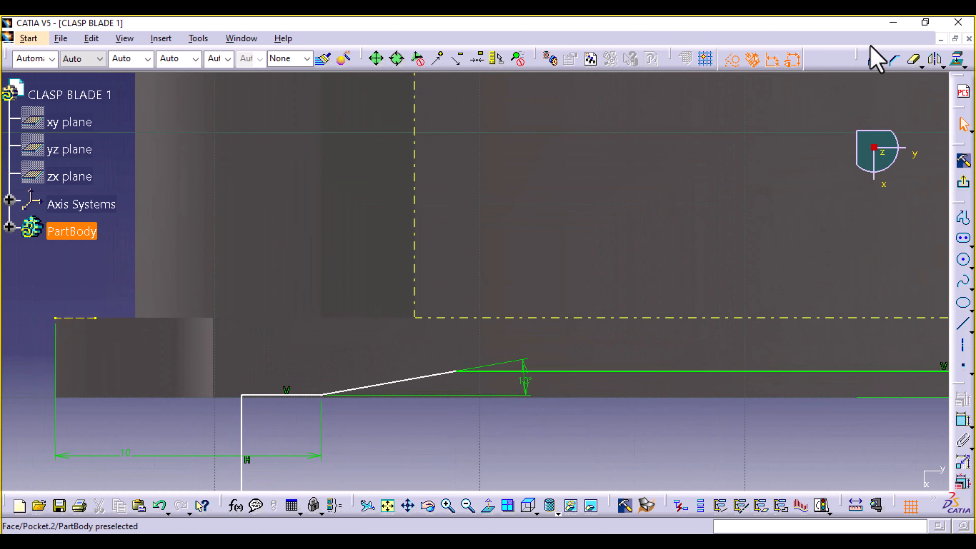
pyautogui.click(872, 58)
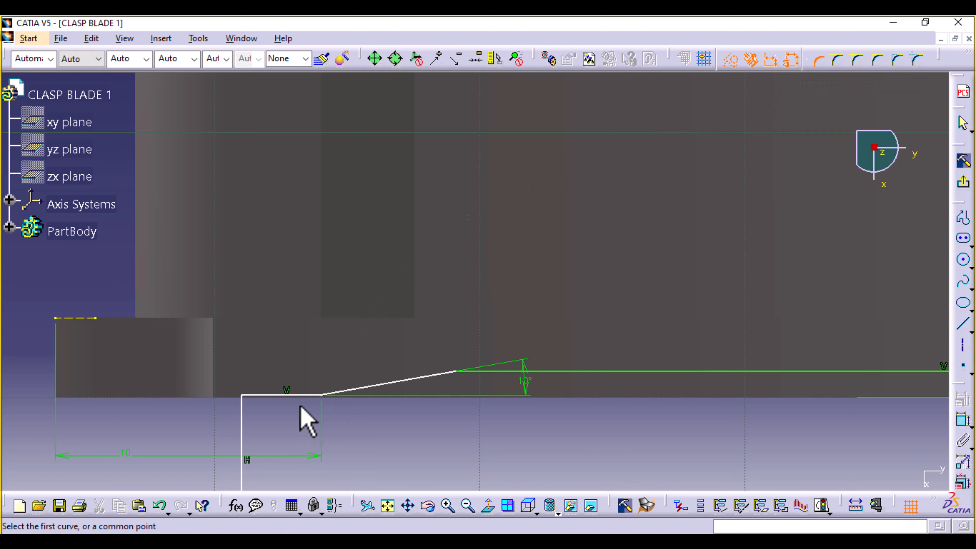
pyautogui.click(308, 397)
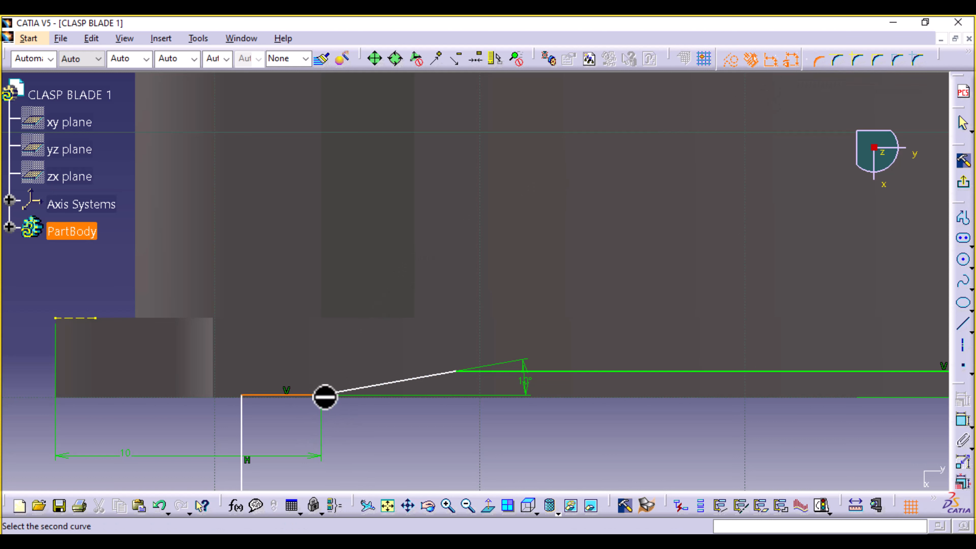
pyautogui.click(345, 390)
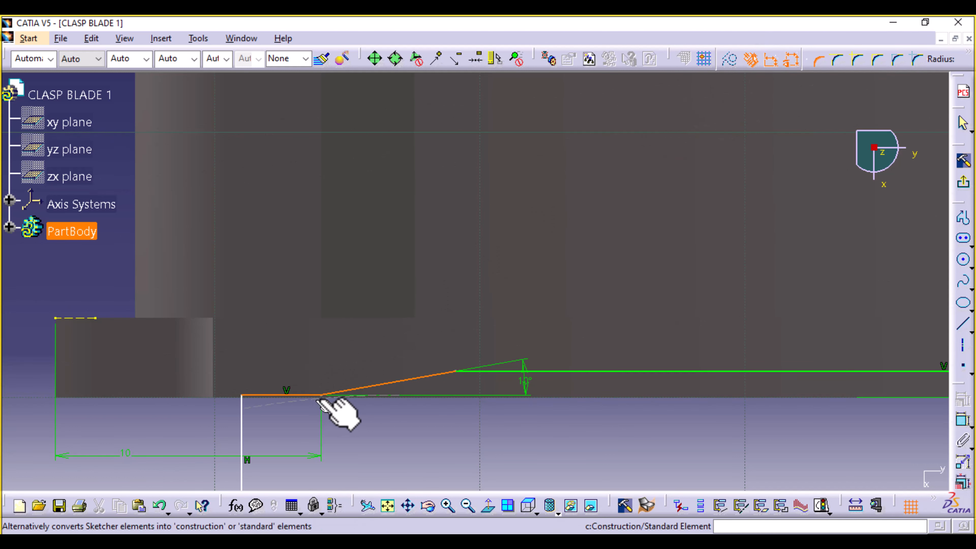
pyautogui.click(322, 392)
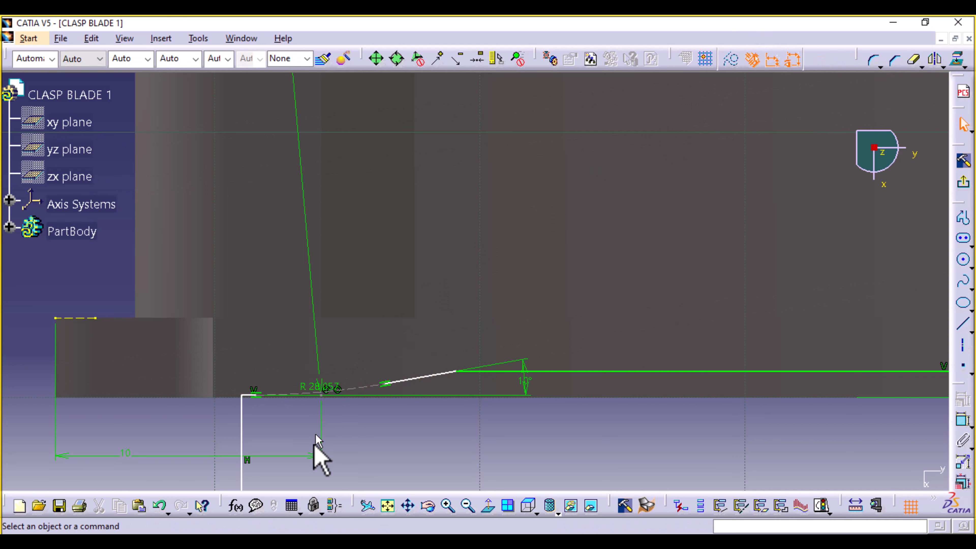
# Set the new corner arc's radius to 10 mm and convert the arc from construction to a standard element.
pyautogui.click(320, 392)
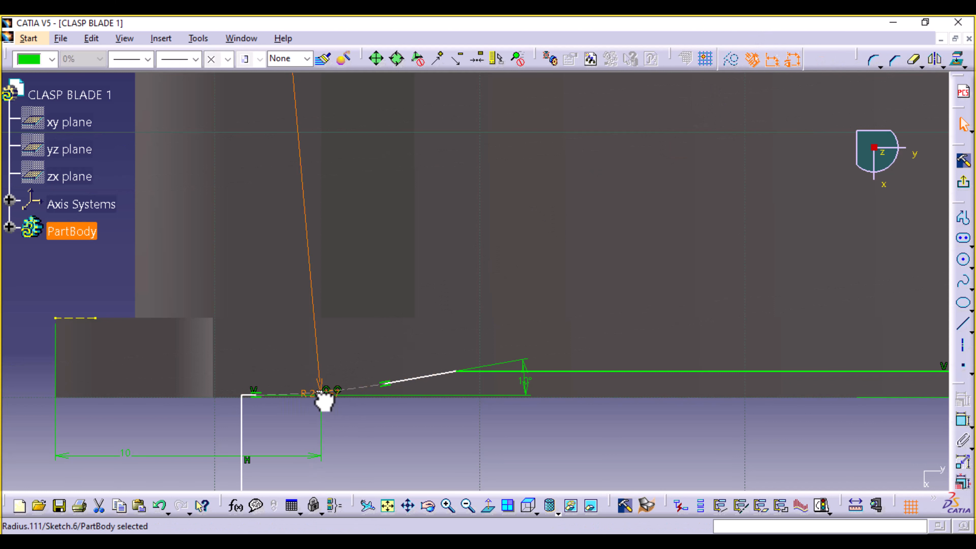
pyautogui.doubleClick(327, 422)
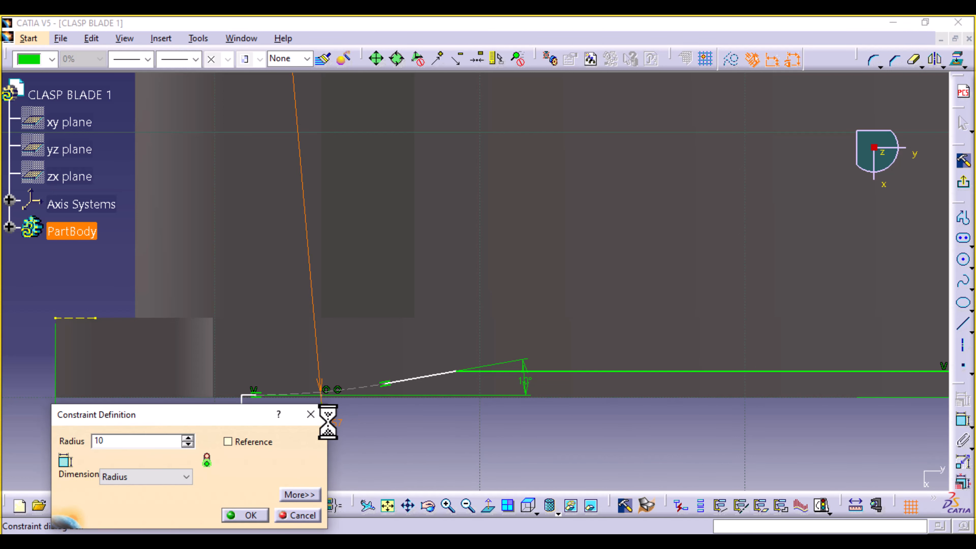
pyautogui.press('Return')
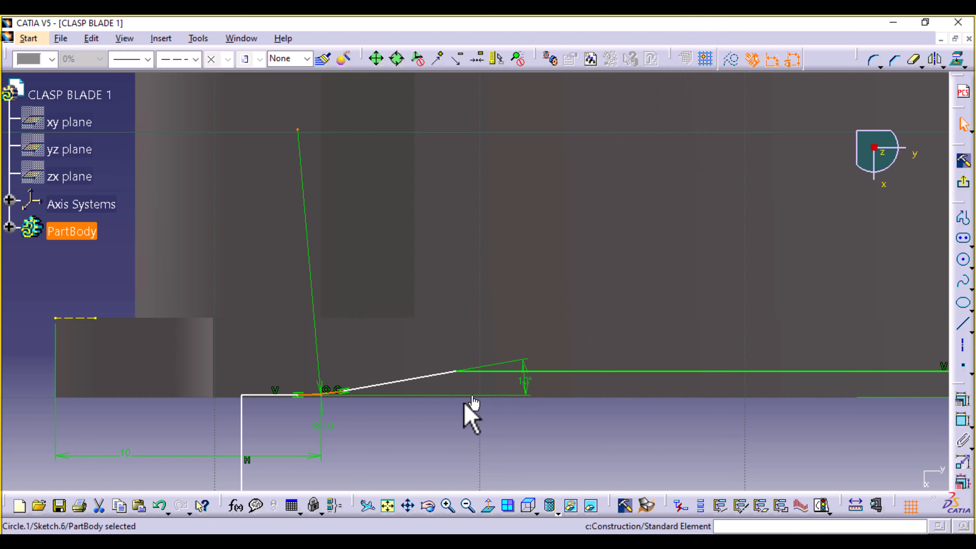
pyautogui.click(428, 444)
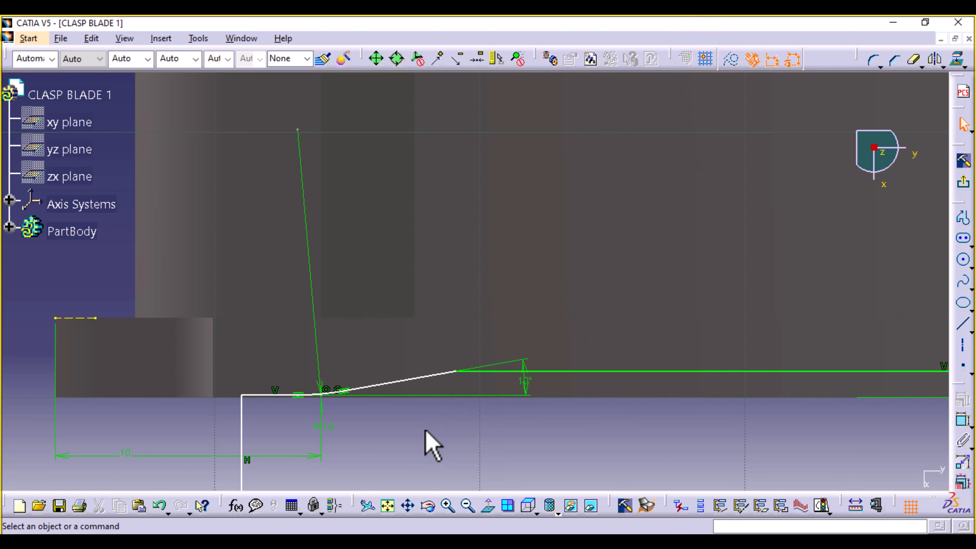
# Round the corner between the slanted line and the profile's long inner line.
pyautogui.click(876, 61)
pyautogui.click(429, 379)
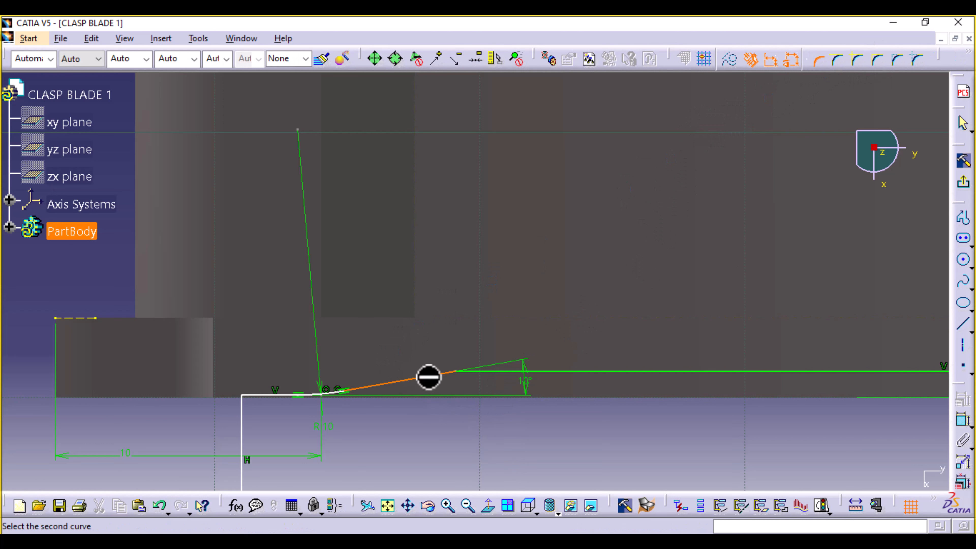
pyautogui.click(478, 372)
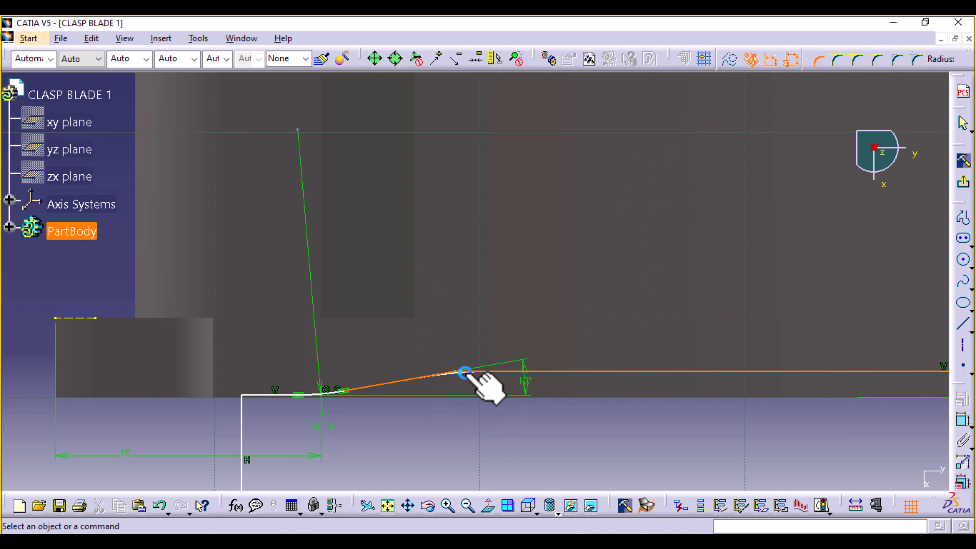
pyautogui.click(464, 372)
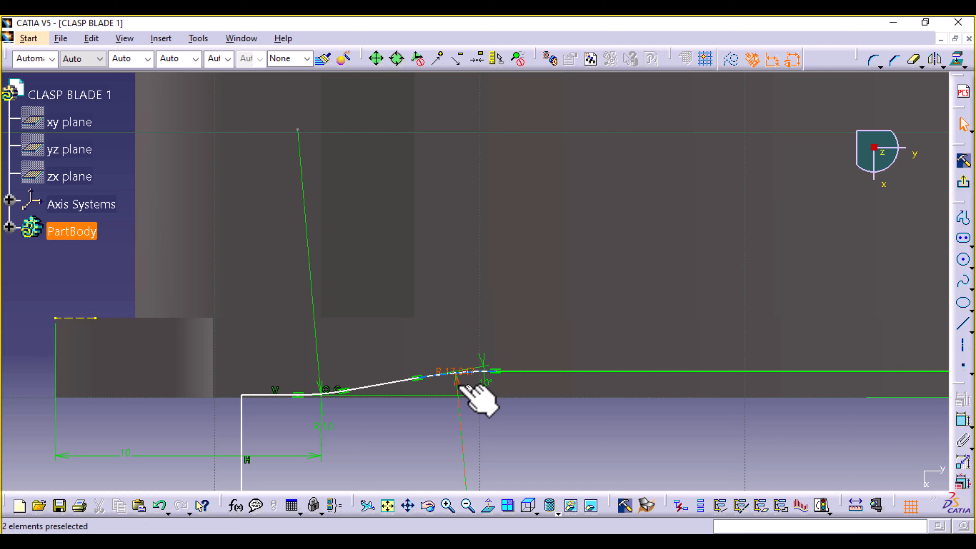
# Set the radii of both corner arcs at the slanted line's ends to 15 mm.
pyautogui.moveTo(462, 384); pyautogui.dragTo(468, 334)
pyautogui.doubleClick(453, 321)
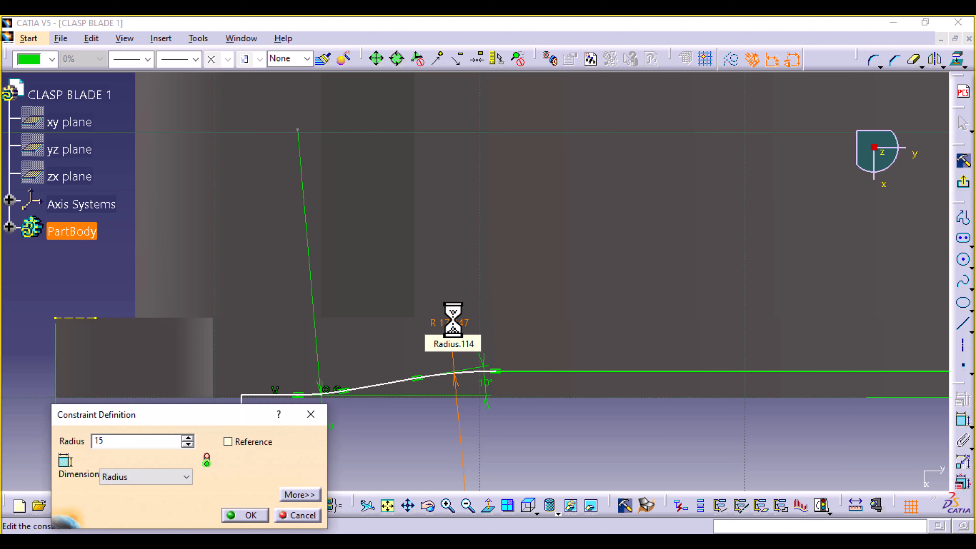
pyautogui.press('Return')
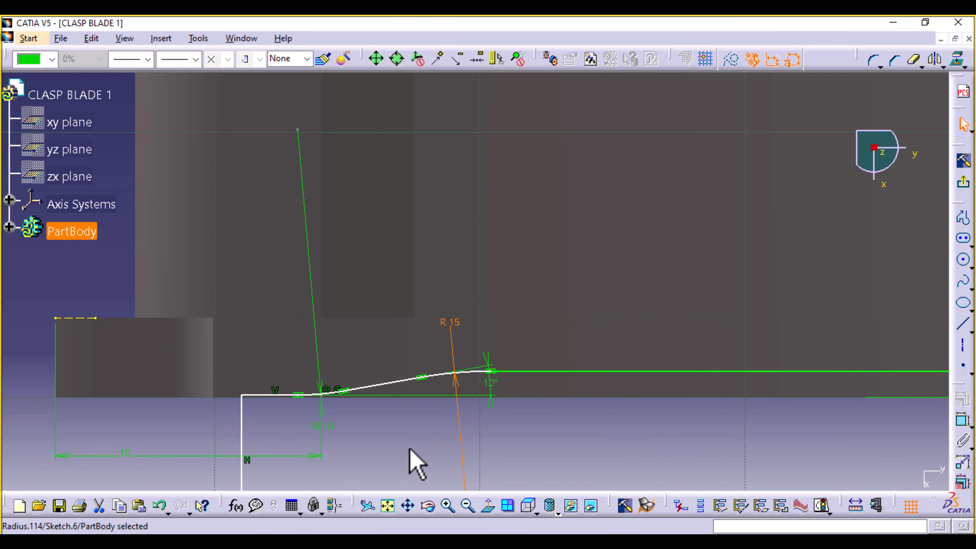
pyautogui.doubleClick(330, 427)
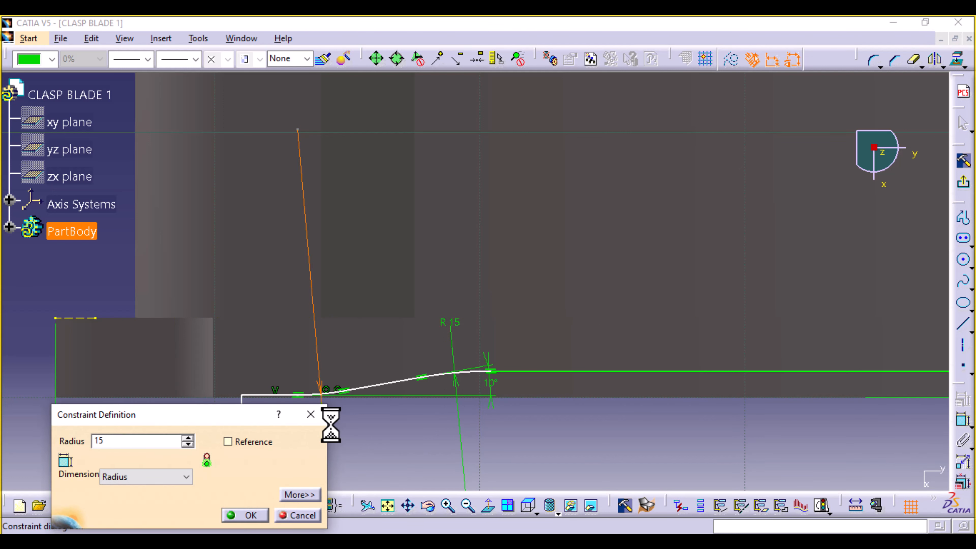
pyautogui.press('Return')
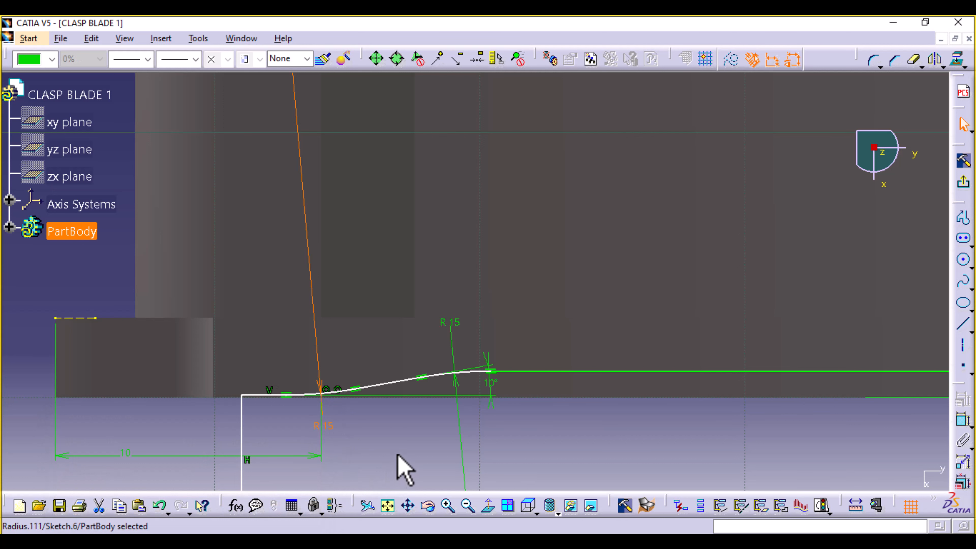
# Constrain the profile's short outer line to be coincident with the blade's outer side edge.
pyautogui.moveTo(398, 457)
pyautogui.mouseDown(button='middle')
pyautogui.moveTo(393, 505)
pyautogui.moveTo(400, 425)
pyautogui.mouseUp(button='middle')
pyautogui.moveTo(400, 467); pyautogui.dragTo(452, 419, button='middle')
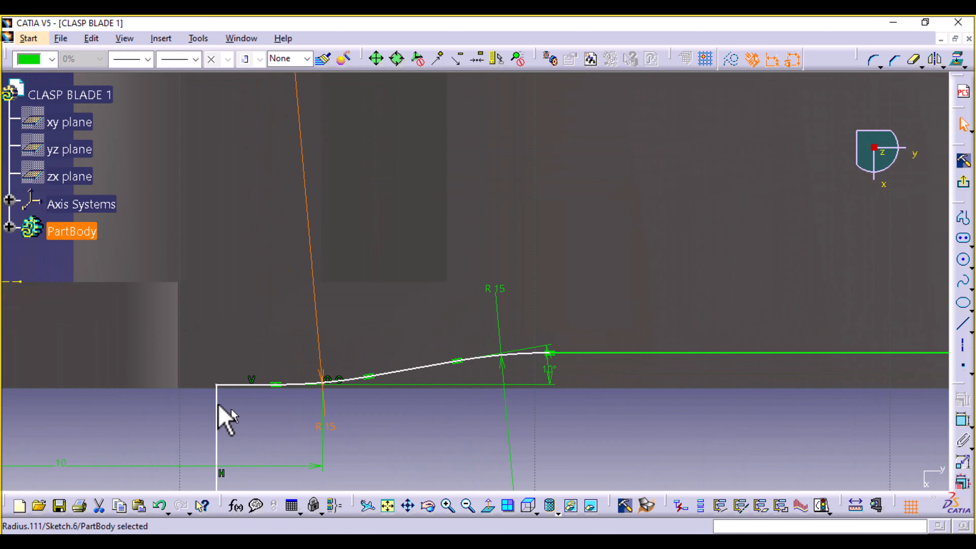
pyautogui.click(230, 385)
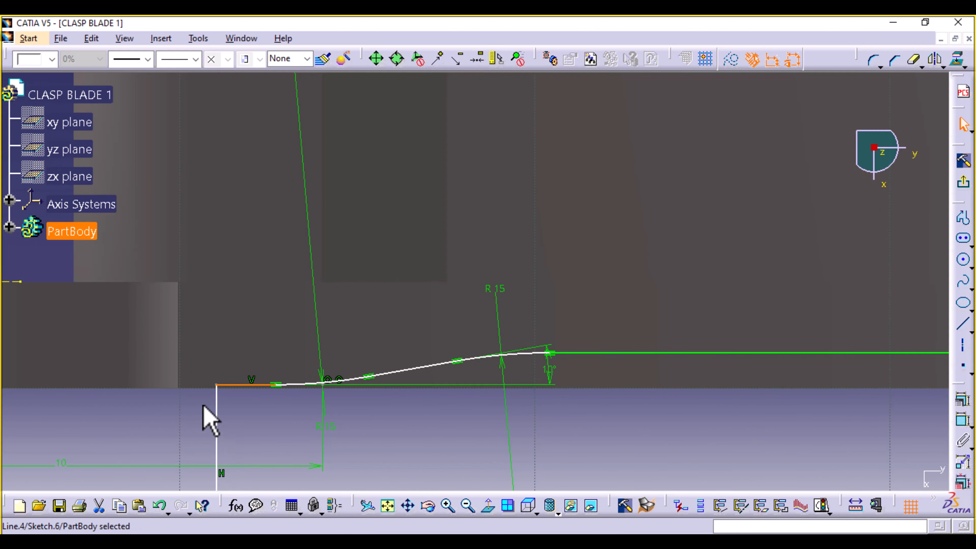
pyautogui.keyDown('ctrl'); pyautogui.click(200, 388); pyautogui.keyUp('ctrl')
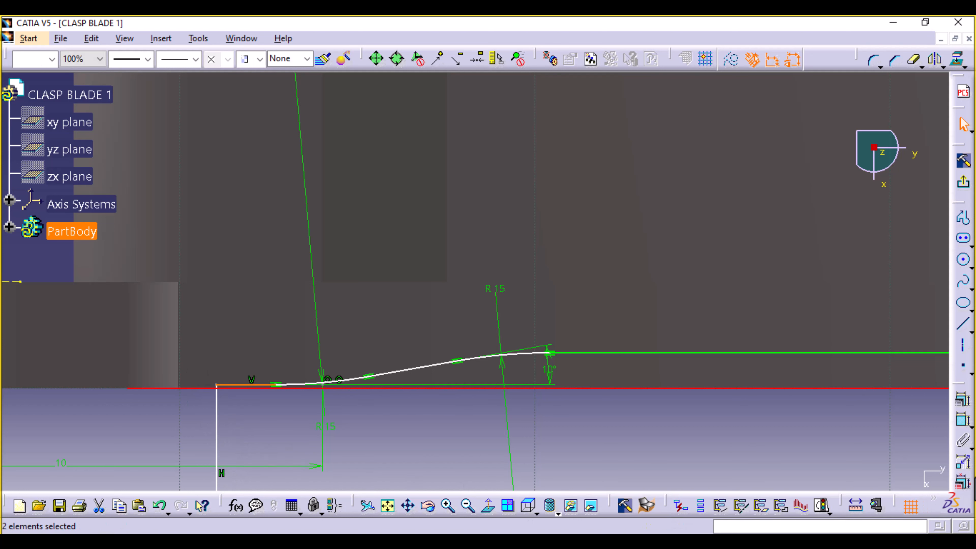
pyautogui.click(963, 420)
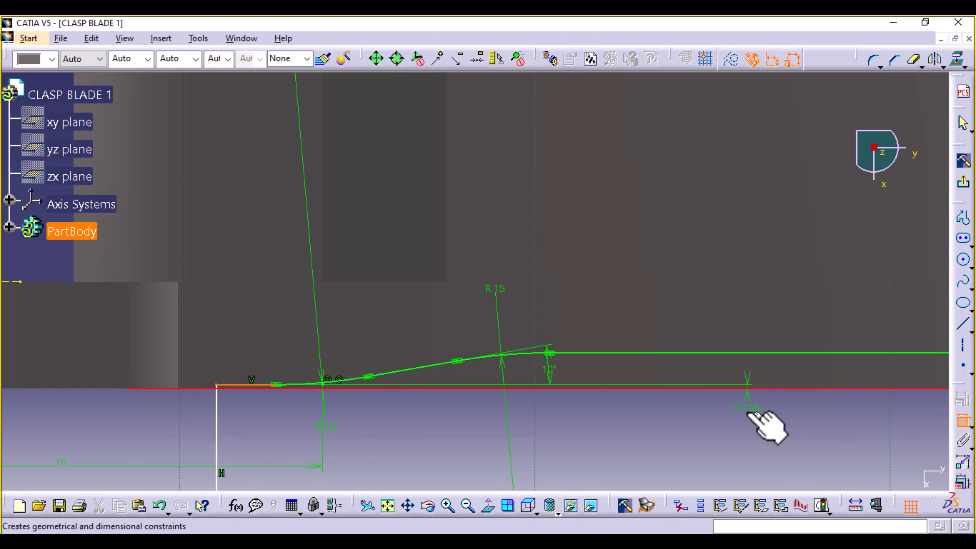
pyautogui.rightClick(749, 411)
pyautogui.click(786, 338)
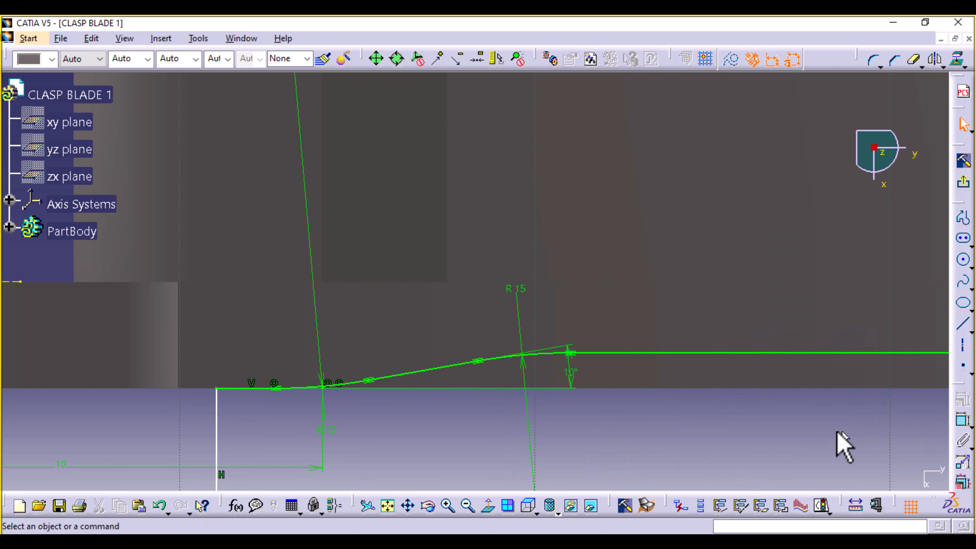
# Finish the sketch and cut the blade's side edge with a pocket from its profile, using the Up to last limit.
pyautogui.moveTo(684, 423)
pyautogui.mouseDown(button='middle')
pyautogui.moveTo(676, 421)
pyautogui.moveTo(666, 523)
pyautogui.moveTo(666, 405)
pyautogui.moveTo(670, 511)
pyautogui.mouseUp(button='middle')
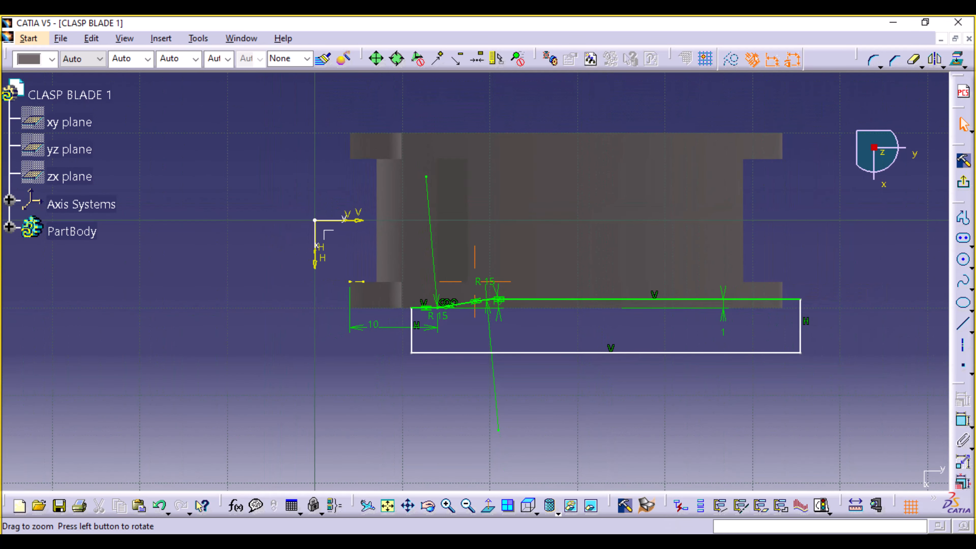
pyautogui.click(965, 179)
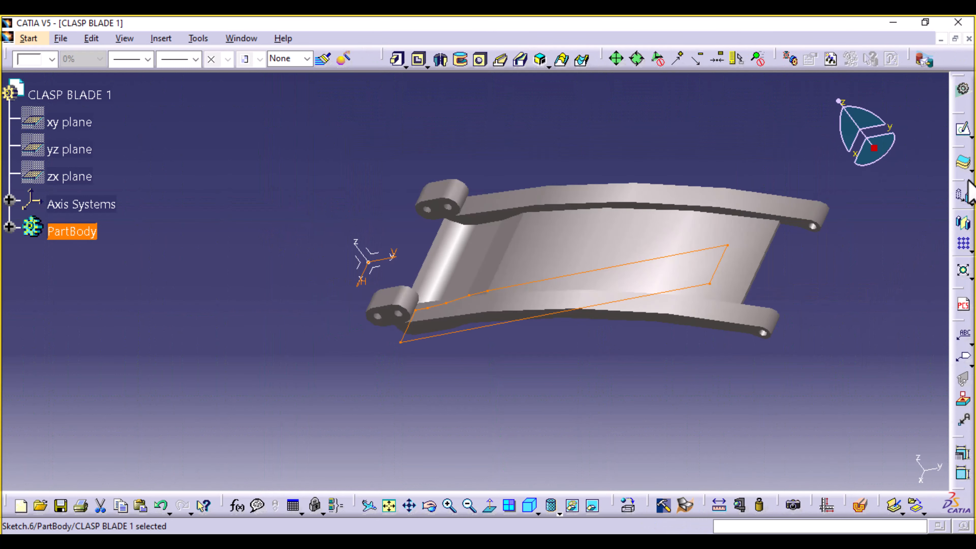
pyautogui.moveTo(518, 408); pyautogui.dragTo(490, 296, button='middle')
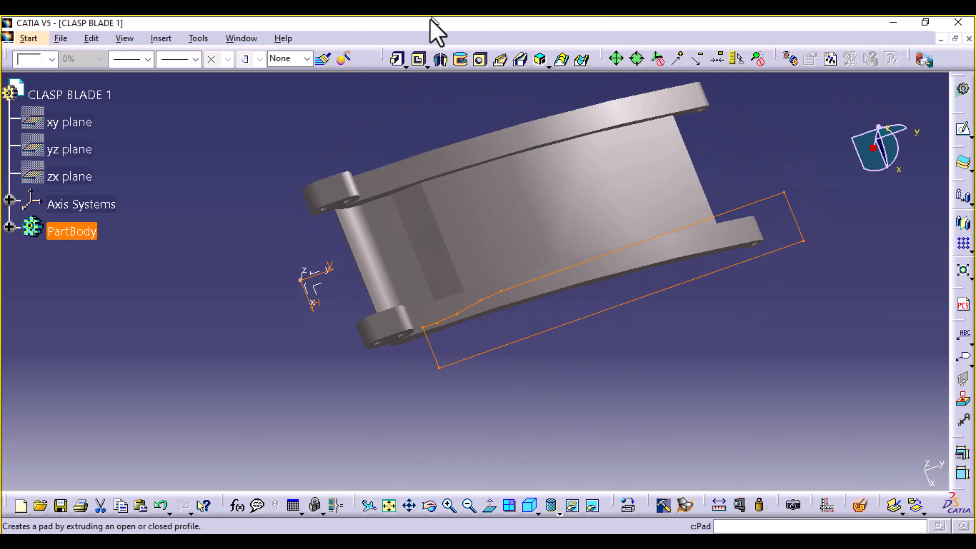
pyautogui.click(419, 61)
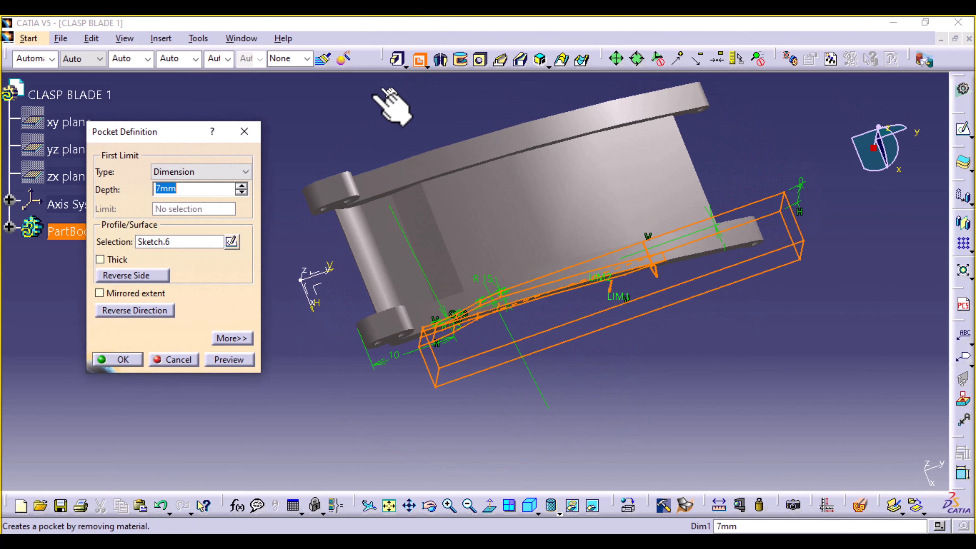
pyautogui.click(245, 172)
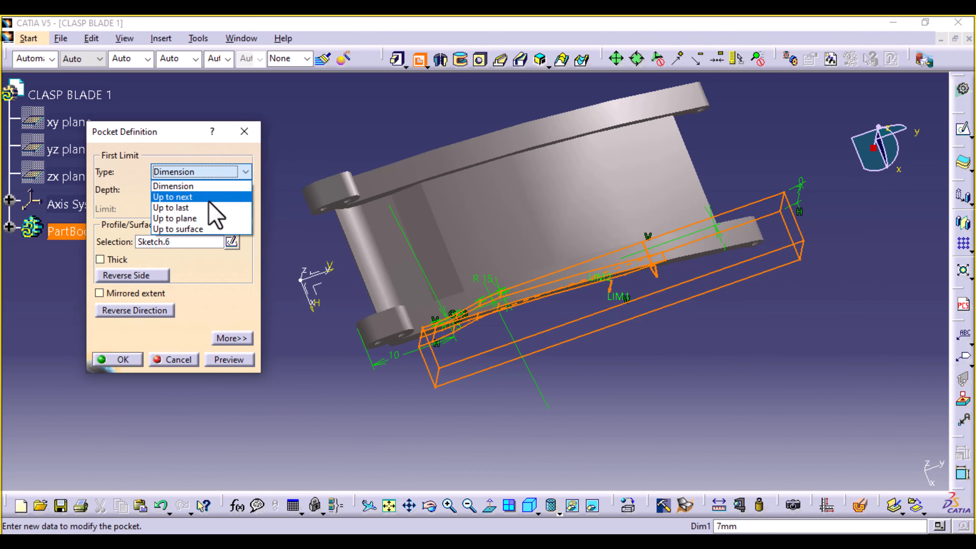
pyautogui.click(208, 208)
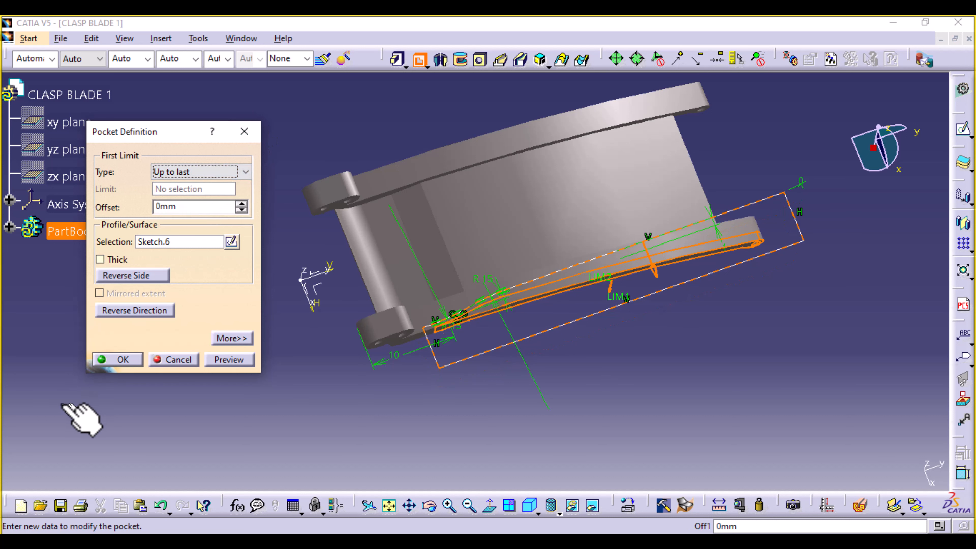
pyautogui.click(240, 362)
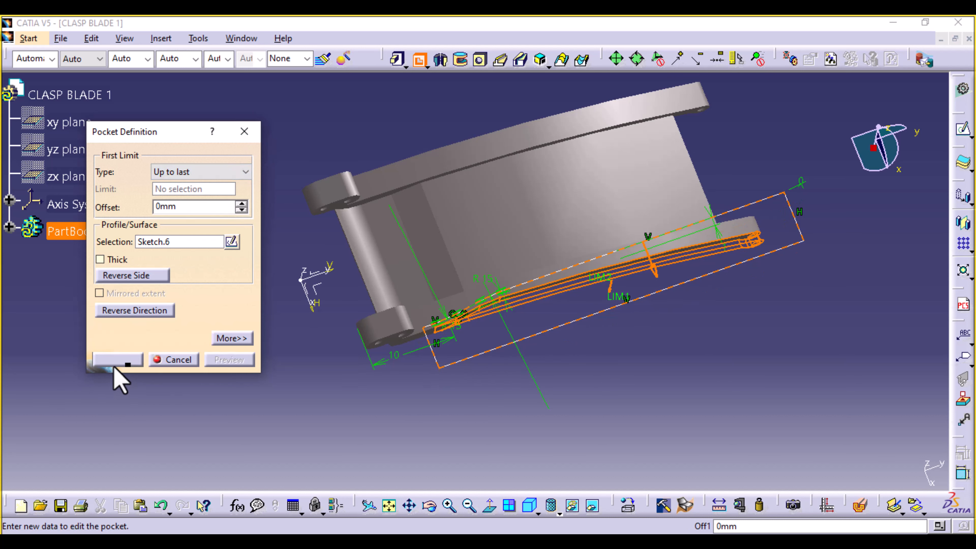
pyautogui.click(118, 360)
# Mirror the side-edge pocket about the axis system's YZ plane to cut the blade's opposite side.
pyautogui.moveTo(621, 360); pyautogui.dragTo(312, 317, button='middle')
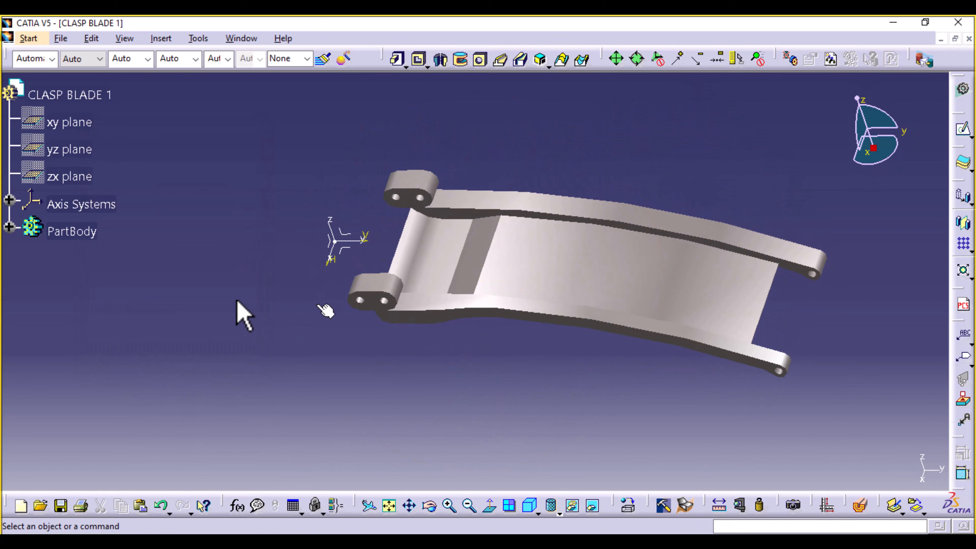
pyautogui.click(9, 228)
pyautogui.scroll(-2, 126, 313)
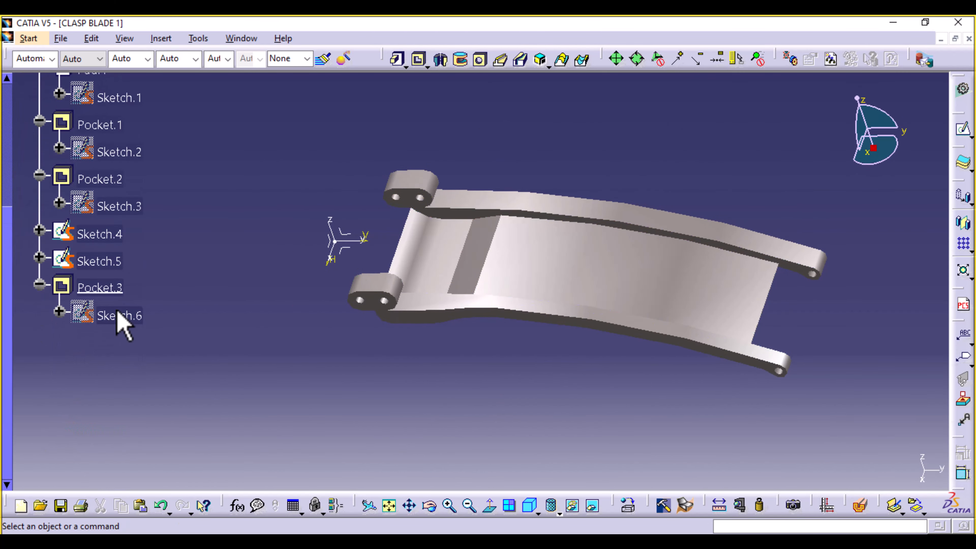
pyautogui.click(88, 287)
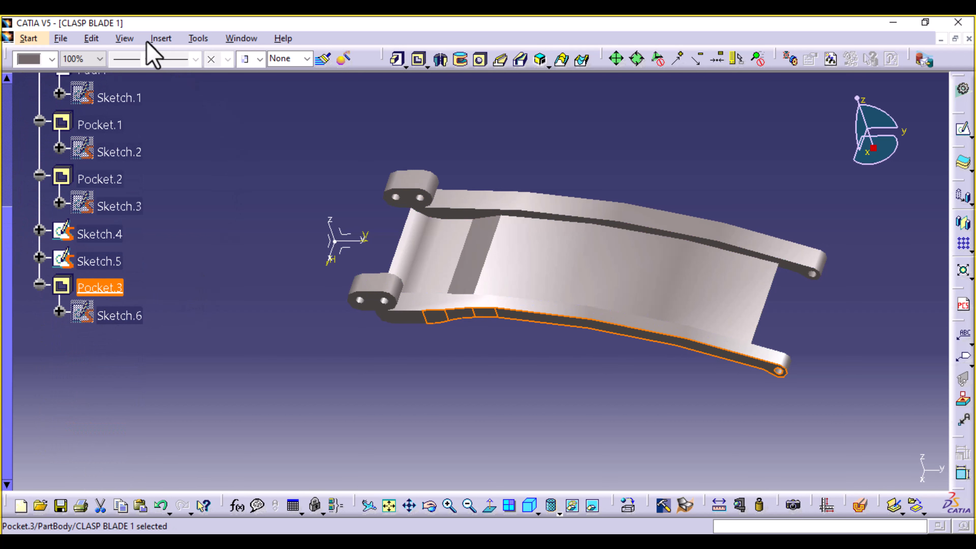
pyautogui.click(156, 38)
pyautogui.moveTo(218, 282)
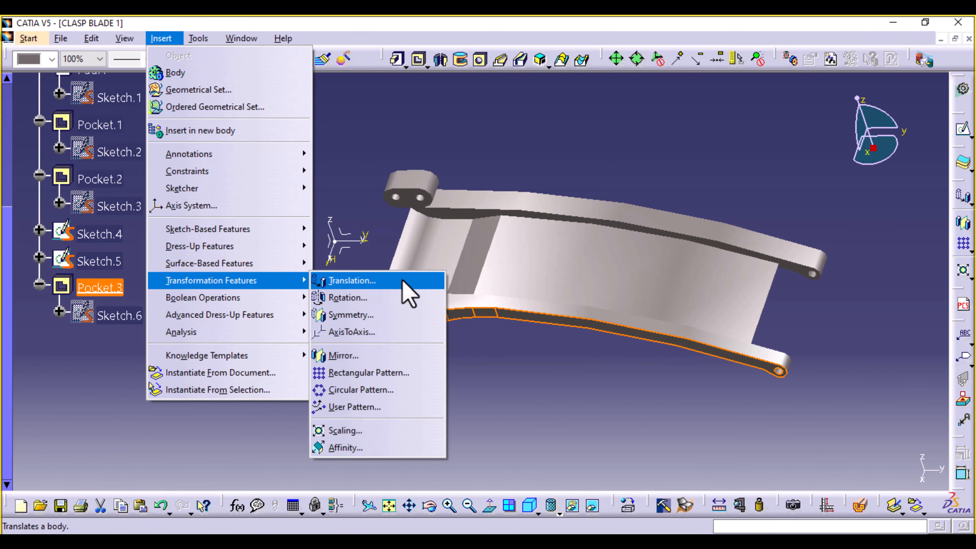
pyautogui.click(363, 355)
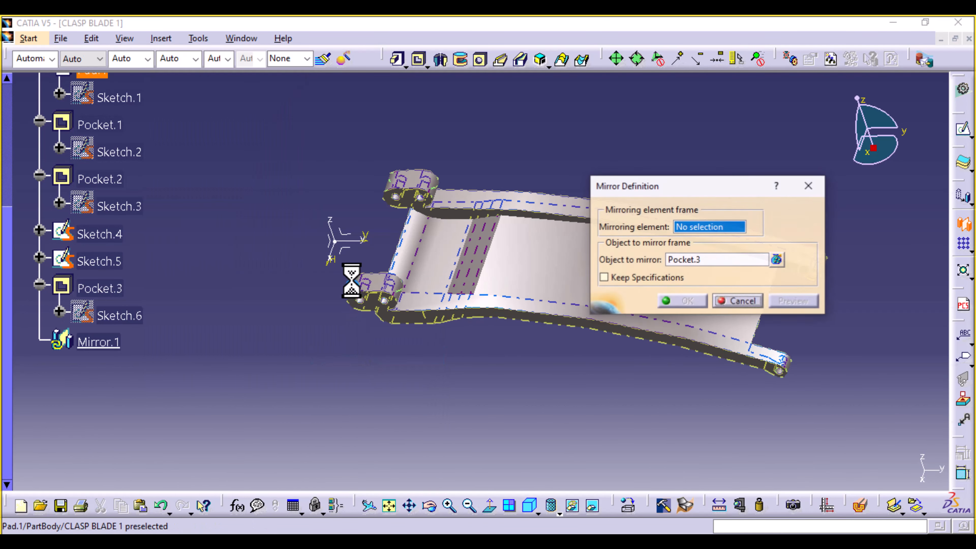
pyautogui.click(343, 235)
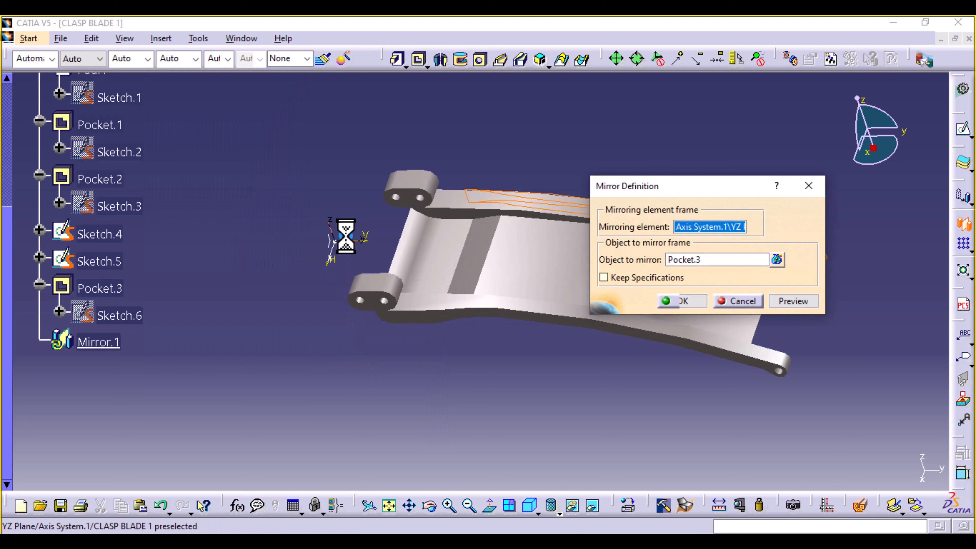
pyautogui.click(697, 302)
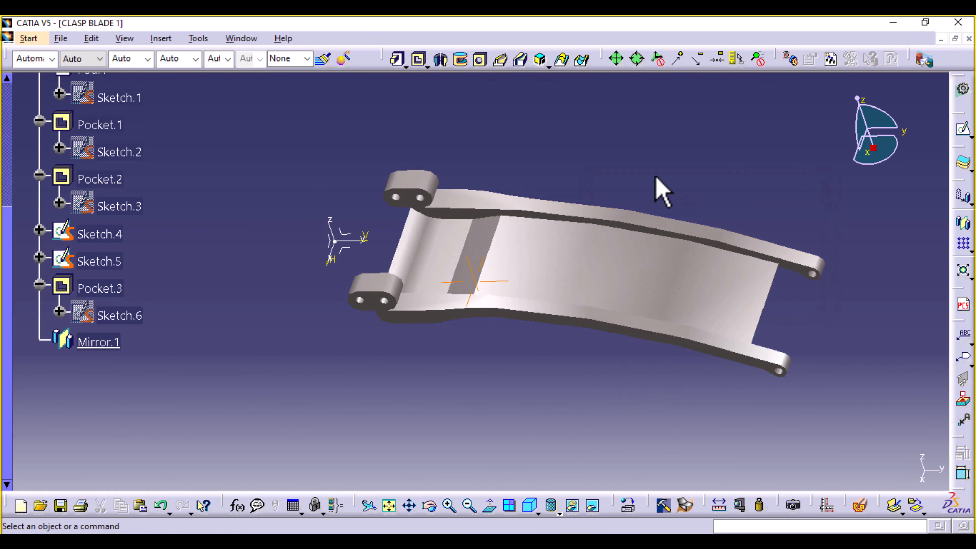
# Apply the Steel material from the Metal library to the blade.
pyautogui.moveTo(661, 190); pyautogui.dragTo(661, 161, button='middle')
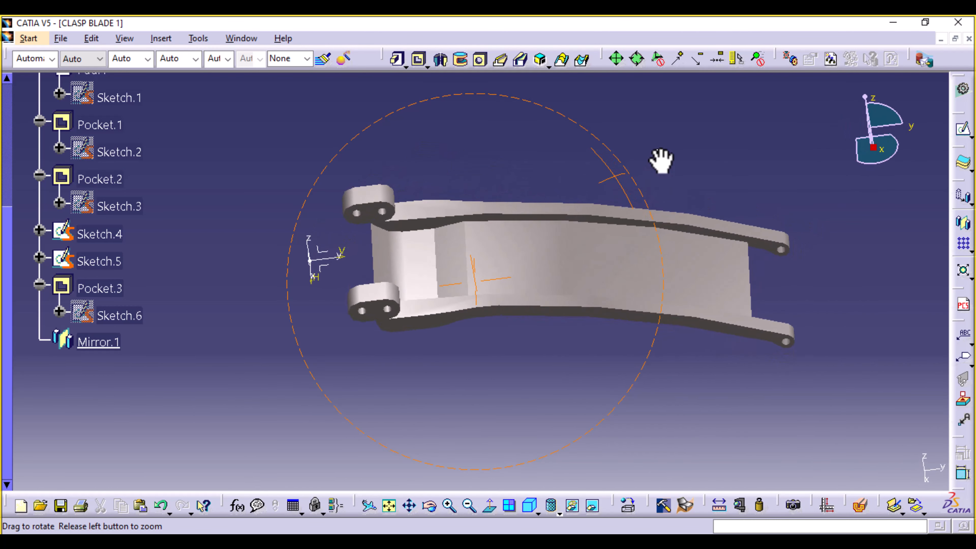
pyautogui.moveTo(529, 427); pyautogui.dragTo(464, 386, button='middle')
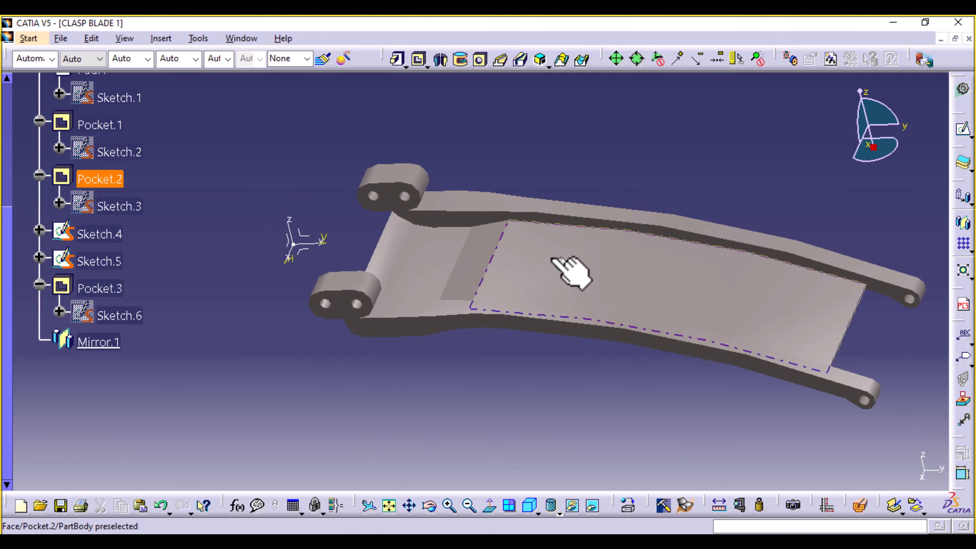
pyautogui.moveTo(417, 438); pyautogui.dragTo(489, 412, button='middle')
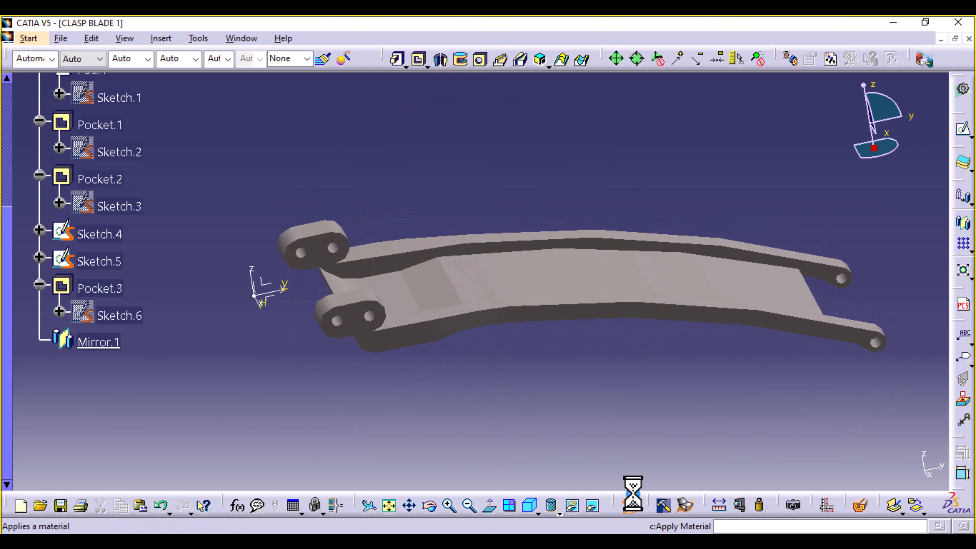
pyautogui.scroll(-2, 608, 348)
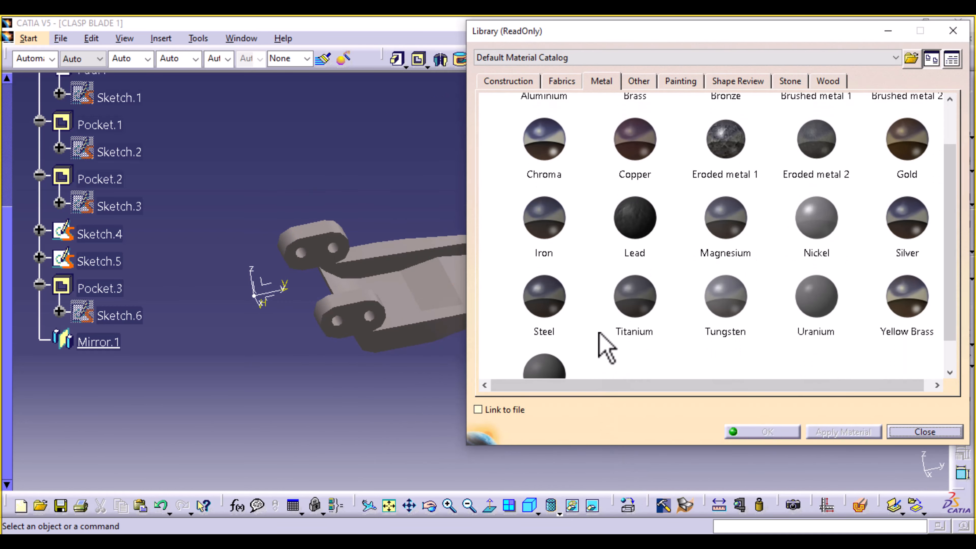
pyautogui.moveTo(569, 307); pyautogui.dragTo(405, 291)
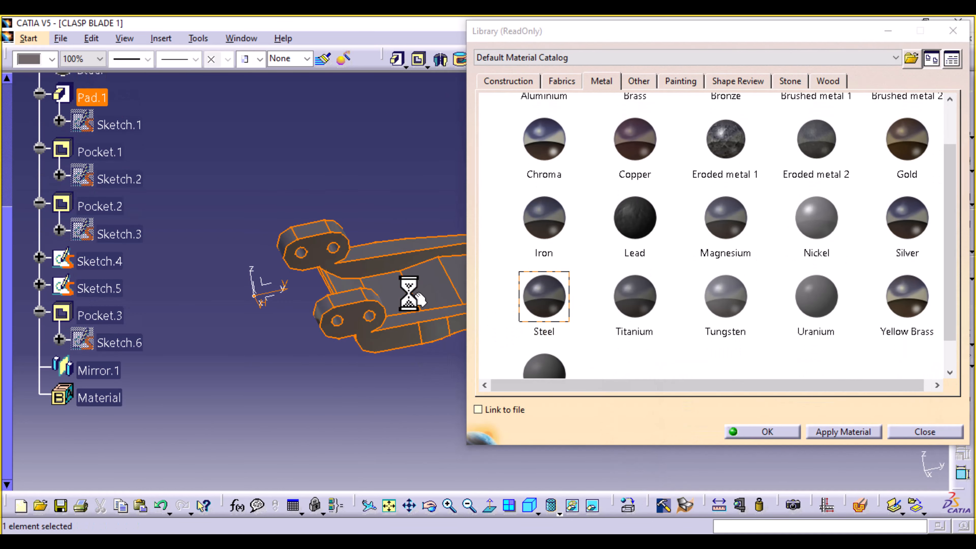
pyautogui.click(775, 433)
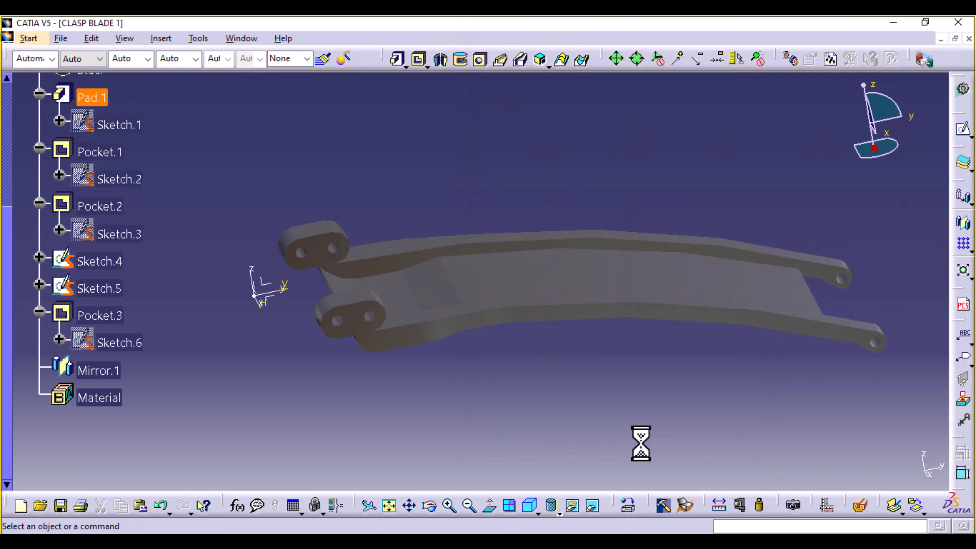
pyautogui.moveTo(574, 399); pyautogui.dragTo(523, 410, button='middle')
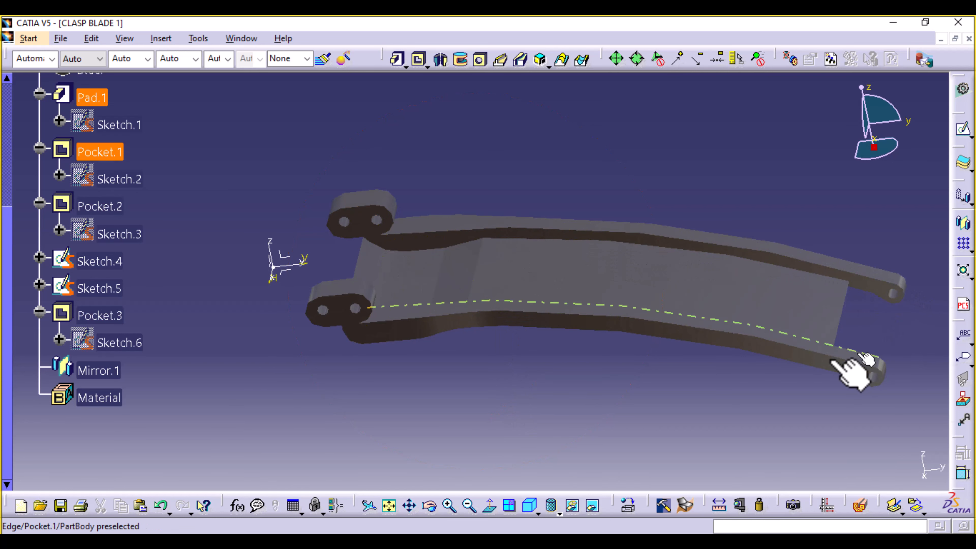
pyautogui.moveTo(496, 426)
pyautogui.mouseDown(button='middle')
pyautogui.moveTo(473, 355)
pyautogui.moveTo(525, 327)
pyautogui.moveTo(499, 459)
pyautogui.moveTo(495, 407)
pyautogui.mouseUp(button='middle')
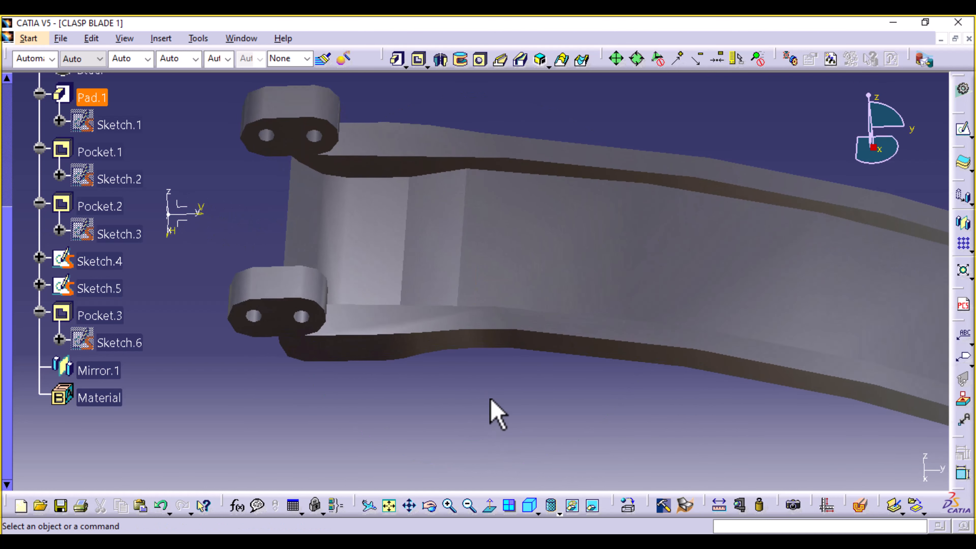
pyautogui.click(370, 248)
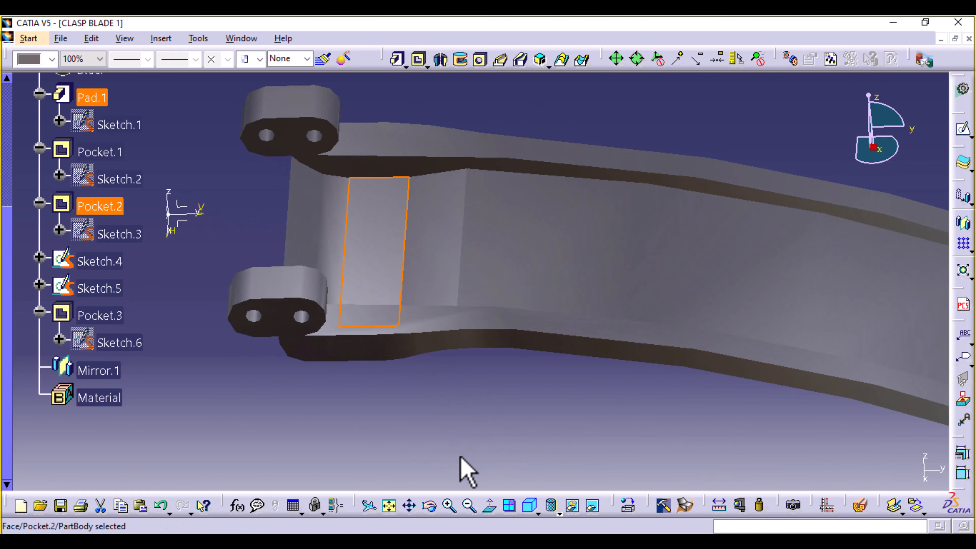
pyautogui.moveTo(459, 458); pyautogui.dragTo(451, 415, button='middle')
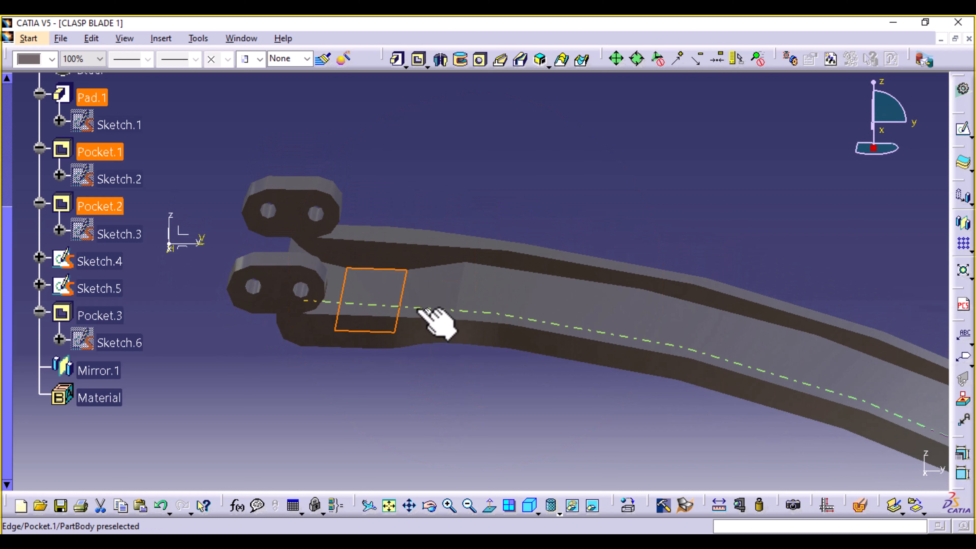
pyautogui.click(369, 289)
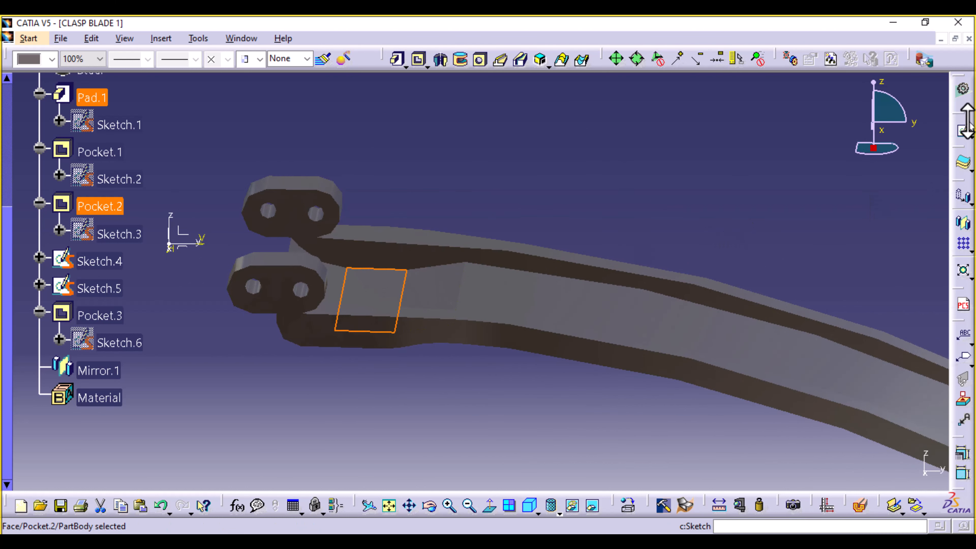
pyautogui.click(691, 211)
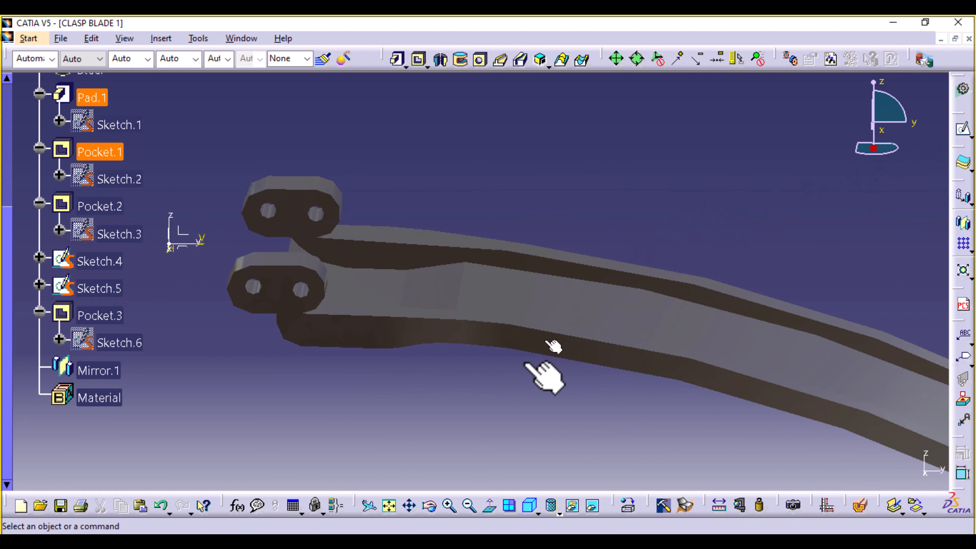
# Start a new sketch on the axis system's YZ plane.
pyautogui.moveTo(511, 400); pyautogui.dragTo(499, 438, button='middle')
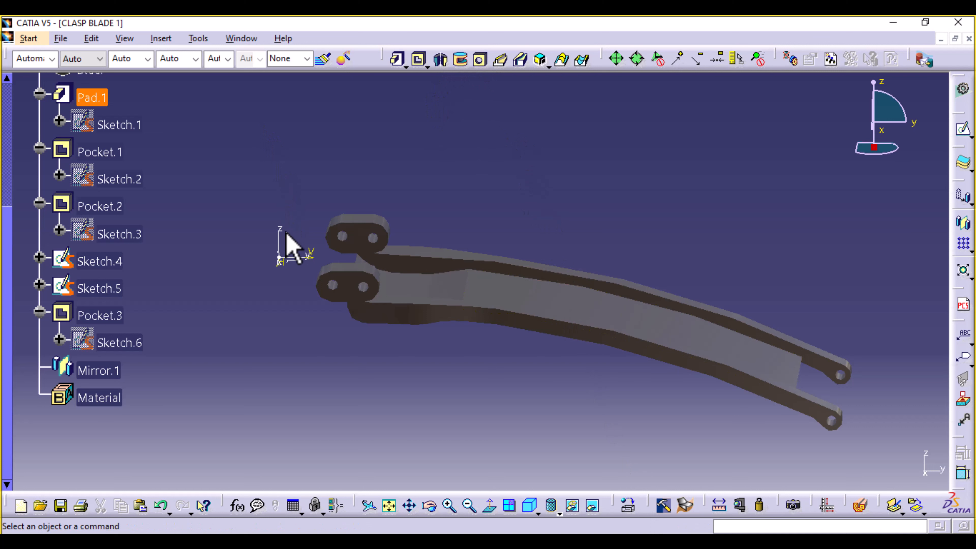
pyautogui.click(298, 256)
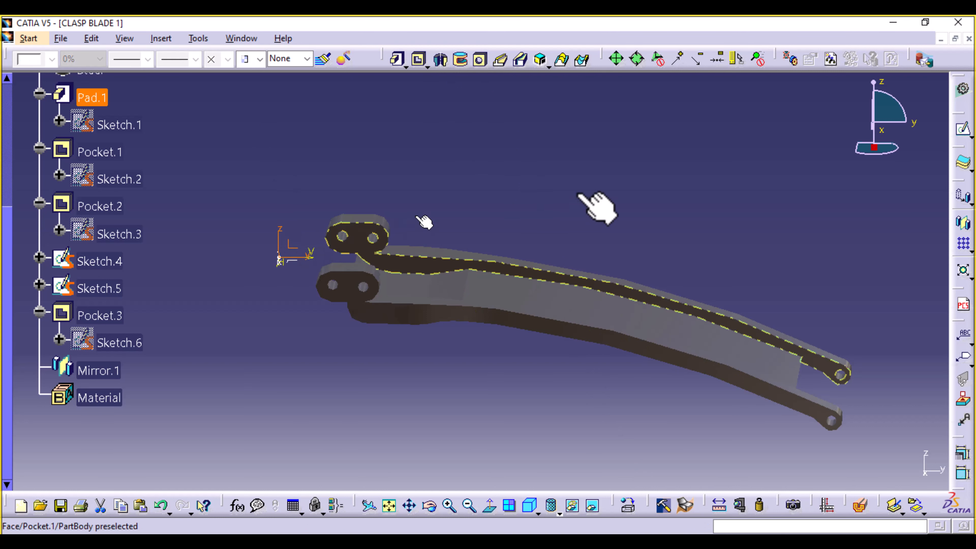
pyautogui.click(960, 131)
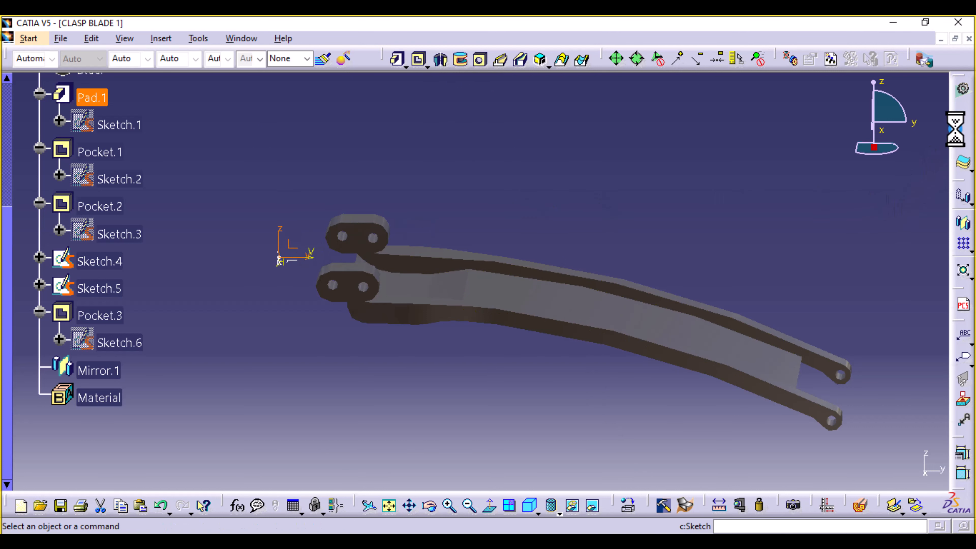
# Project the recess's curved end face and its two adjoining faces near the hinge lugs into the sketch as construction geometry.
pyautogui.moveTo(517, 413); pyautogui.dragTo(475, 283, button='middle')
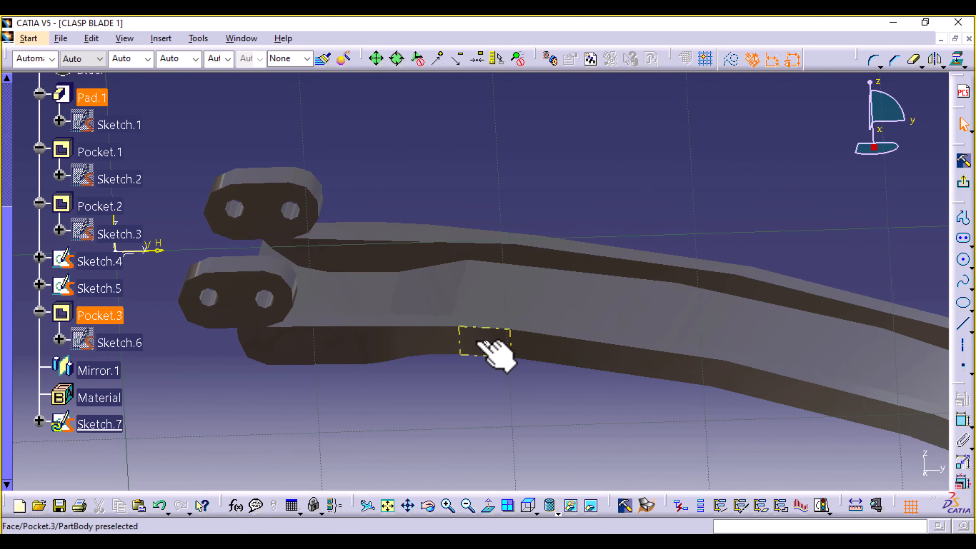
pyautogui.click(356, 302)
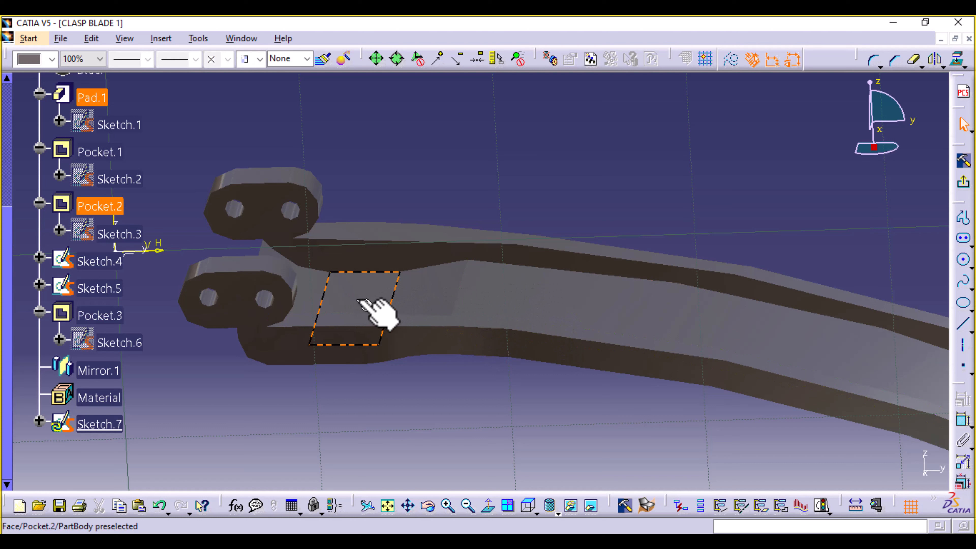
pyautogui.keyDown('ctrl'); pyautogui.click(417, 308); pyautogui.keyUp('ctrl')
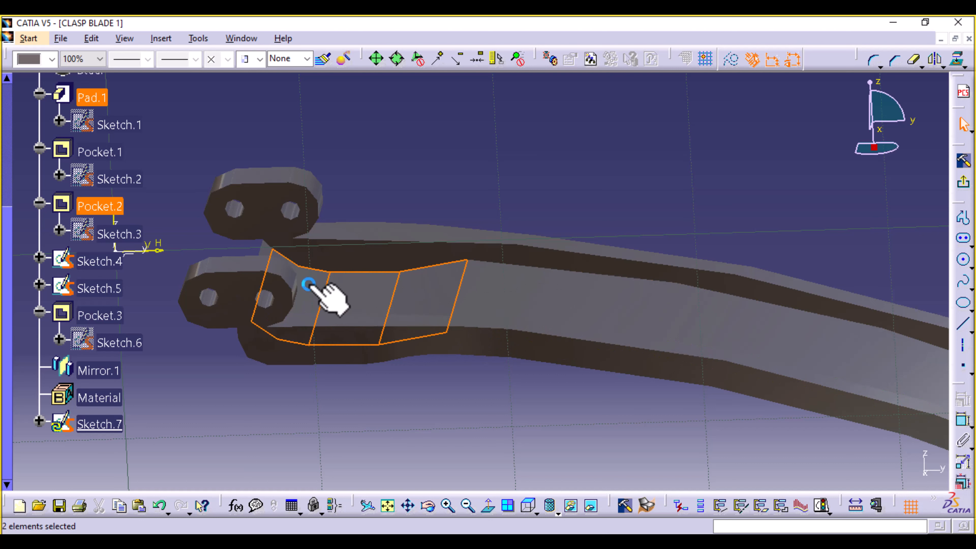
pyautogui.click(956, 58)
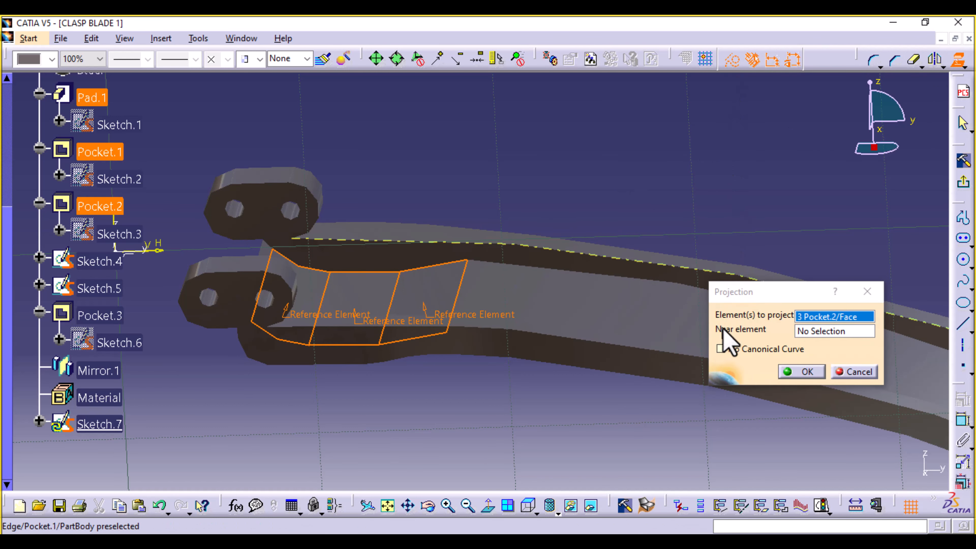
pyautogui.click(808, 371)
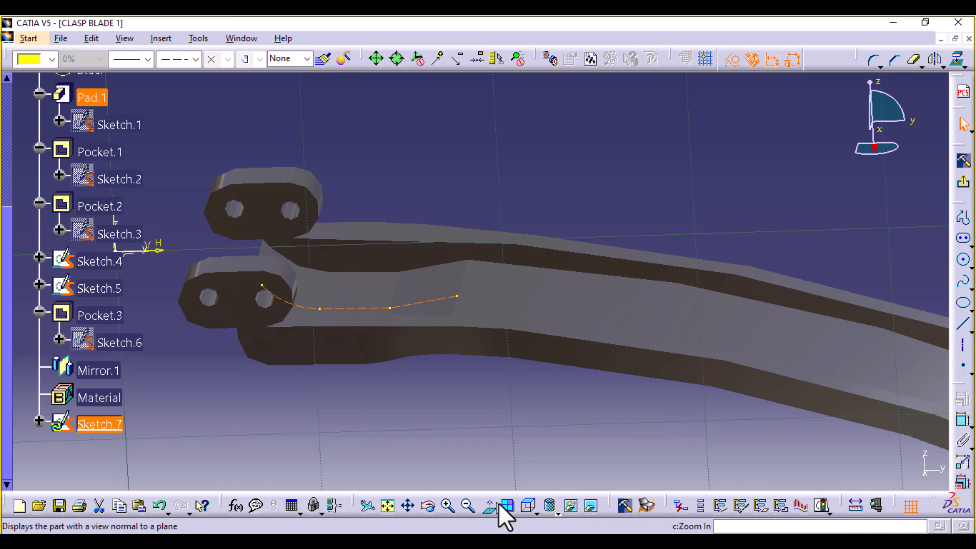
pyautogui.click(488, 506)
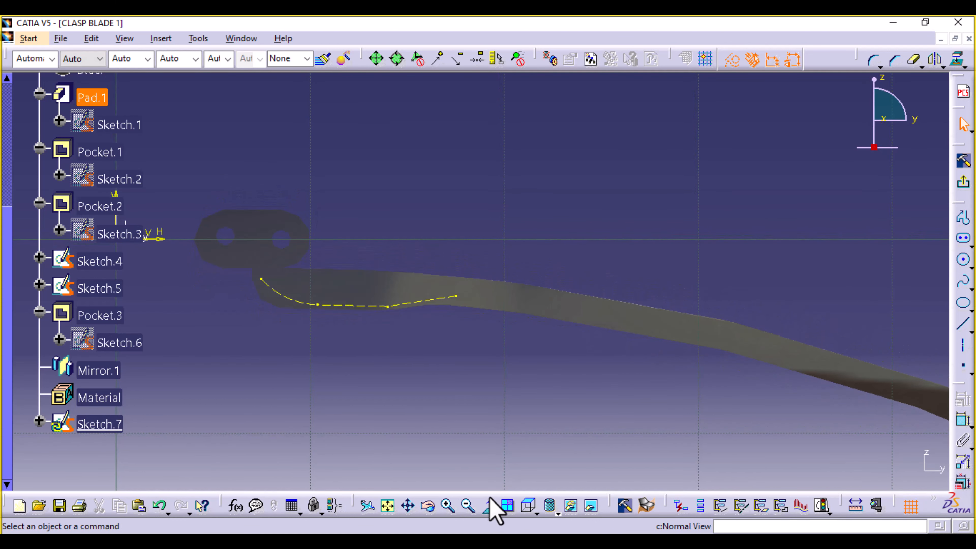
# Draw a vertical axis just beyond the hinge lug's rounded end, crossing the projected recess curve.
pyautogui.moveTo(473, 393); pyautogui.dragTo(553, 425, button='middle')
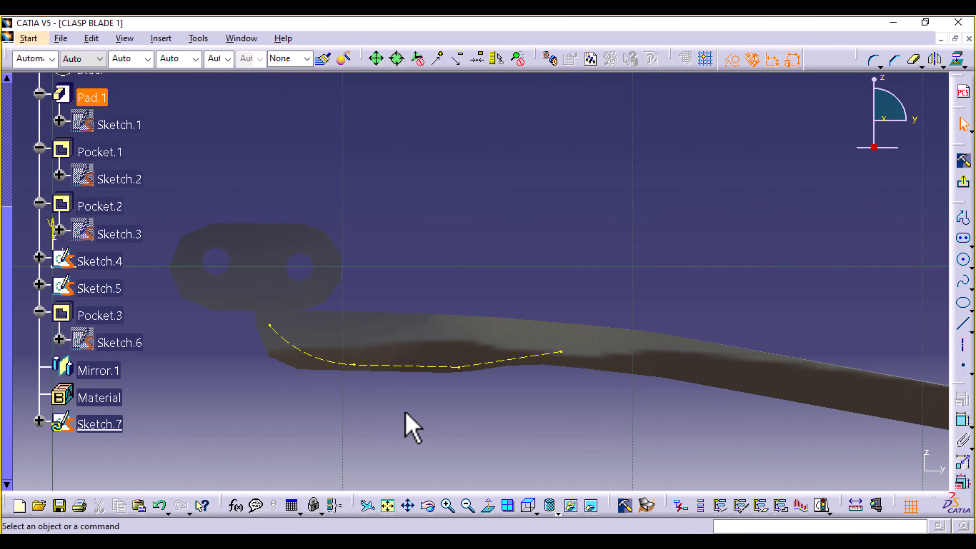
pyautogui.click(965, 349)
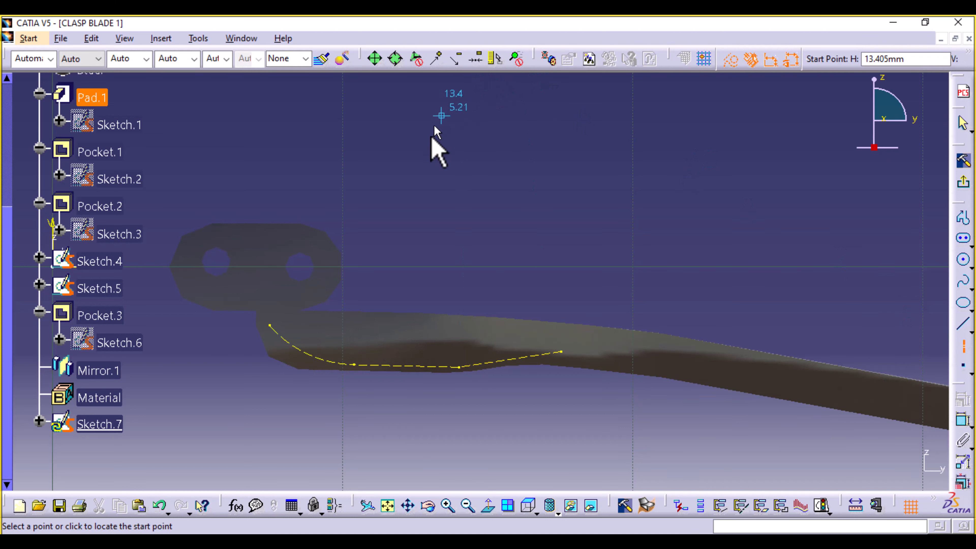
pyautogui.click(349, 187)
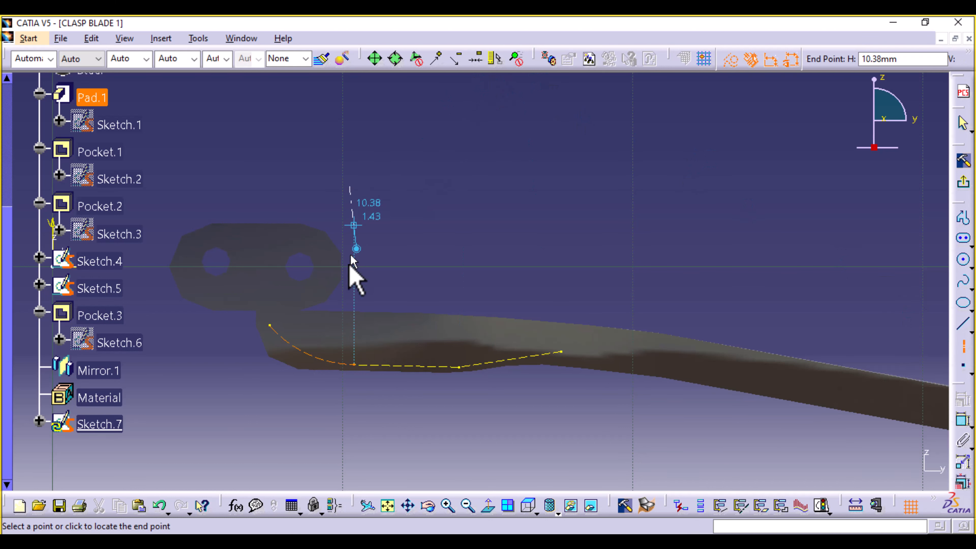
pyautogui.click(350, 427)
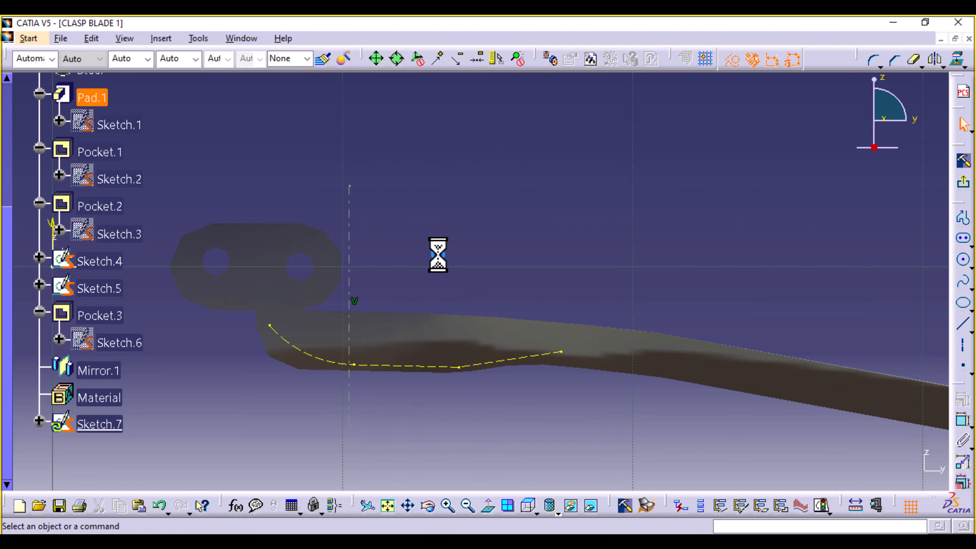
# Constrain the vertical axis at 1 mm from the hinge lug's rounded end.
pyautogui.click(343, 265)
pyautogui.keyDown('ctrl'); pyautogui.click(350, 267); pyautogui.keyUp('ctrl')
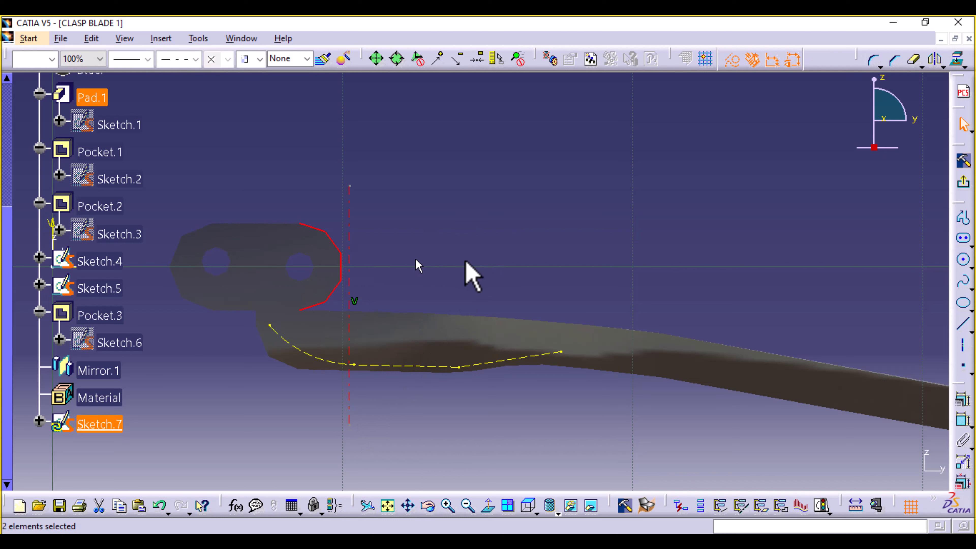
pyautogui.click(962, 420)
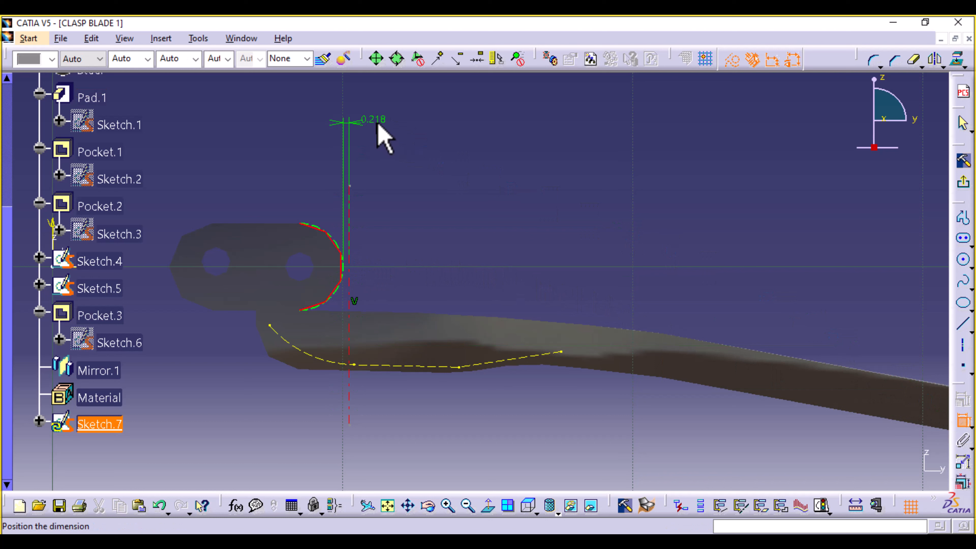
pyautogui.click(379, 123)
pyautogui.doubleClick(384, 120)
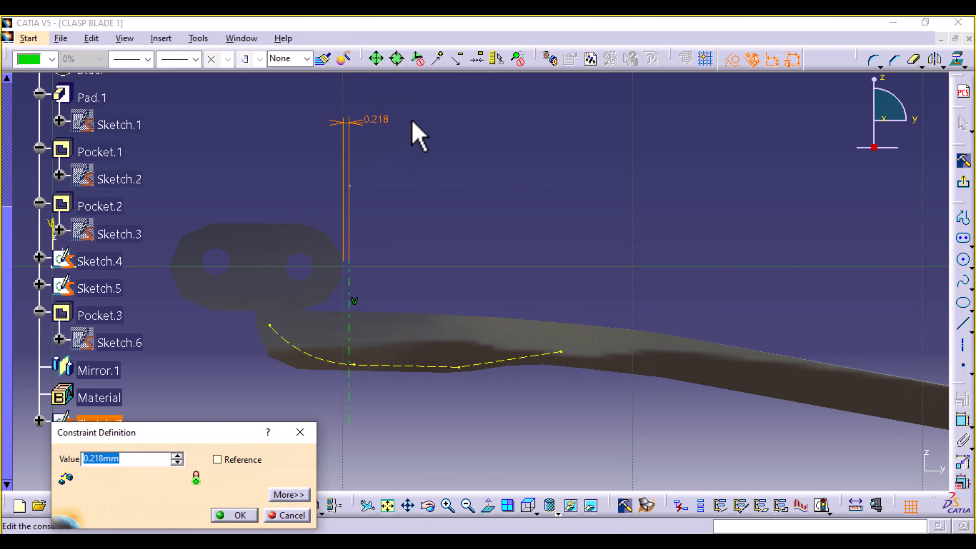
pyautogui.click(233, 516)
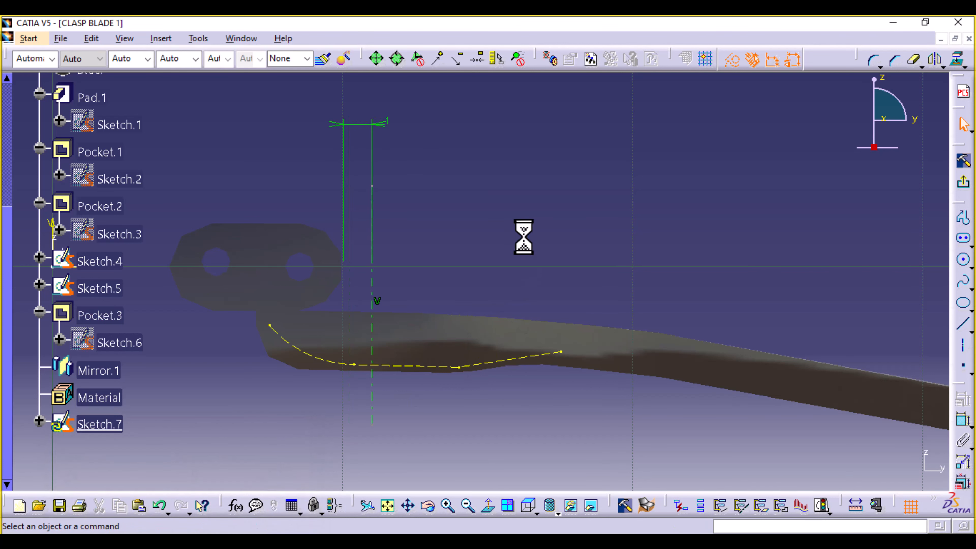
# Draw a second vertical axis about 7.2 mm long across the blade and set it 2 mm from the first axis.
pyautogui.click(964, 345)
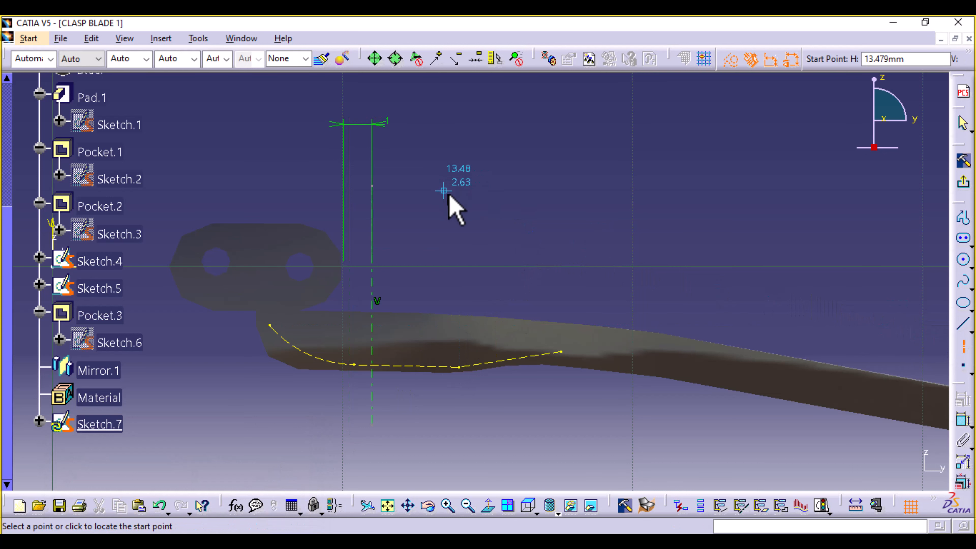
pyautogui.click(455, 234)
pyautogui.click(457, 427)
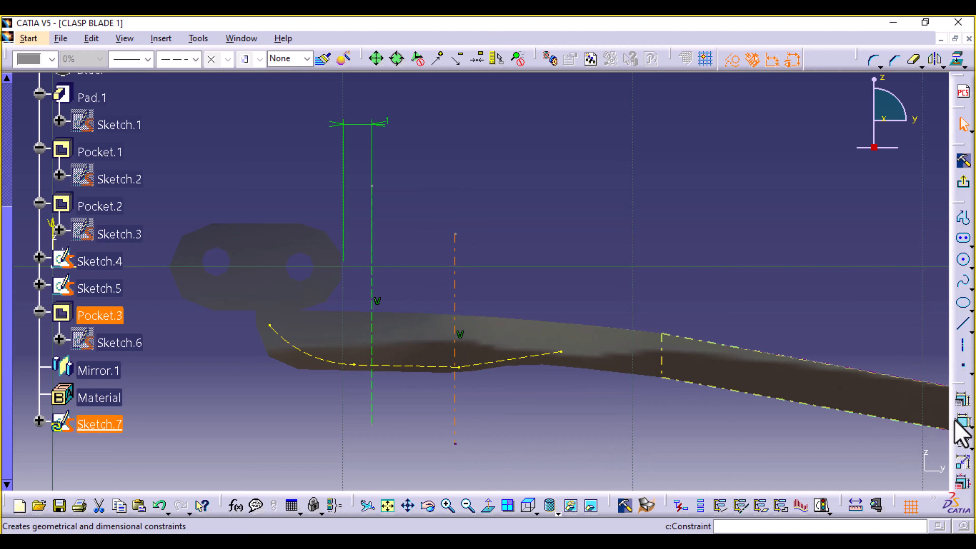
pyautogui.click(455, 319)
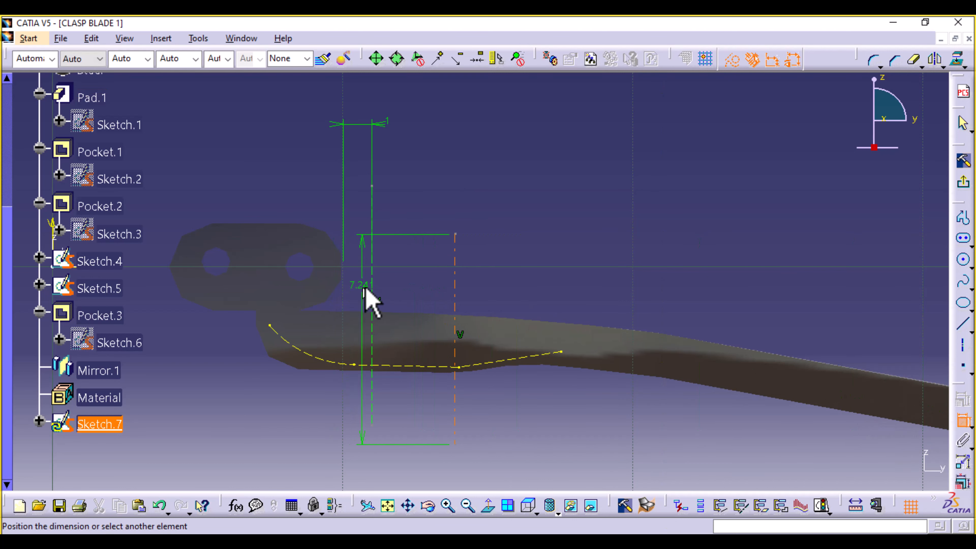
pyautogui.click(373, 293)
pyautogui.click(532, 267)
pyautogui.doubleClick(538, 265)
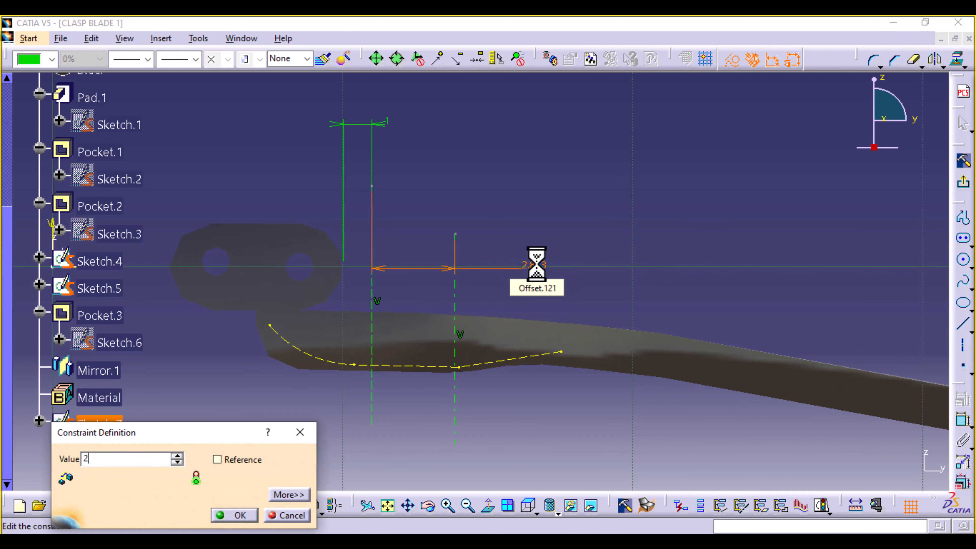
pyautogui.press('Return')
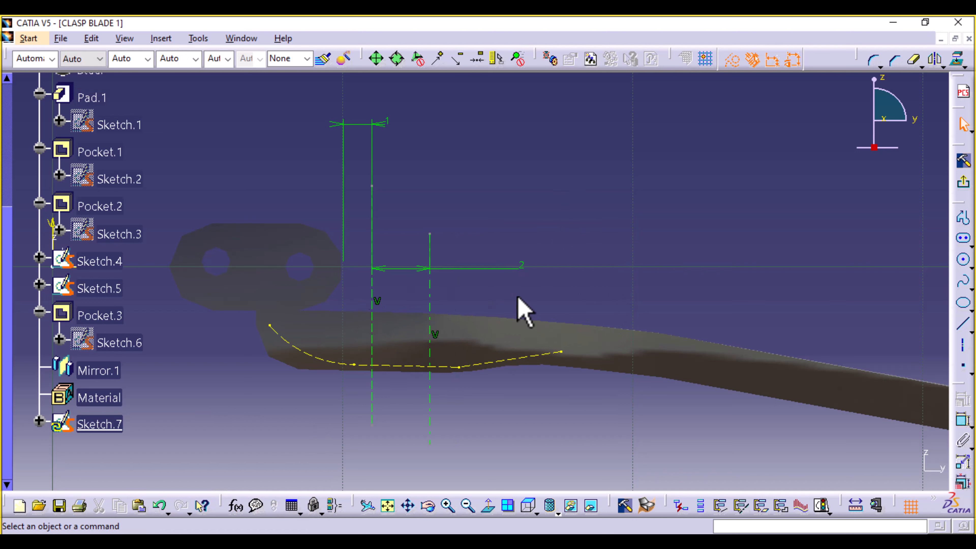
# Draw a horizontal axis above the blade and set it 3 mm from the point joining the projected arc and the adjoining line.
pyautogui.click(964, 348)
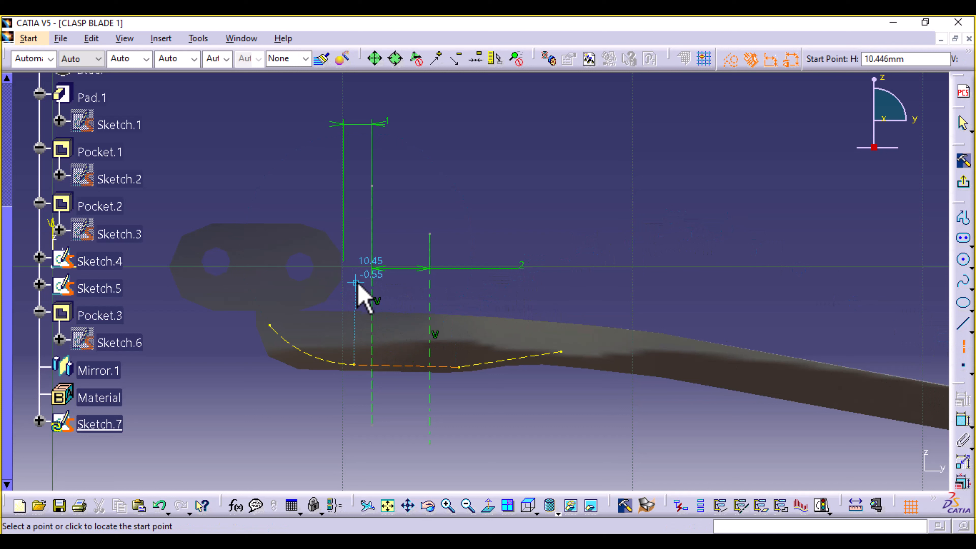
pyautogui.click(475, 287)
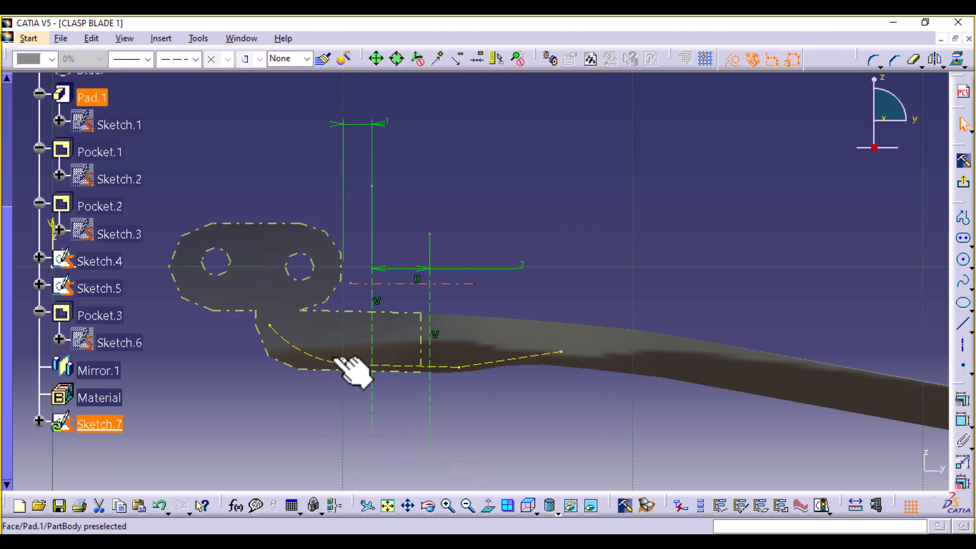
pyautogui.click(357, 366)
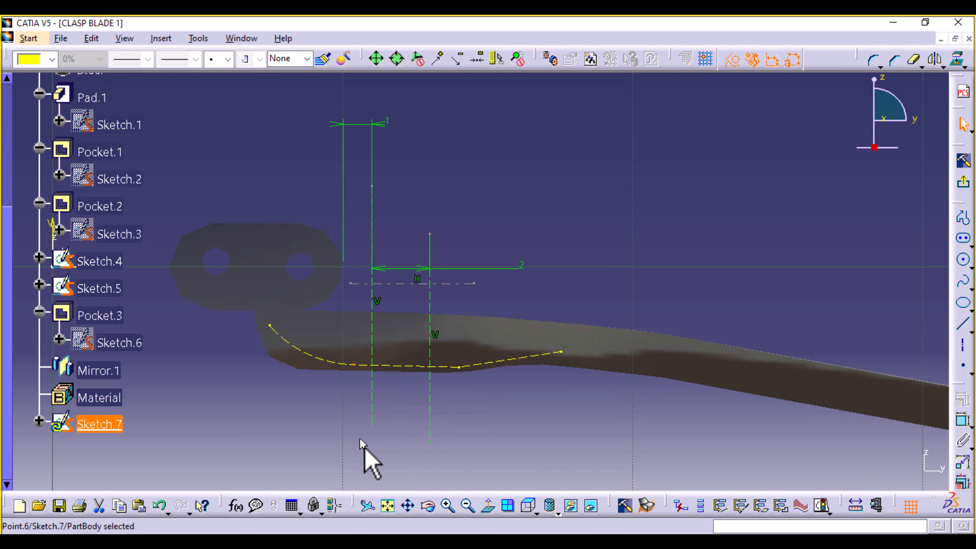
pyautogui.click(964, 423)
pyautogui.click(471, 284)
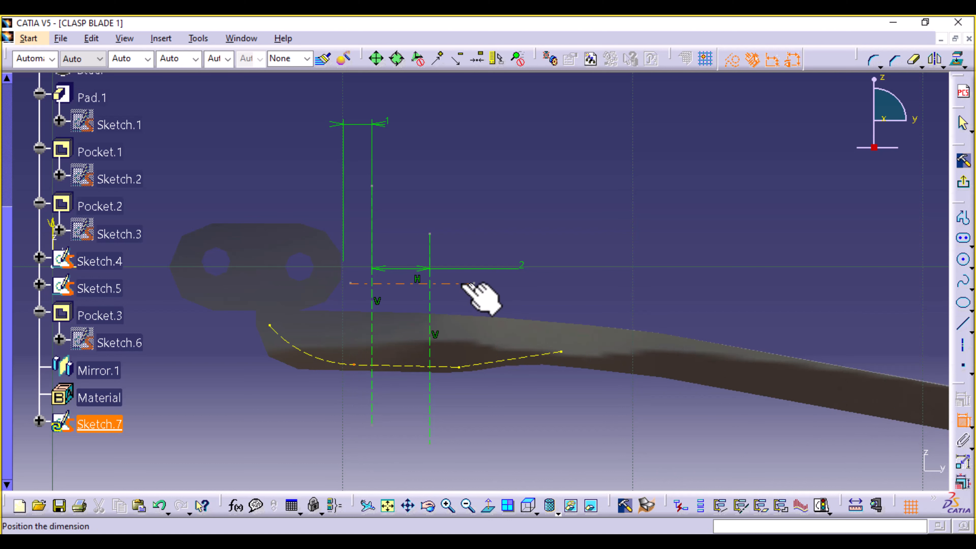
pyautogui.click(605, 261)
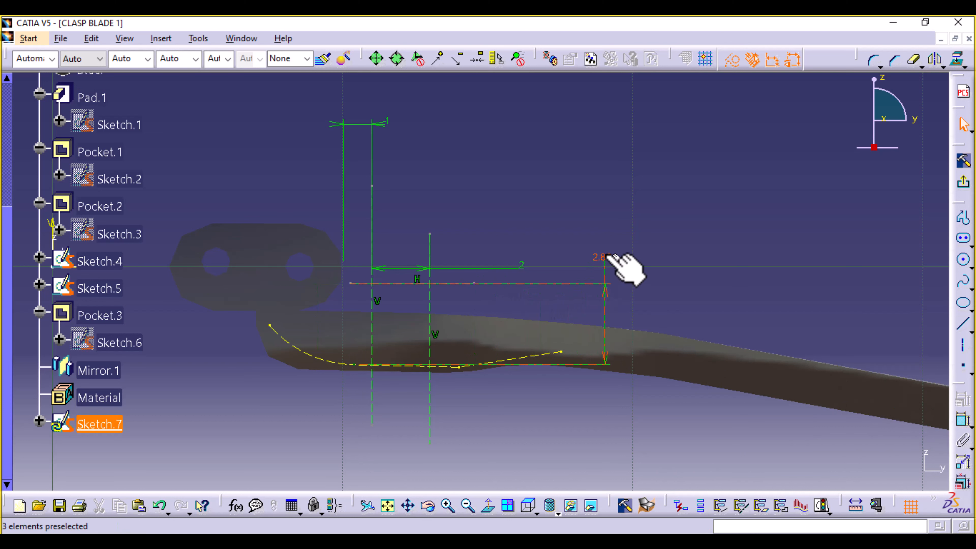
pyautogui.doubleClick(609, 257)
pyautogui.write('3')
pyautogui.press('Return')
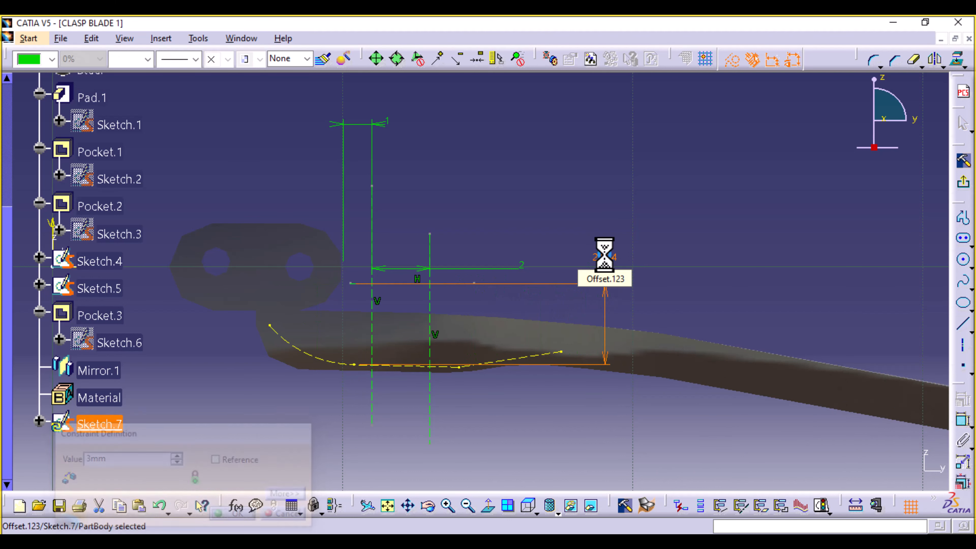
pyautogui.click(705, 281)
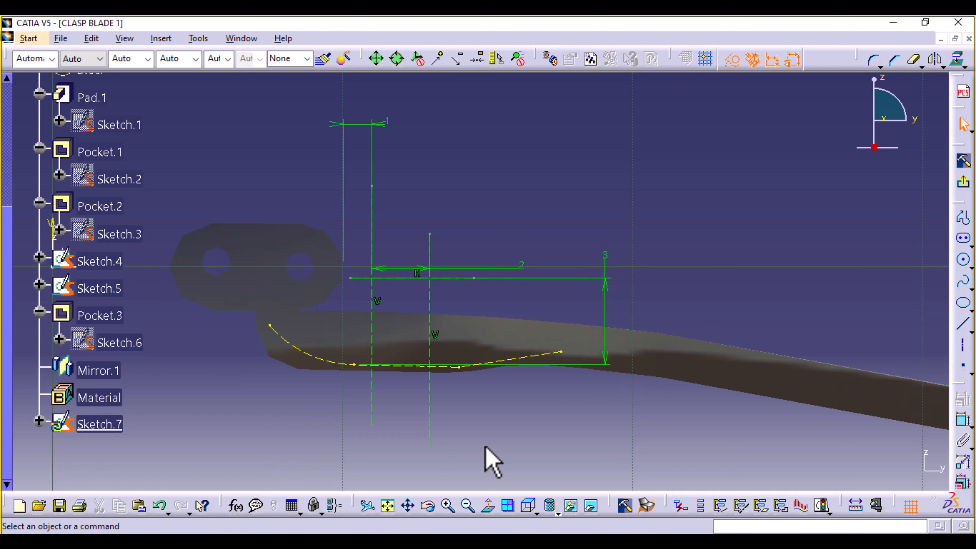
# Draw a slanted line as standard geometry from the first vertical axis up to the horizontal axis.
pyautogui.moveTo(514, 460); pyautogui.dragTo(507, 427, button='middle')
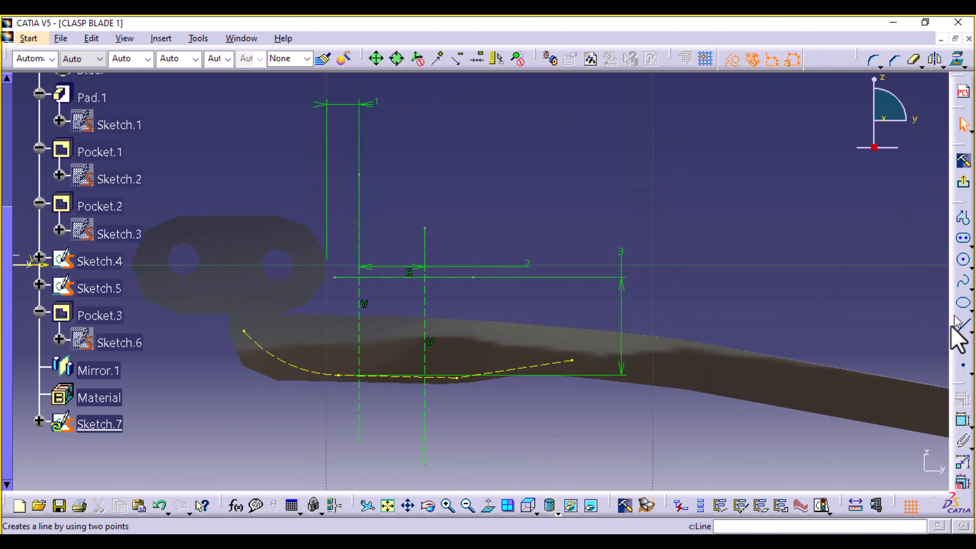
pyautogui.click(963, 324)
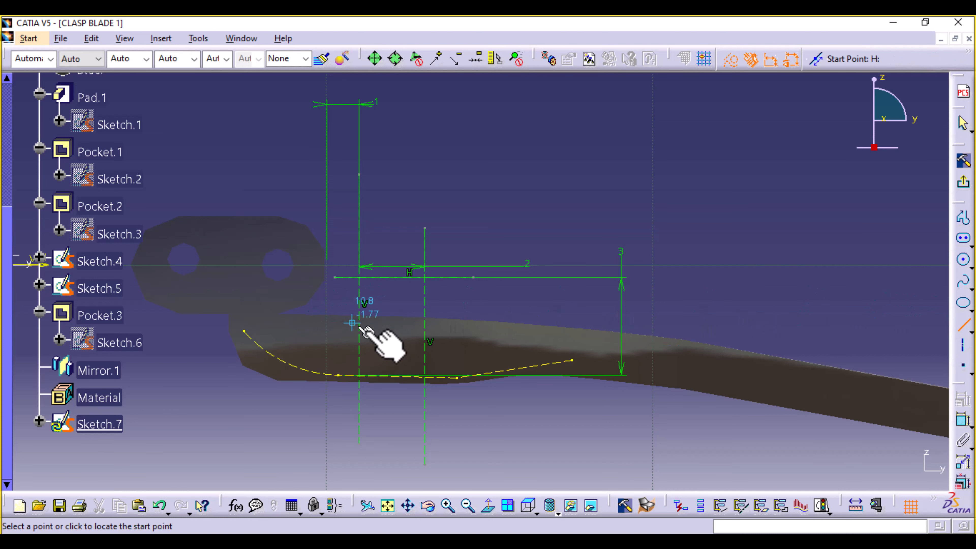
pyautogui.moveTo(393, 382)
pyautogui.mouseDown(button='middle')
pyautogui.moveTo(375, 366)
pyautogui.moveTo(381, 316)
pyautogui.mouseUp(button='middle')
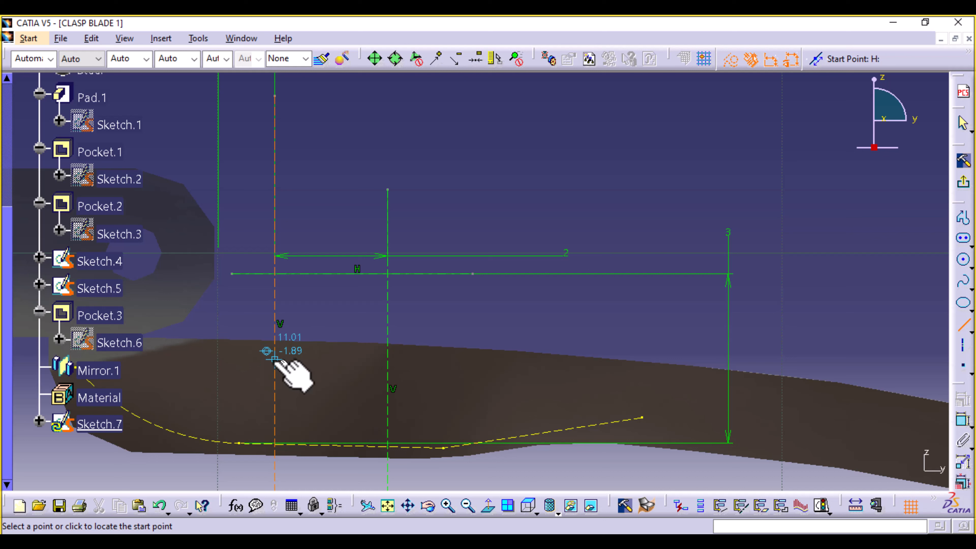
pyautogui.click(274, 359)
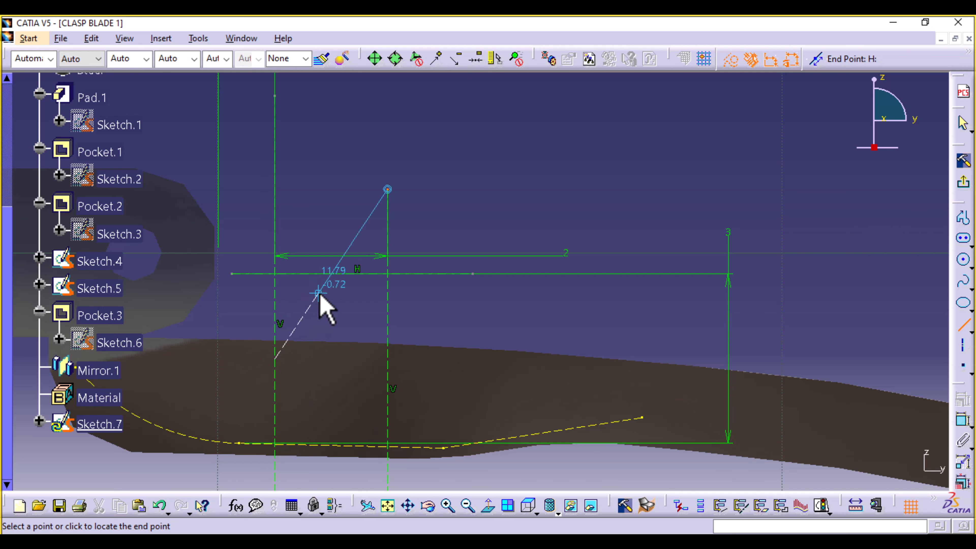
pyautogui.click(730, 58)
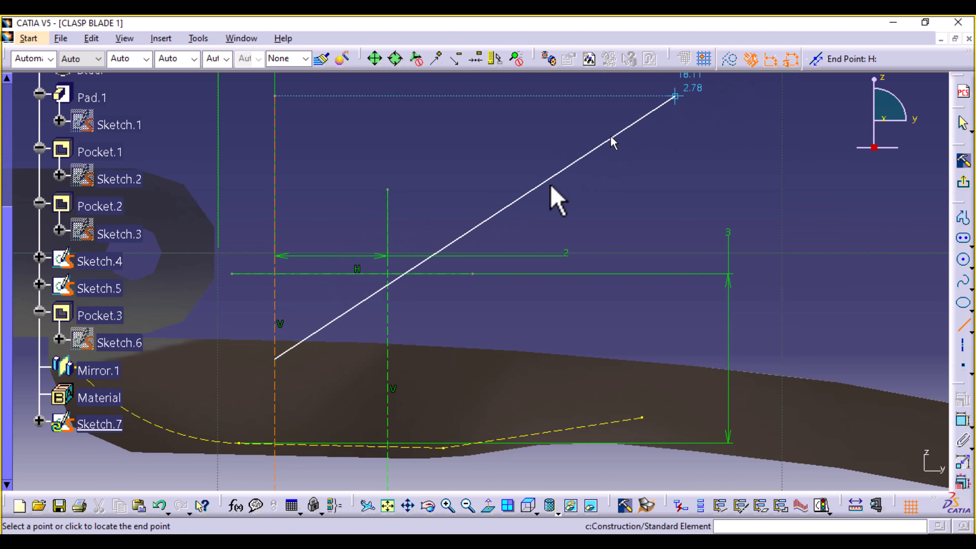
pyautogui.click(318, 274)
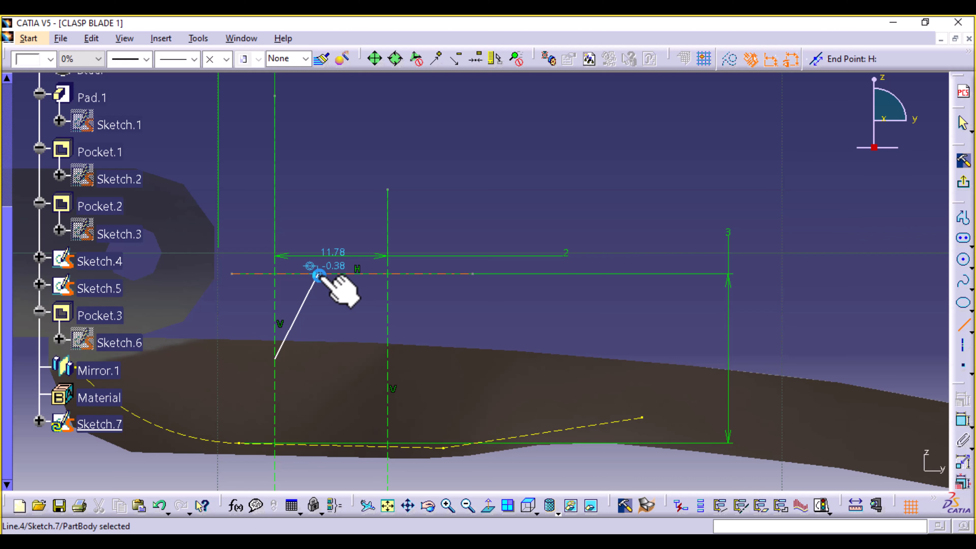
pyautogui.click(348, 338)
pyautogui.click(896, 431)
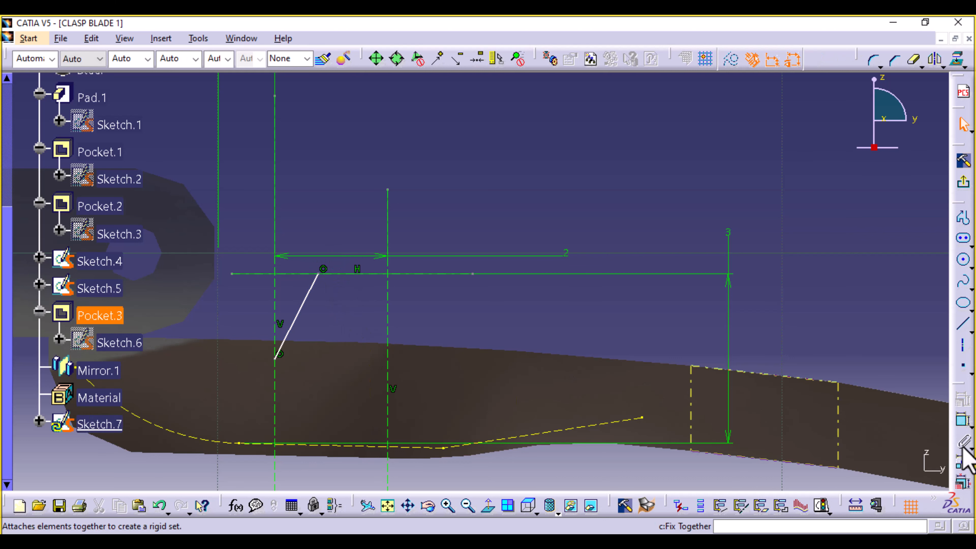
pyautogui.click(964, 421)
pyautogui.moveTo(546, 334)
pyautogui.mouseDown(button='middle')
pyautogui.moveTo(558, 297)
pyautogui.moveTo(607, 274)
pyautogui.mouseUp(button='middle')
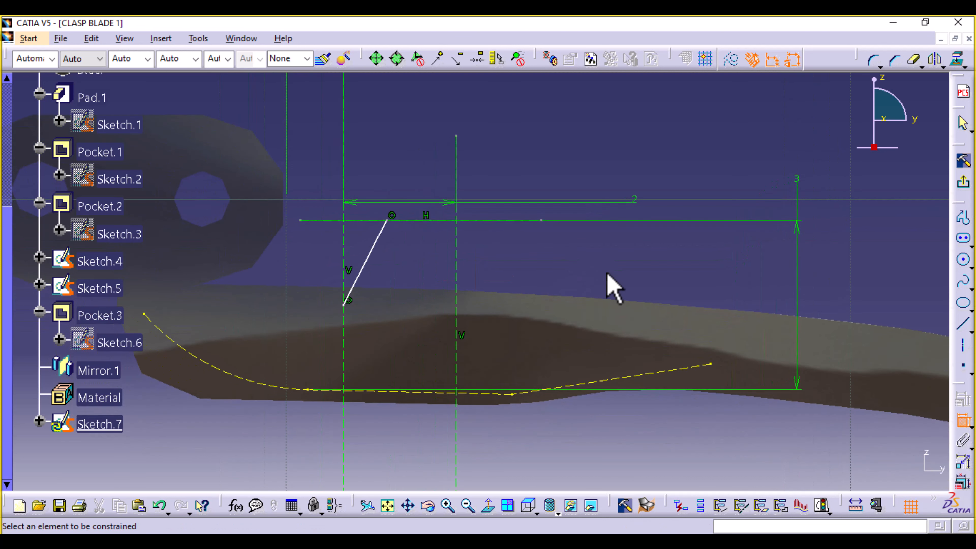
pyautogui.click(345, 305)
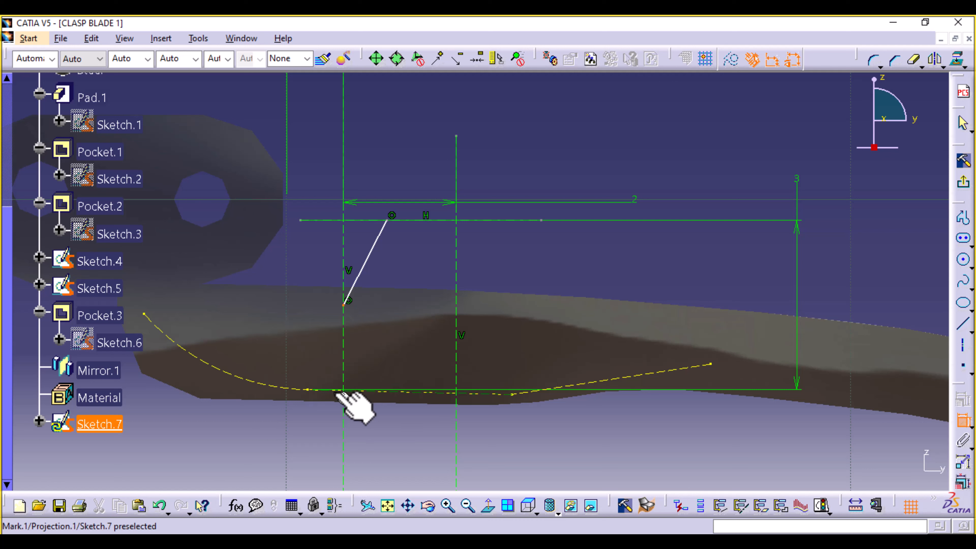
pyautogui.click(343, 392)
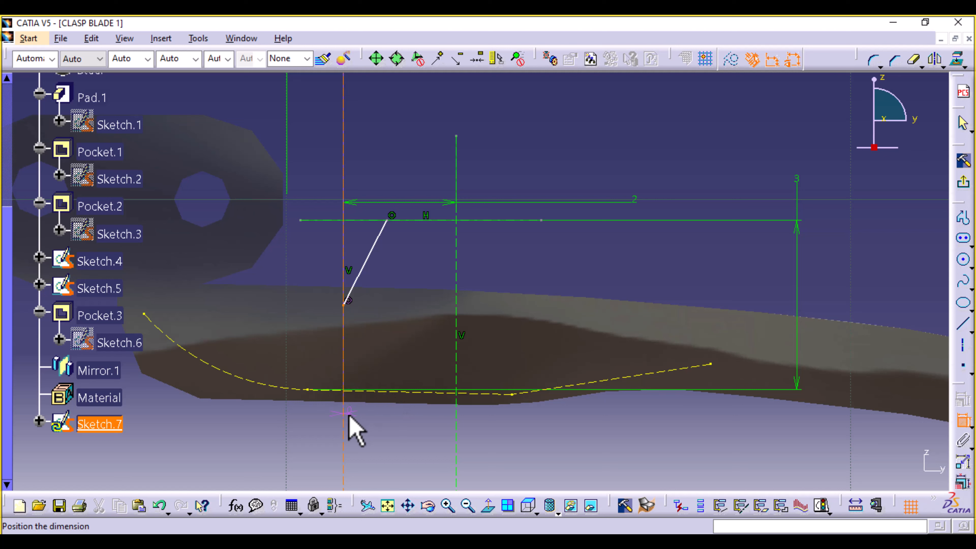
pyautogui.press('Escape')
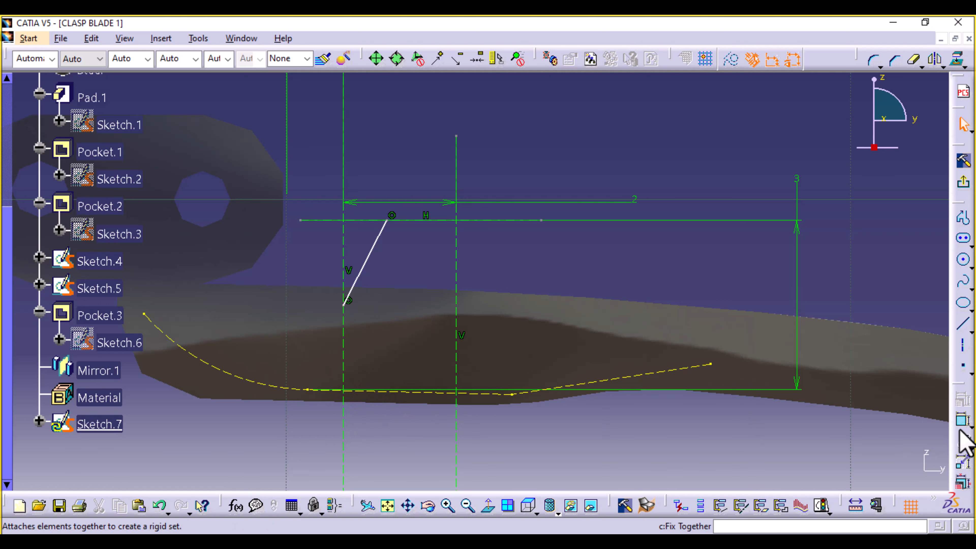
# Constrain the slanted line's lower endpoint at 1 mm above the projected lower line.
pyautogui.click(963, 420)
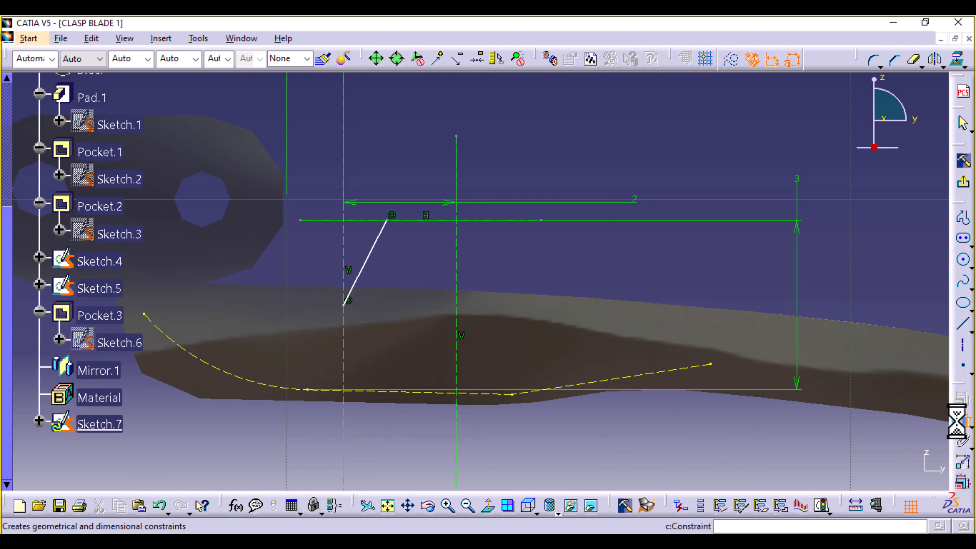
pyautogui.click(344, 304)
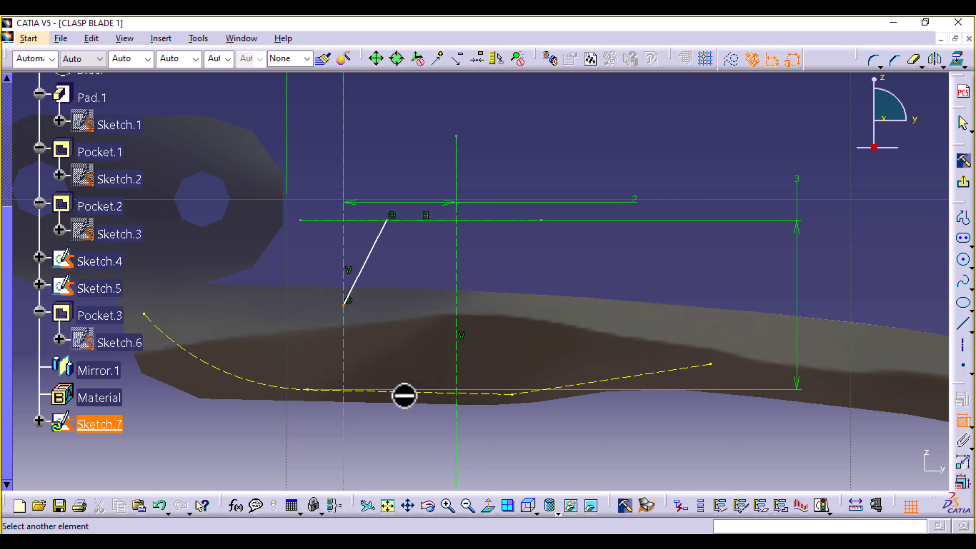
pyautogui.click(400, 393)
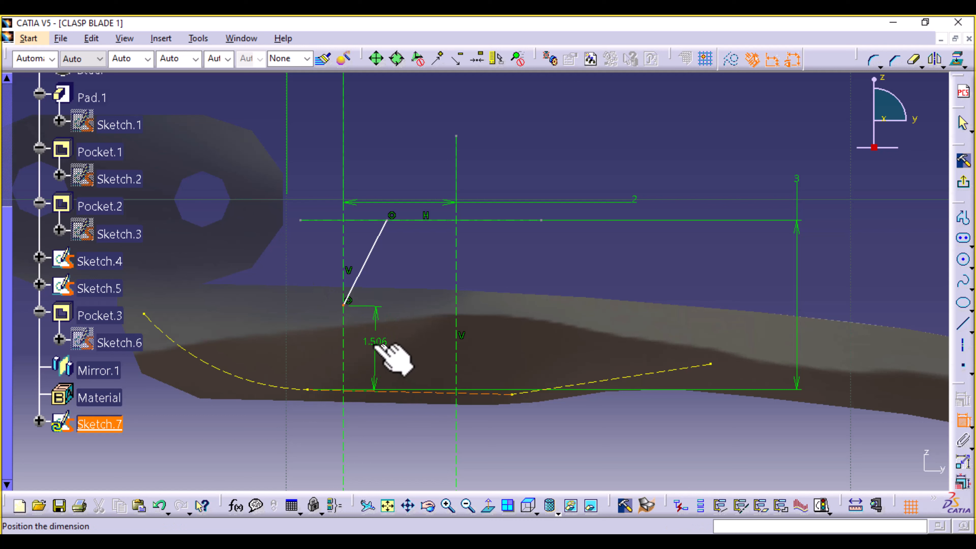
pyautogui.click(362, 355)
pyautogui.doubleClick(362, 355)
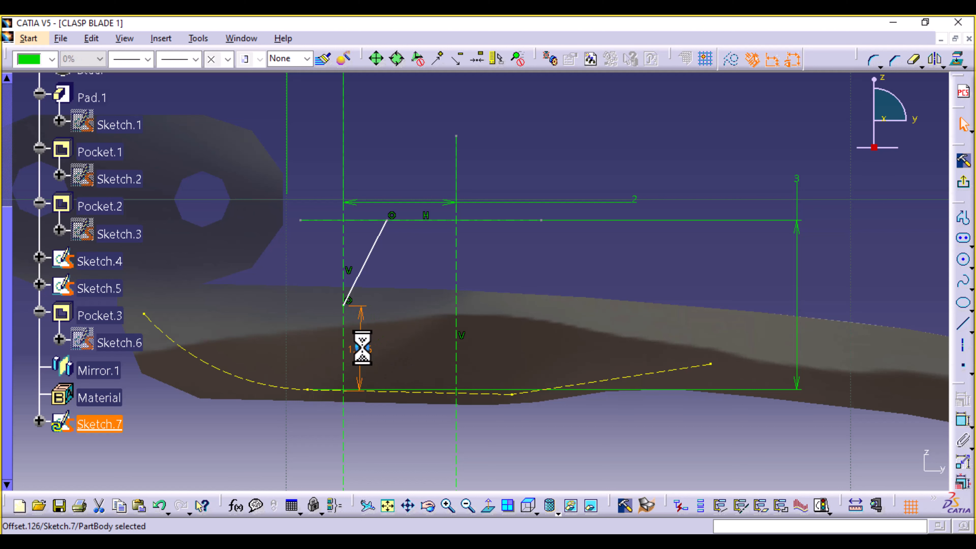
pyautogui.write('1')
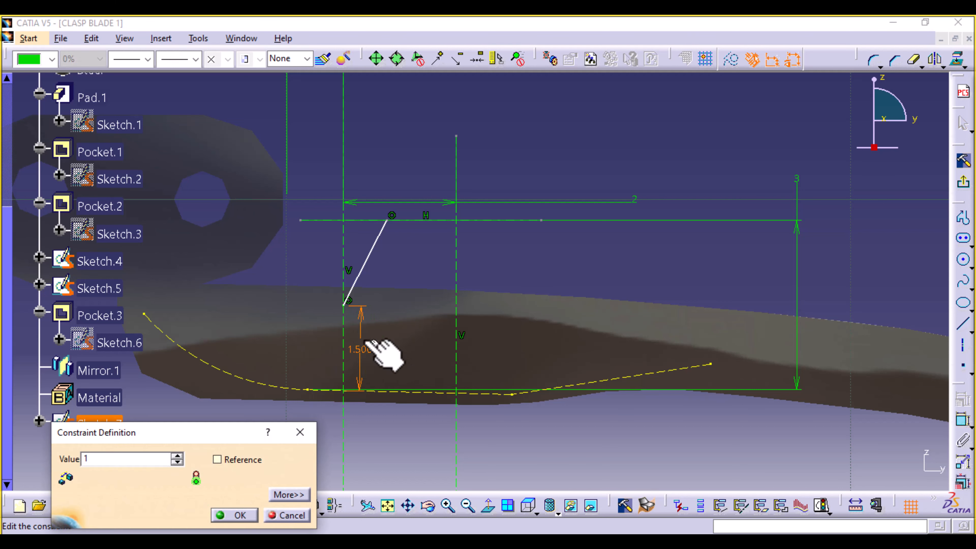
pyautogui.press('Return')
pyautogui.click(490, 455)
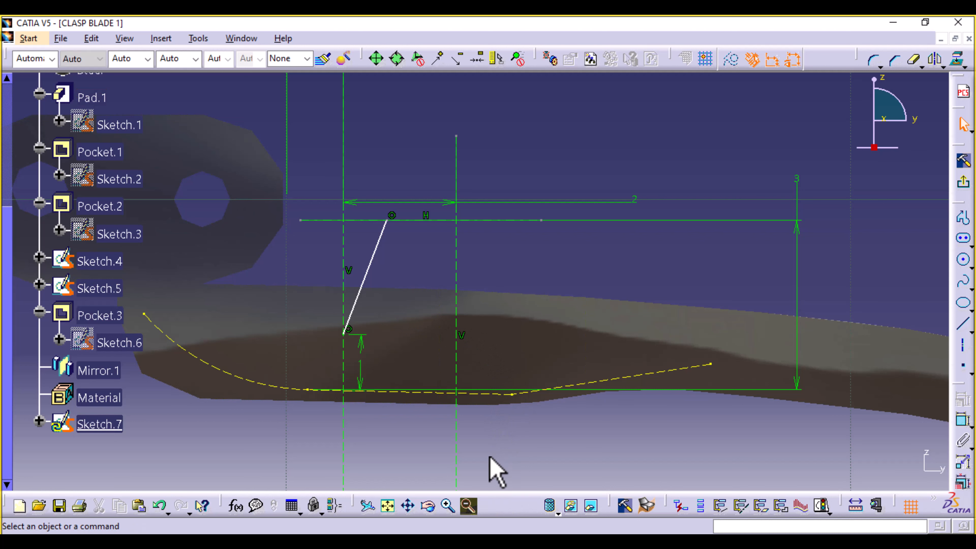
pyautogui.click(712, 320)
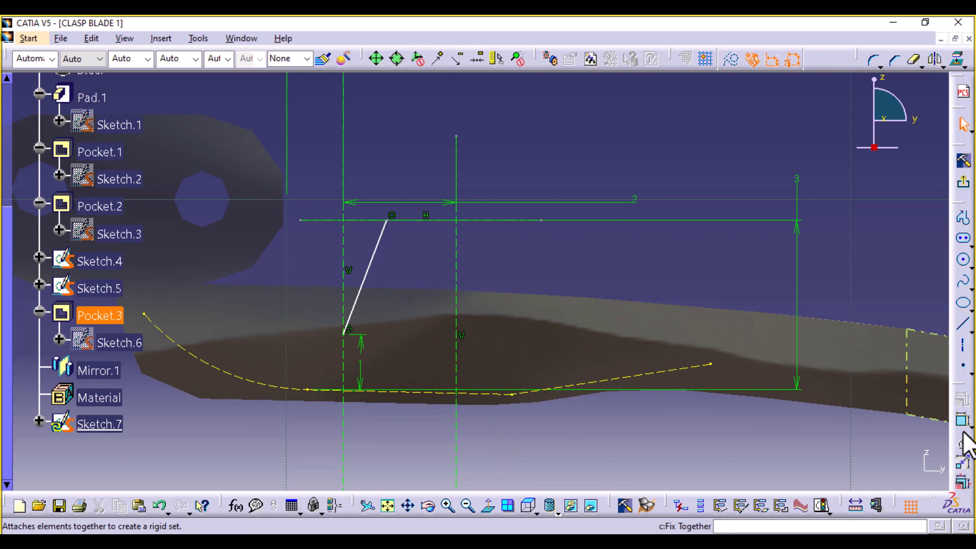
pyautogui.click(963, 421)
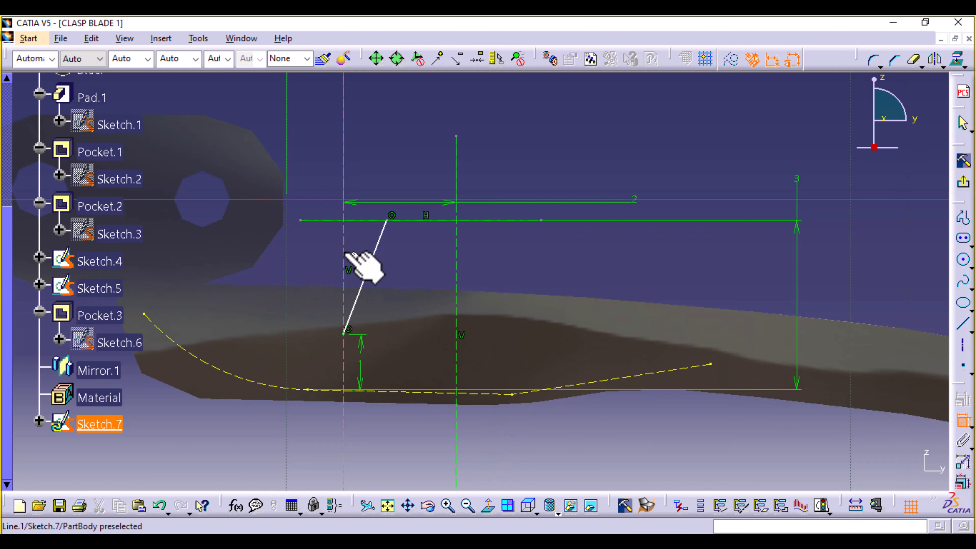
pyautogui.click(368, 264)
pyautogui.click(366, 264)
pyautogui.click(367, 264)
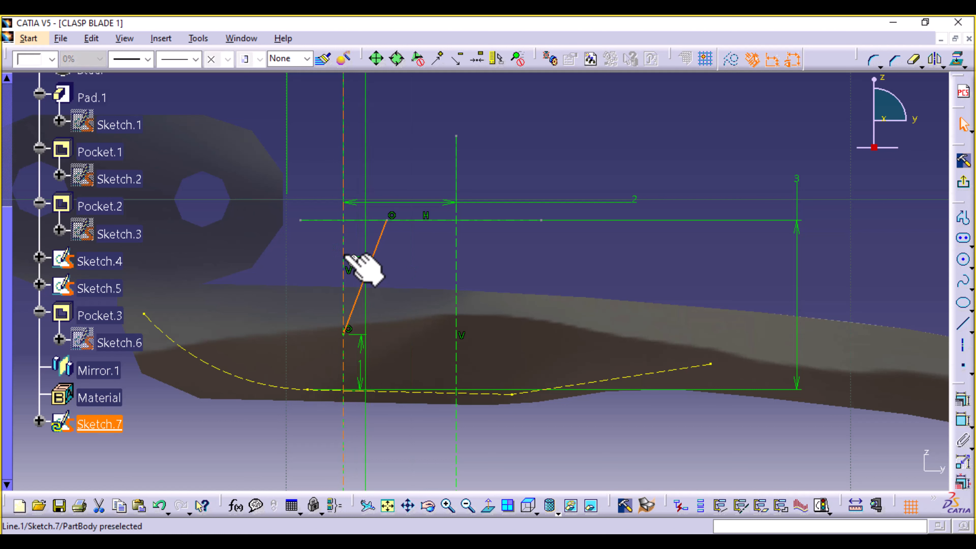
pyautogui.click(963, 421)
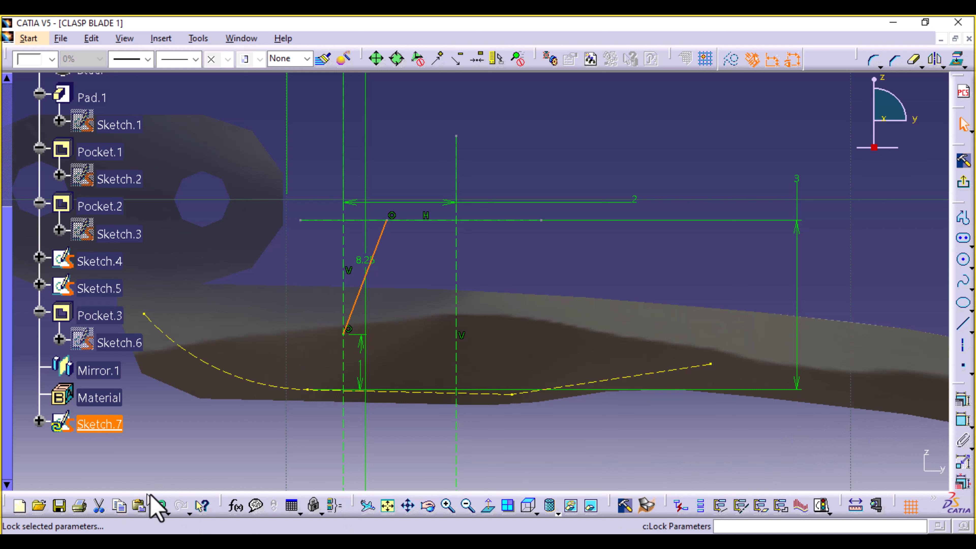
pyautogui.click(160, 505)
pyautogui.click(160, 506)
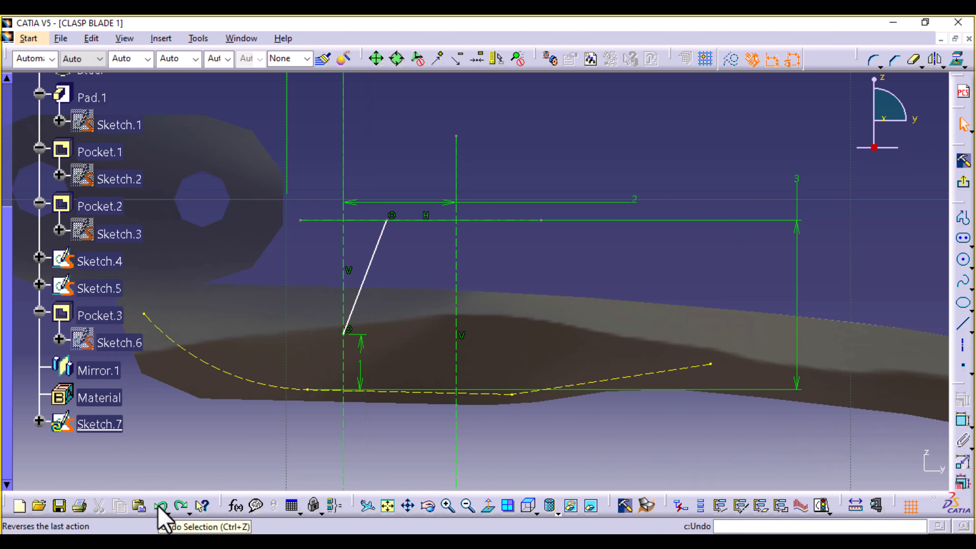
# Constrain the angle between the slanted line and the first vertical axis to 20°.
pyautogui.click(963, 421)
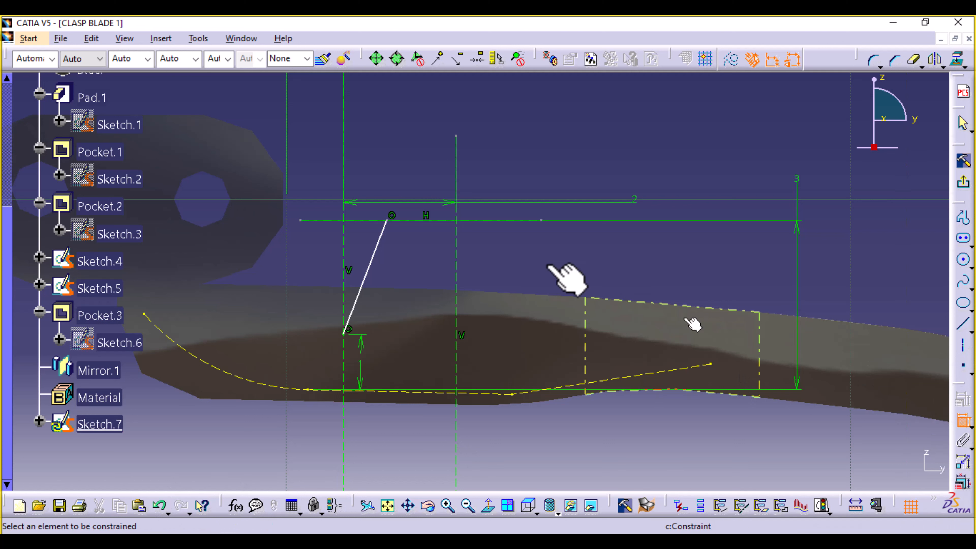
pyautogui.click(374, 253)
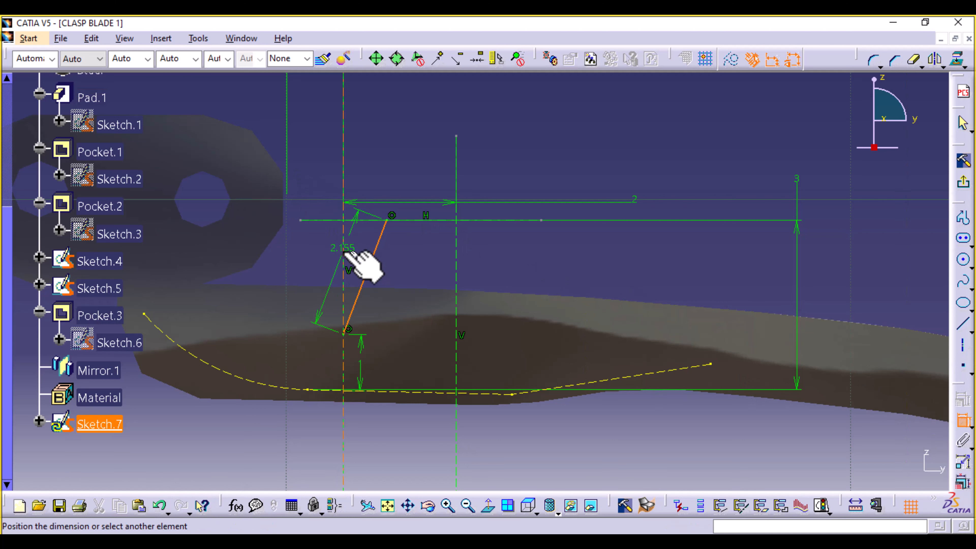
pyautogui.click(345, 249)
pyautogui.click(364, 252)
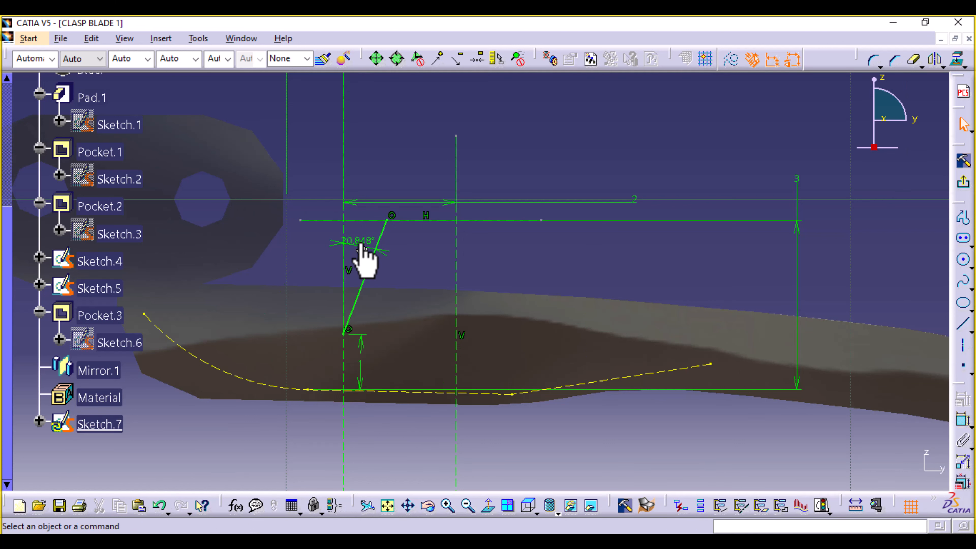
pyautogui.doubleClick(360, 243)
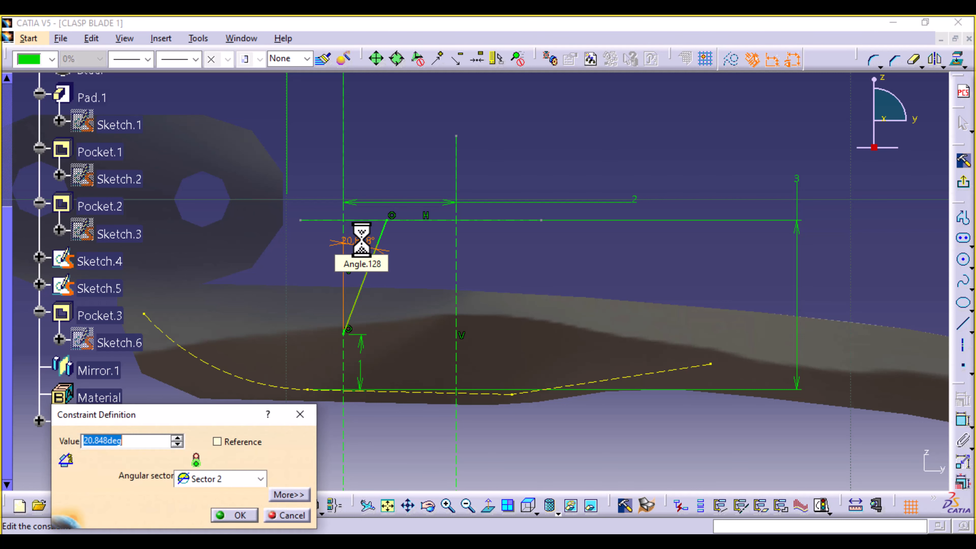
pyautogui.press('Return')
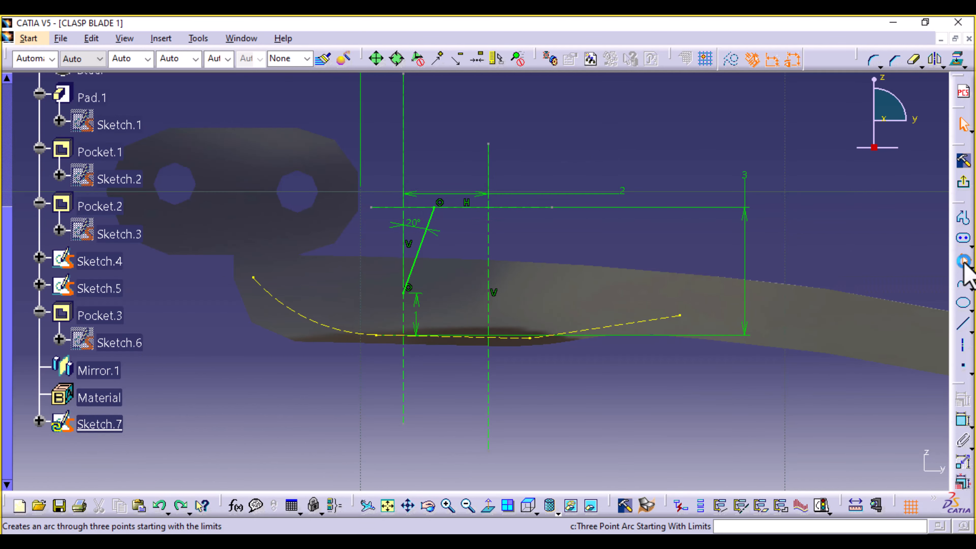
# Draw a three-point arc of about 1.28 mm radius, bulging toward the second axis, from the slanted line's lower endpoint to the projected lower line.
pyautogui.click(964, 261)
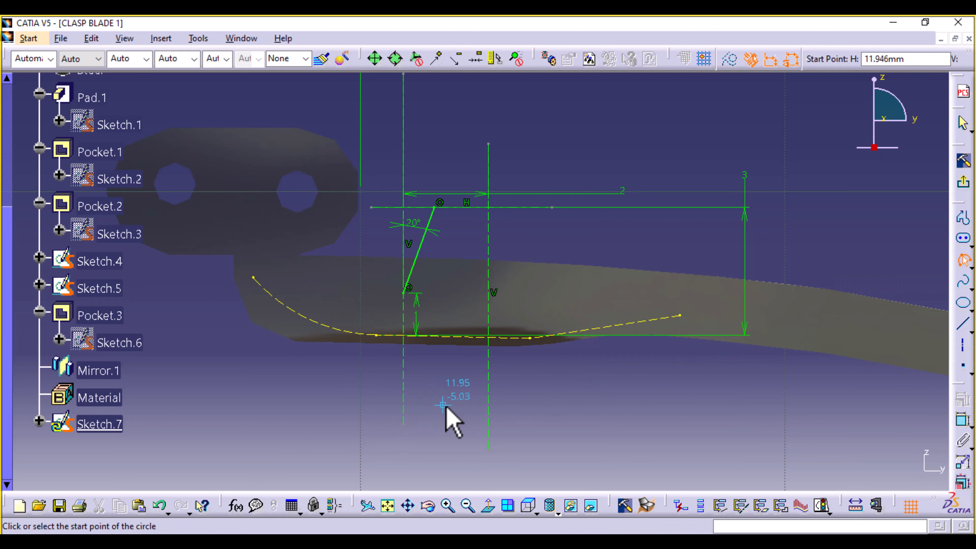
pyautogui.keyDown('ctrl'); pyautogui.moveTo(447, 419); pyautogui.dragTo(457, 312, button='middle'); pyautogui.keyUp('ctrl')
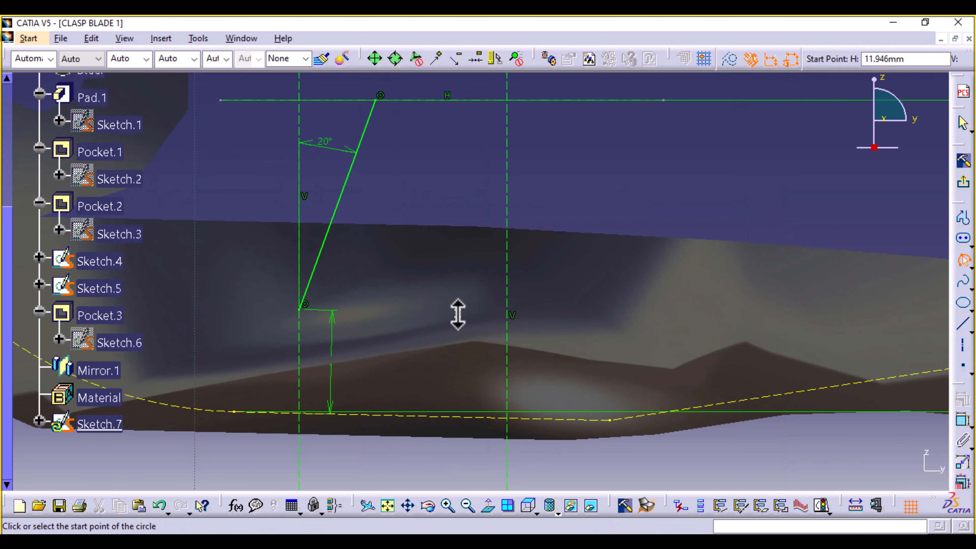
pyautogui.click(300, 308)
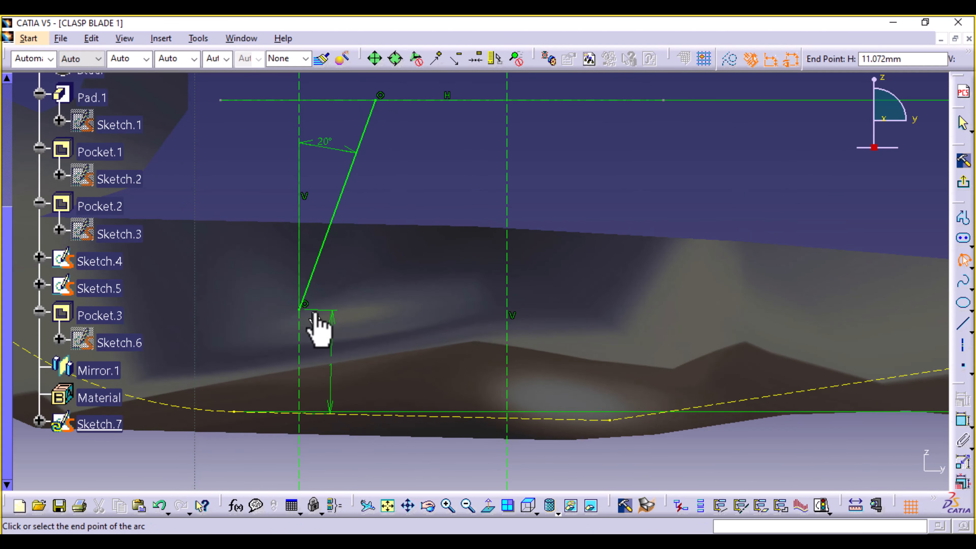
pyautogui.click(353, 413)
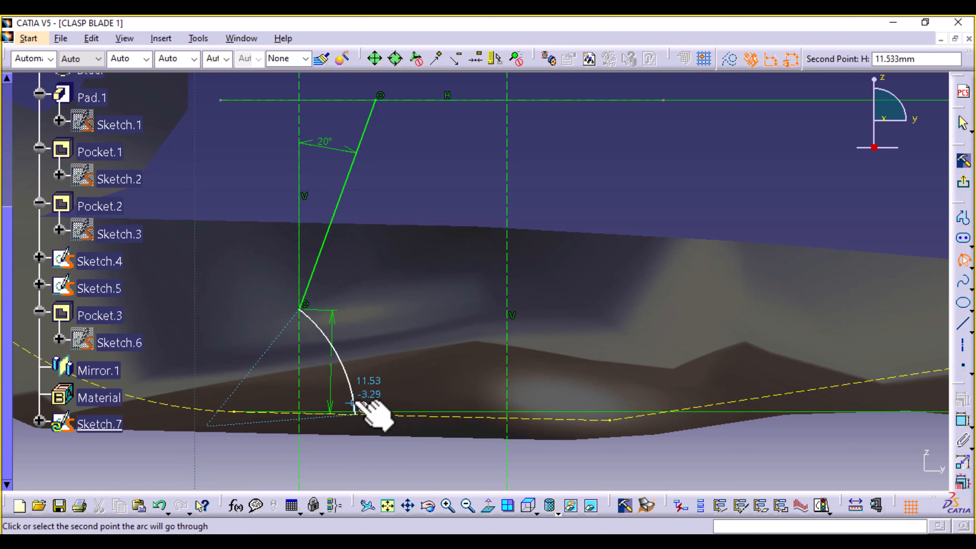
pyautogui.click(349, 380)
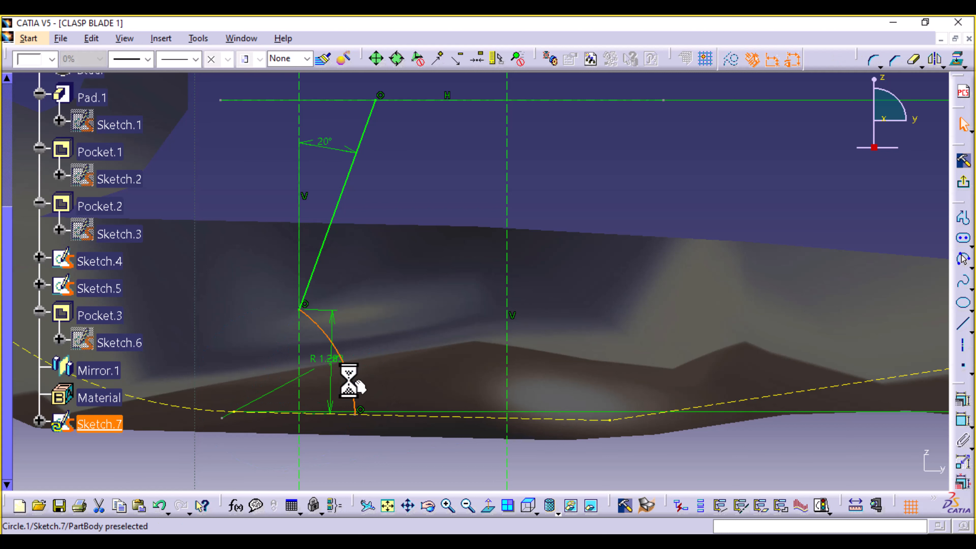
# Set the radius of the arc below the slanted line to 1 mm.
pyautogui.doubleClick(332, 356)
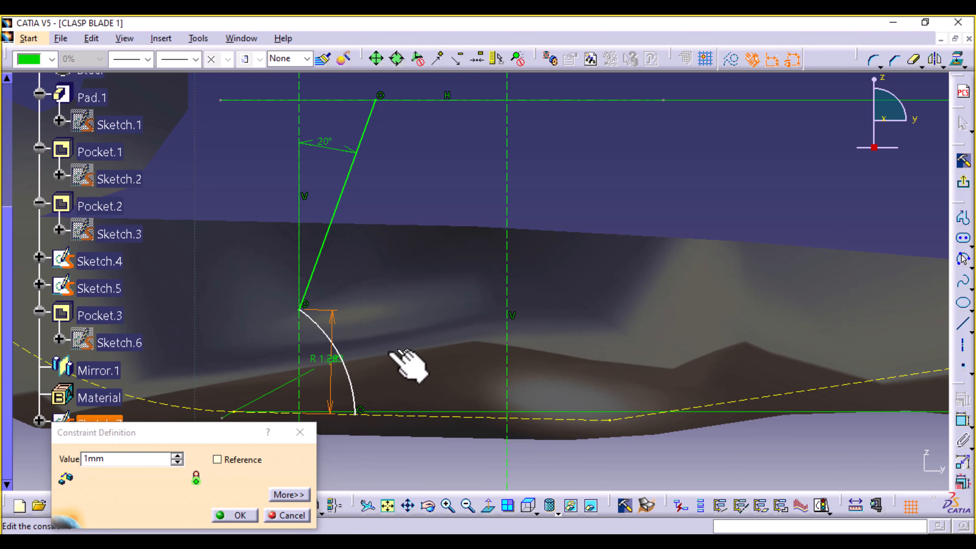
pyautogui.click(292, 515)
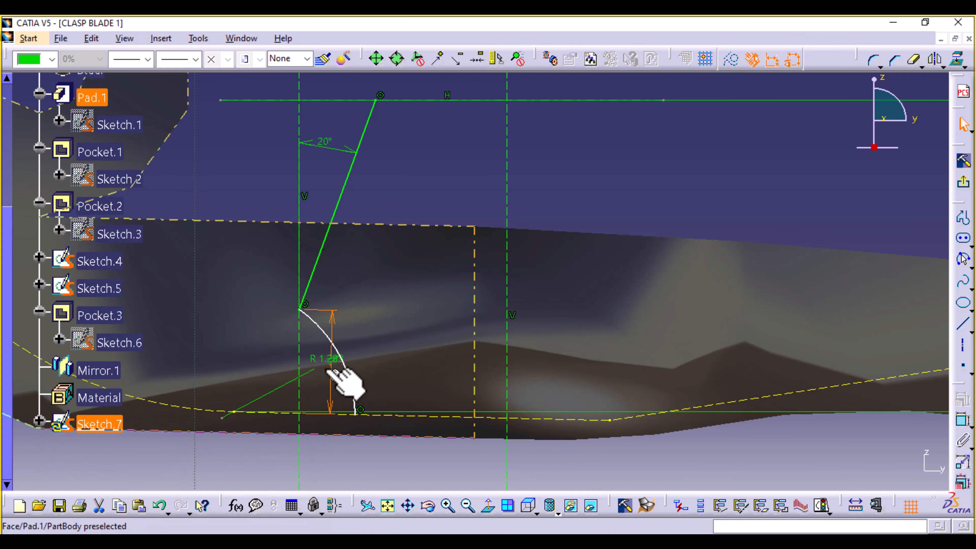
pyautogui.write('1')
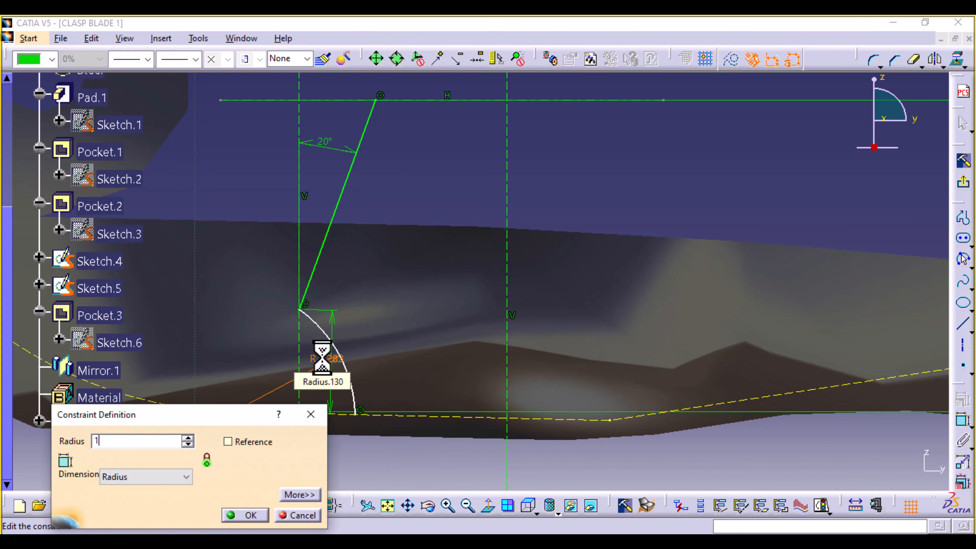
pyautogui.write('mm')
pyautogui.press('Return')
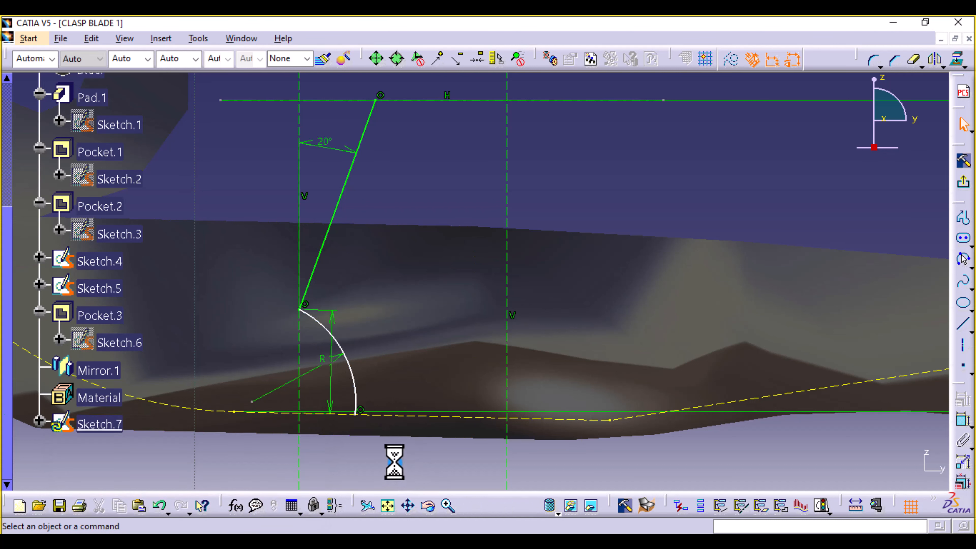
# Constrain the arc's lower endpoint at 1 mm from the first vertical axis.
pyautogui.click(963, 420)
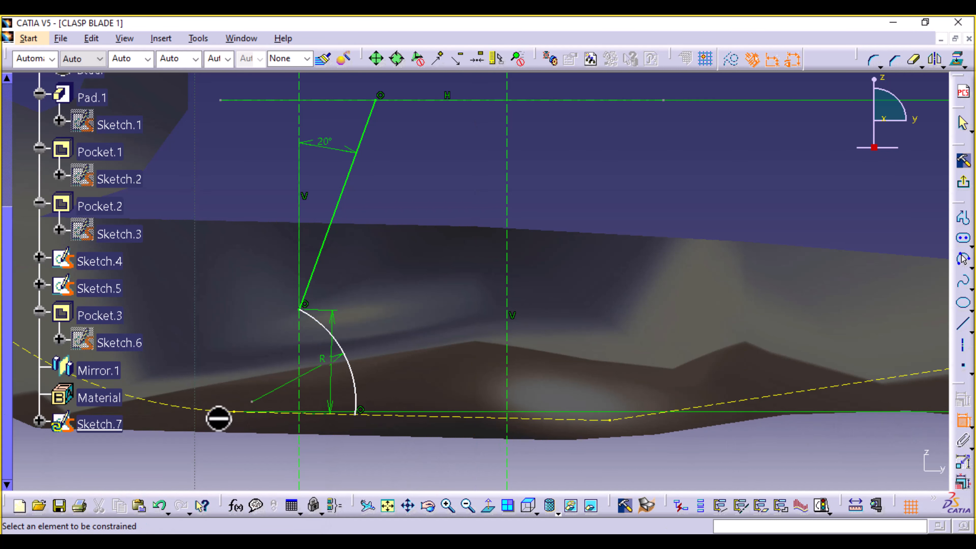
pyautogui.click(299, 395)
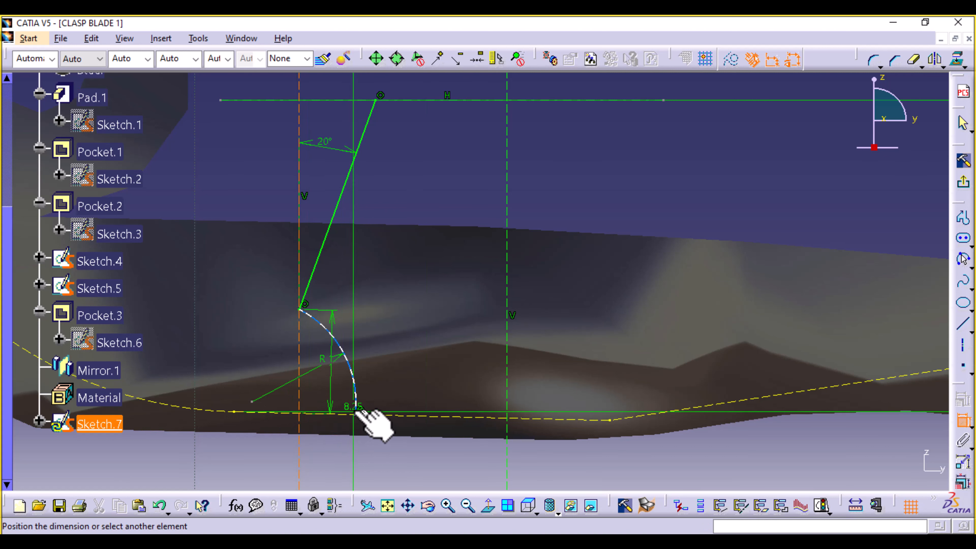
pyautogui.click(355, 410)
pyautogui.click(329, 453)
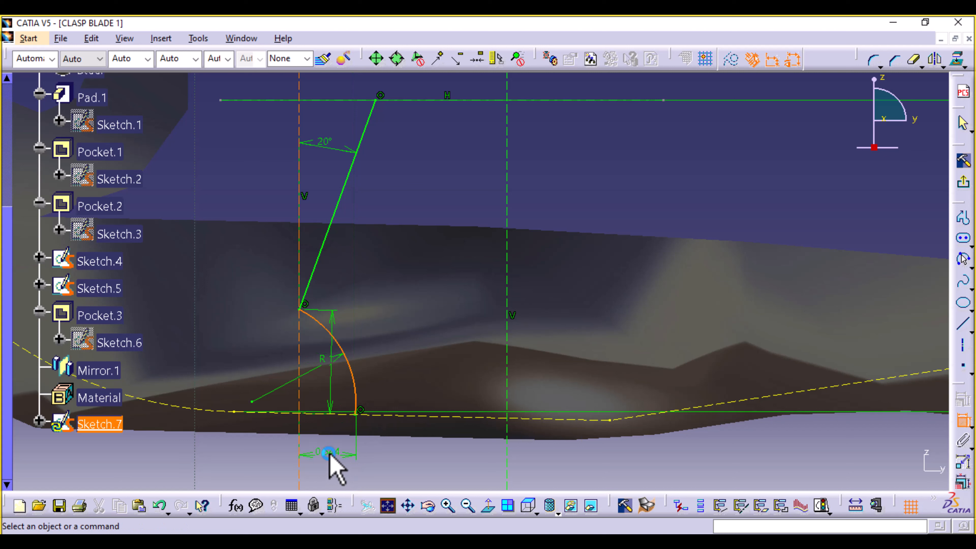
pyautogui.doubleClick(331, 454)
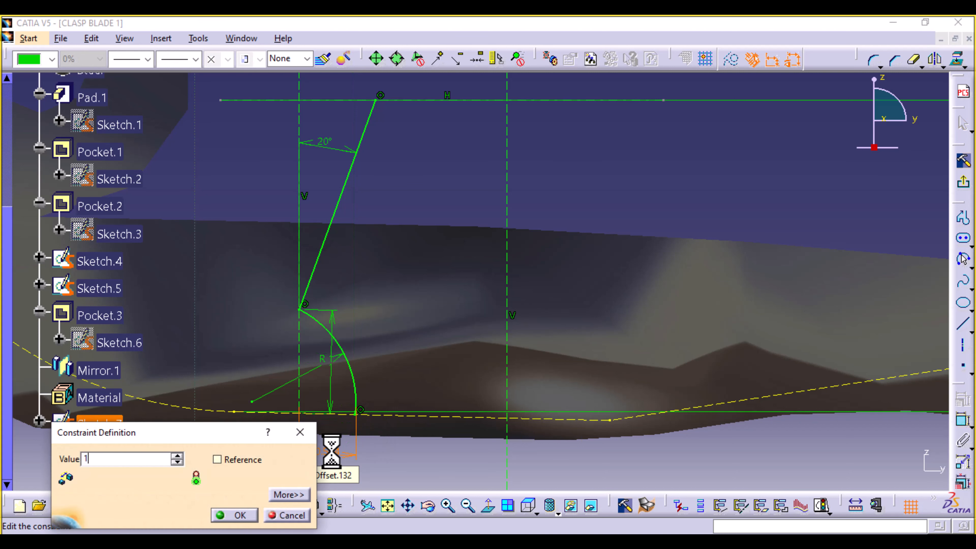
pyautogui.write('1')
pyautogui.press('Return')
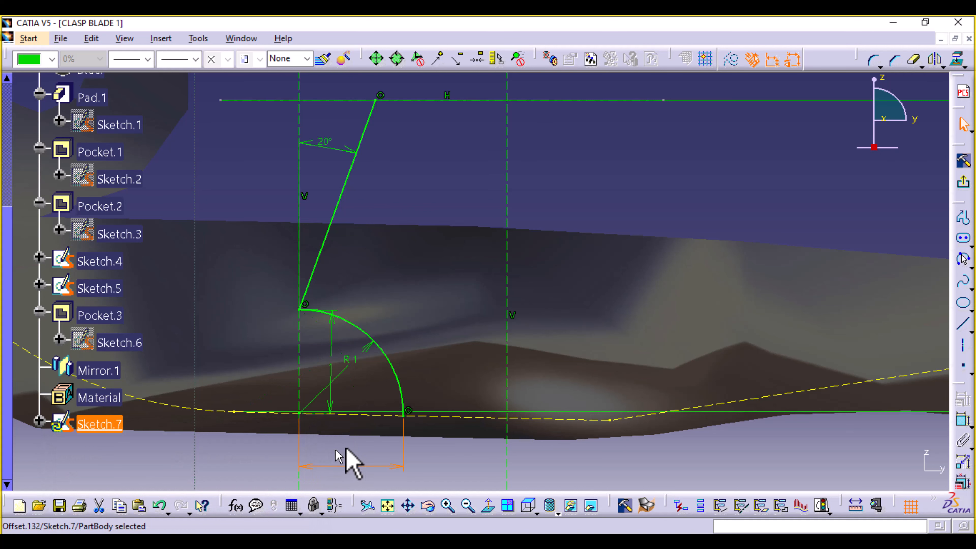
pyautogui.click(443, 453)
# Draw a three-point arc of about 2.1 mm radius from the slanted line's upper endpoint to the projected lower line, touching the second vertical axis.
pyautogui.moveTo(442, 465); pyautogui.dragTo(443, 476, button='middle')
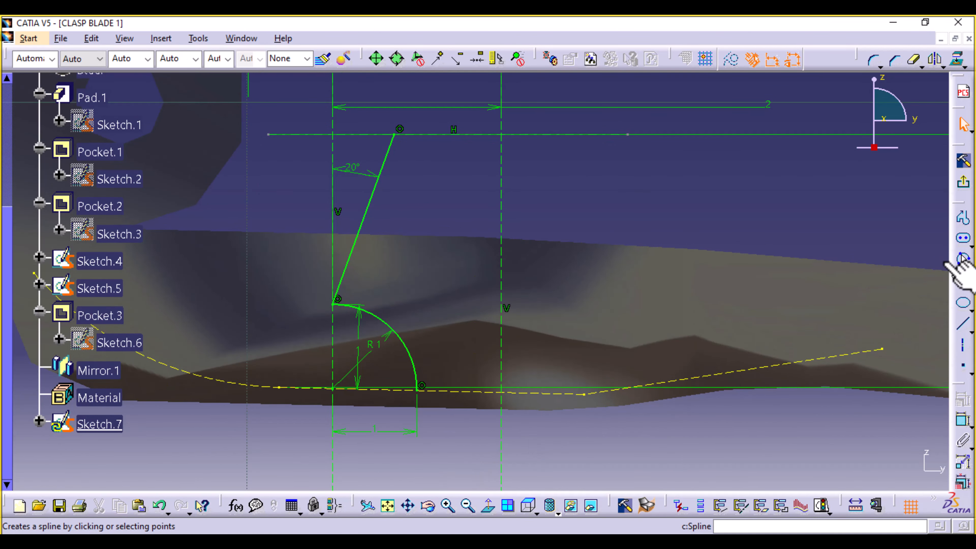
pyautogui.click(963, 259)
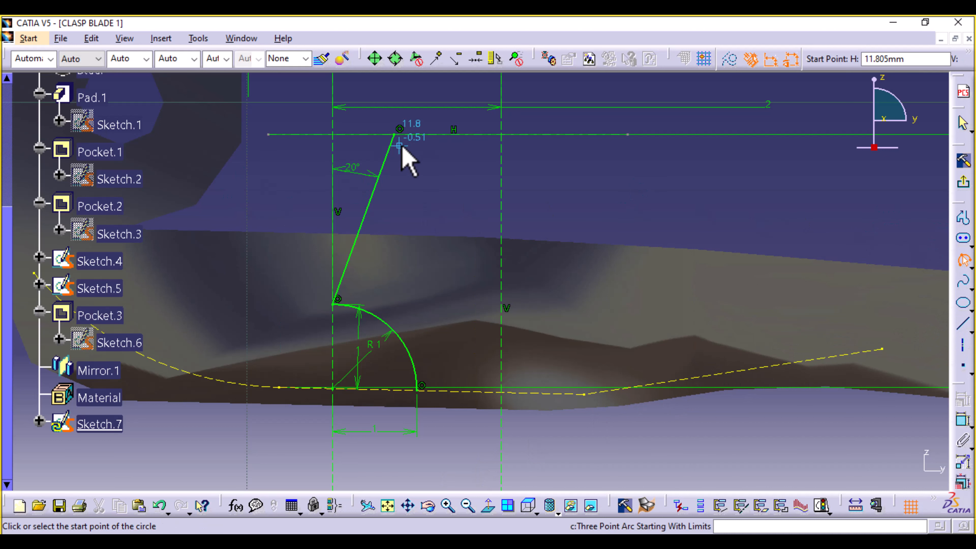
pyautogui.click(396, 134)
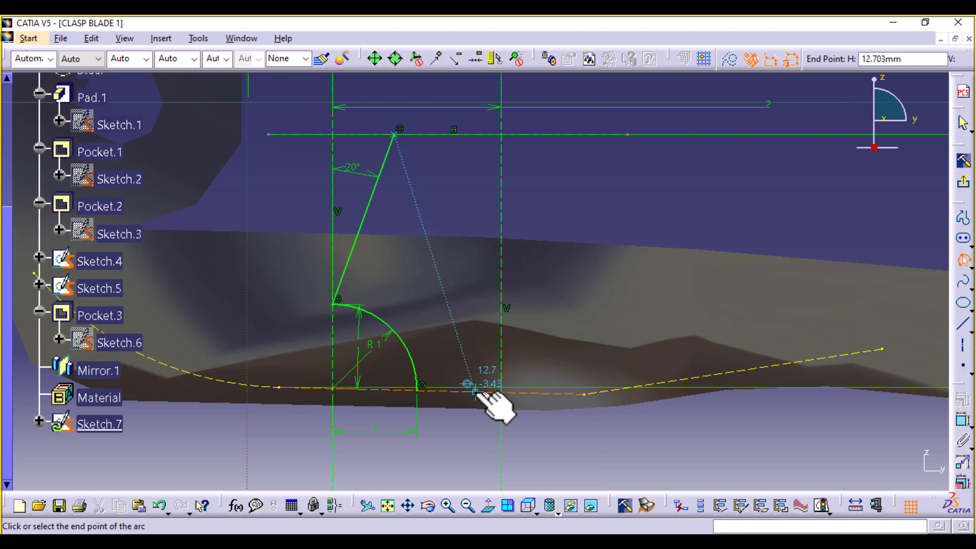
pyautogui.click(475, 391)
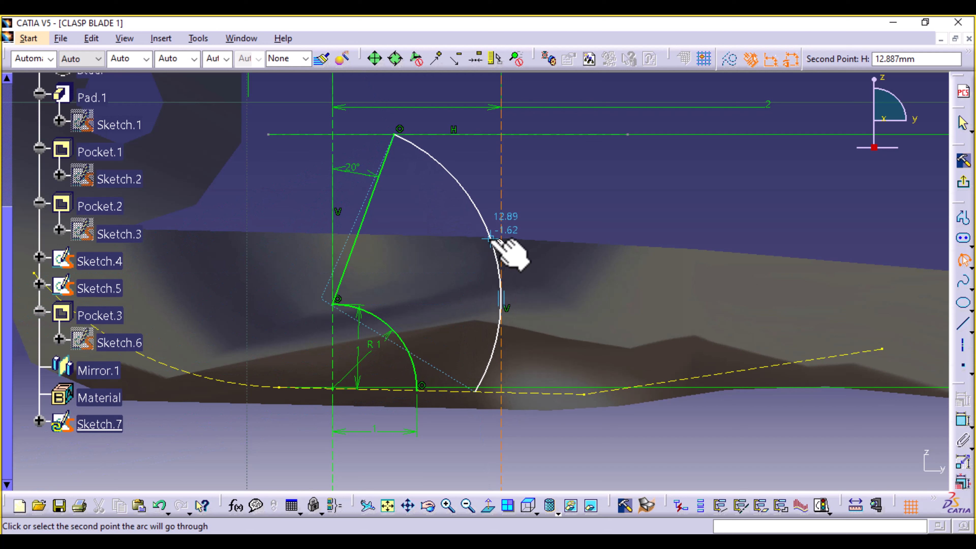
pyautogui.click(490, 239)
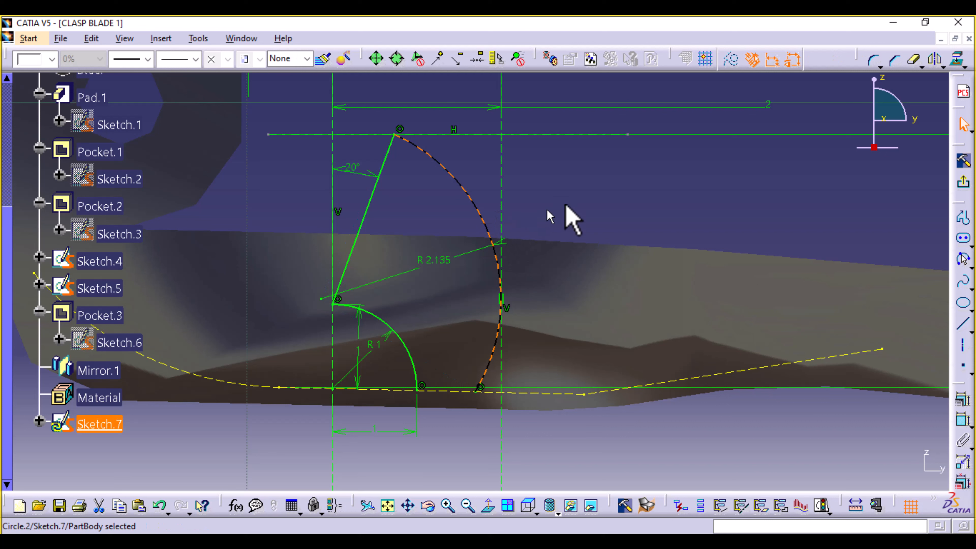
# Round the corner between the slanted line's lower end and the 1 mm arc with a radius of about 0.29 mm.
pyautogui.click(585, 208)
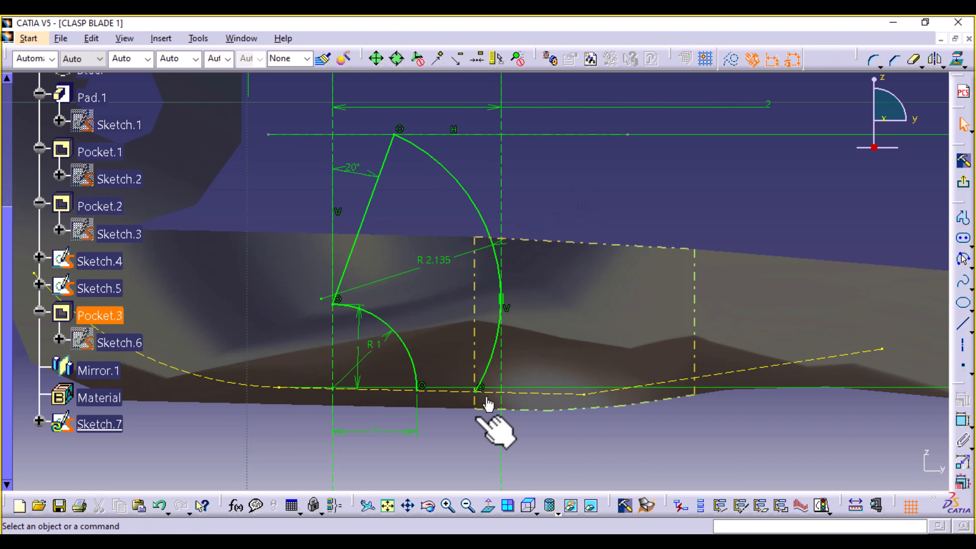
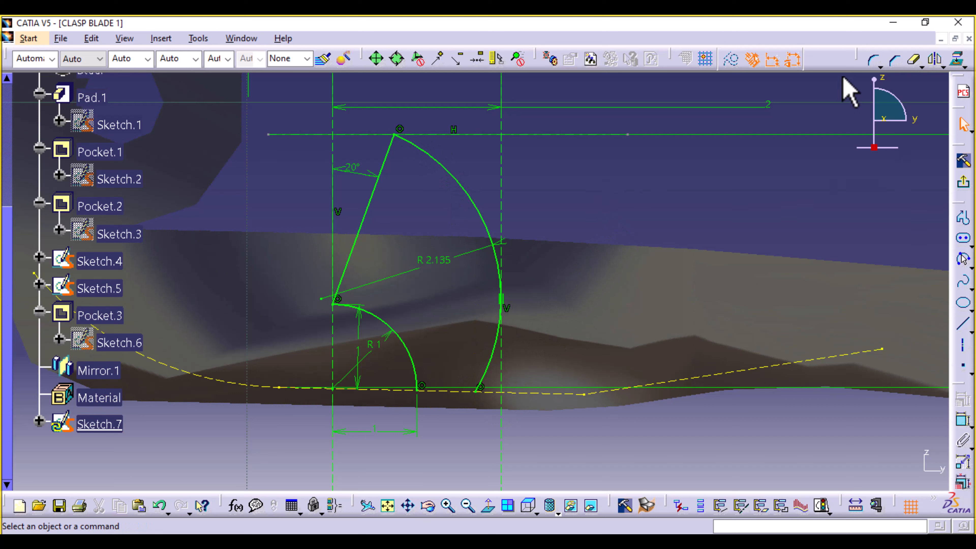
pyautogui.click(875, 59)
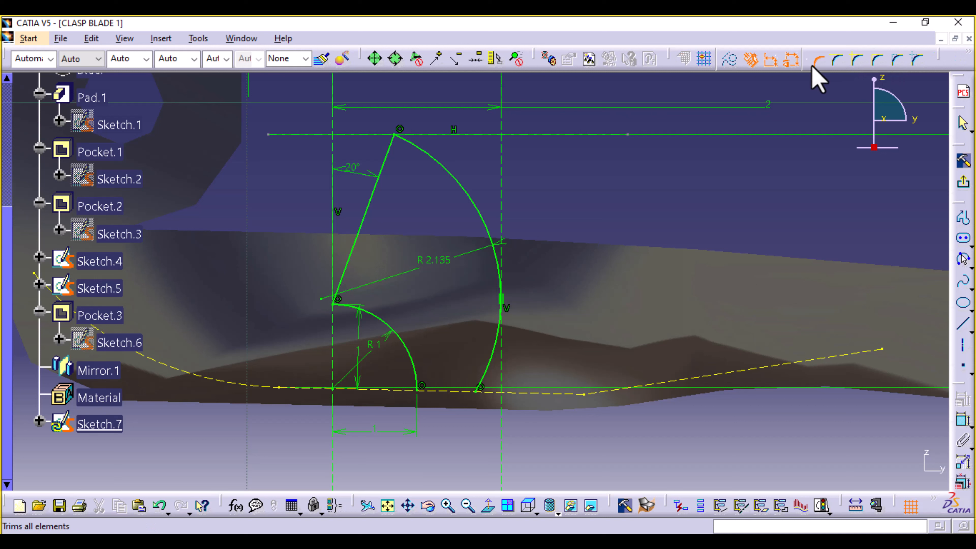
pyautogui.click(340, 287)
pyautogui.click(362, 311)
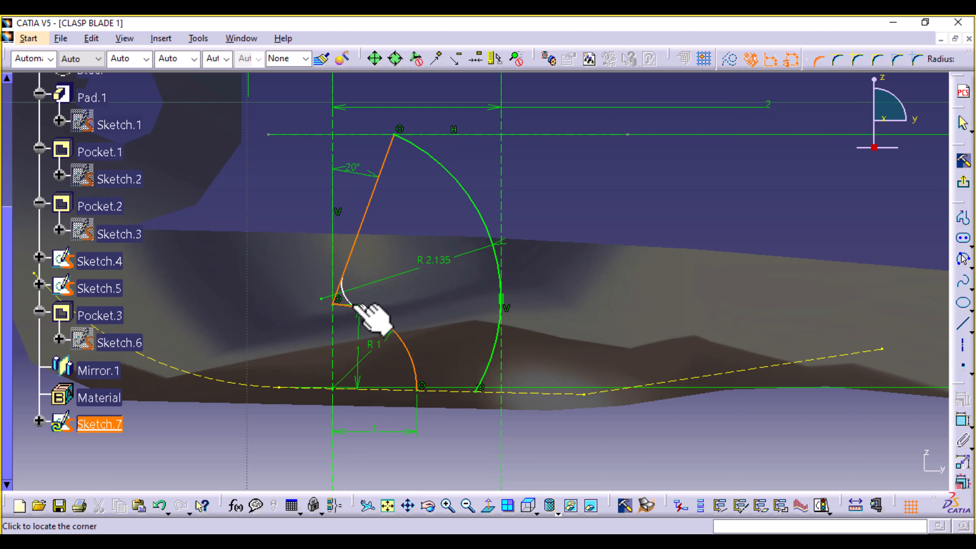
pyautogui.click(346, 300)
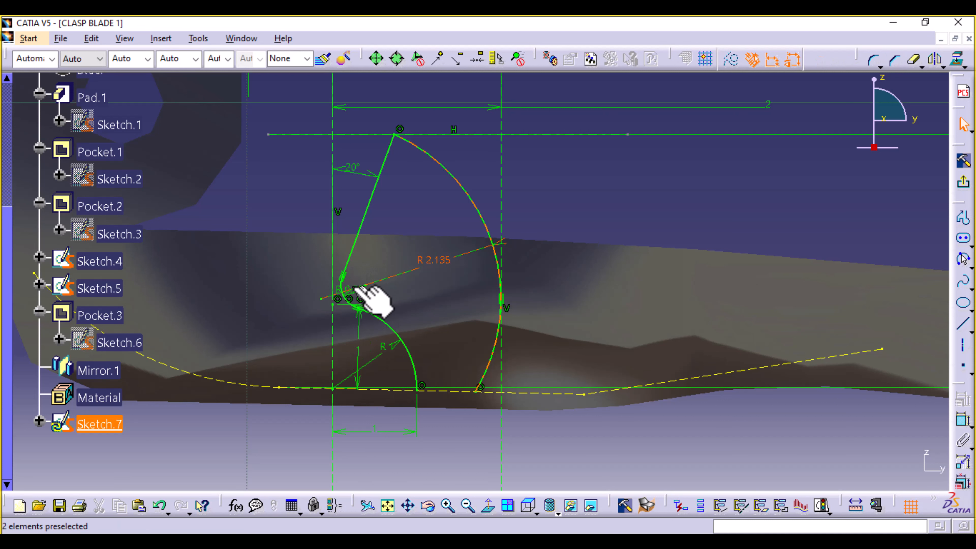
# Move the lower corner's radius dimension outside the profile and set the radius to 0.5 mm.
pyautogui.click(346, 289)
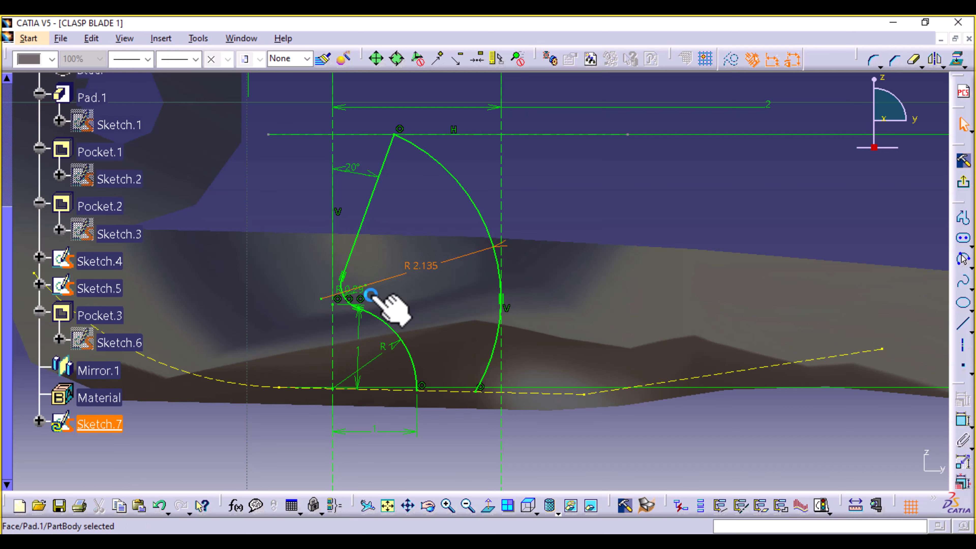
pyautogui.click(398, 310)
pyautogui.moveTo(394, 310); pyautogui.dragTo(385, 207, button='middle')
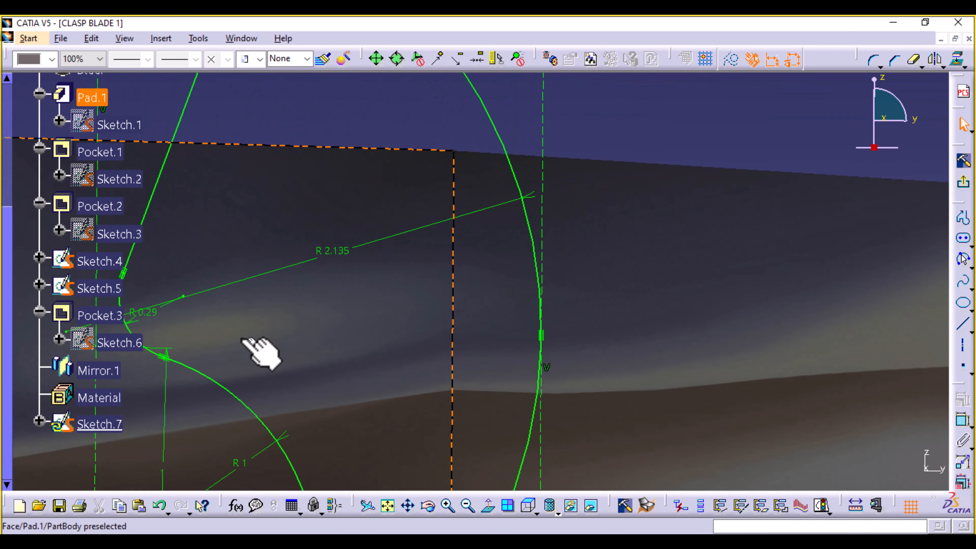
pyautogui.moveTo(262, 353)
pyautogui.mouseDown(button='middle')
pyautogui.moveTo(407, 305)
pyautogui.moveTo(473, 353)
pyautogui.mouseUp(button='middle')
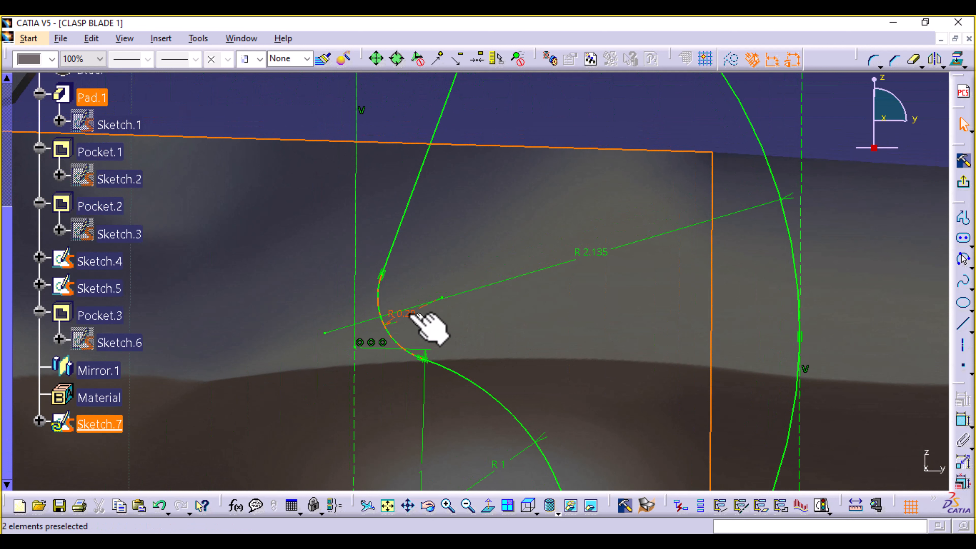
pyautogui.click(411, 324)
pyautogui.moveTo(410, 323); pyautogui.dragTo(313, 370)
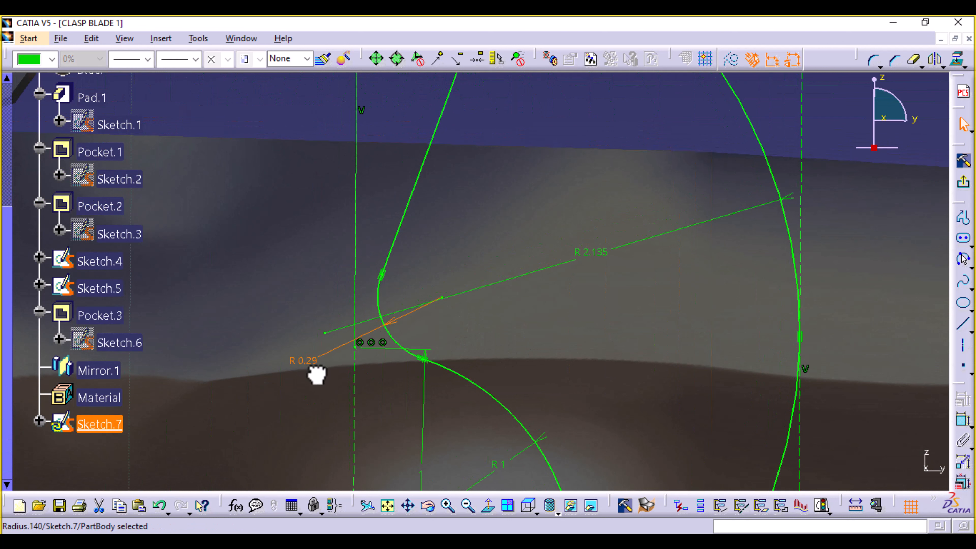
pyautogui.doubleClick(307, 360)
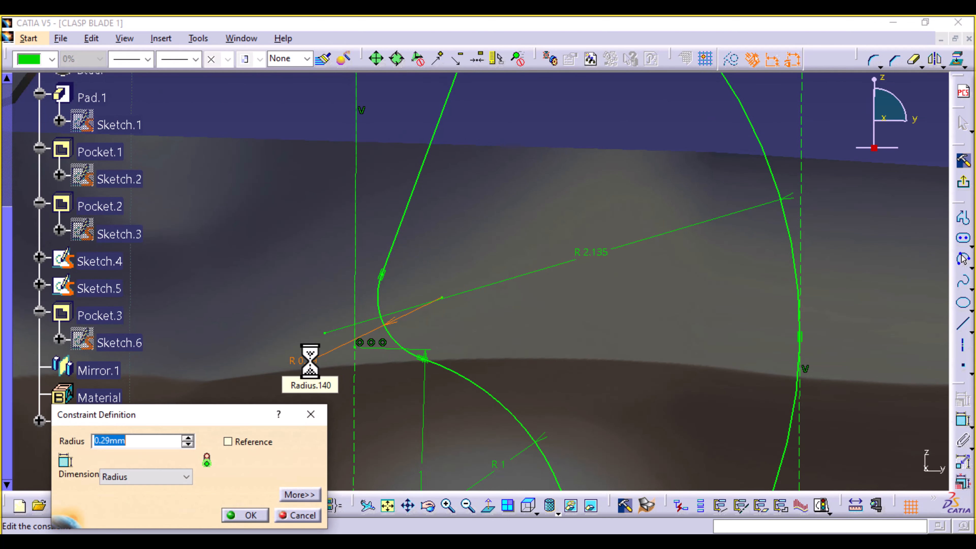
pyautogui.write('.5')
pyautogui.press('Return')
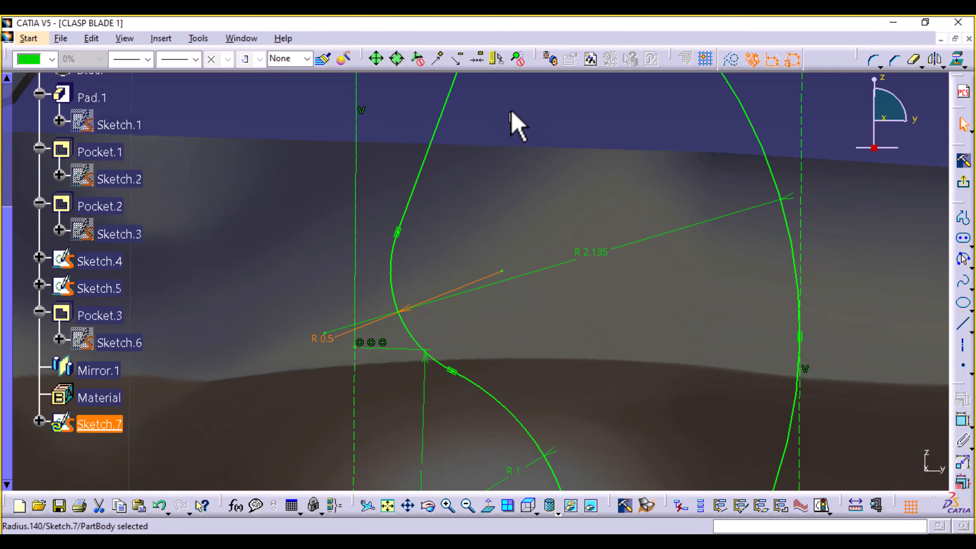
# Round the profile's upper corner between the slanted line and the large arc with a radius of about 0.32 mm.
pyautogui.moveTo(527, 229); pyautogui.dragTo(499, 292, button='middle')
pyautogui.moveTo(600, 164)
pyautogui.mouseDown(button='middle')
pyautogui.moveTo(577, 167)
pyautogui.moveTo(550, 204)
pyautogui.mouseUp(button='middle')
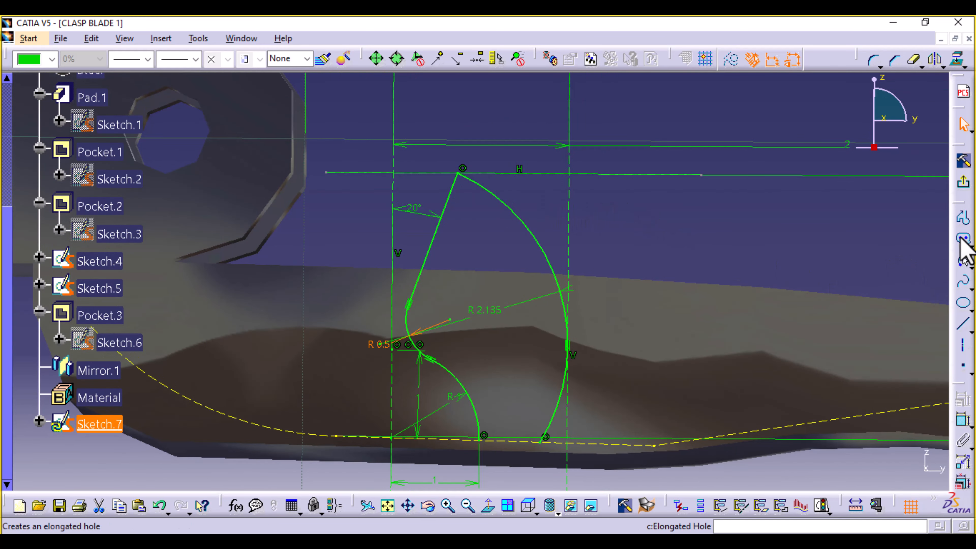
pyautogui.click(875, 59)
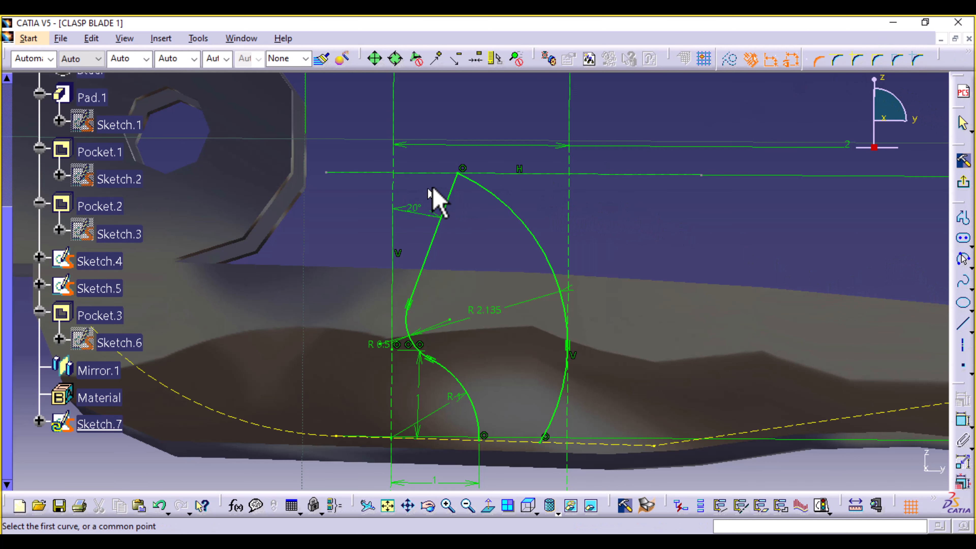
pyautogui.click(479, 184)
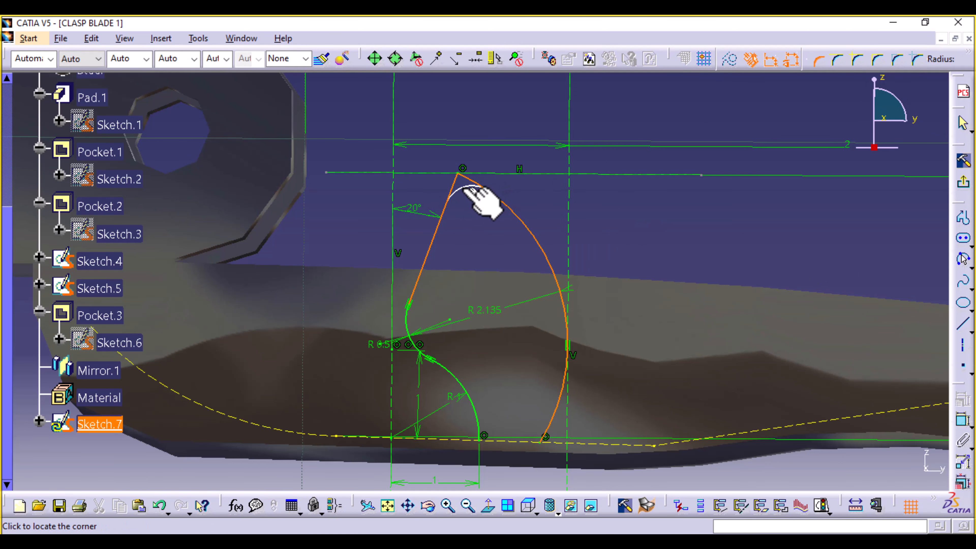
pyautogui.click(465, 188)
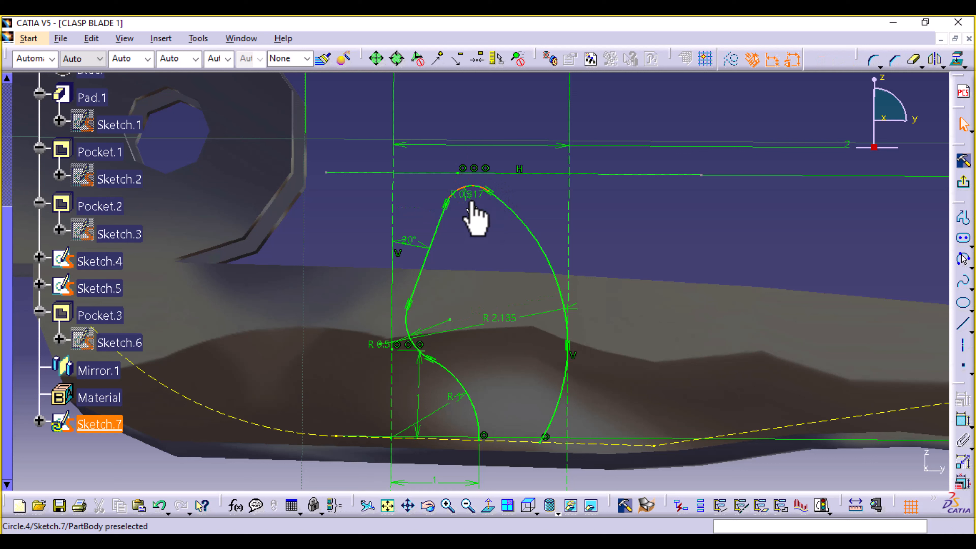
# Move the upper corner's radius dimension above the profile and set the radius to 0.3 mm.
pyautogui.moveTo(478, 194); pyautogui.dragTo(467, 181)
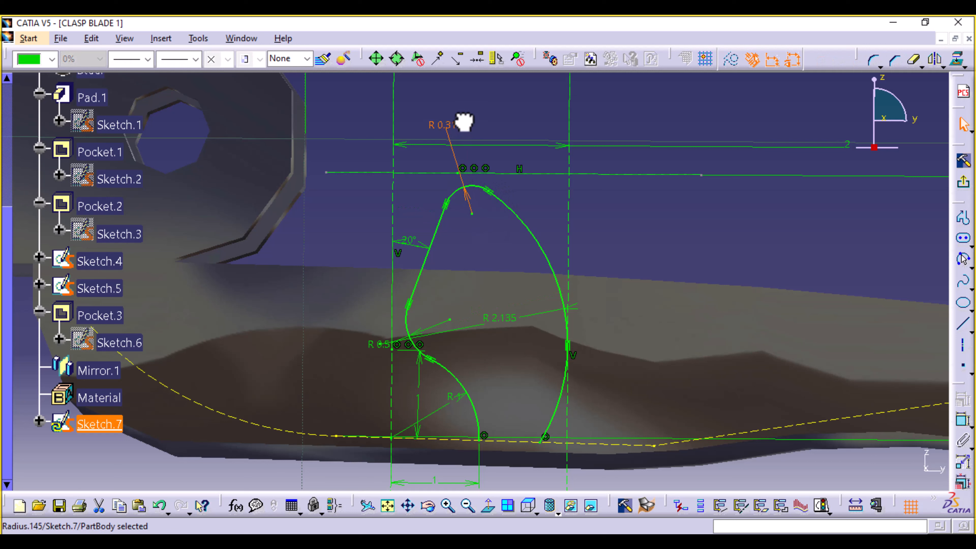
pyautogui.doubleClick(457, 120)
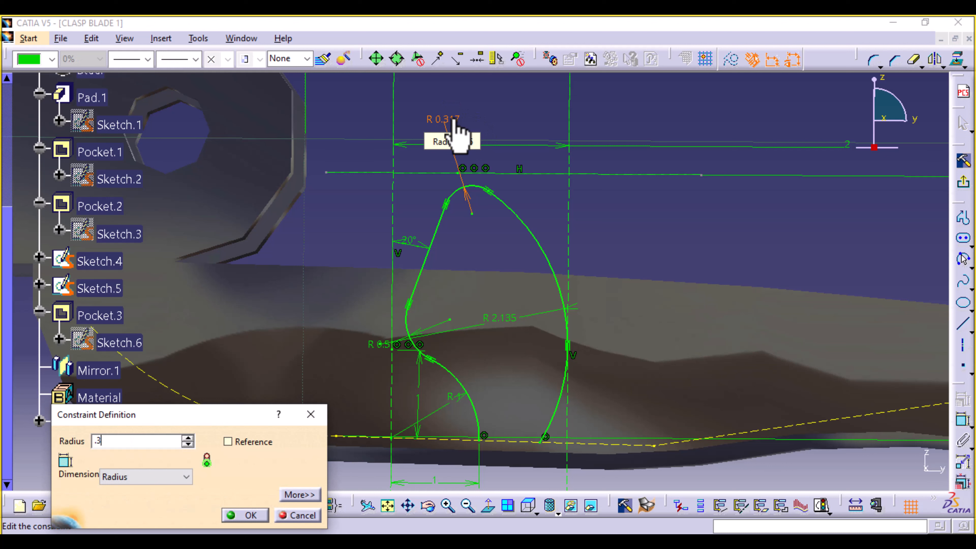
pyautogui.press('Return')
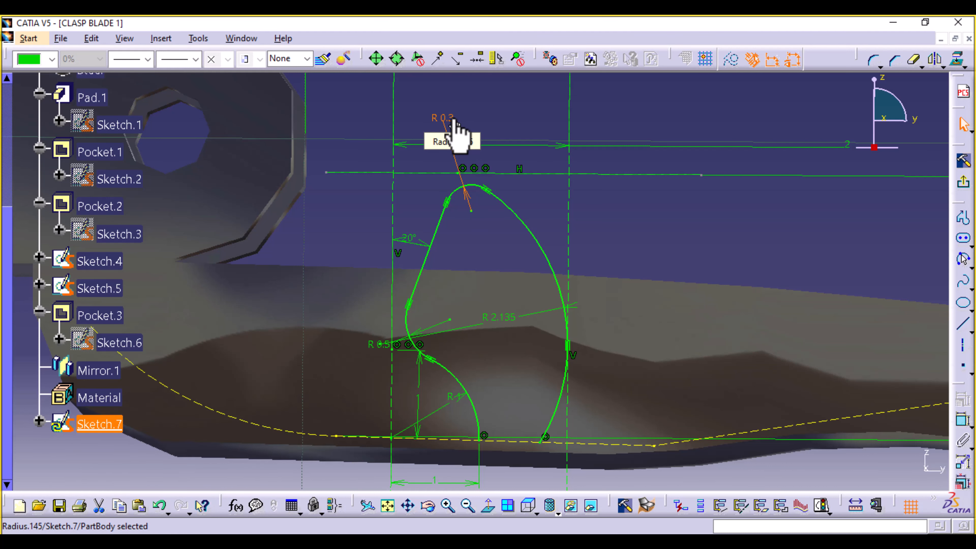
pyautogui.click(652, 233)
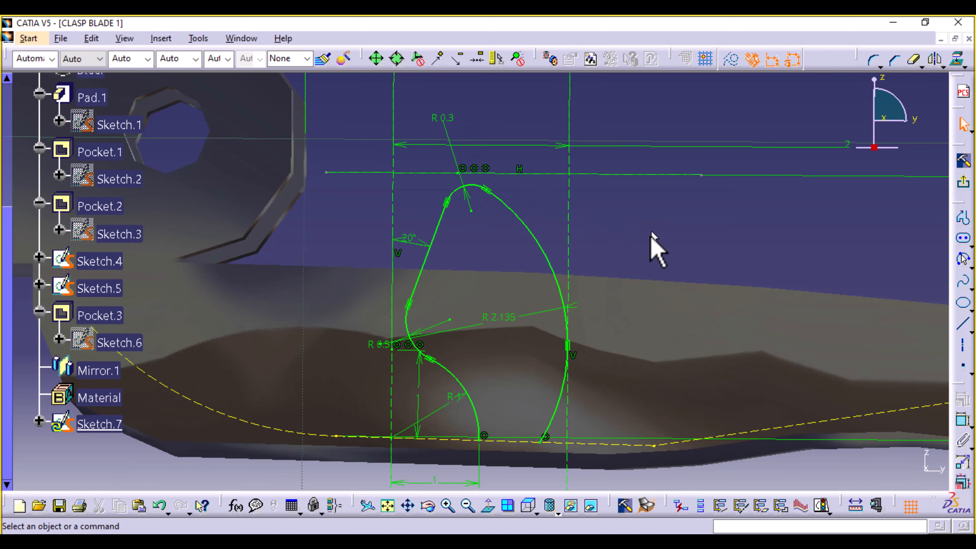
# Close the profile with a line along the projected lower edge between the lower endpoints of the two arcs.
pyautogui.moveTo(636, 231); pyautogui.dragTo(647, 210, button='middle')
pyautogui.moveTo(640, 243)
pyautogui.mouseDown(button='middle')
pyautogui.moveTo(642, 182)
pyautogui.moveTo(631, 172)
pyautogui.moveTo(643, 188)
pyautogui.mouseUp(button='middle')
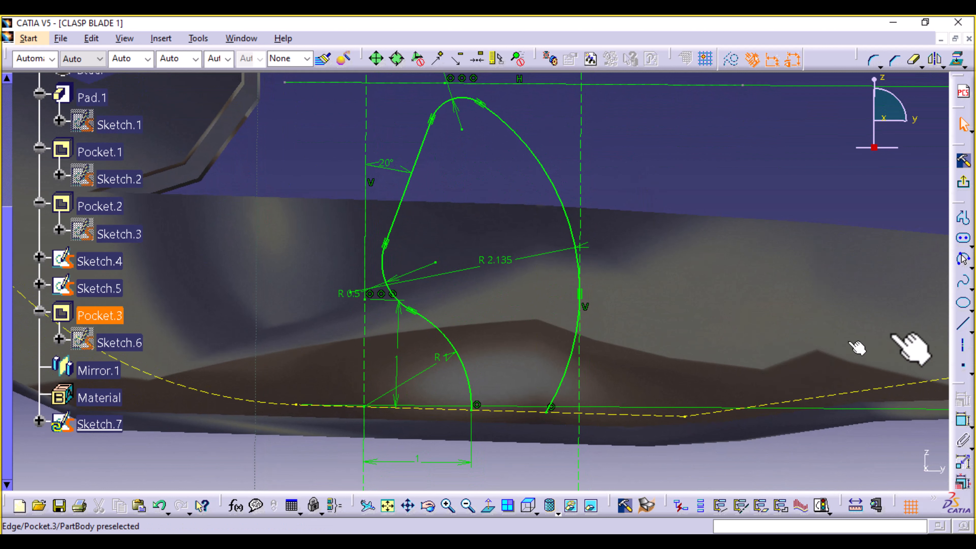
pyautogui.click(962, 326)
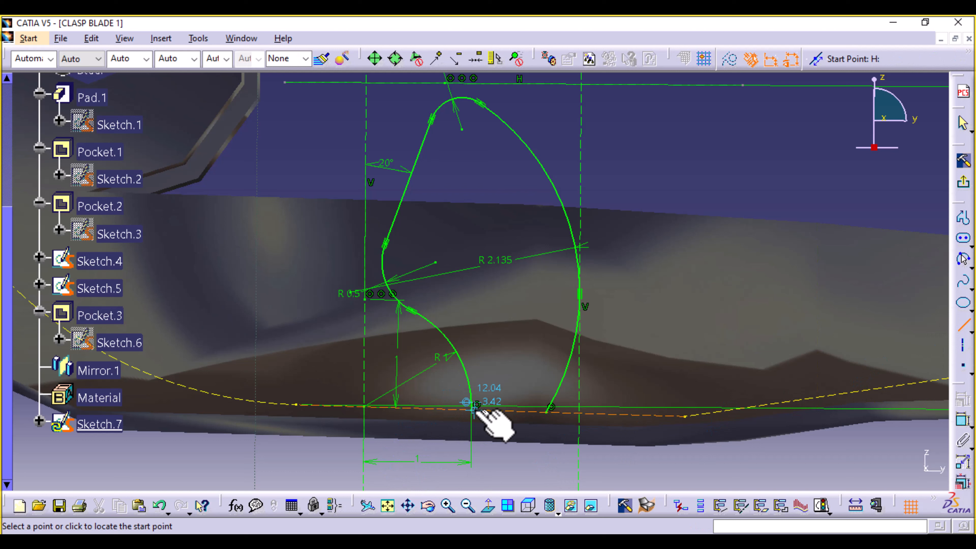
pyautogui.click(471, 410)
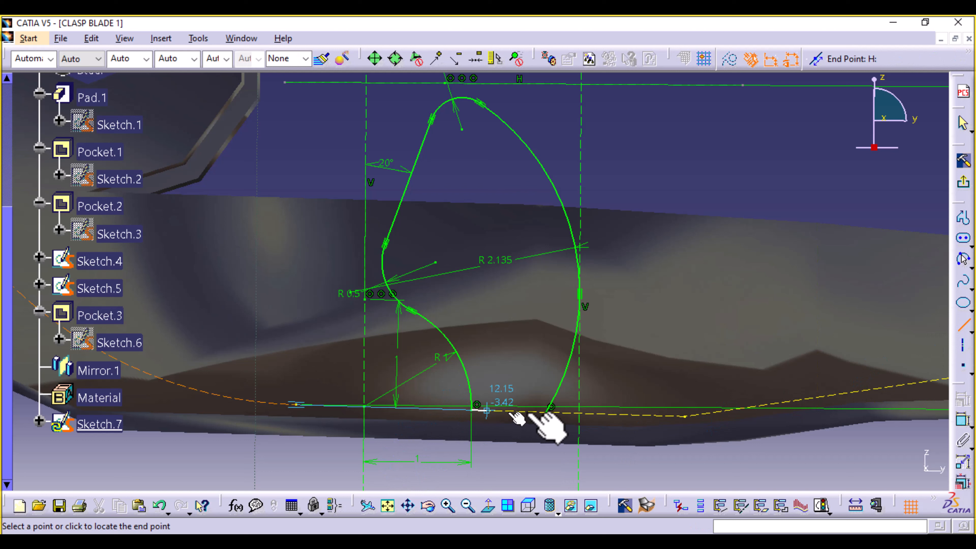
pyautogui.click(553, 412)
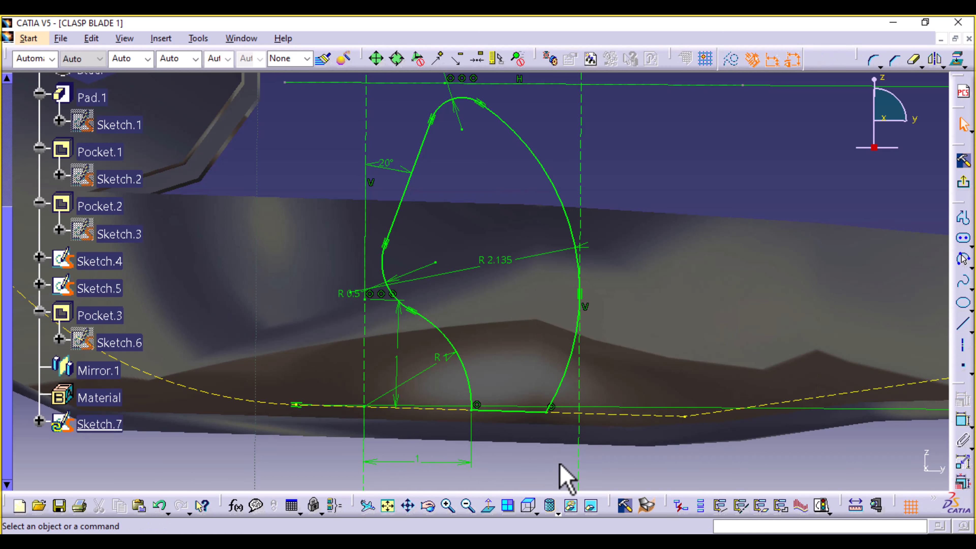
# Exit the sketch and pad the closed profile with a length of 1 mm and mirrored extent.
pyautogui.moveTo(746, 196)
pyautogui.mouseDown(button='middle')
pyautogui.moveTo(710, 301)
pyautogui.moveTo(716, 222)
pyautogui.moveTo(714, 275)
pyautogui.mouseUp(button='middle')
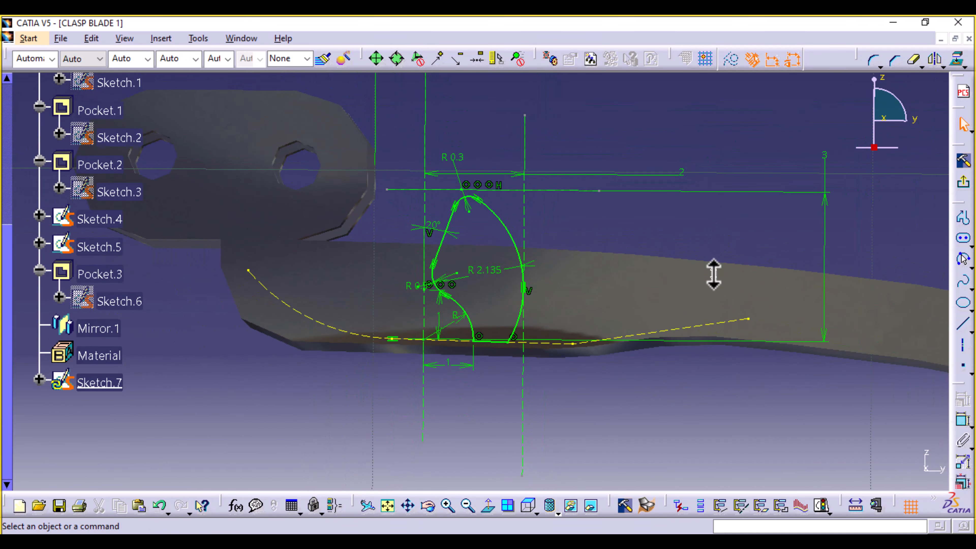
pyautogui.moveTo(714, 275); pyautogui.dragTo(707, 241, button='middle')
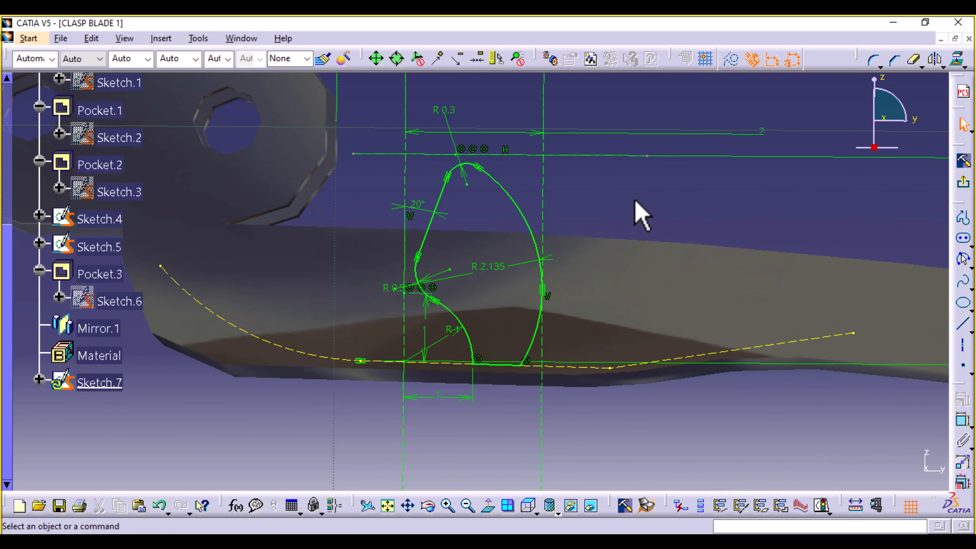
pyautogui.moveTo(625, 187)
pyautogui.mouseDown(button='middle')
pyautogui.moveTo(606, 299)
pyautogui.moveTo(601, 203)
pyautogui.mouseUp(button='middle')
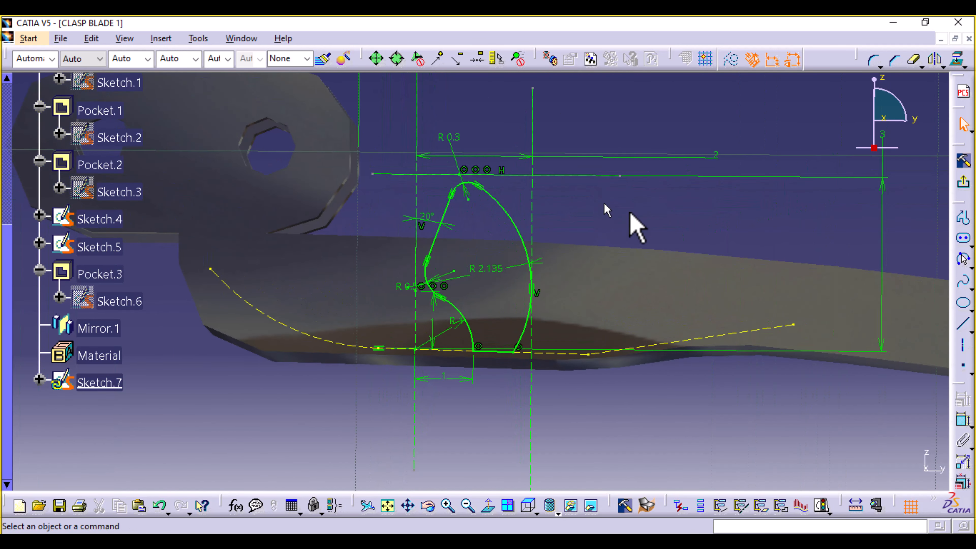
pyautogui.click(963, 162)
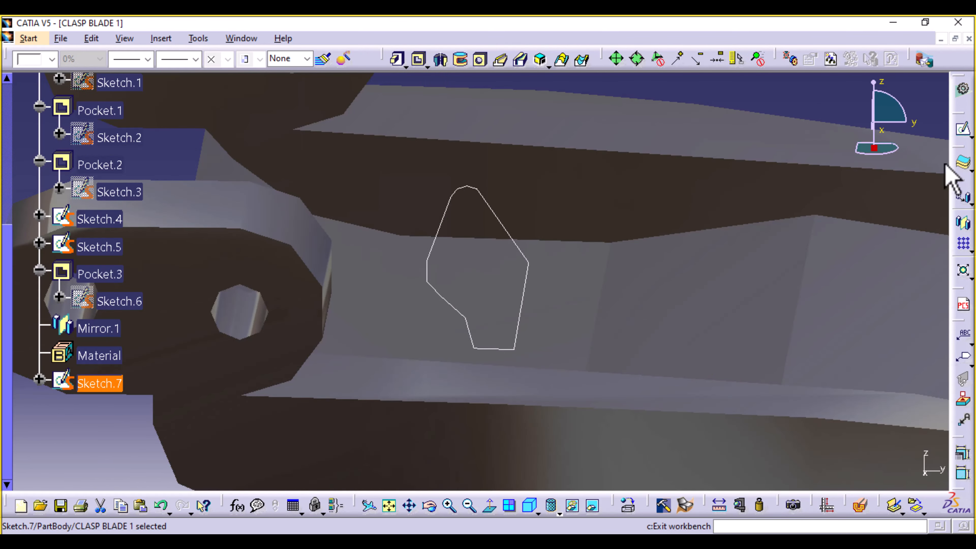
pyautogui.click(398, 60)
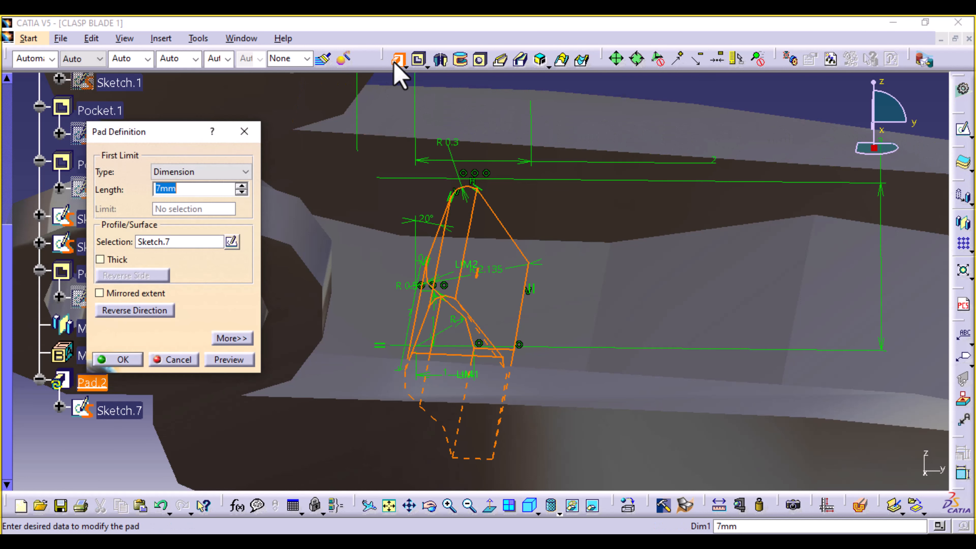
pyautogui.click(99, 293)
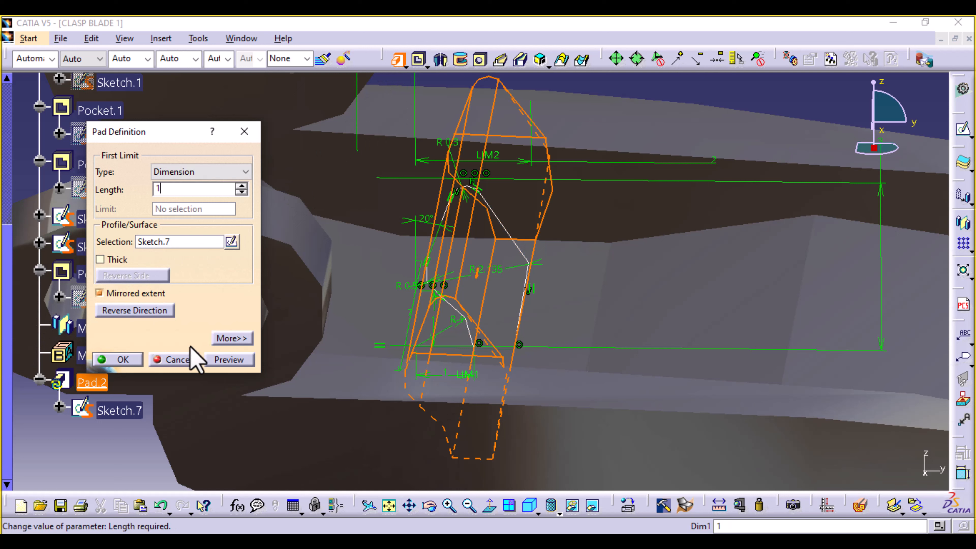
pyautogui.click(215, 360)
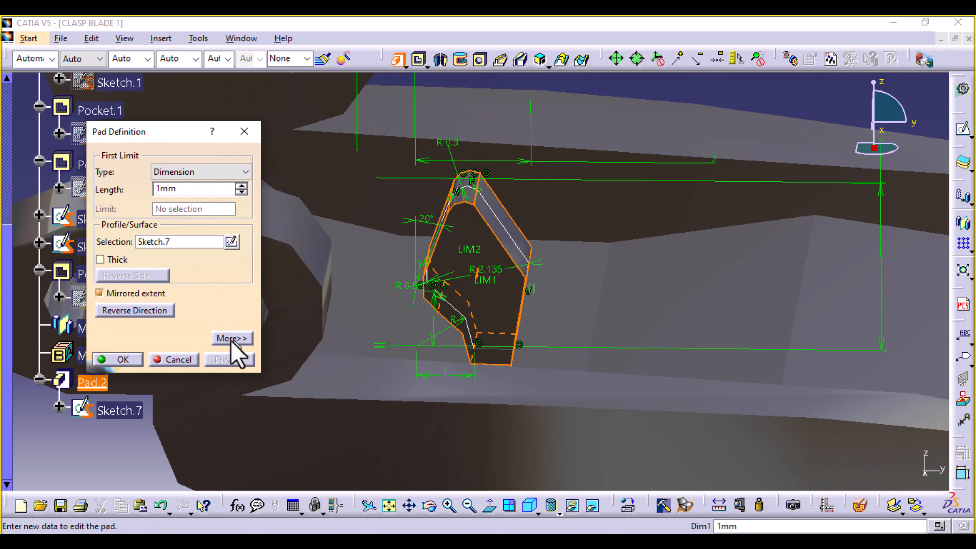
pyautogui.click(122, 360)
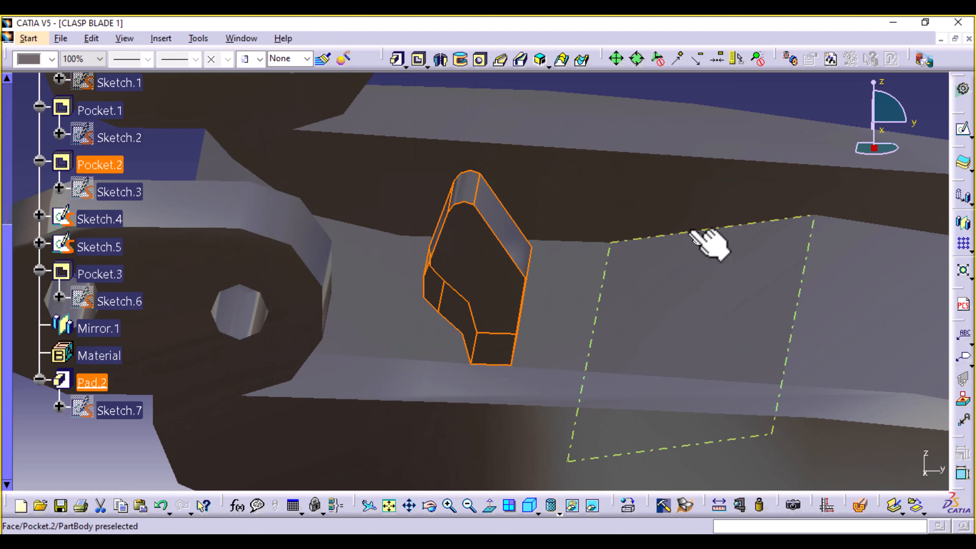
# Fillet the five side, top and notch edges around one end face of the small catch with a constant chordal length of 0.2 mm.
pyautogui.click(722, 99)
pyautogui.moveTo(724, 98); pyautogui.dragTo(625, 207, button='middle')
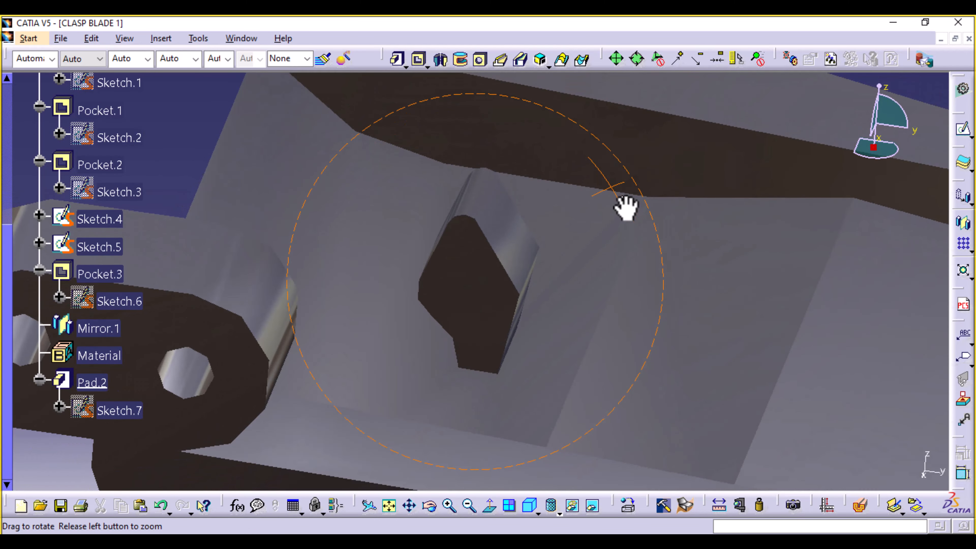
pyautogui.click(511, 278)
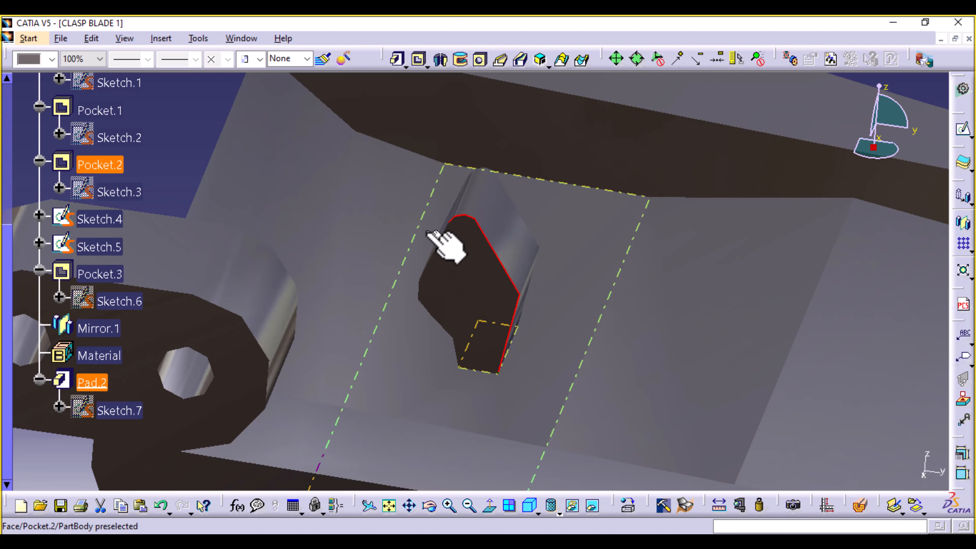
pyautogui.keyDown('ctrl'); pyautogui.click(442, 239); pyautogui.keyUp('ctrl')
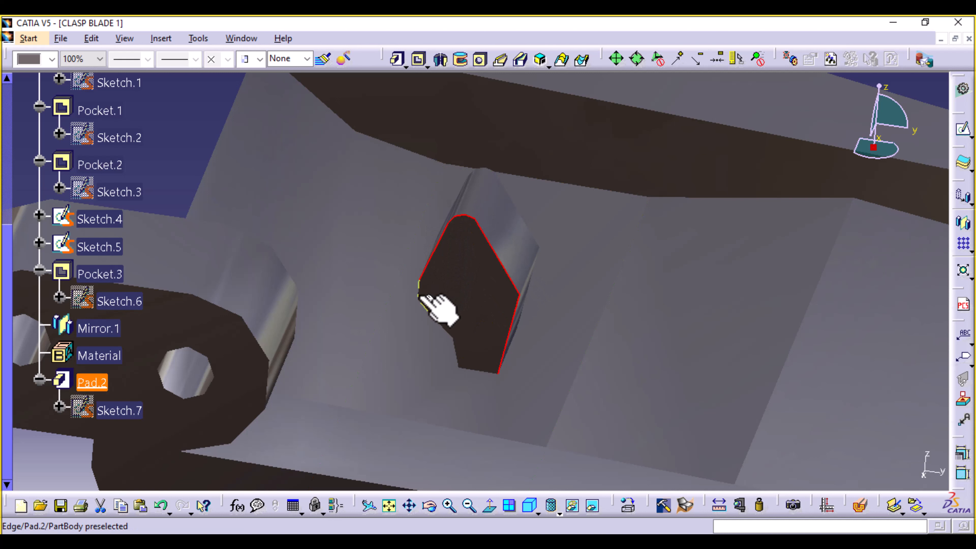
pyautogui.keyDown('ctrl'); pyautogui.click(439, 330); pyautogui.keyUp('ctrl')
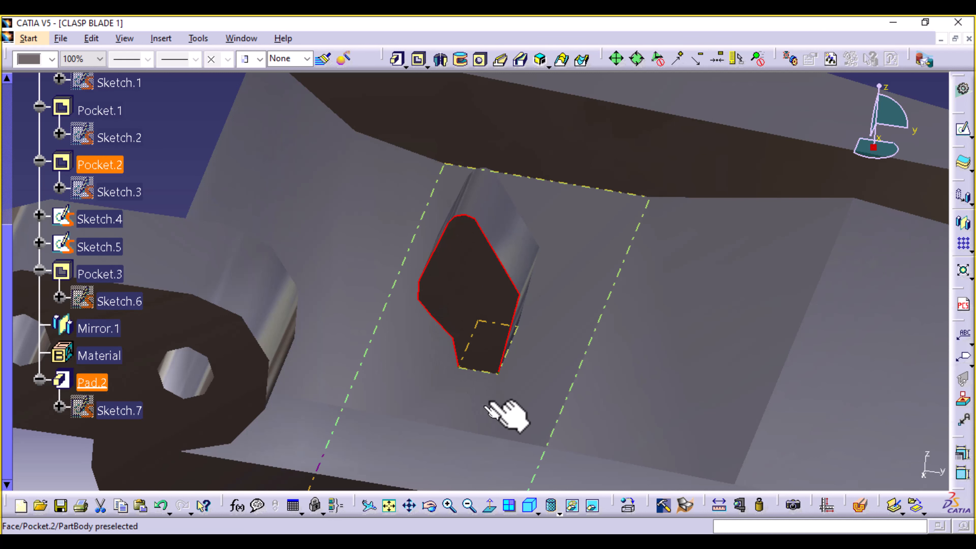
pyautogui.click(162, 38)
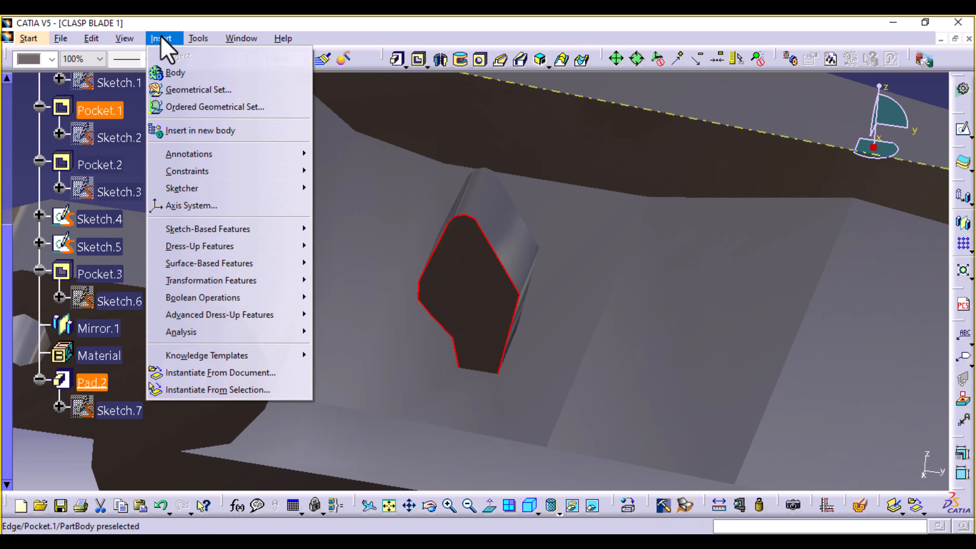
pyautogui.moveTo(221, 248)
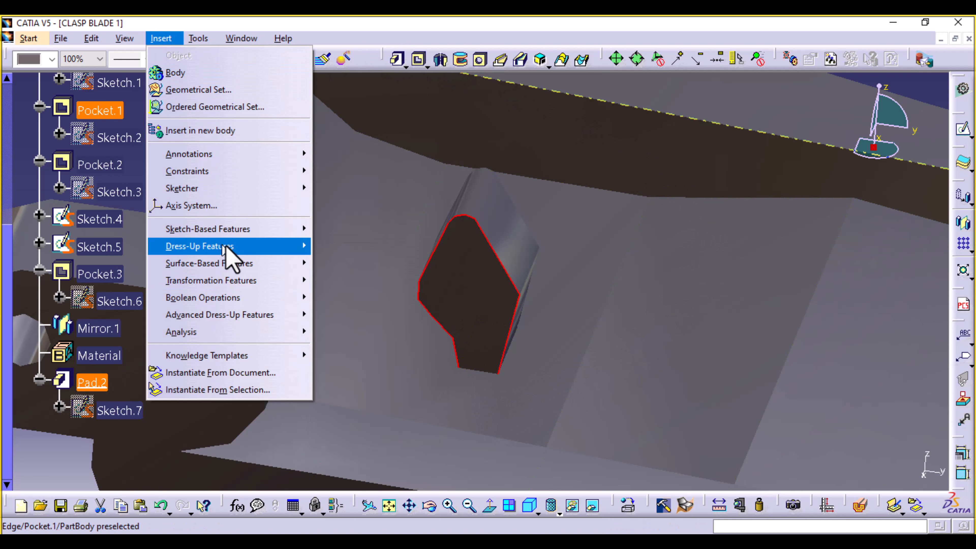
pyautogui.click(330, 245)
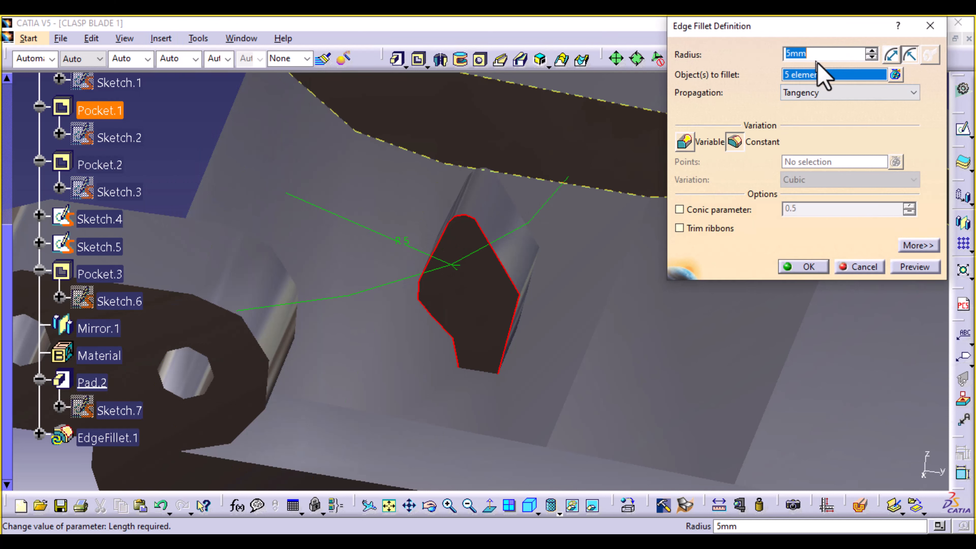
pyautogui.click(891, 55)
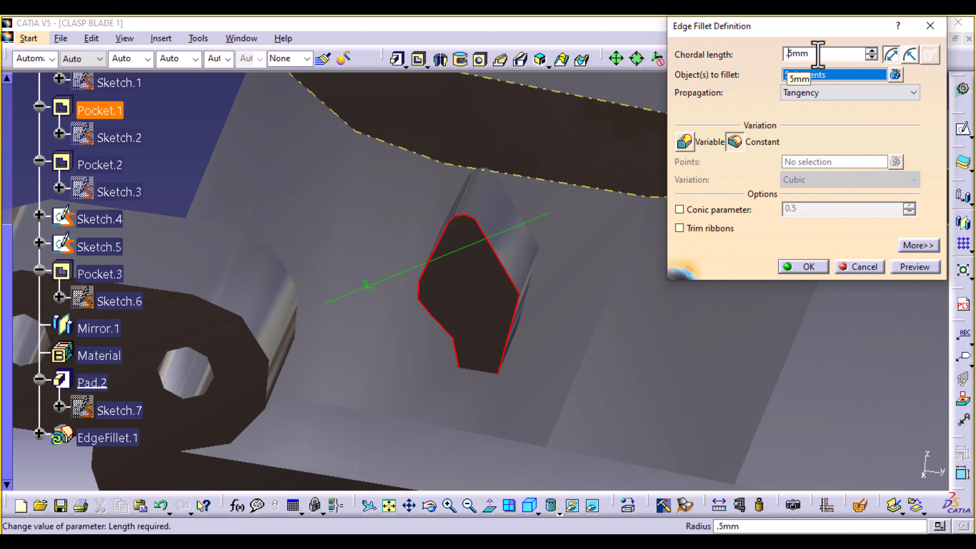
pyautogui.click(934, 267)
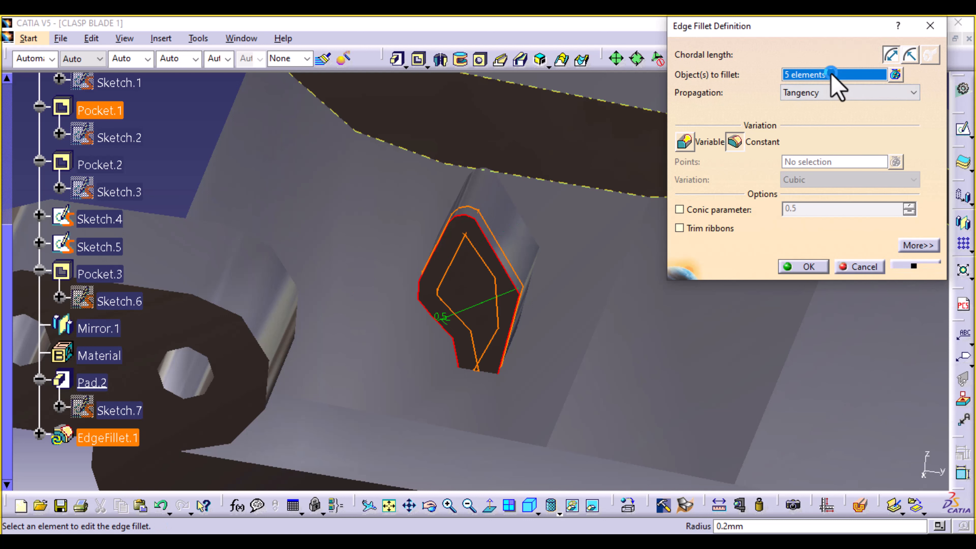
pyautogui.click(912, 270)
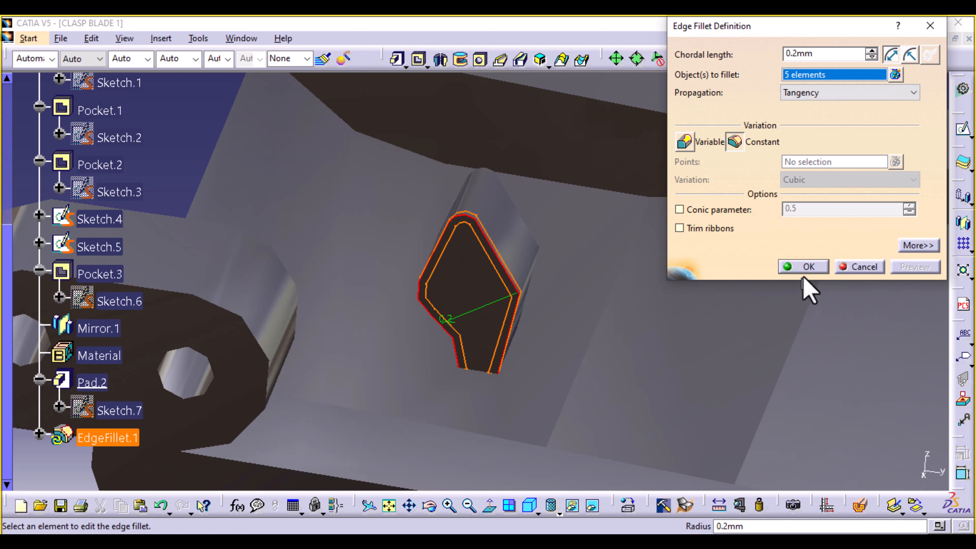
pyautogui.click(806, 267)
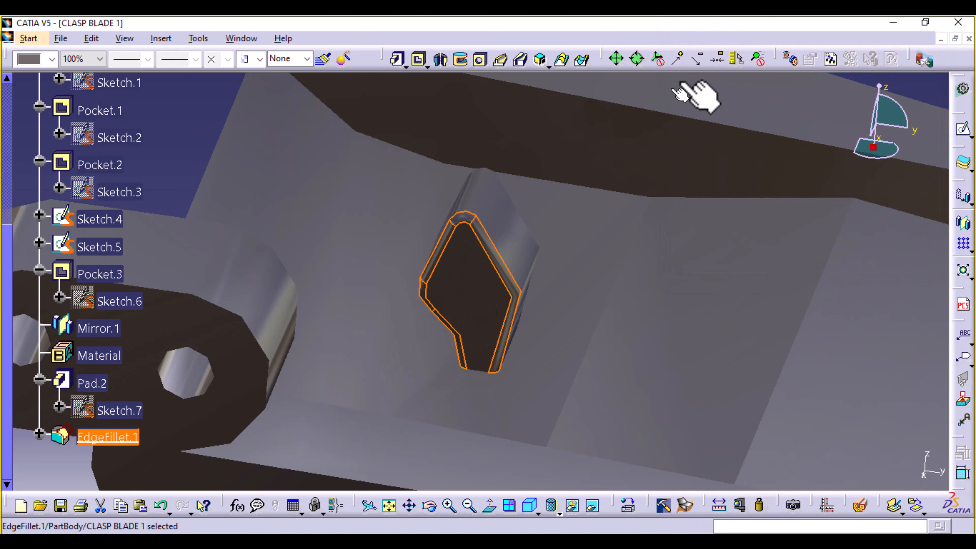
pyautogui.click(184, 115)
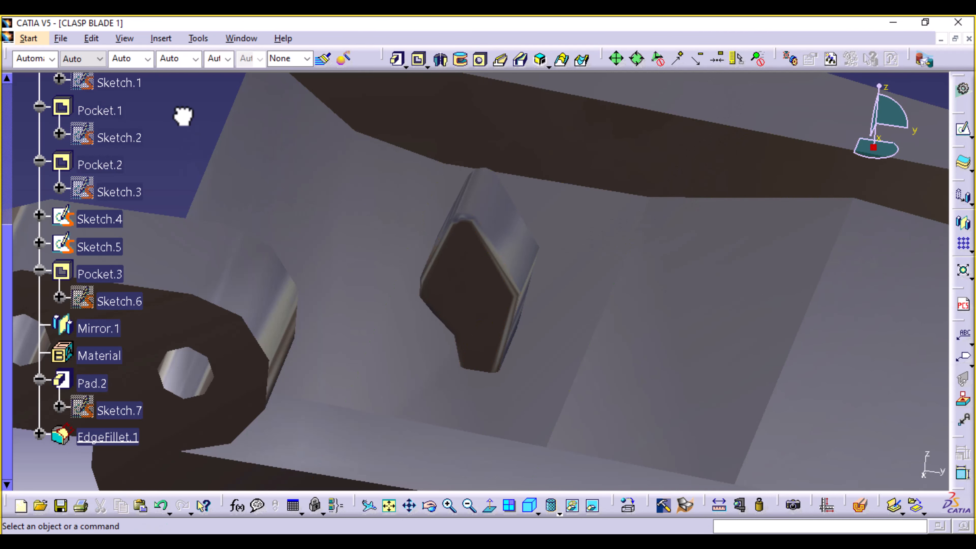
# Fillet the five matching edges around the catch's opposite end face with a constant radius of 0.2 mm.
pyautogui.moveTo(615, 202); pyautogui.dragTo(632, 346, button='middle')
pyautogui.moveTo(580, 372); pyautogui.dragTo(592, 369, button='middle')
pyautogui.click(592, 367)
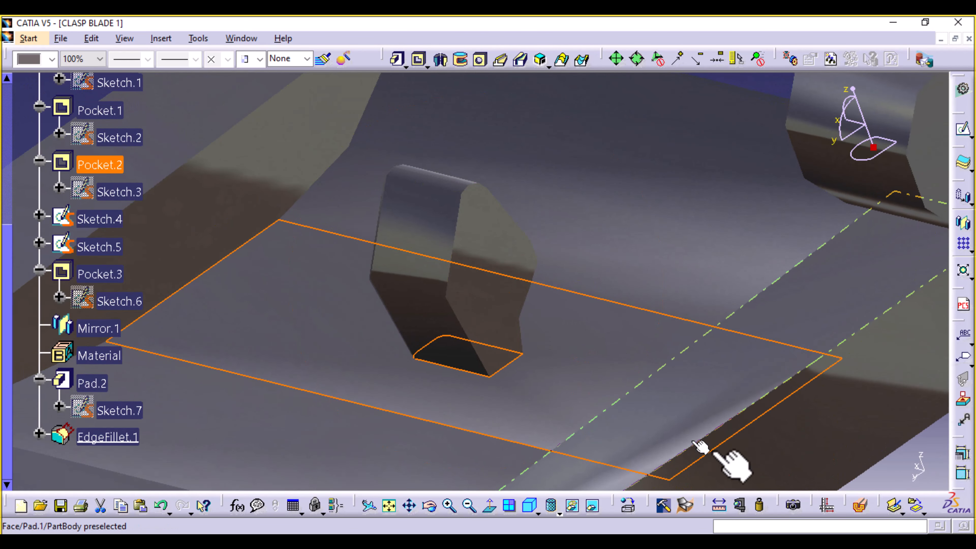
pyautogui.click(831, 445)
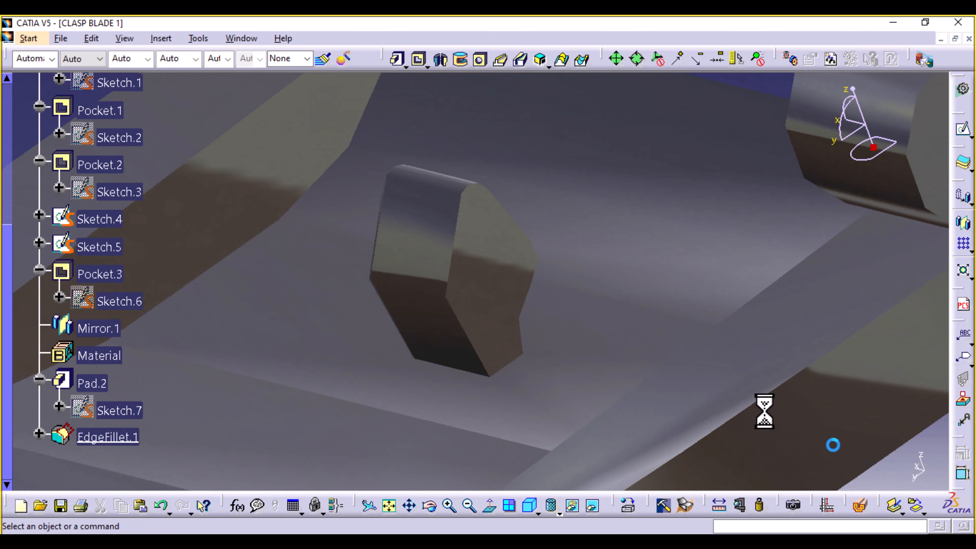
pyautogui.click(466, 329)
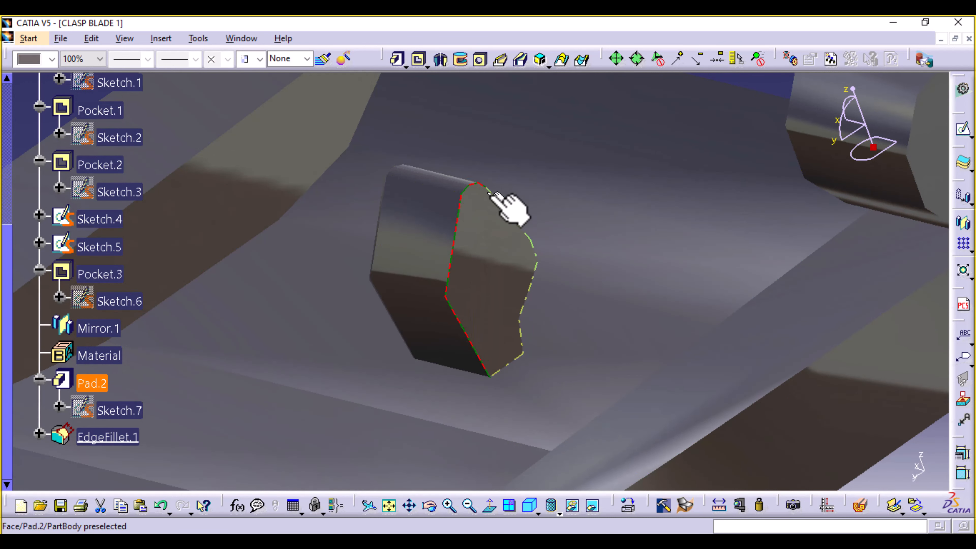
pyautogui.click(507, 207)
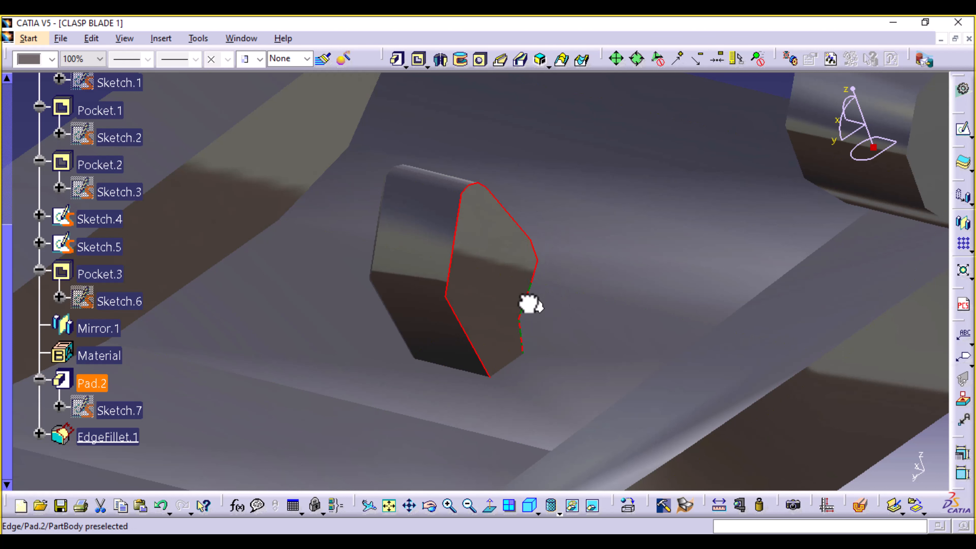
pyautogui.click(160, 38)
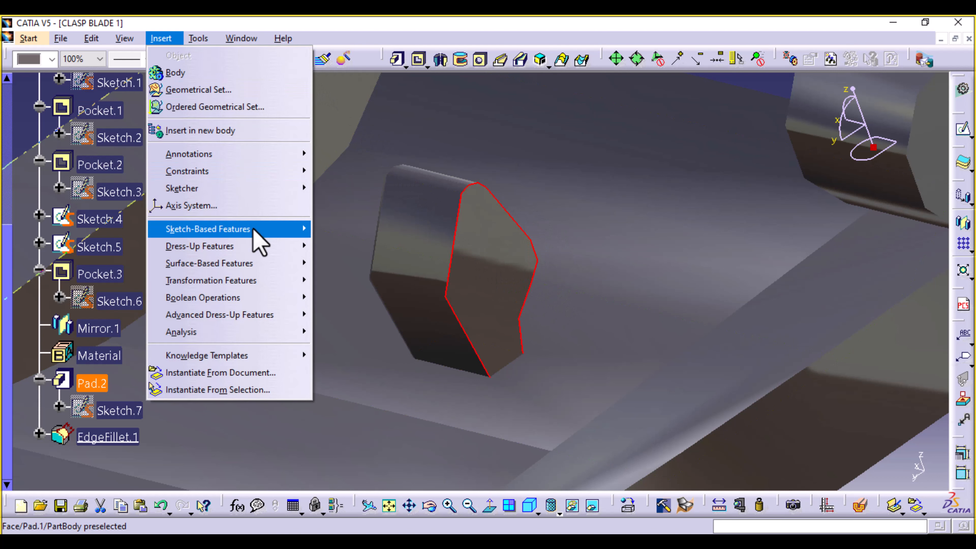
pyautogui.moveTo(258, 248)
pyautogui.click(342, 246)
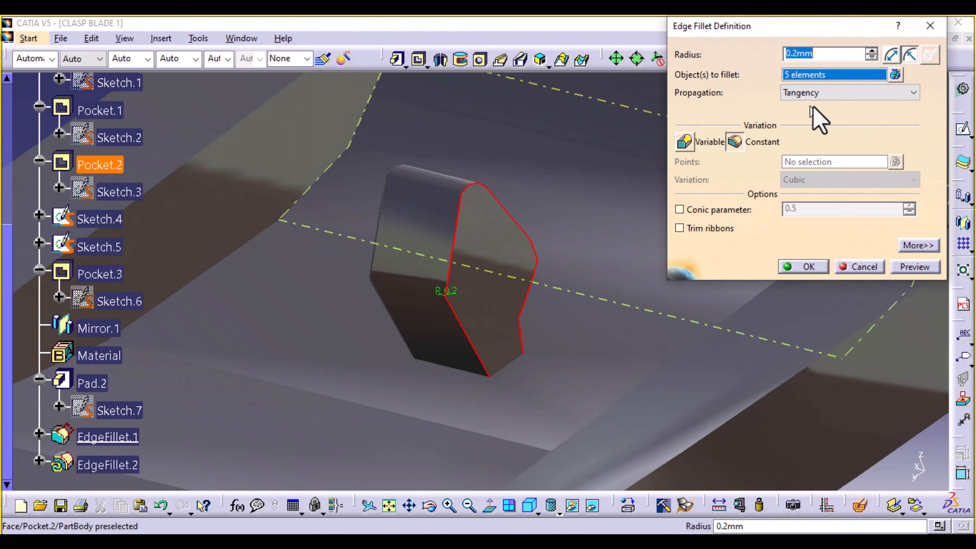
pyautogui.click(912, 268)
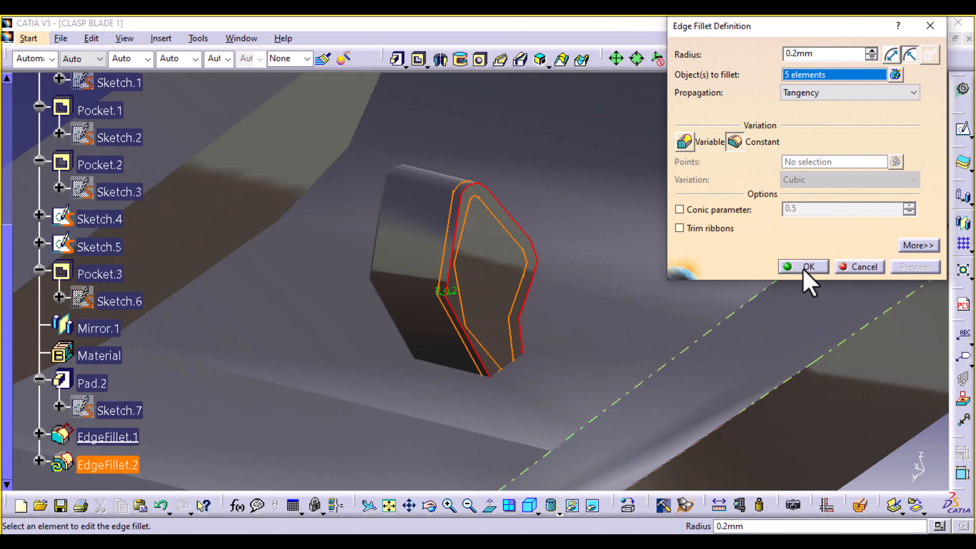
pyautogui.click(802, 267)
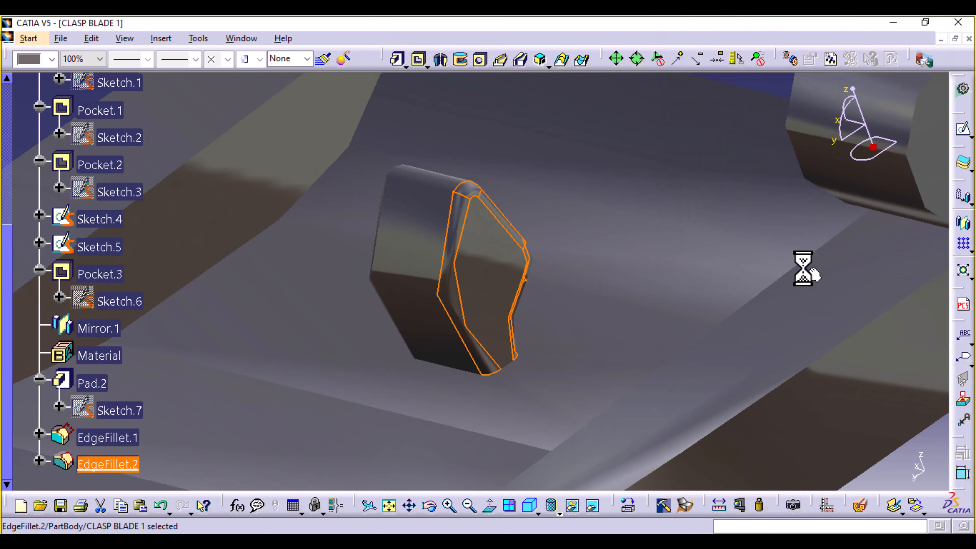
pyautogui.moveTo(688, 250); pyautogui.dragTo(698, 338, button='middle')
pyautogui.click(884, 361)
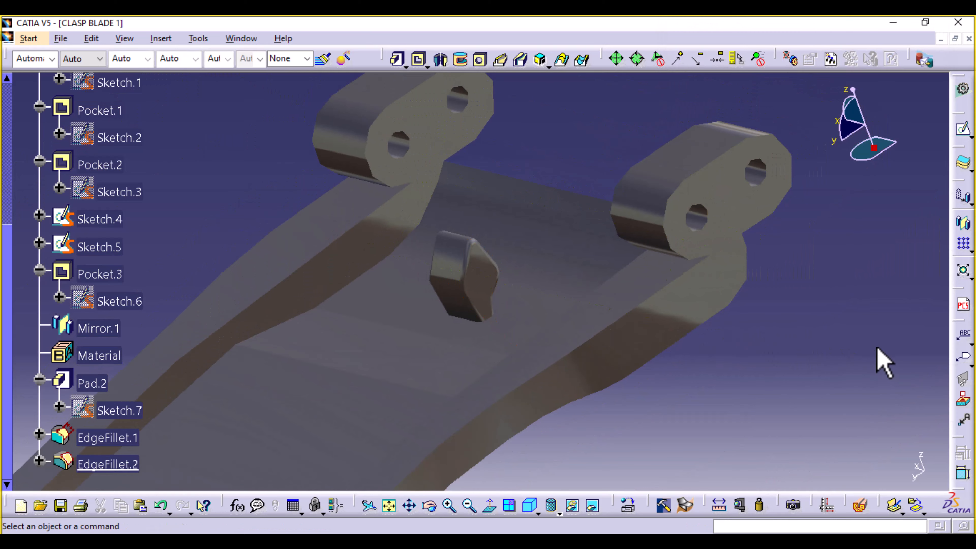
pyautogui.moveTo(793, 372); pyautogui.dragTo(767, 149, button='middle')
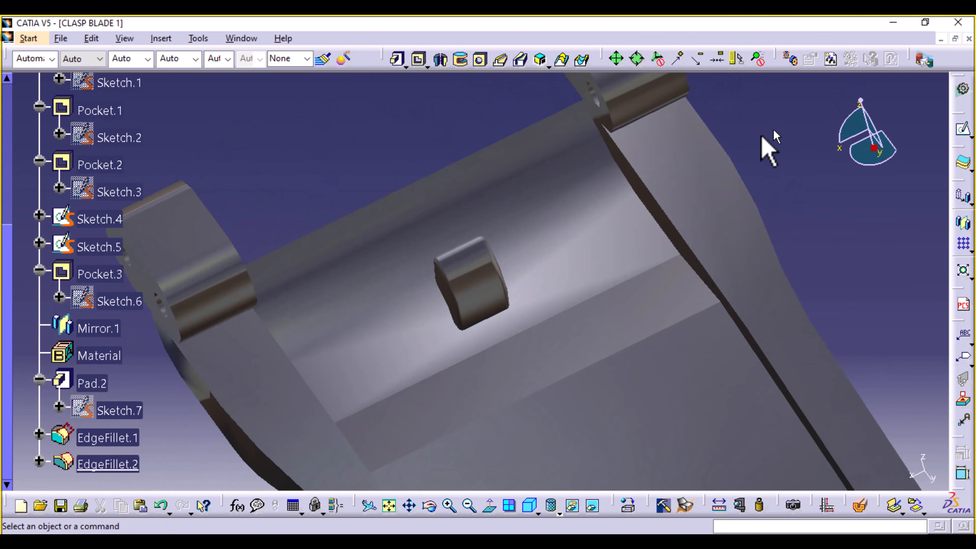
pyautogui.moveTo(386, 135); pyautogui.dragTo(398, 233, button='middle')
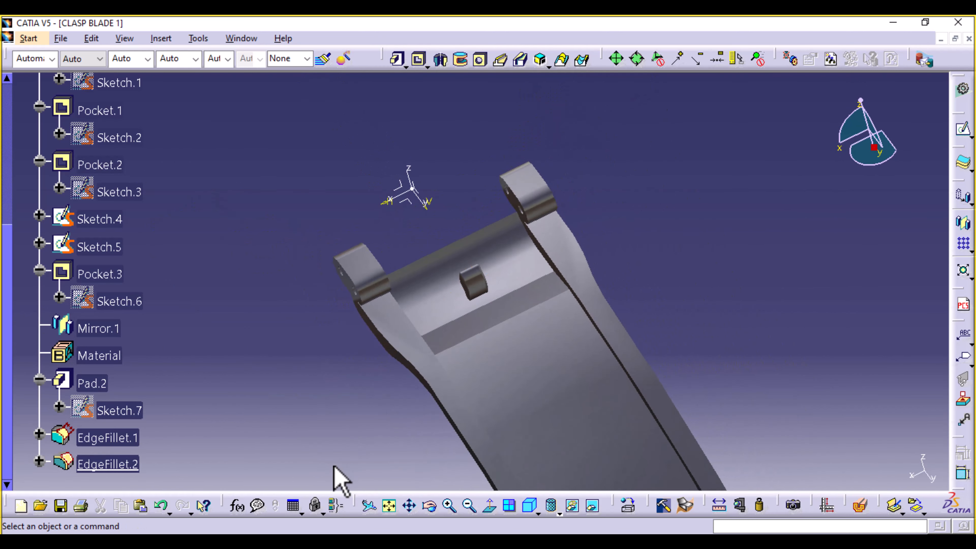
pyautogui.moveTo(342, 473); pyautogui.dragTo(415, 337, button='middle')
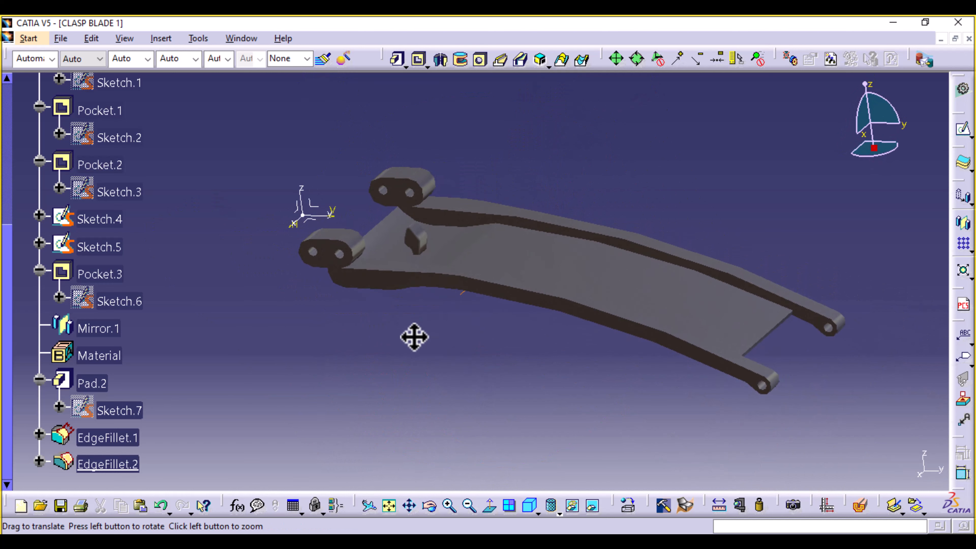